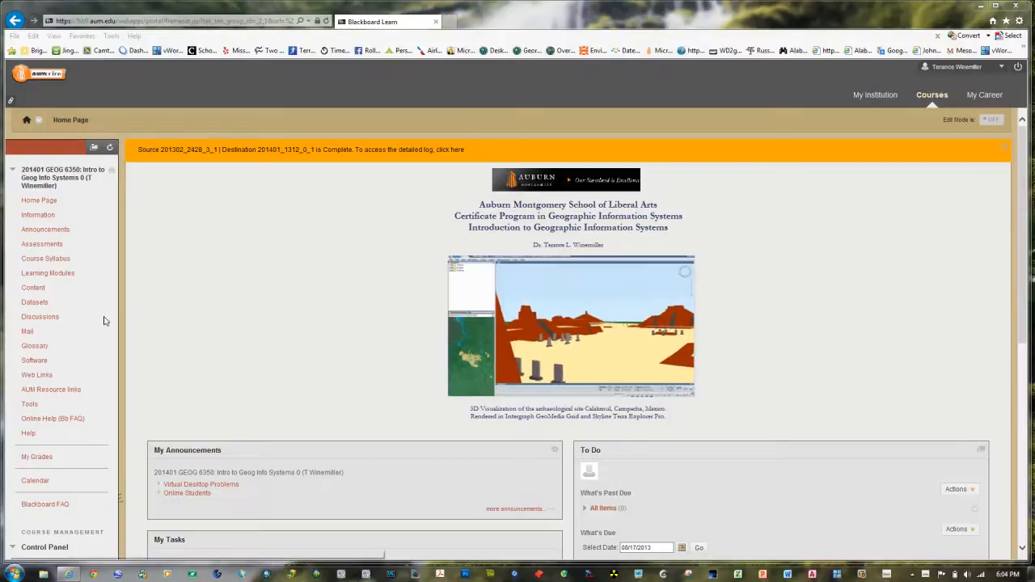
Step: Open the GIS Demo module from the course's Learning Modules
click(64, 275)
click(64, 277)
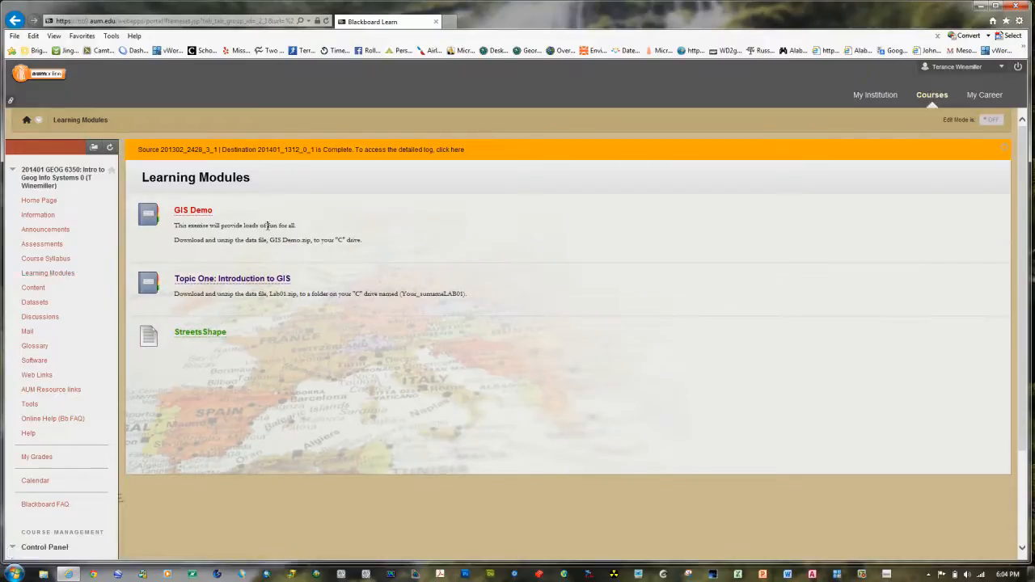
click(205, 214)
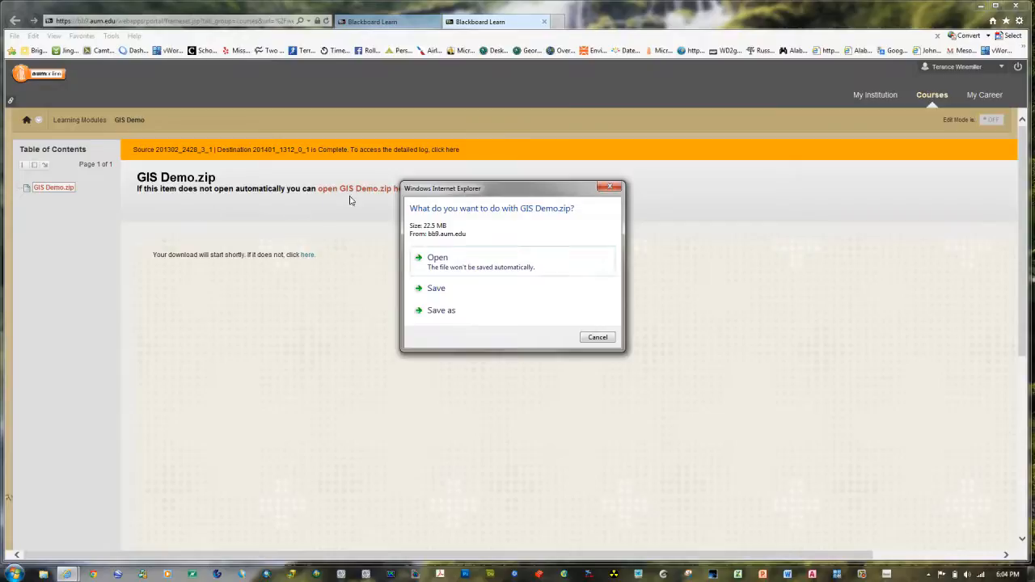
Step: Choose a save location for GIS Demo.zip, creating a new folder on Local Disk (C:) named with the surname followed by LAB01
click(450, 312)
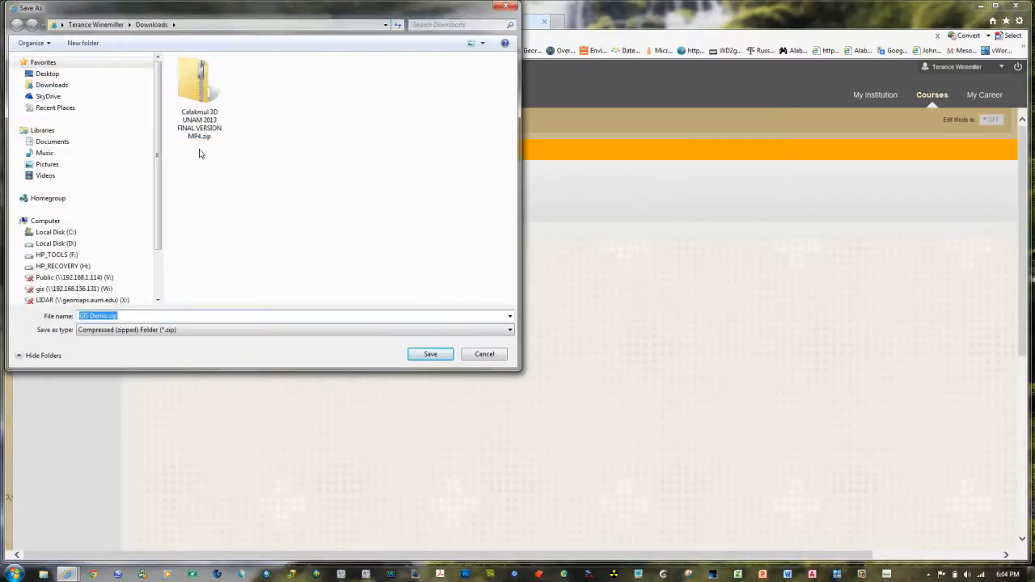
click(42, 234)
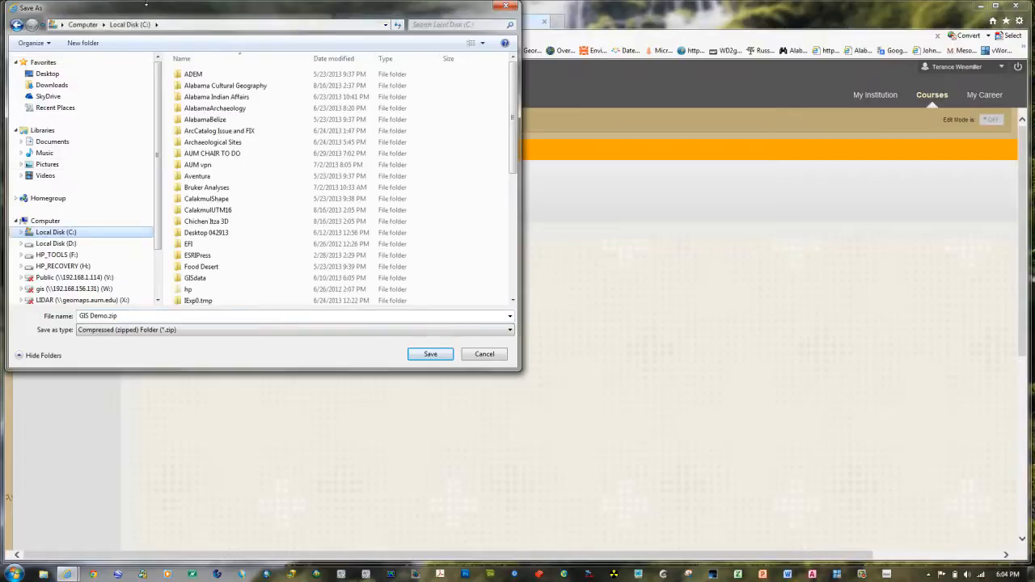
click(89, 44)
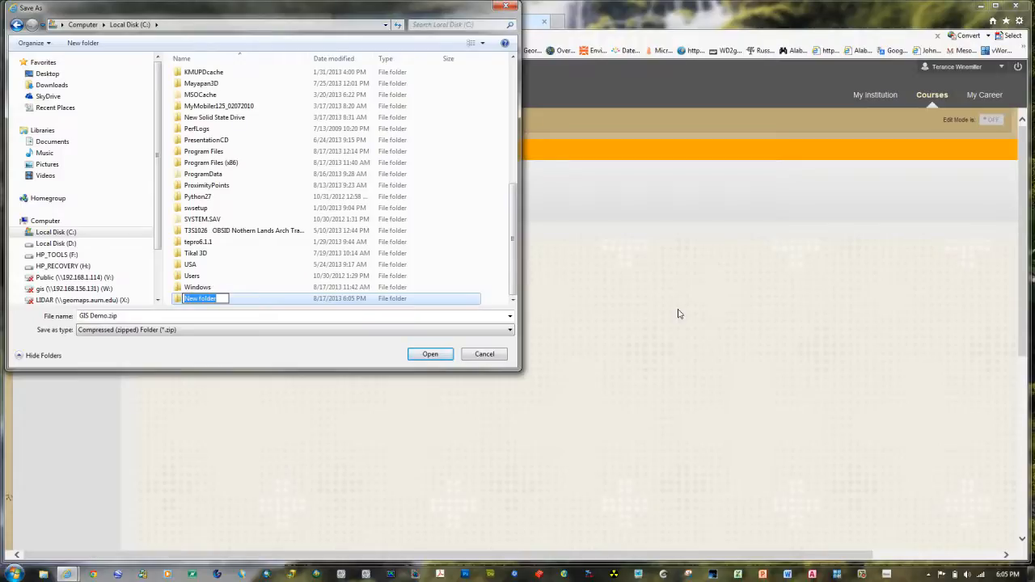
text(WinemillerLAB01)
Step: Save GIS Demo.zip in the new LAB01 folder
click(178, 300)
double_click(178, 301)
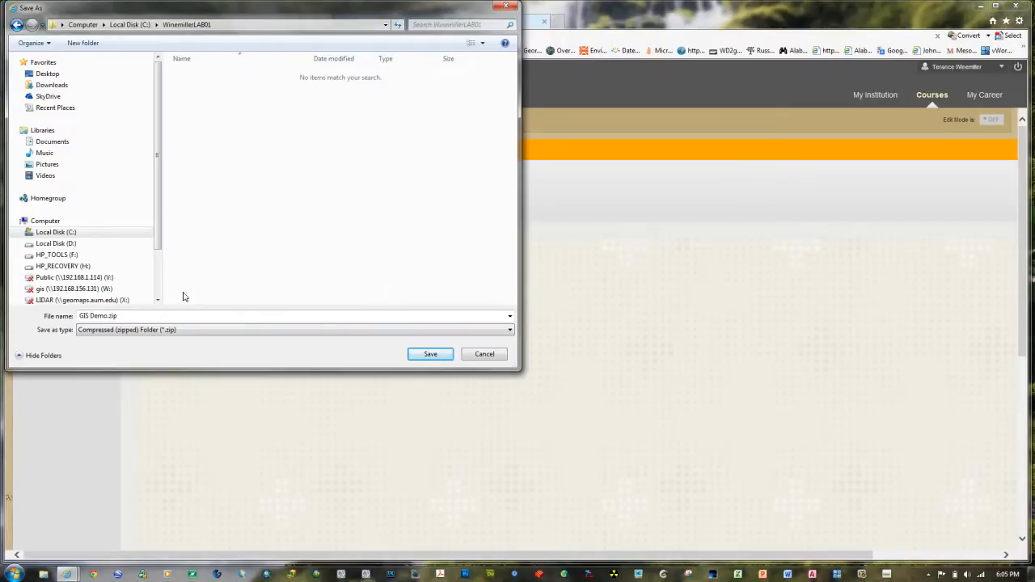
click(425, 359)
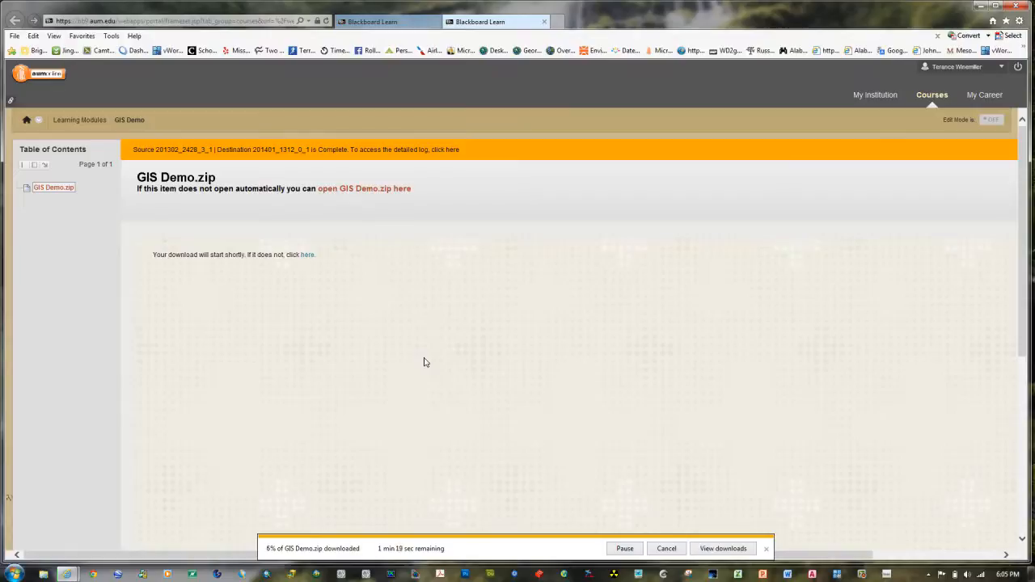
click(216, 469)
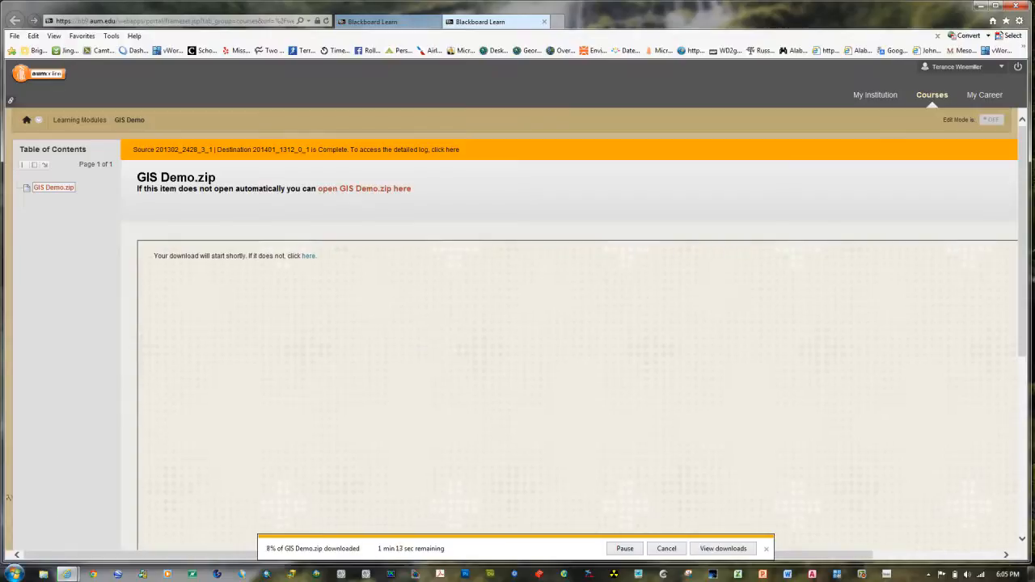
click(43, 575)
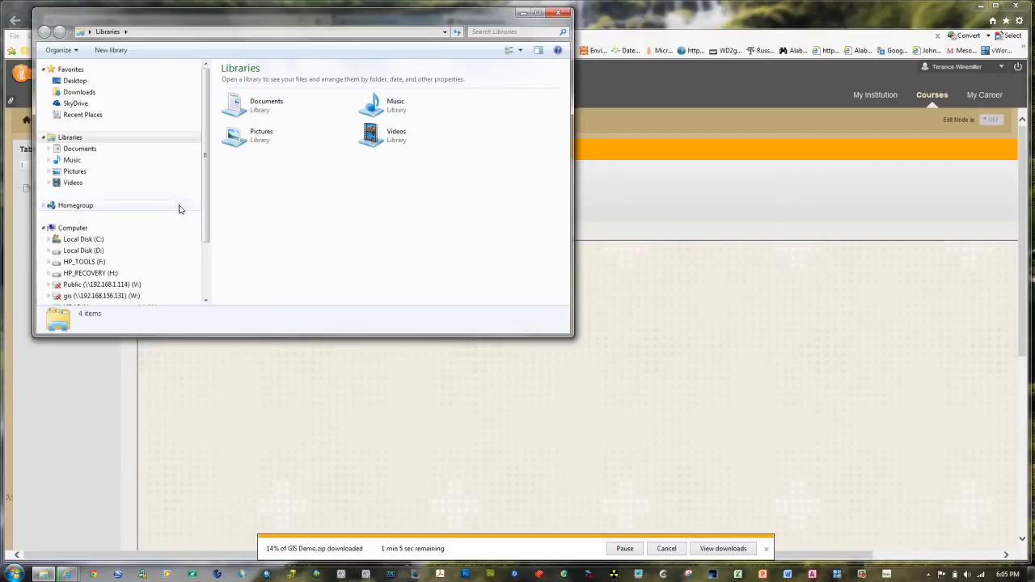
click(557, 14)
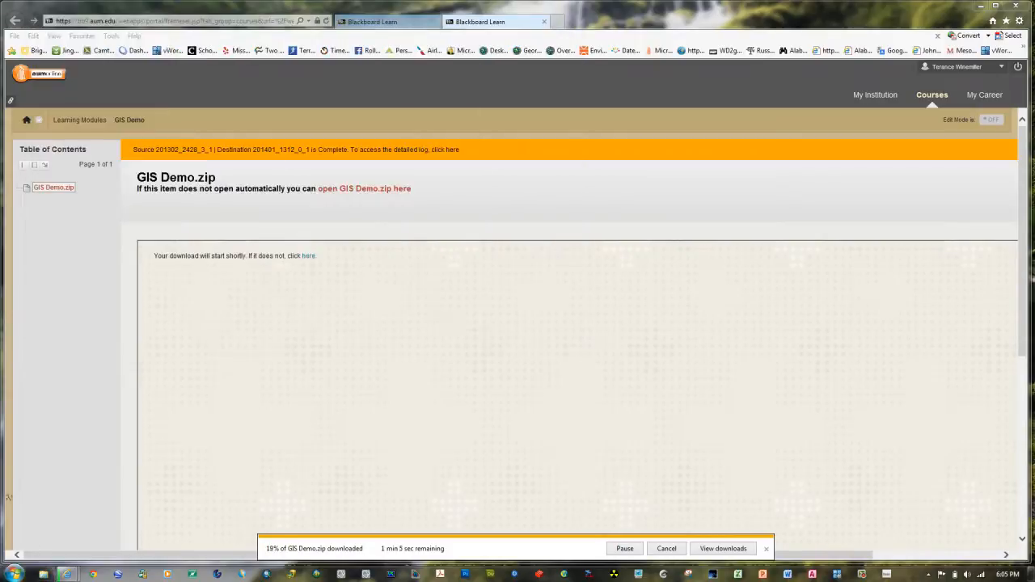
Step: Browse the computer's Local Disk (C:) and open the new LAB01 folder
click(11, 577)
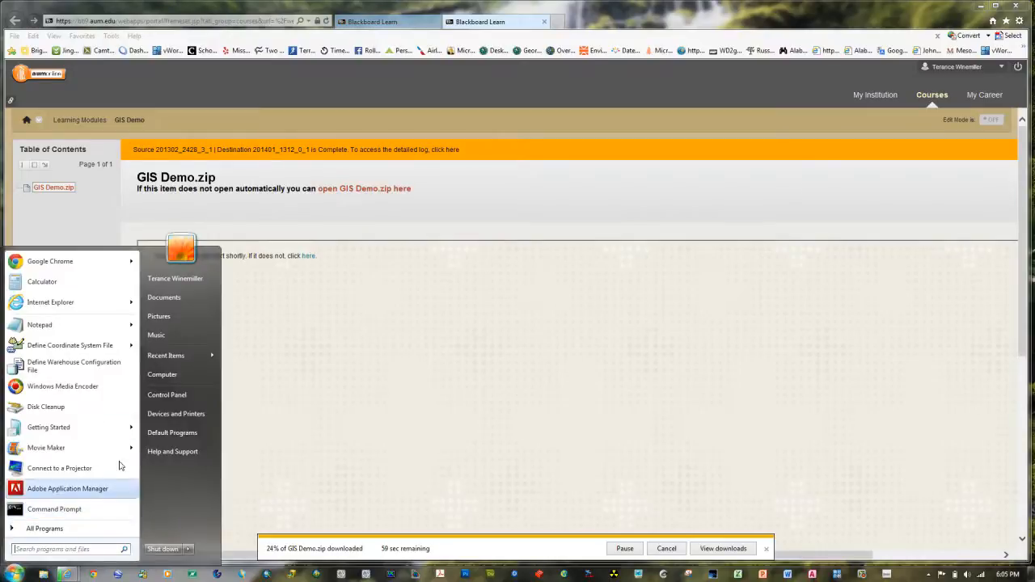
click(168, 374)
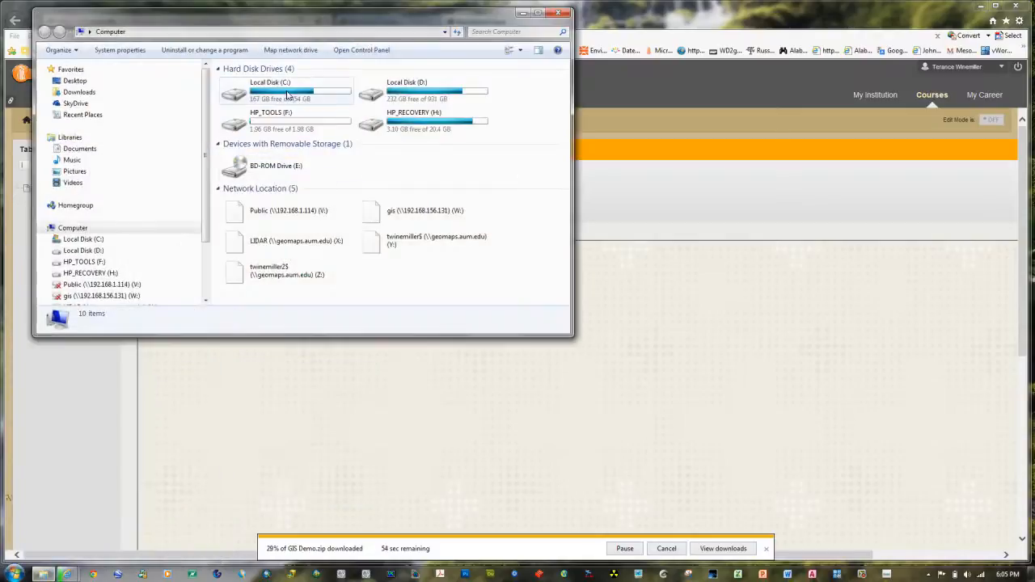
double_click(289, 95)
scroll(311, 141, down, 2)
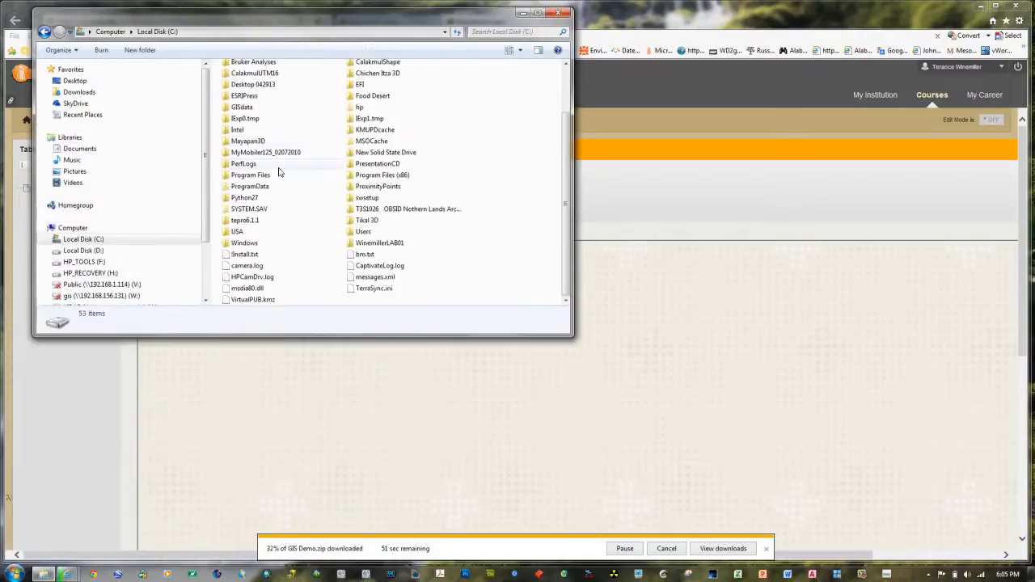
click(356, 244)
double_click(355, 244)
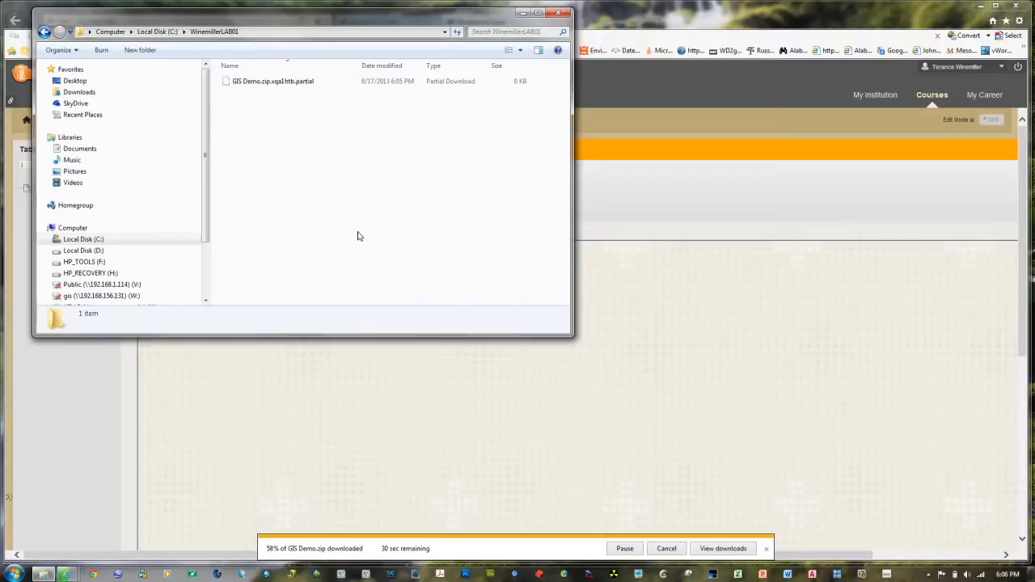
click(200, 35)
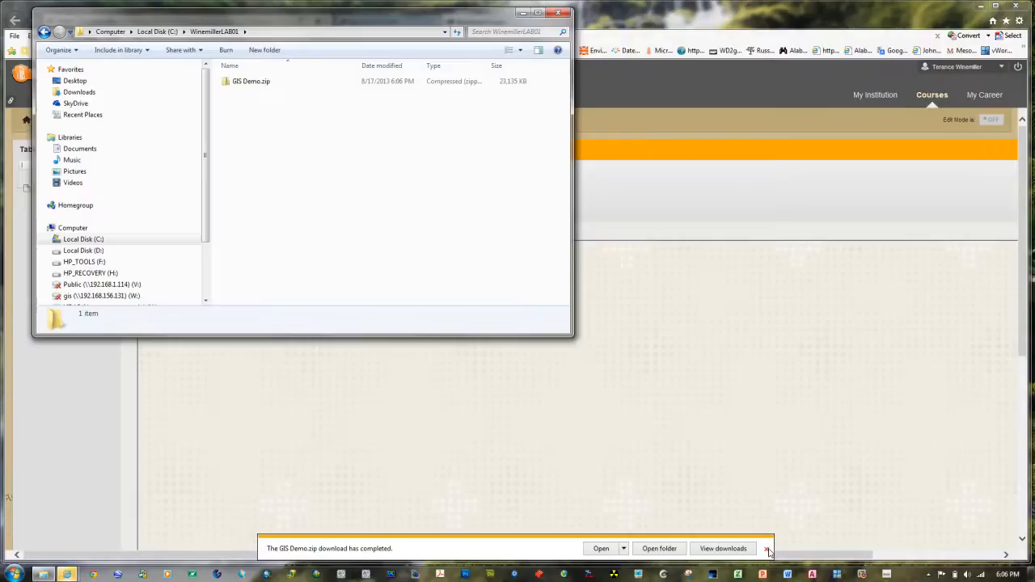
Step: Dismiss the download notice and copy USSampleData.gws, USSampleData.mdb and USSampleImage.tif from the GIS Demo folder inside GIS Demo.zip
click(766, 548)
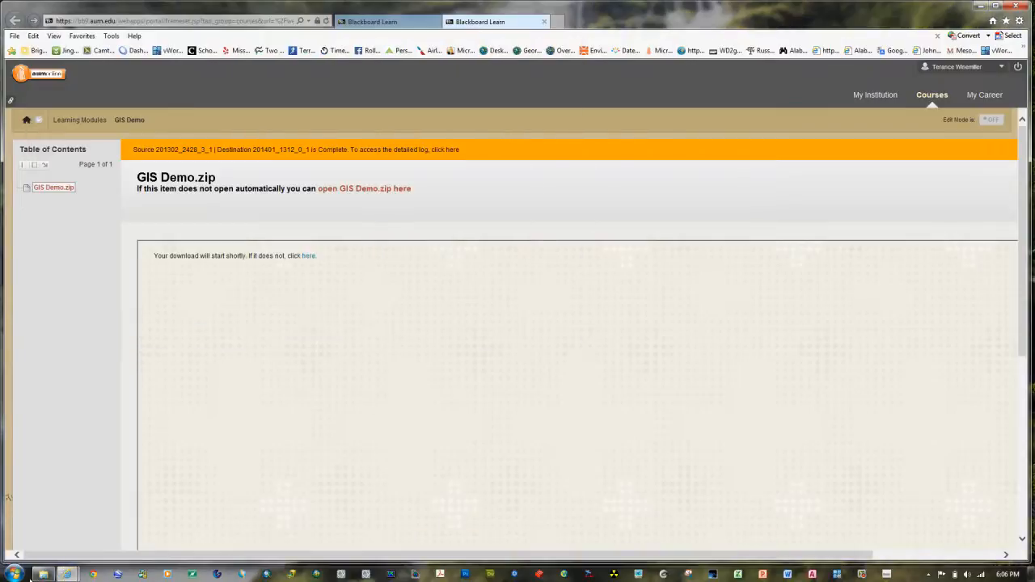
click(42, 575)
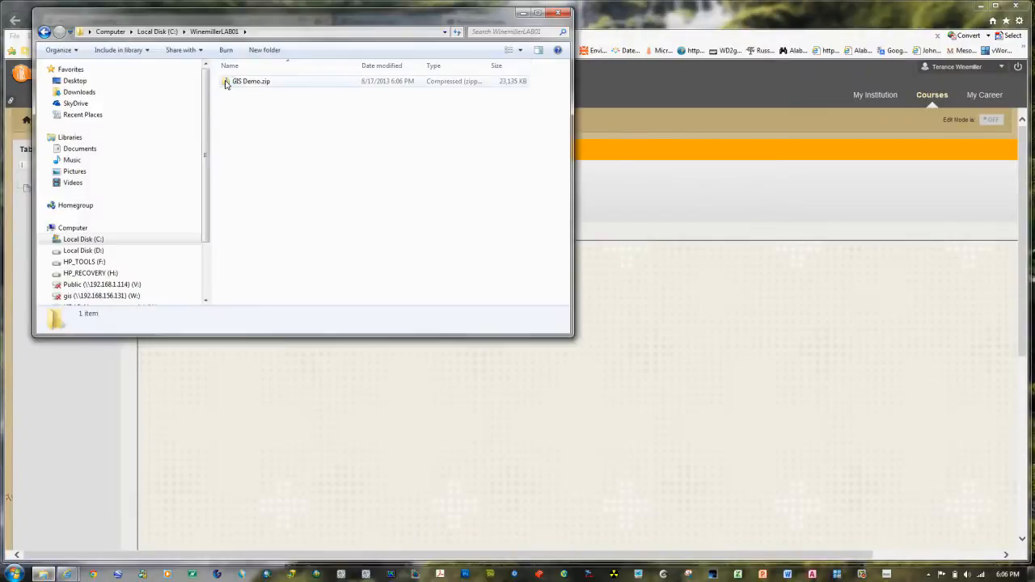
double_click(225, 83)
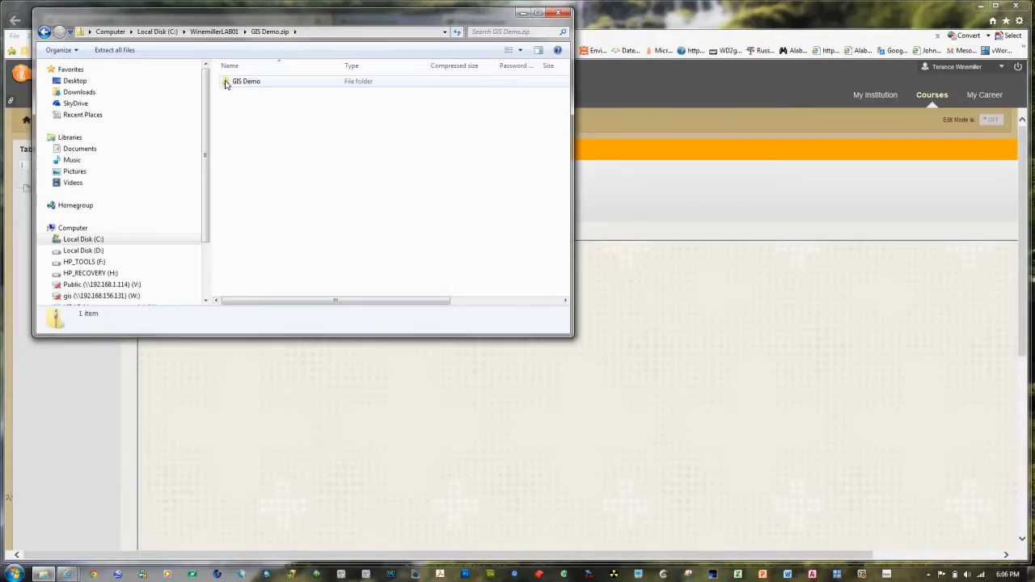
double_click(226, 82)
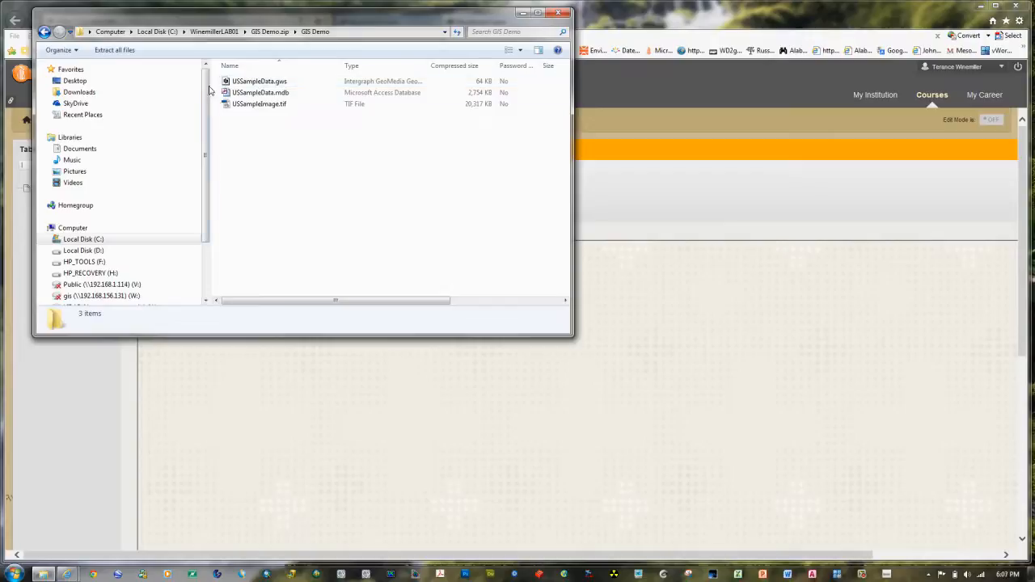
drag(218, 82, 256, 108)
right_click(259, 99)
click(285, 134)
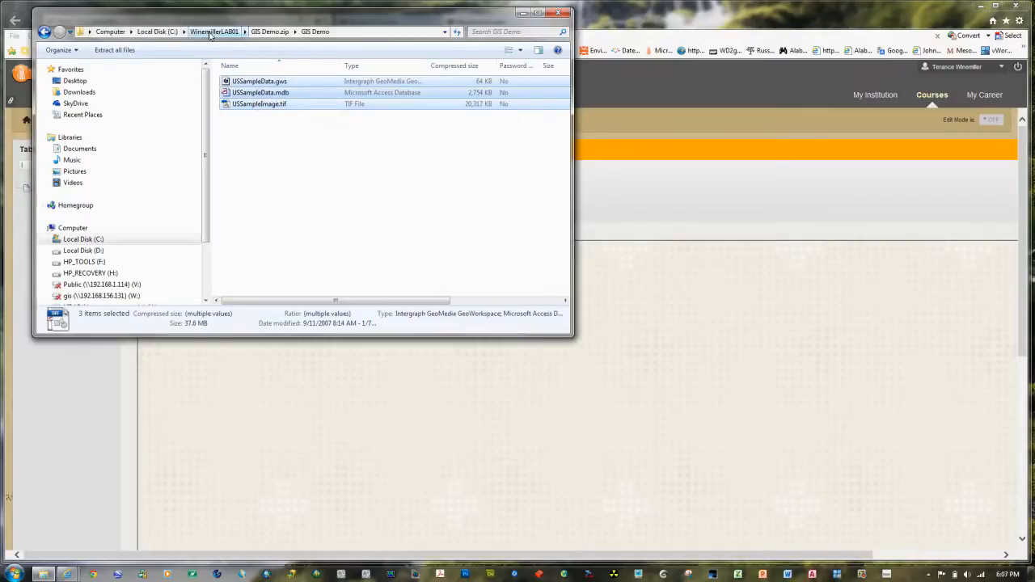
Step: Paste the three copied sample files into the LAB01 folder on the C: drive
click(212, 33)
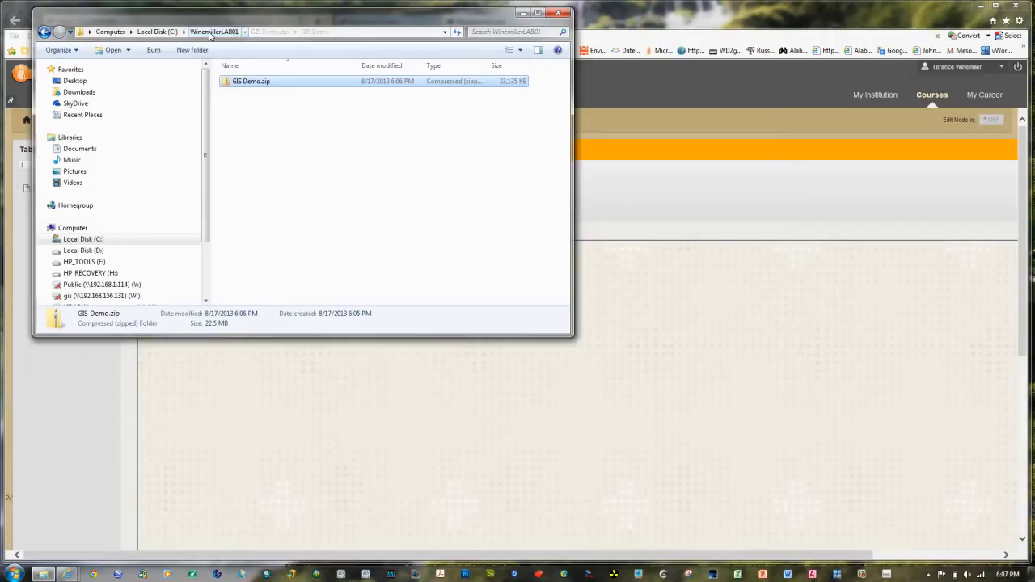
right_click(249, 129)
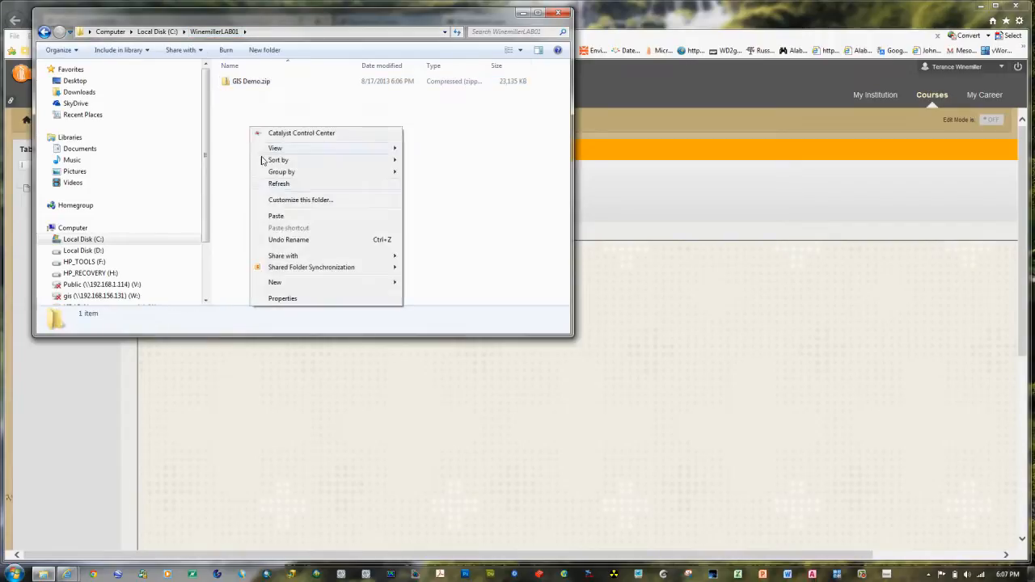
click(275, 215)
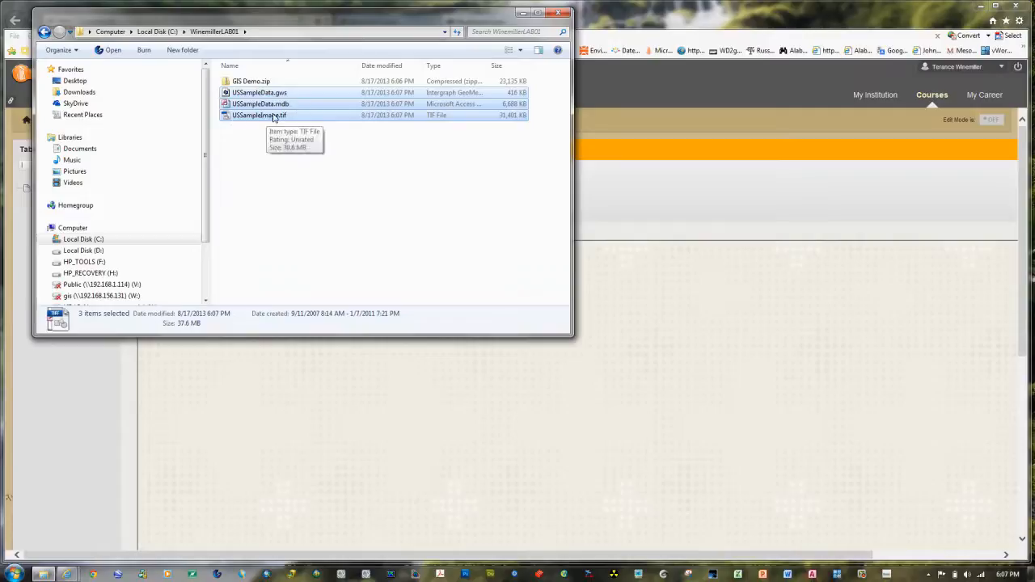
click(237, 164)
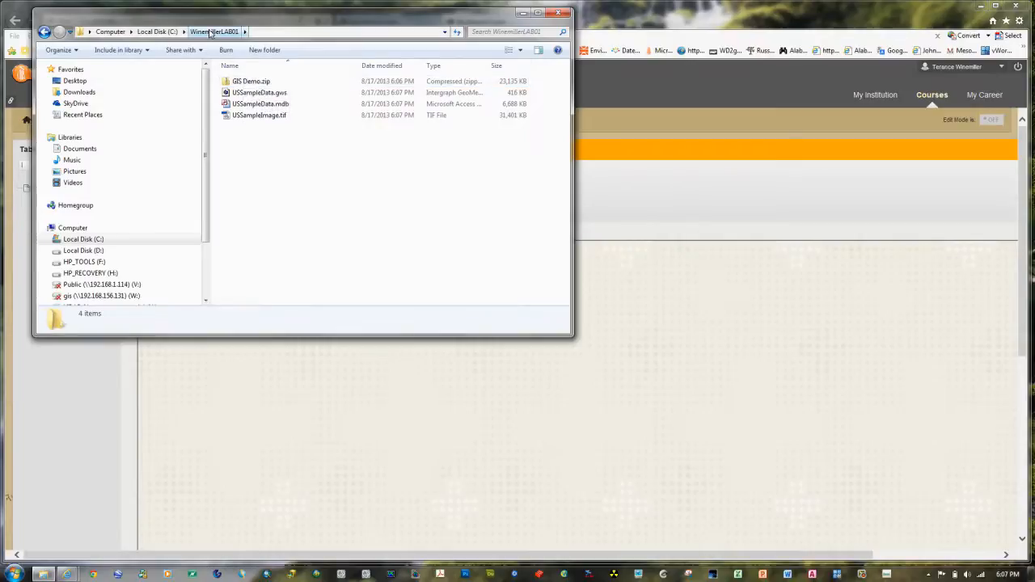
Step: Delete GIS Demo.zip from the LAB01 folder
click(243, 84)
right_click(243, 83)
click(269, 236)
click(559, 332)
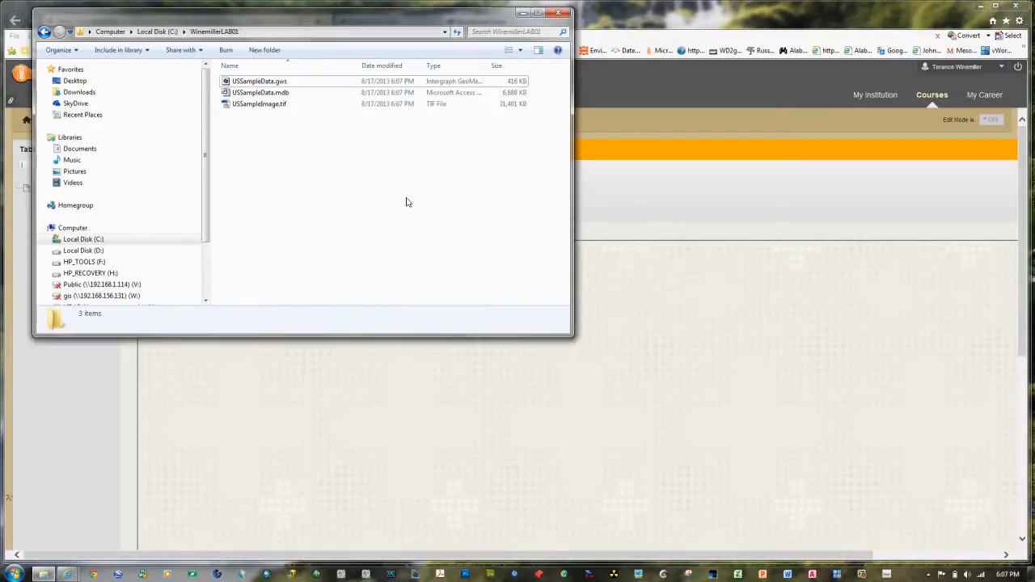
Step: Minimize the open windows, then start GeoMedia Professional with a new blank GeoWorkspace
click(522, 13)
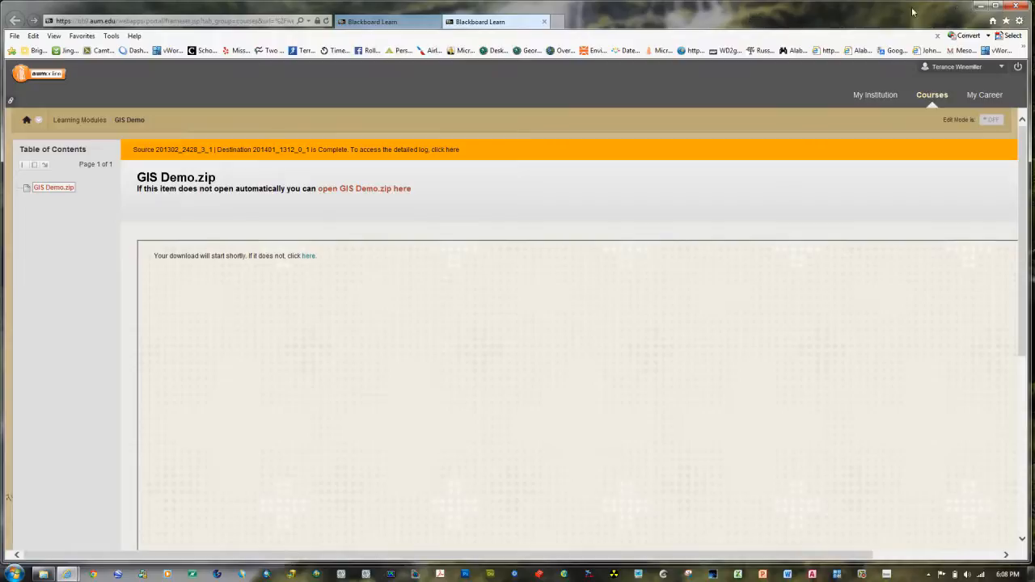
click(977, 6)
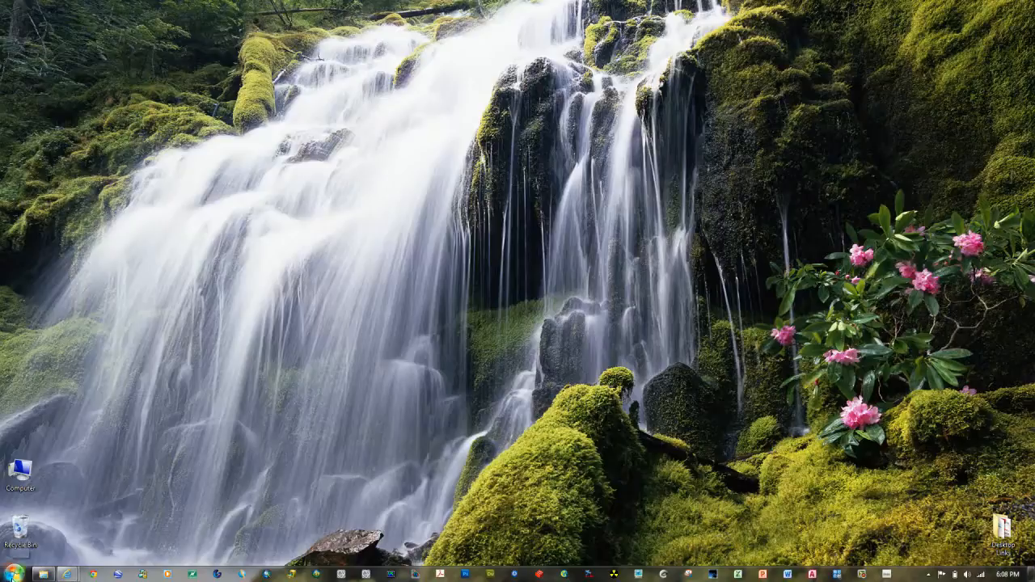
click(13, 575)
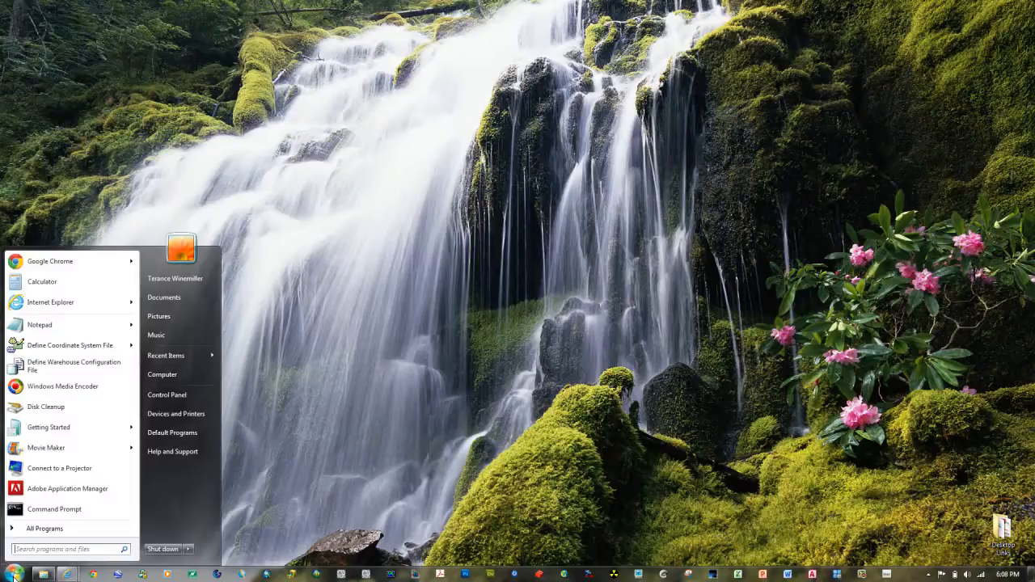
click(36, 528)
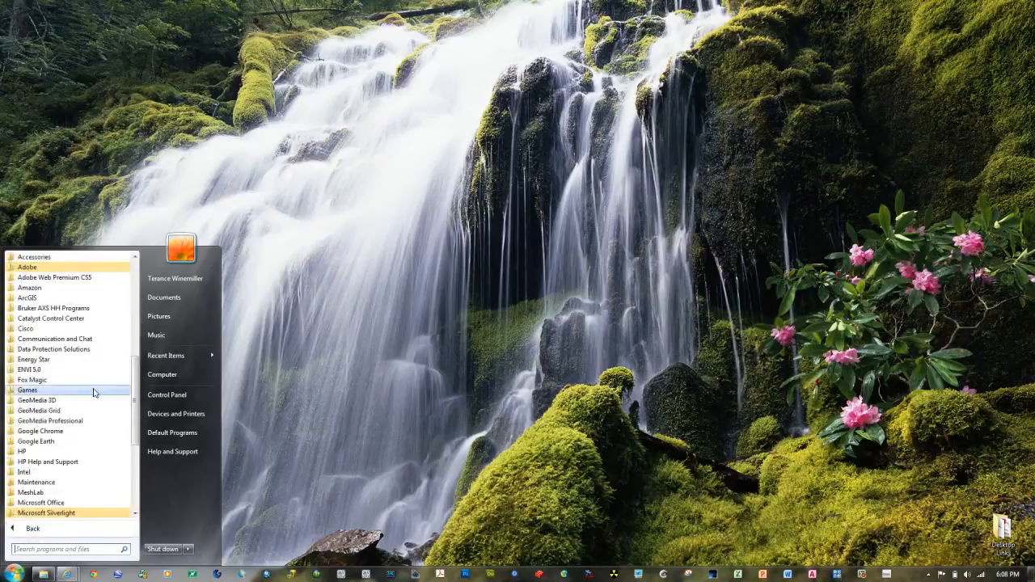
click(20, 427)
click(38, 439)
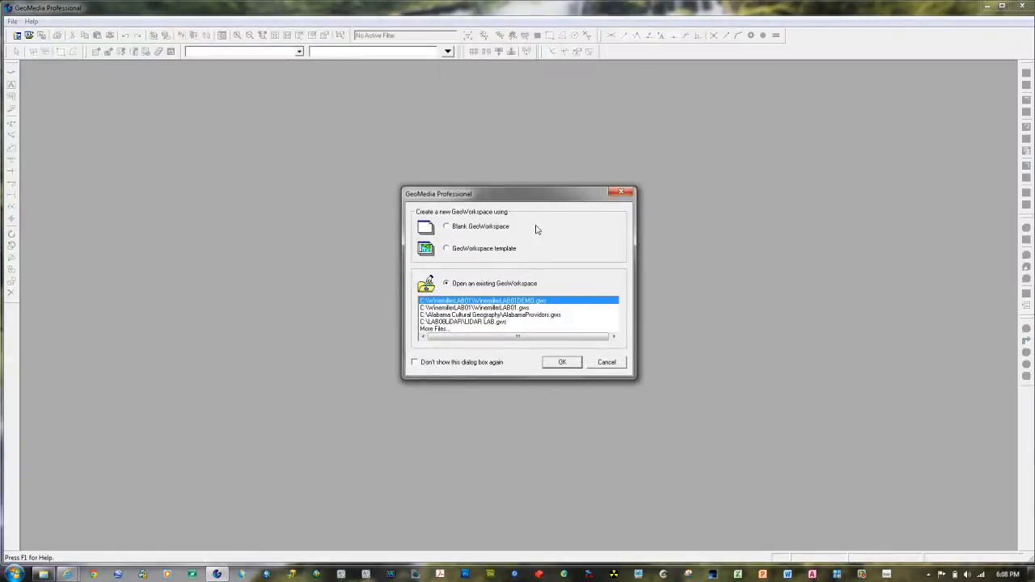
click(447, 227)
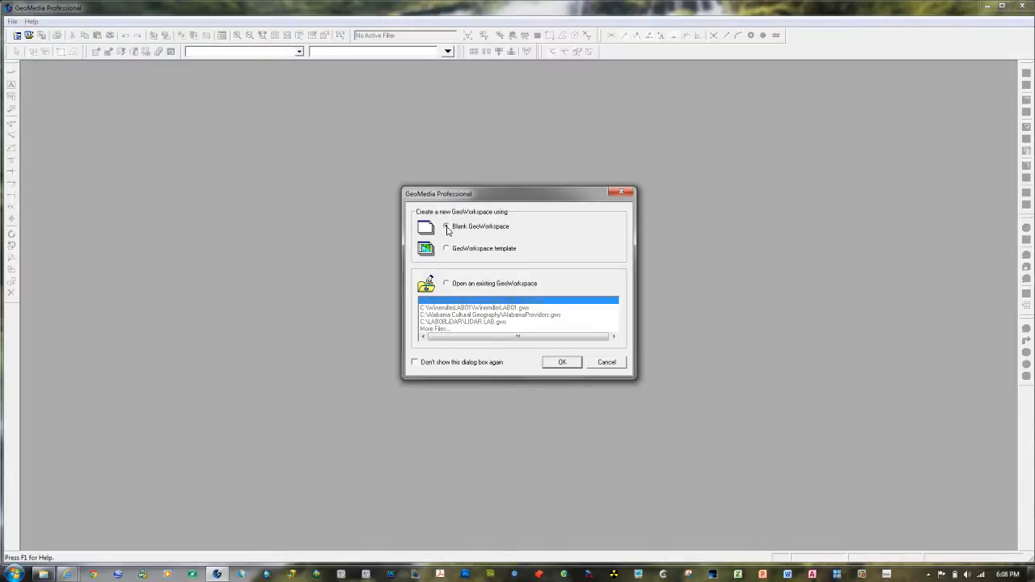
click(561, 363)
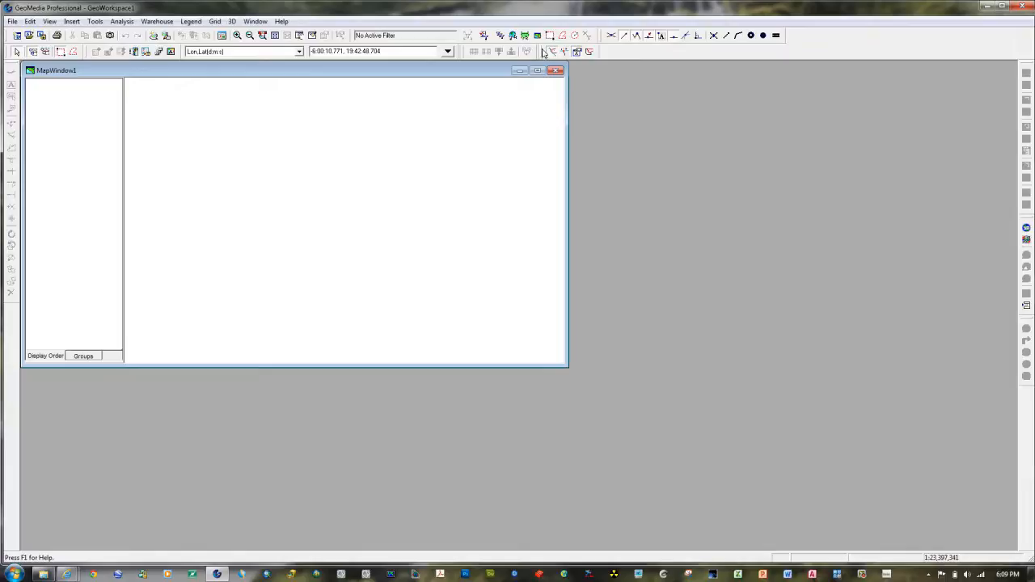
Step: Rearrange the docked toolbars so the snap, feature-editing and coordinate readout toolbars sit compactly in the two upper rows
drag(543, 53, 792, 37)
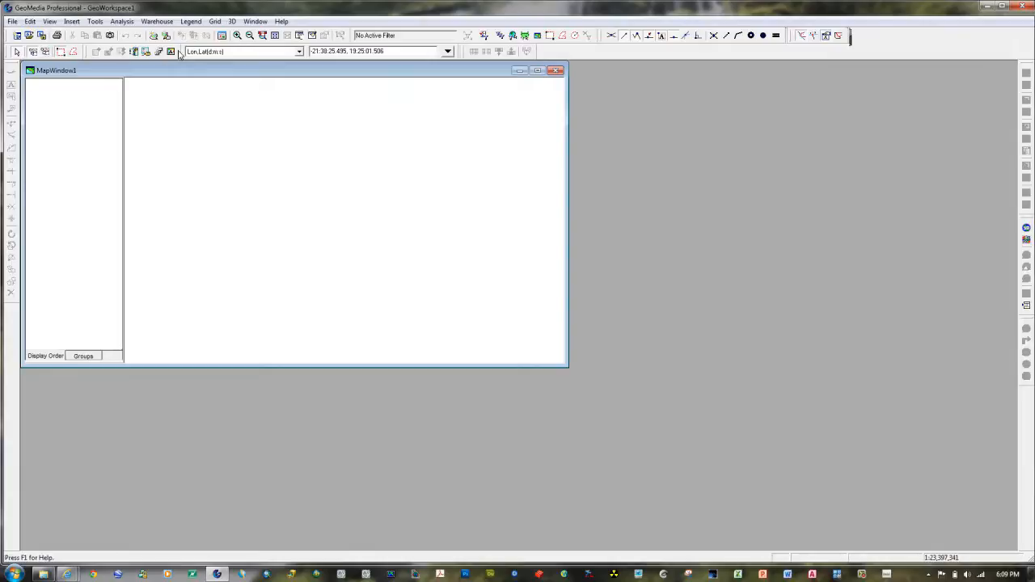
drag(184, 53, 547, 54)
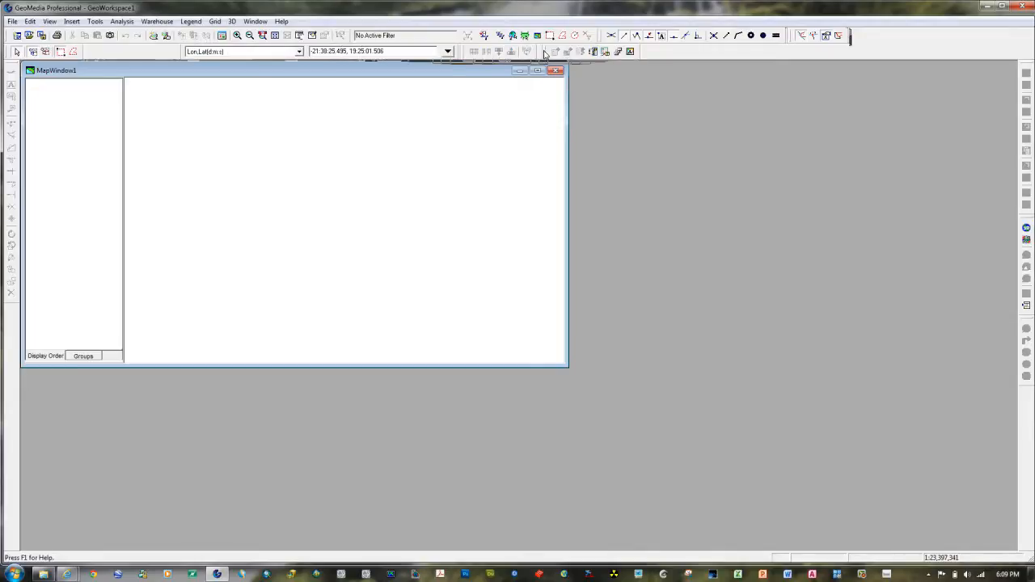
drag(185, 53, 86, 53)
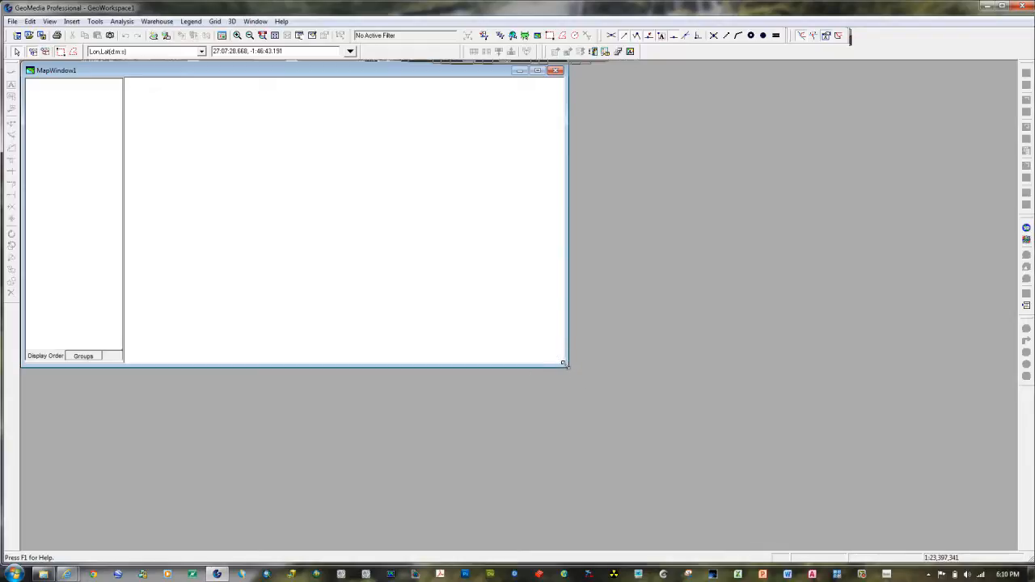
Step: Enlarge MapWindow1 to fill the workspace area and widen its legend pane
drag(564, 363, 1009, 546)
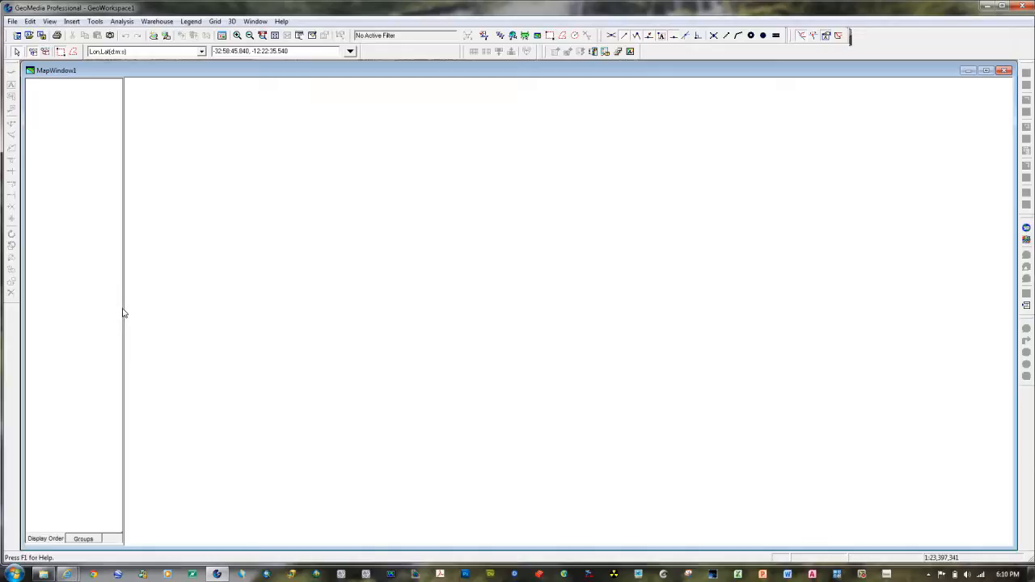
drag(123, 308, 170, 310)
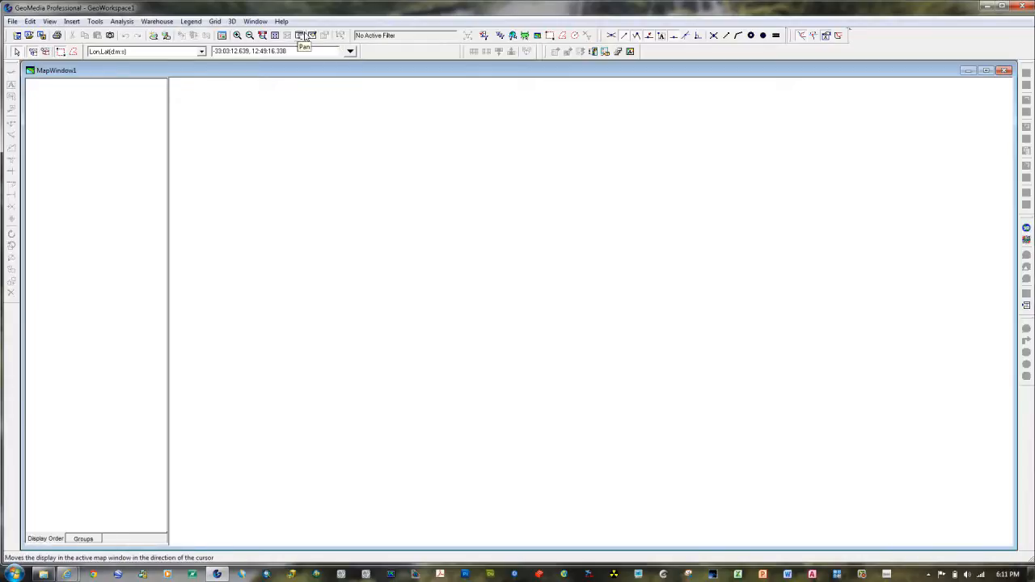
Step: Check the list of warehouse connections in the blank GeoWorkspace, then close it
click(166, 22)
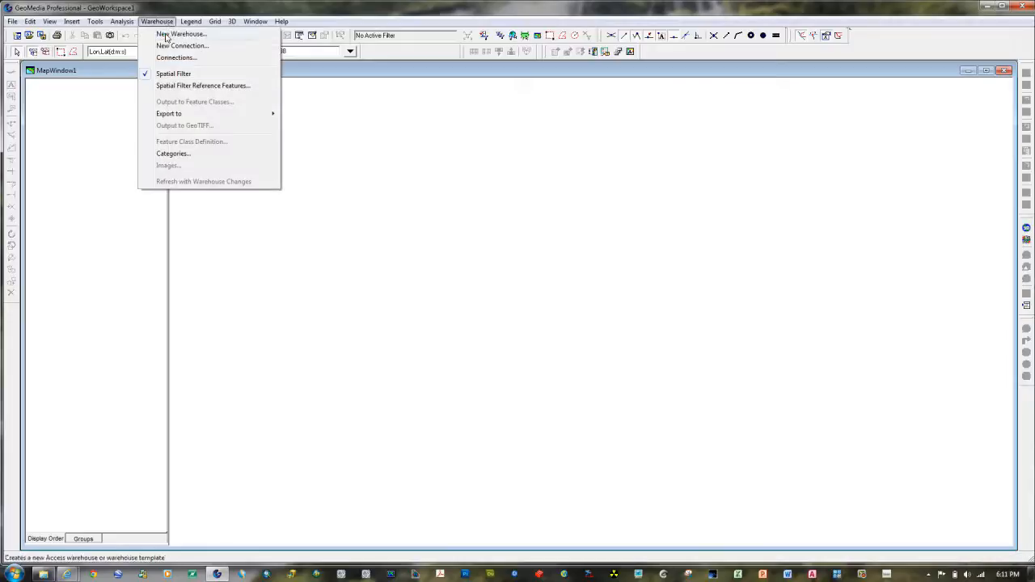
click(172, 59)
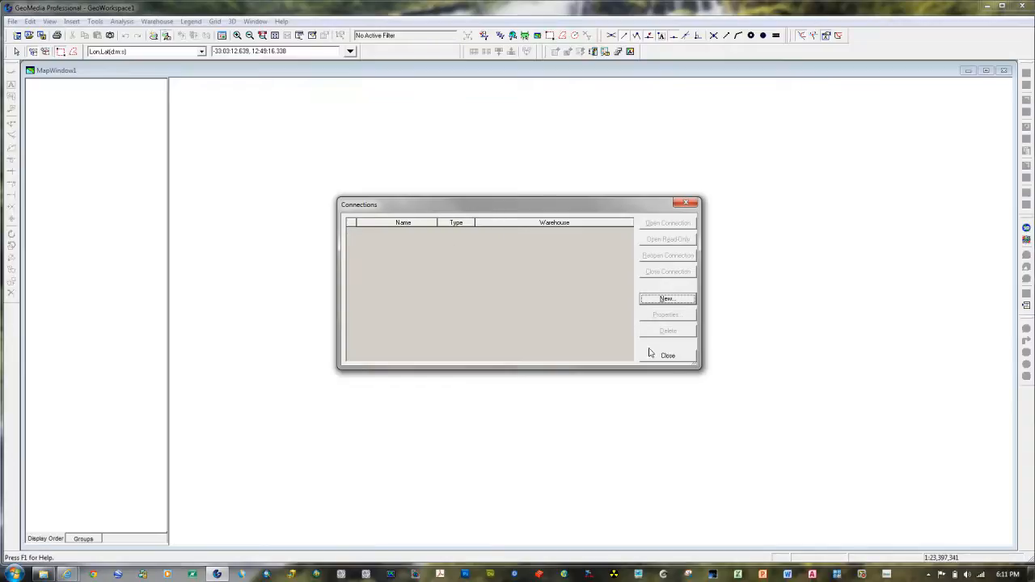
click(668, 356)
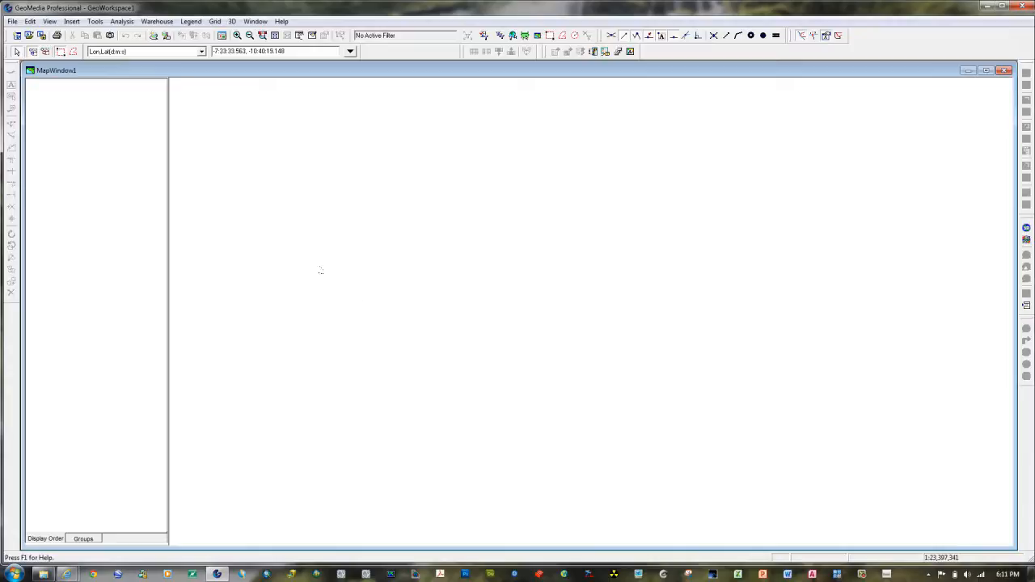
Step: Start a new warehouse connection of type Access and name it Access USSample
click(160, 22)
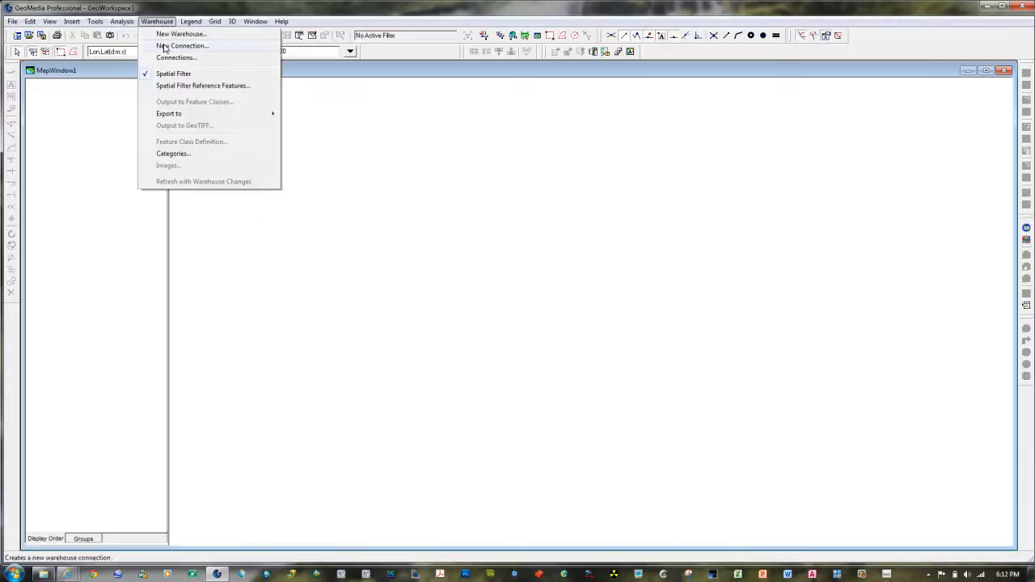
click(164, 47)
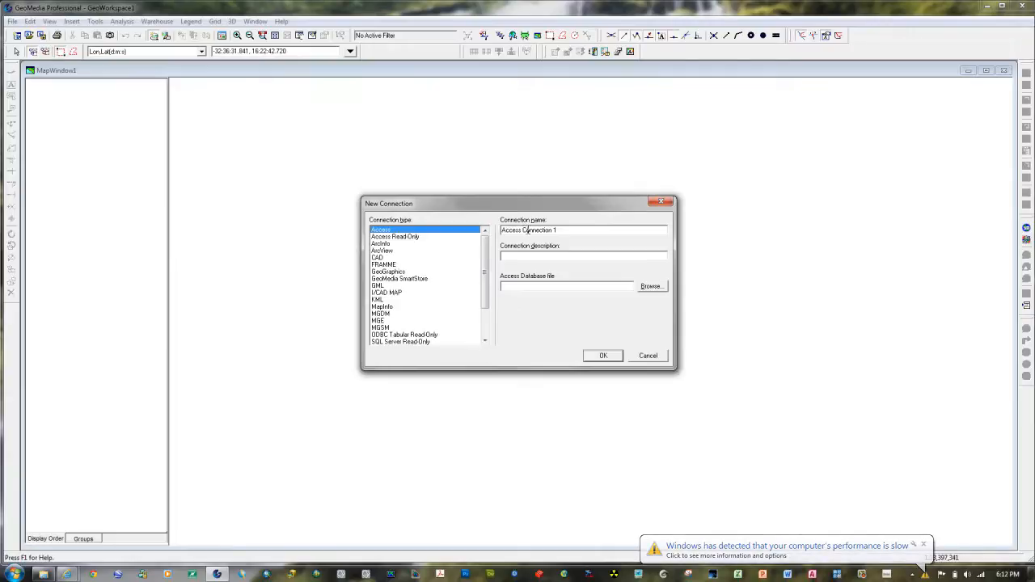
drag(523, 230, 586, 229)
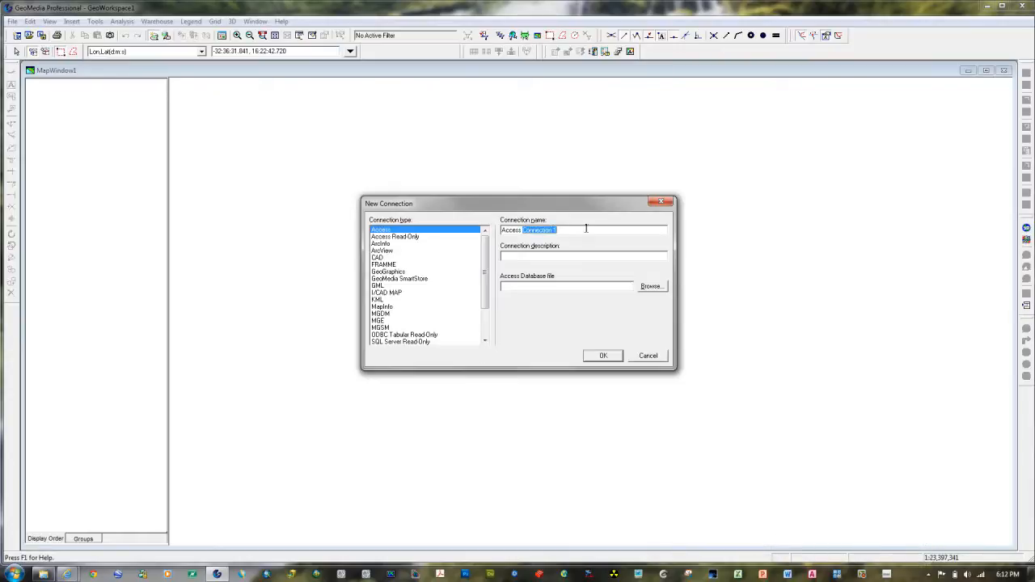
text(US)
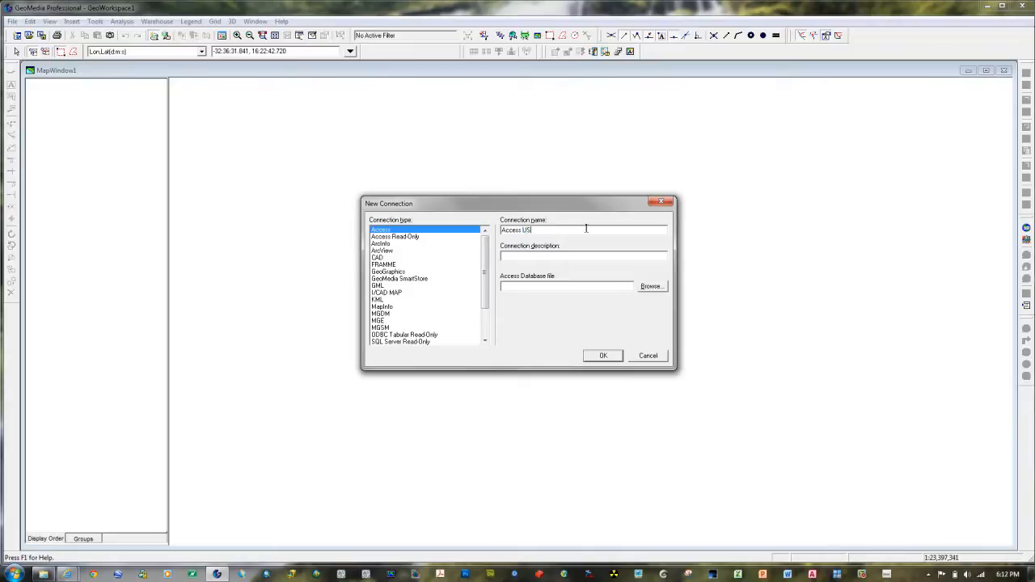
text(Sample)
Step: Choose USSampleData.mdb from the LAB01 folder on the C: drive as the Access database file and create the connection
click(653, 288)
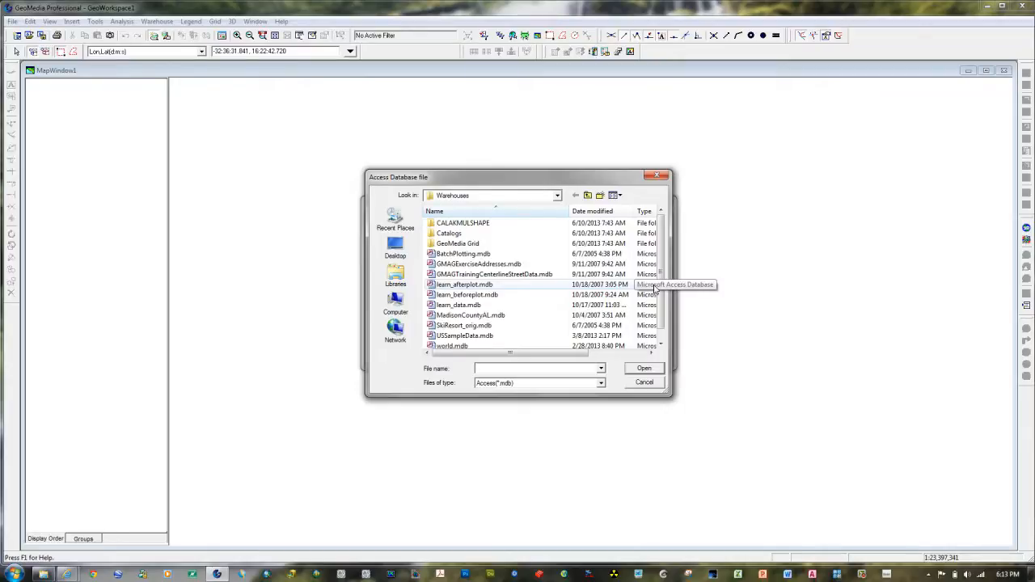
click(557, 200)
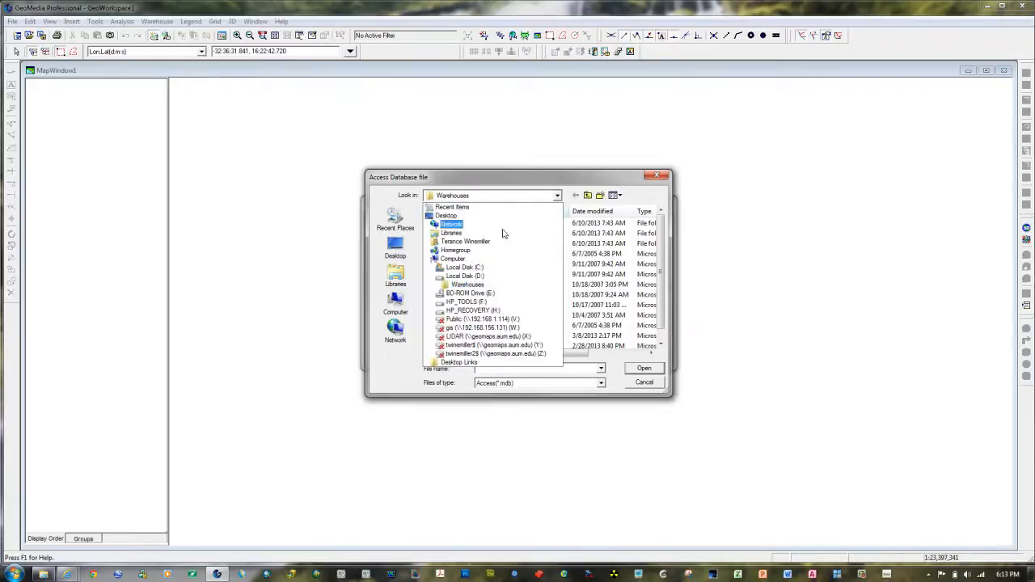
click(467, 268)
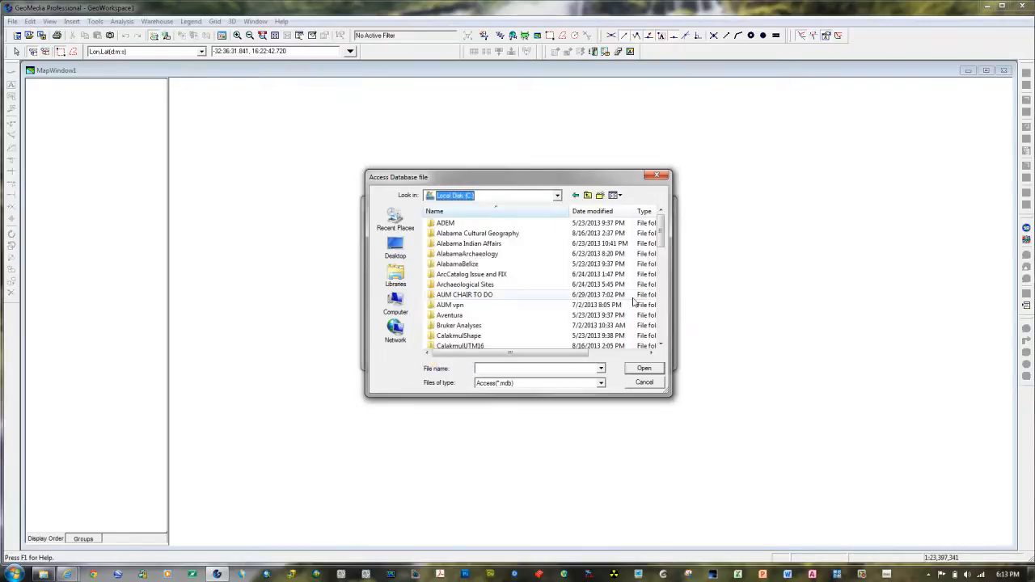
drag(660, 229, 660, 322)
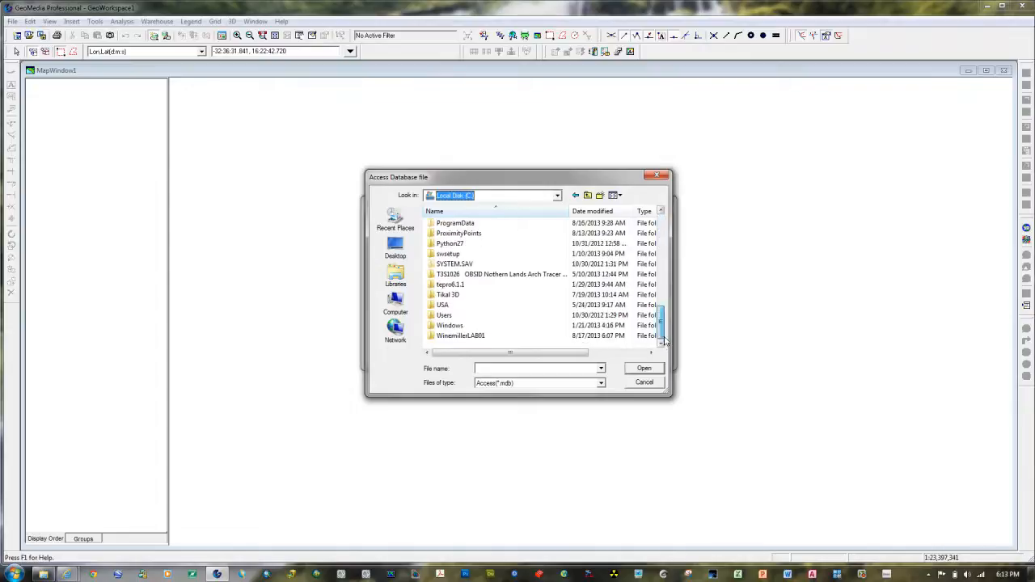
double_click(431, 336)
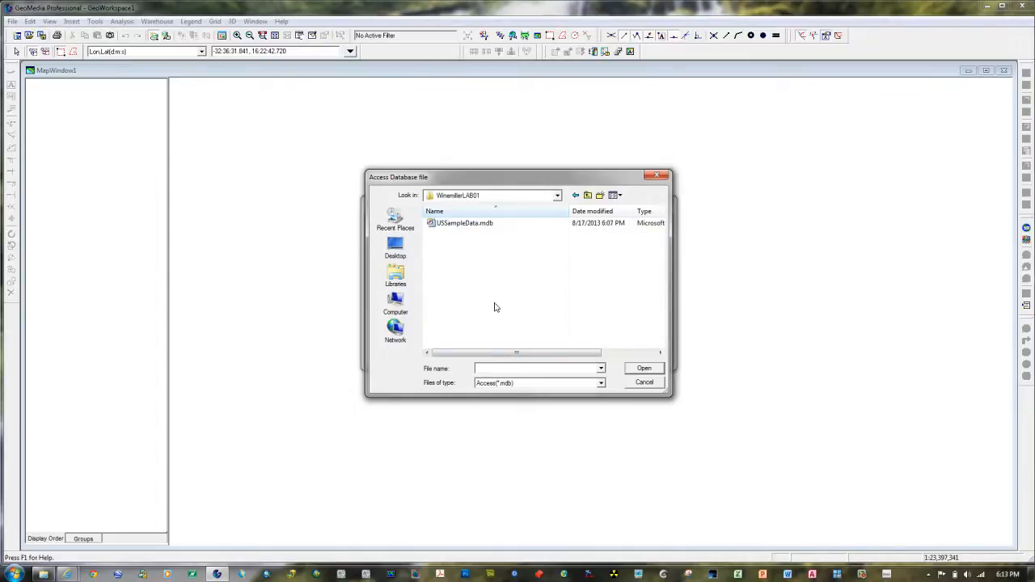
click(451, 224)
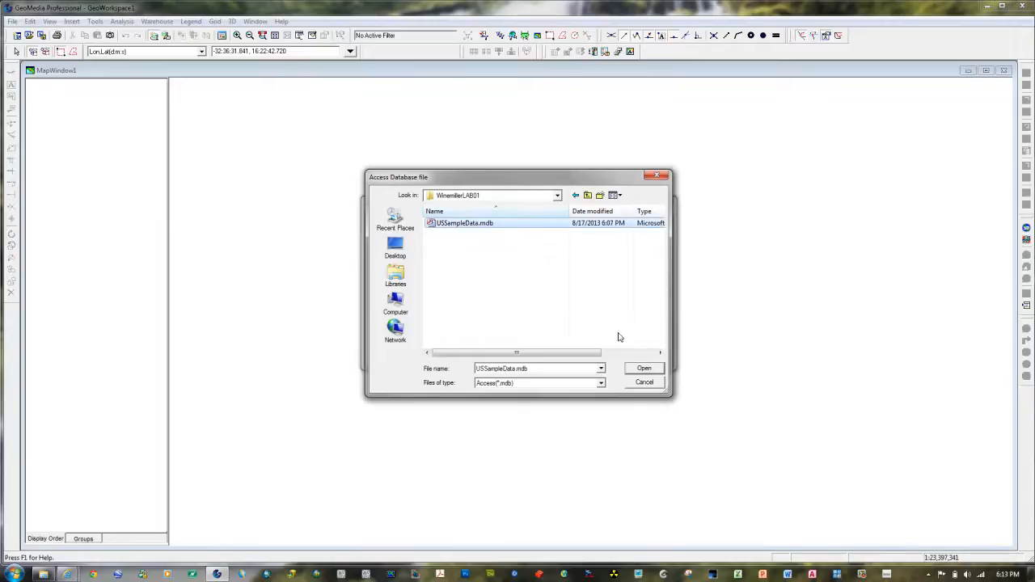
click(644, 369)
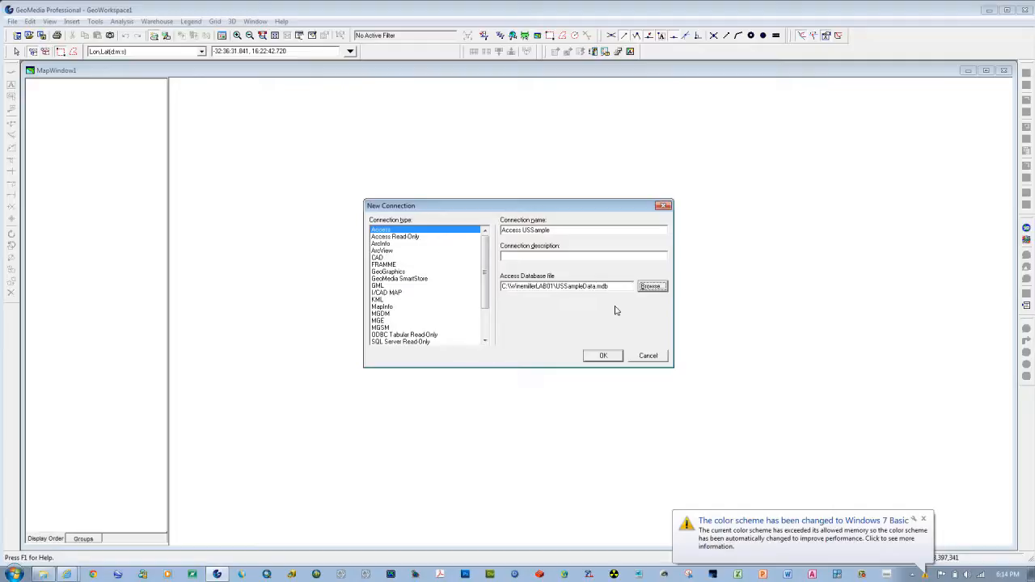
click(923, 521)
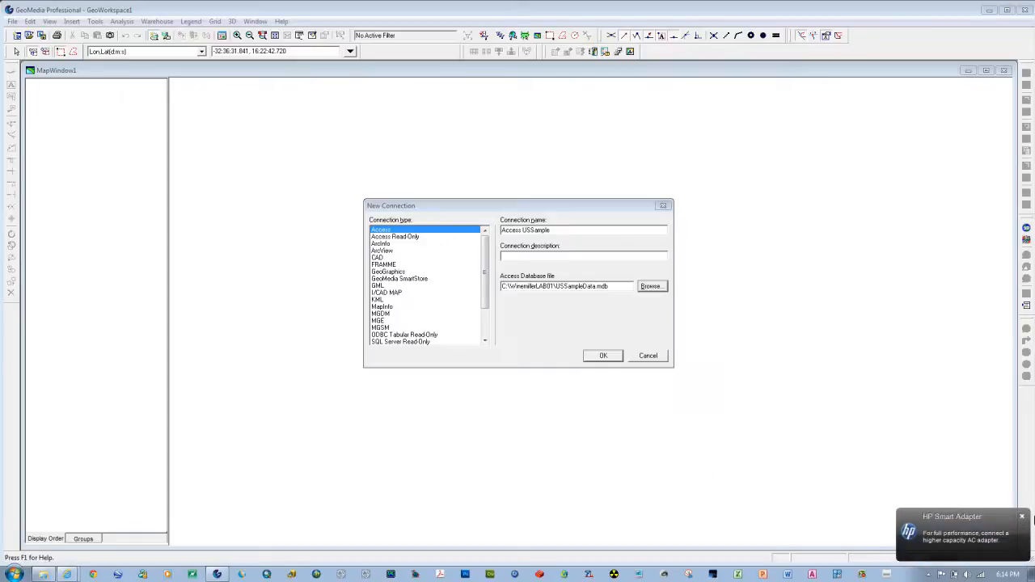
click(1022, 516)
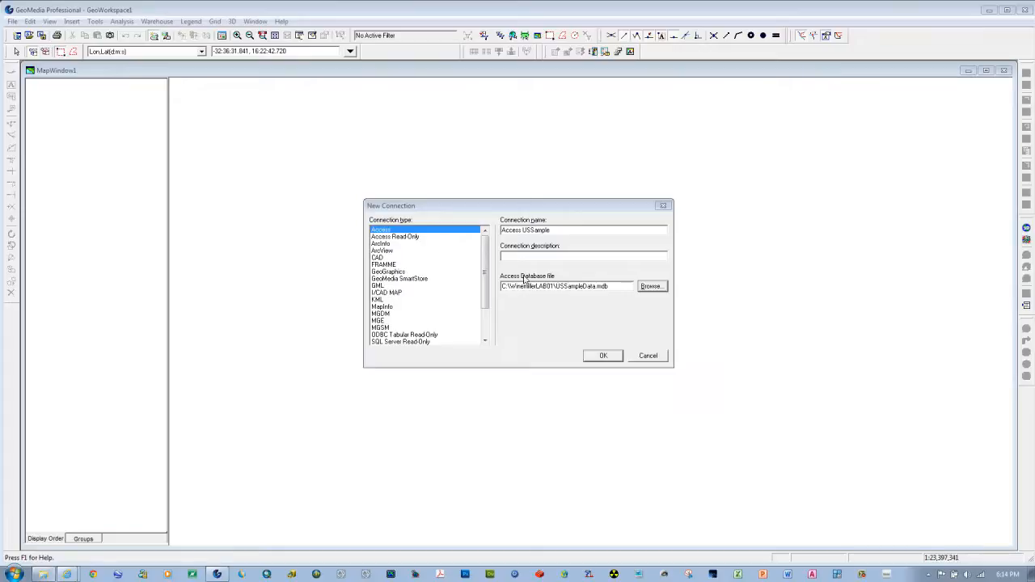
click(604, 359)
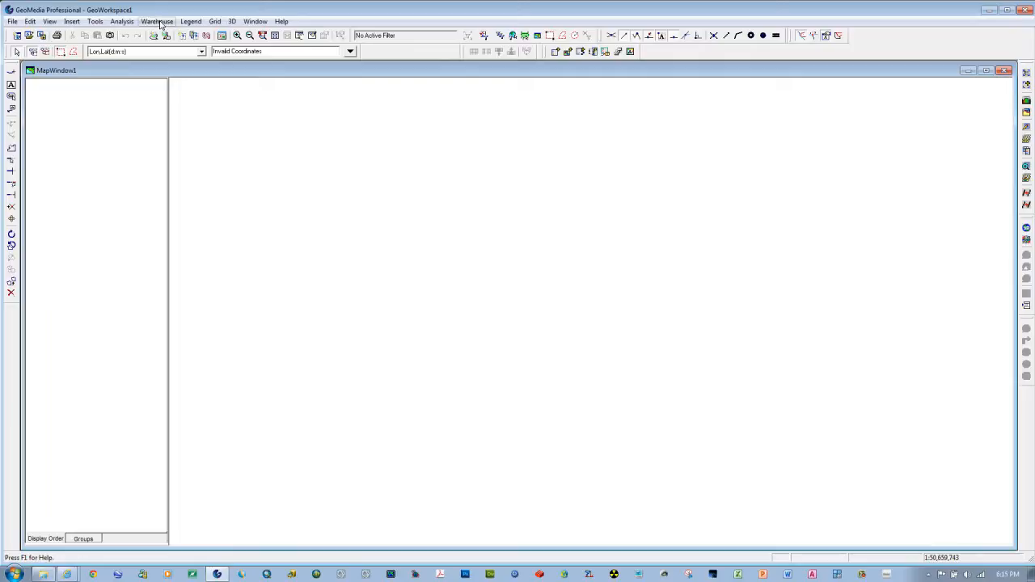
Step: Review the Access USSample entry in the warehouse connections list, then close the list
click(158, 22)
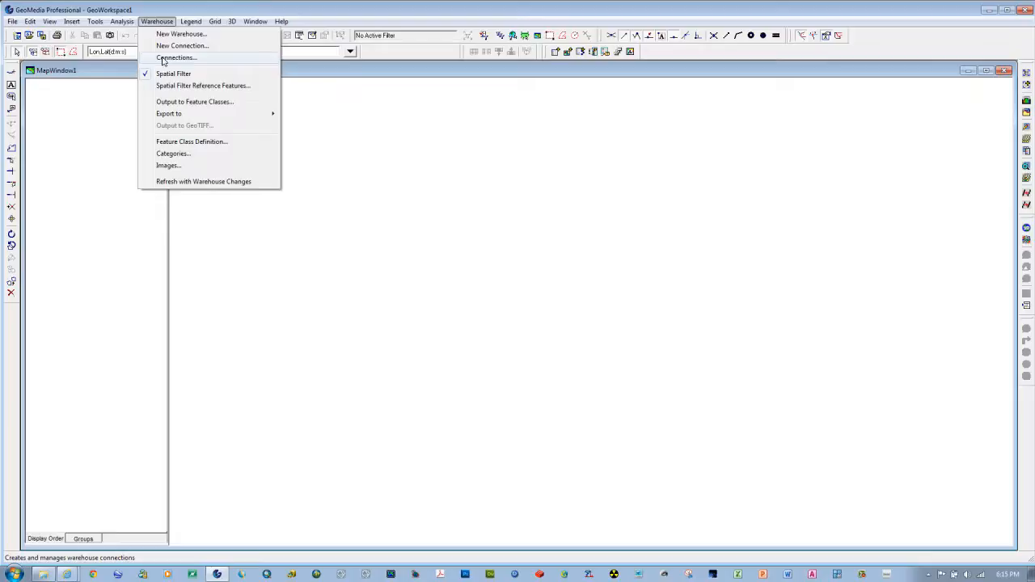
click(166, 57)
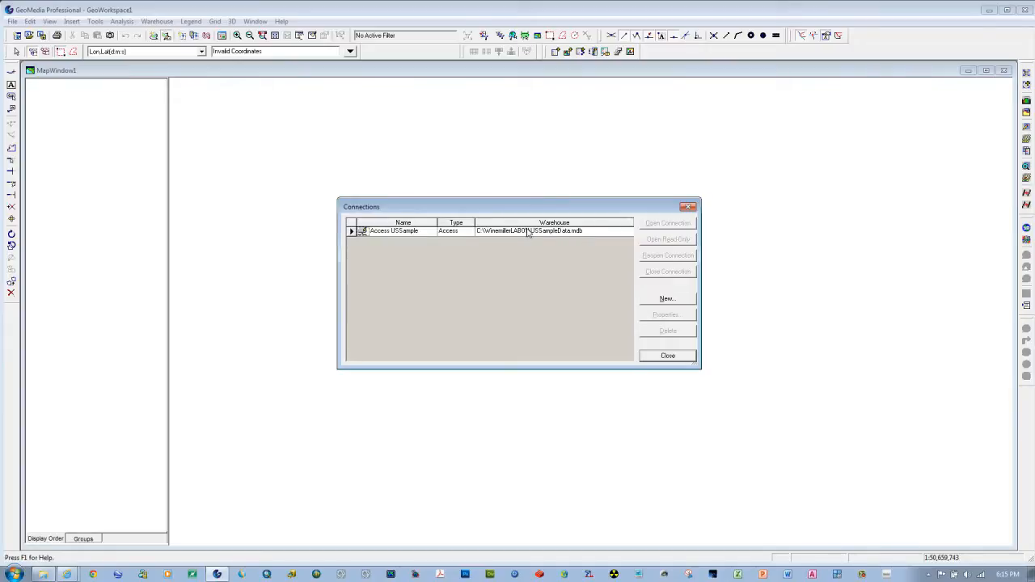
click(667, 357)
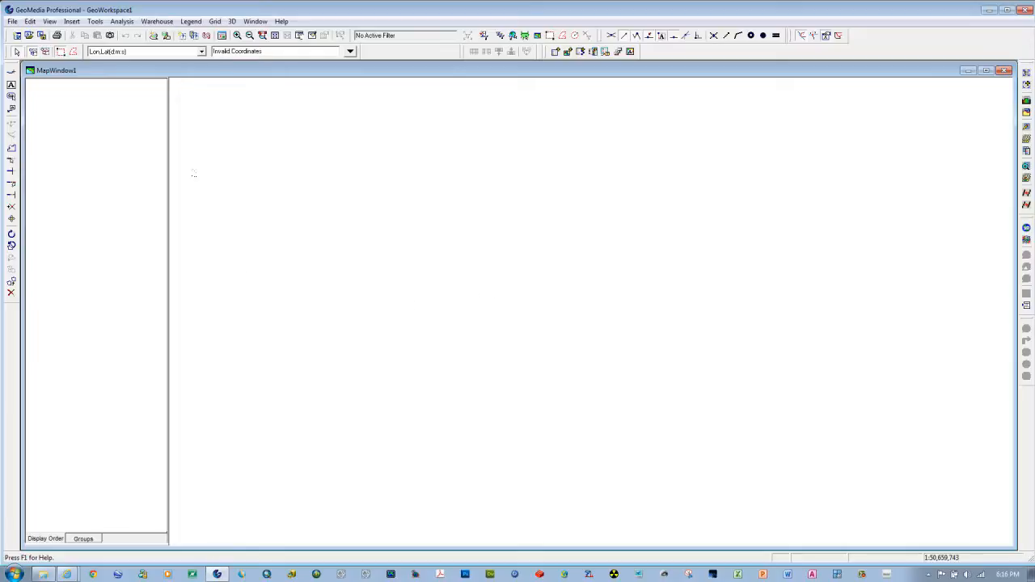
Step: Start a new warehouse from the normal.mdt template and choose the LAB01 folder on the C: drive as its save location
click(154, 23)
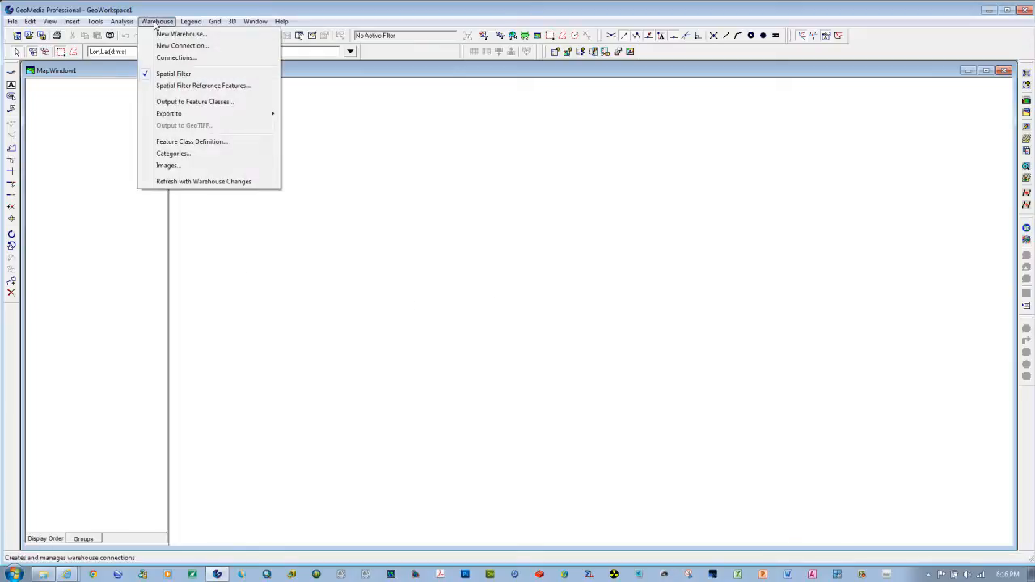
click(162, 34)
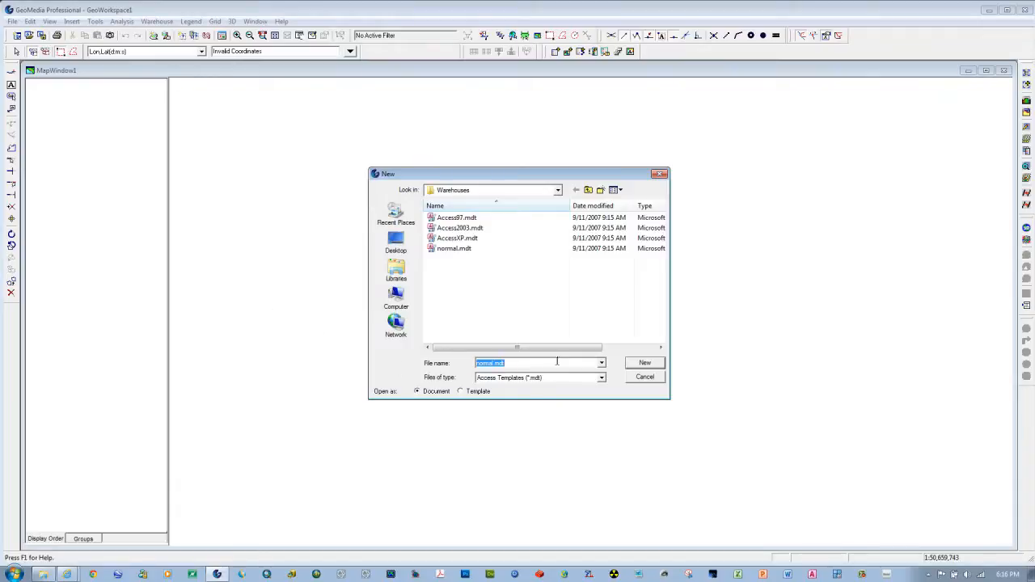
click(644, 363)
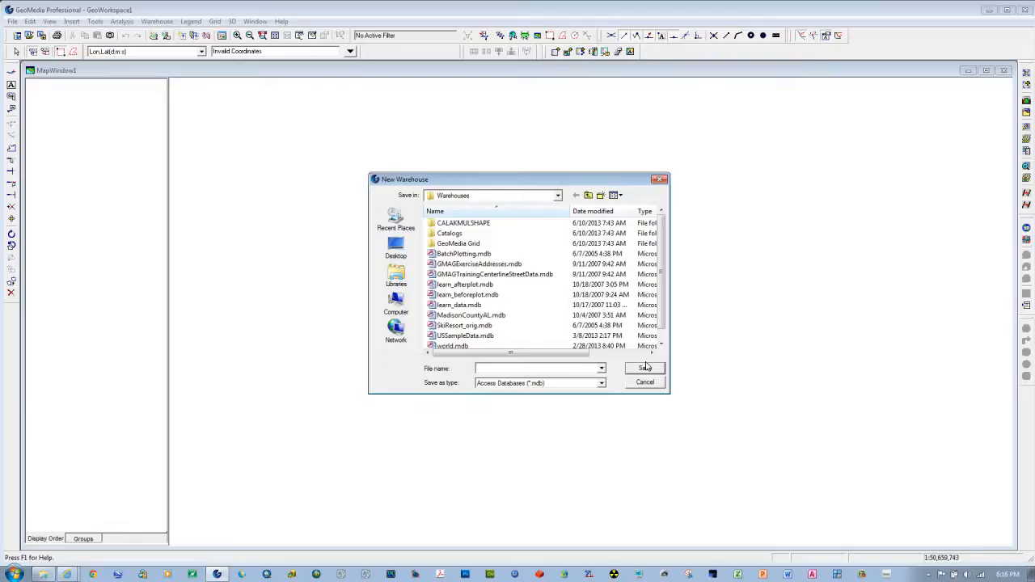
click(557, 197)
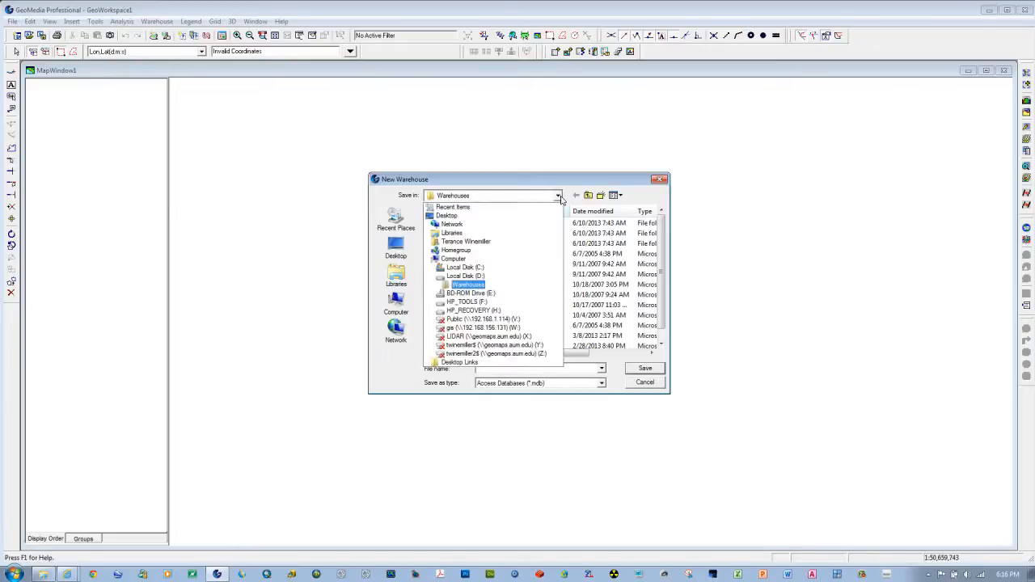
click(469, 269)
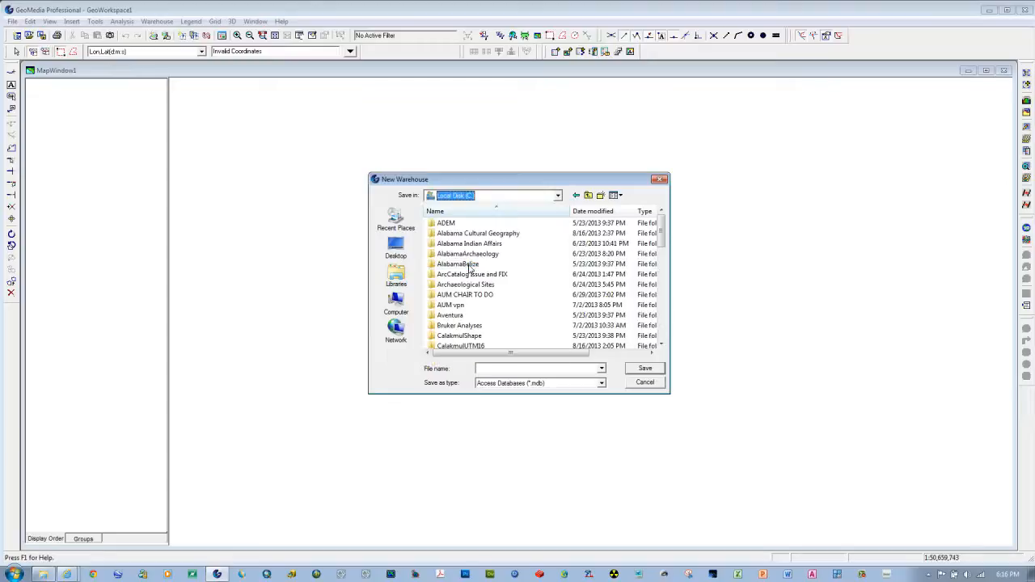
drag(662, 237, 664, 331)
click(462, 337)
double_click(463, 336)
Step: Save the new warehouse as an Access database named Alabama
click(489, 369)
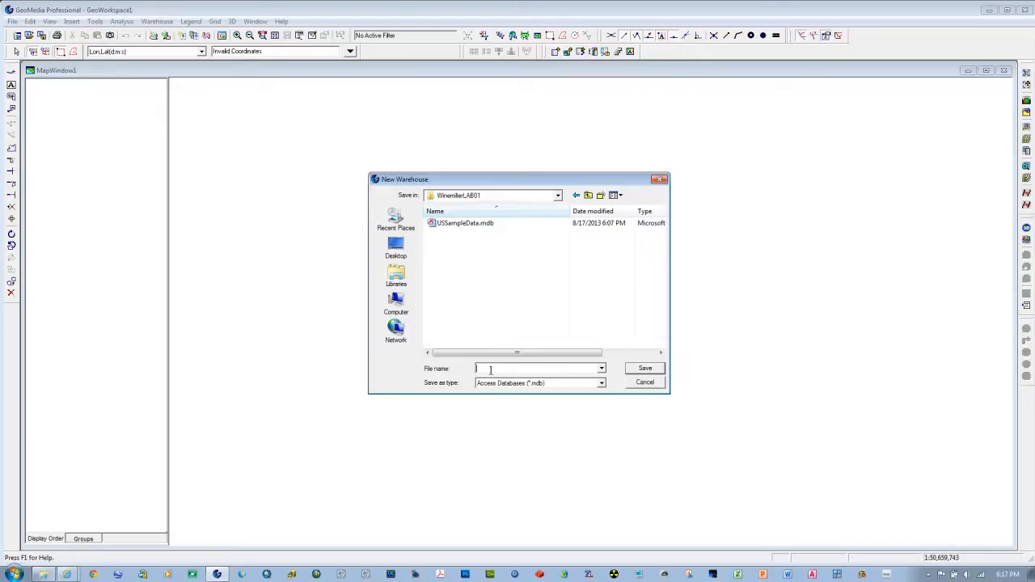
text(Alabama)
click(649, 375)
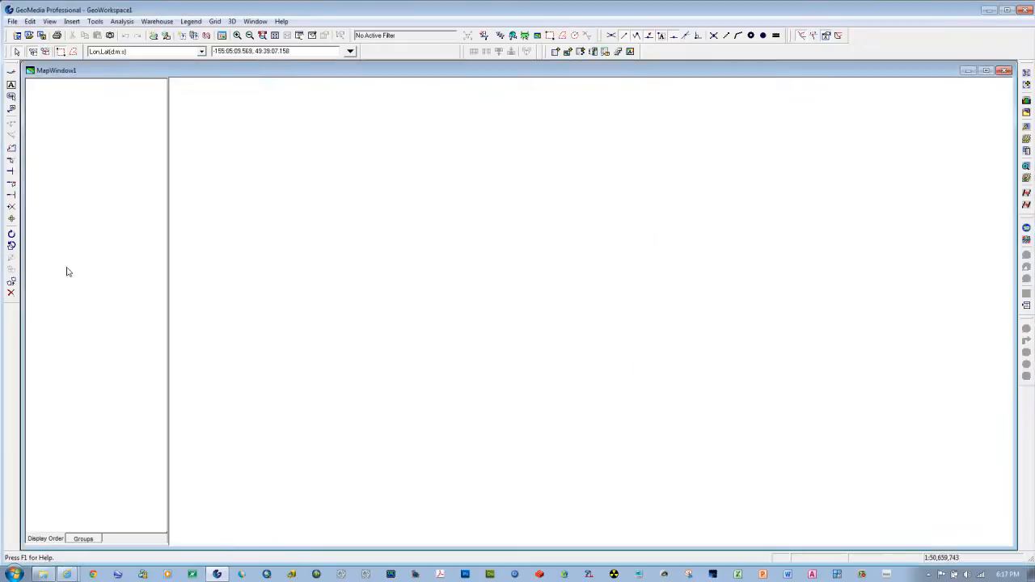
Step: Check the warehouse connections list for the Alabama warehouse, then close the list
click(157, 22)
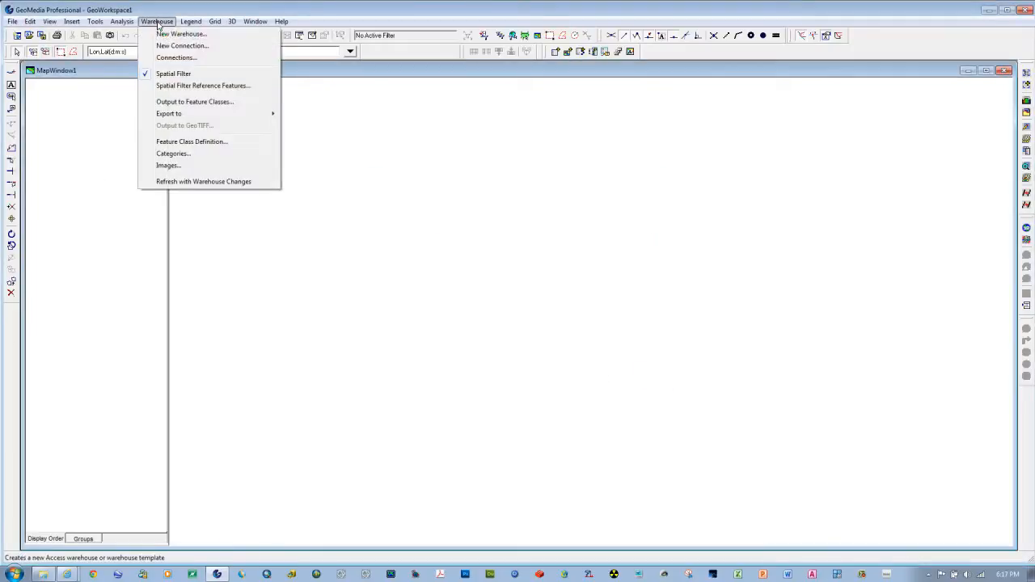
click(163, 59)
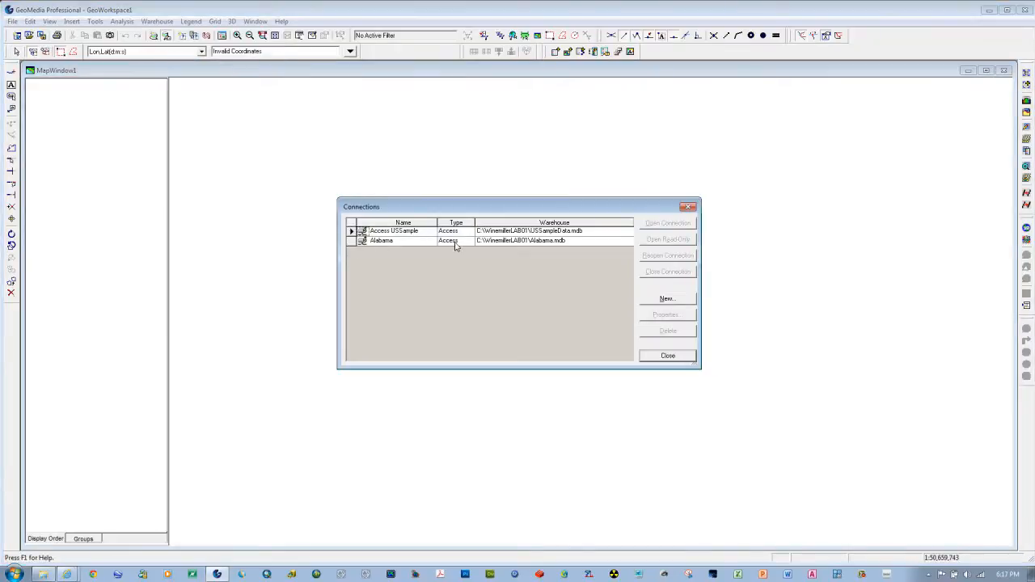
click(663, 360)
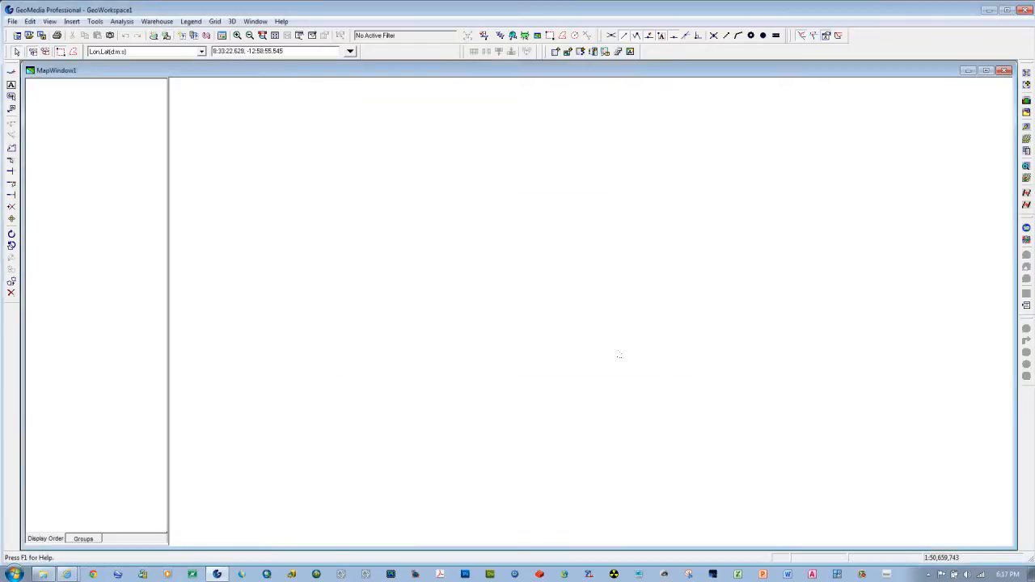
Step: Open Feature Class Definition and make its dialog taller to enlarge the feature class list
click(157, 22)
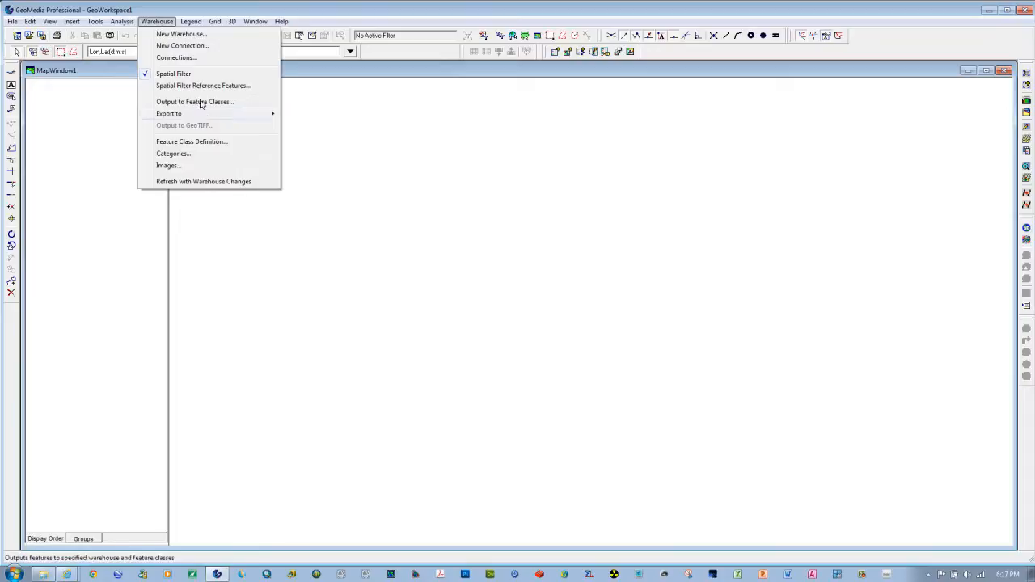
click(194, 142)
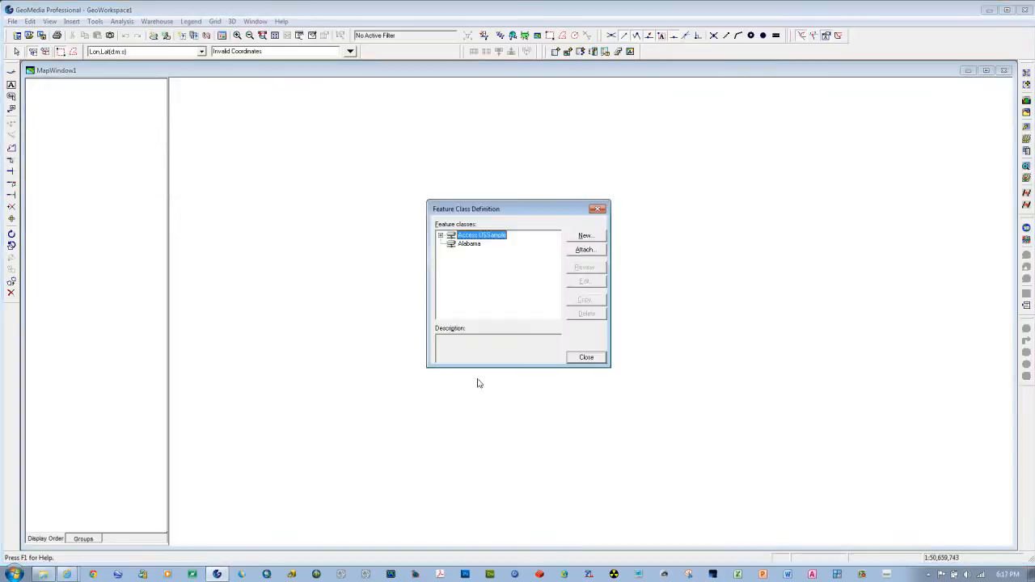
drag(496, 366, 501, 464)
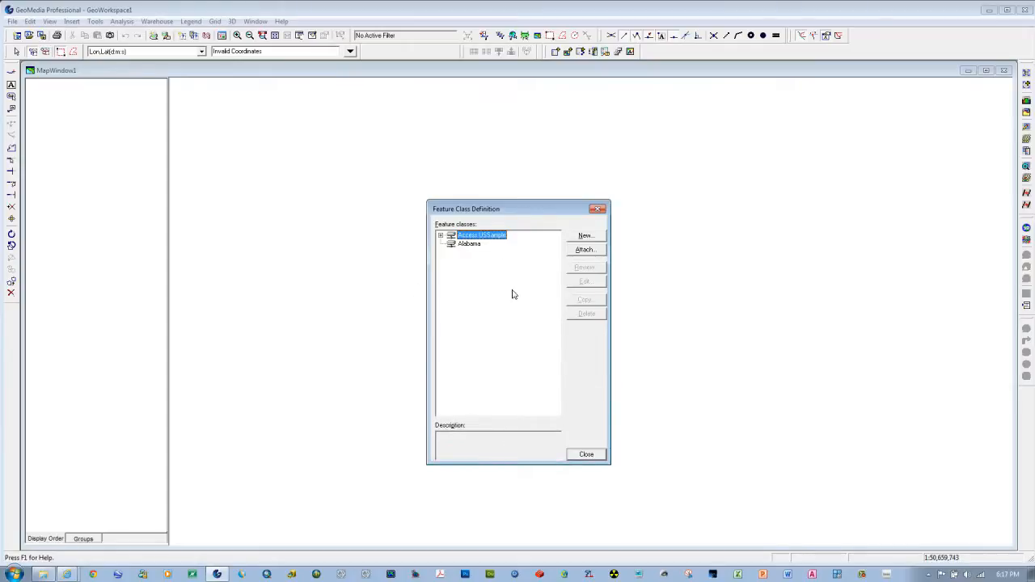
Step: Review the feature classes in the Access USSample connection, collapse the list again and close Feature Class Definition
drag(499, 208, 499, 187)
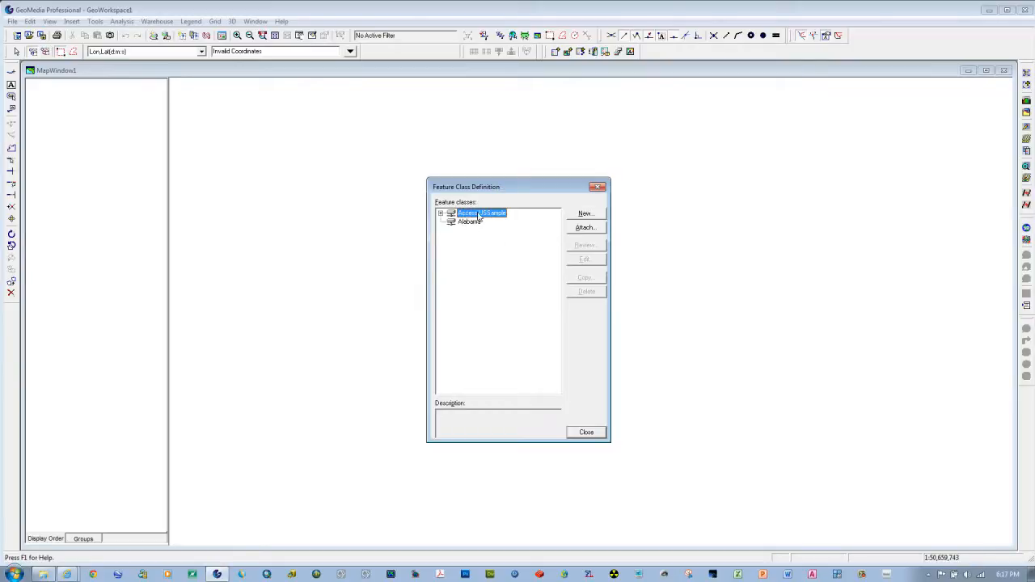
click(441, 214)
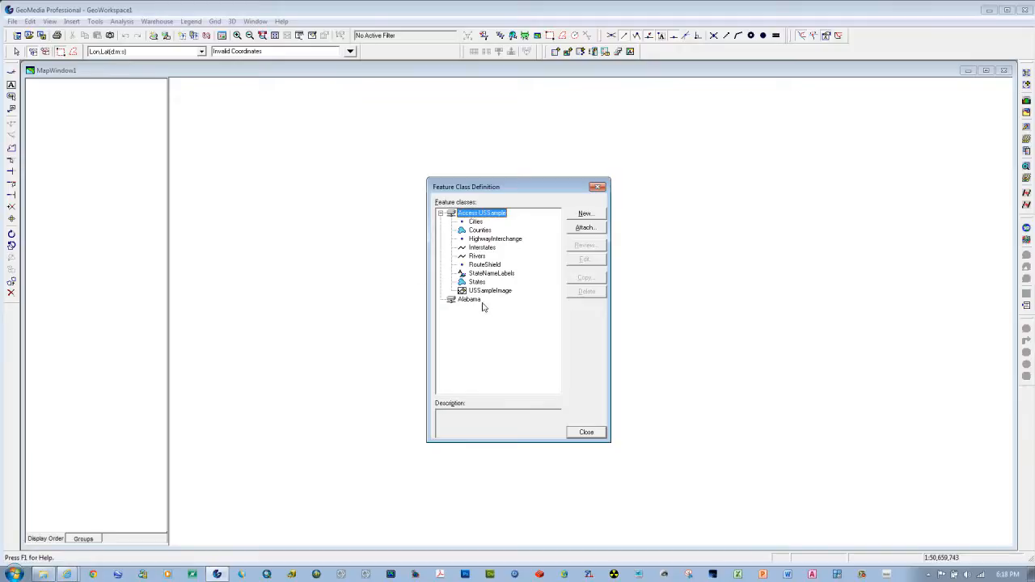
click(440, 213)
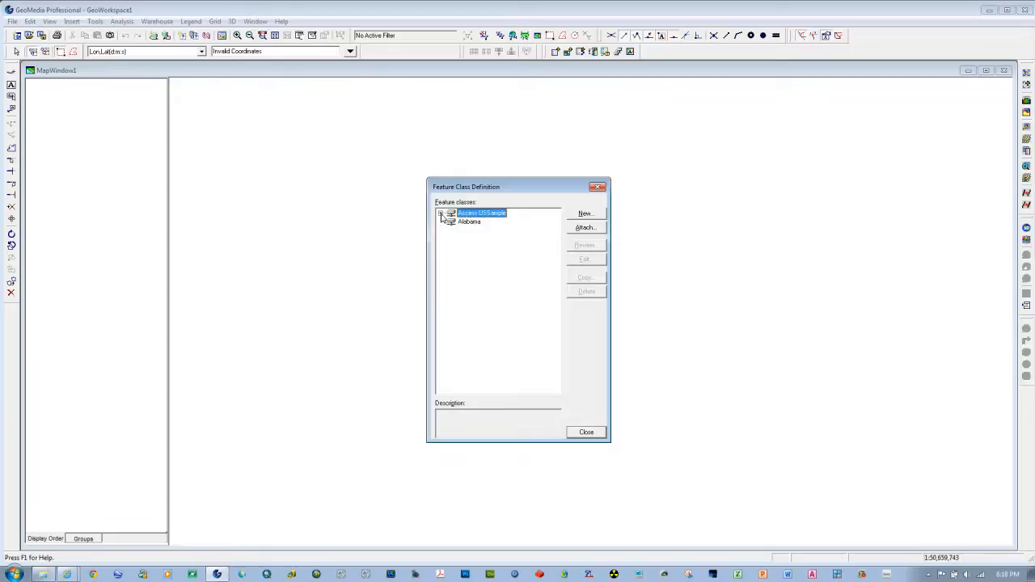
click(586, 433)
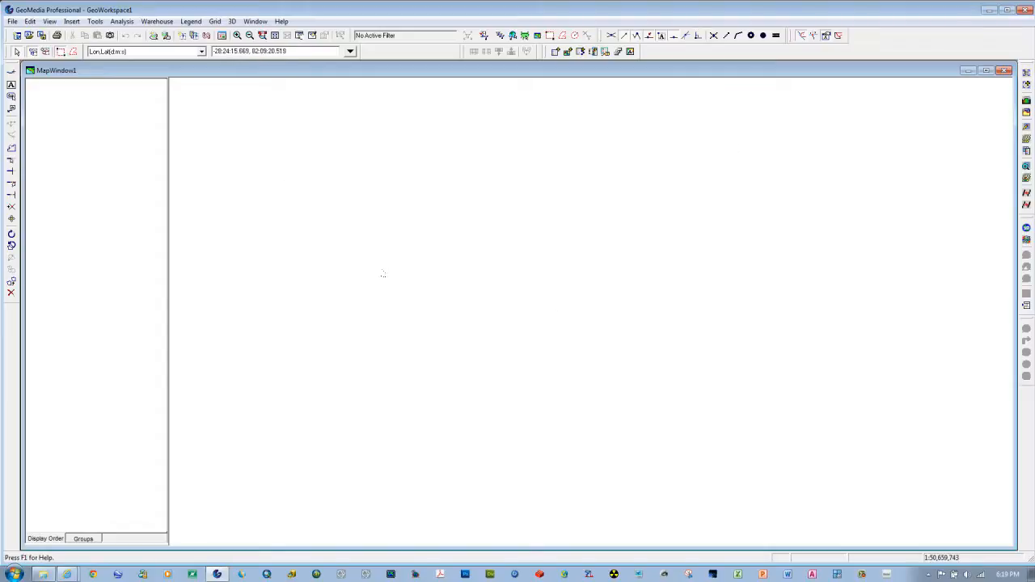
click(191, 22)
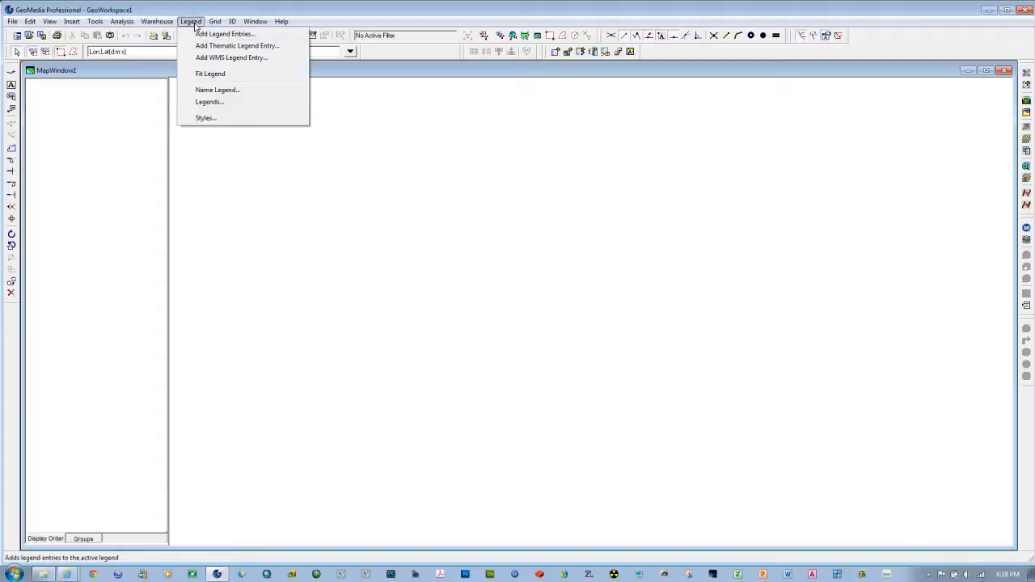
click(192, 23)
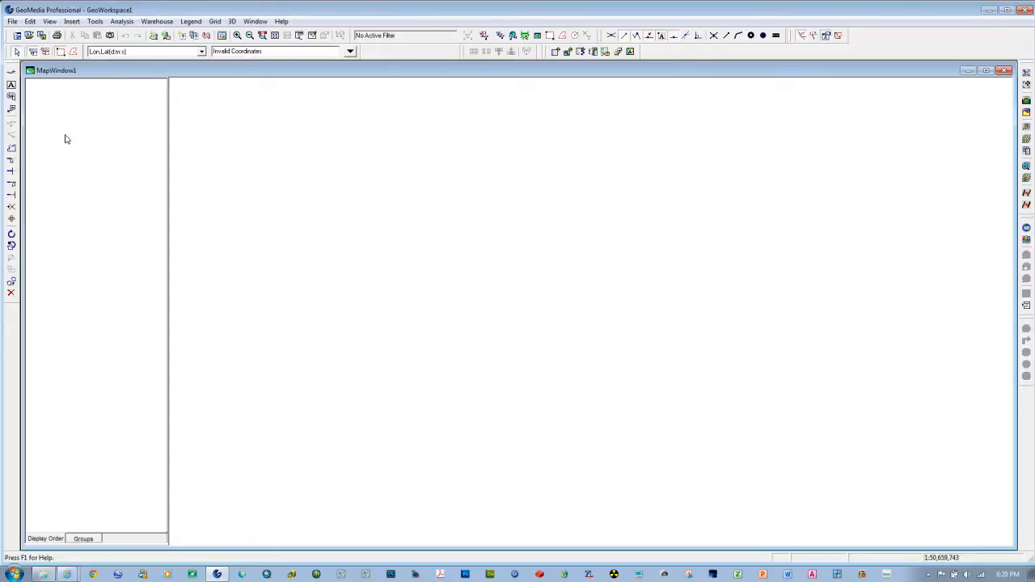
Step: Start an attribute query on the Counties feature class of the Access USSample connection
click(120, 22)
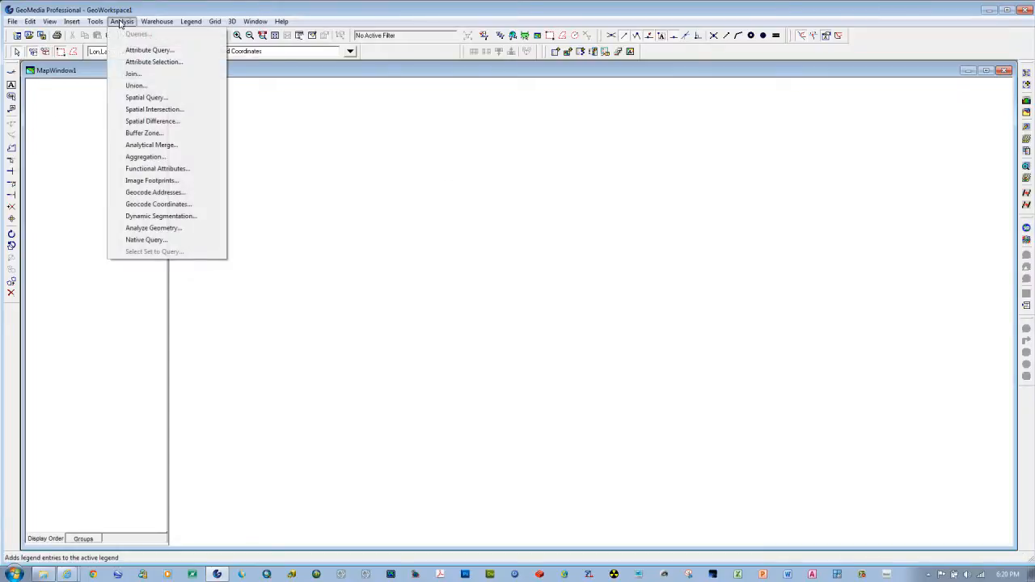
click(130, 50)
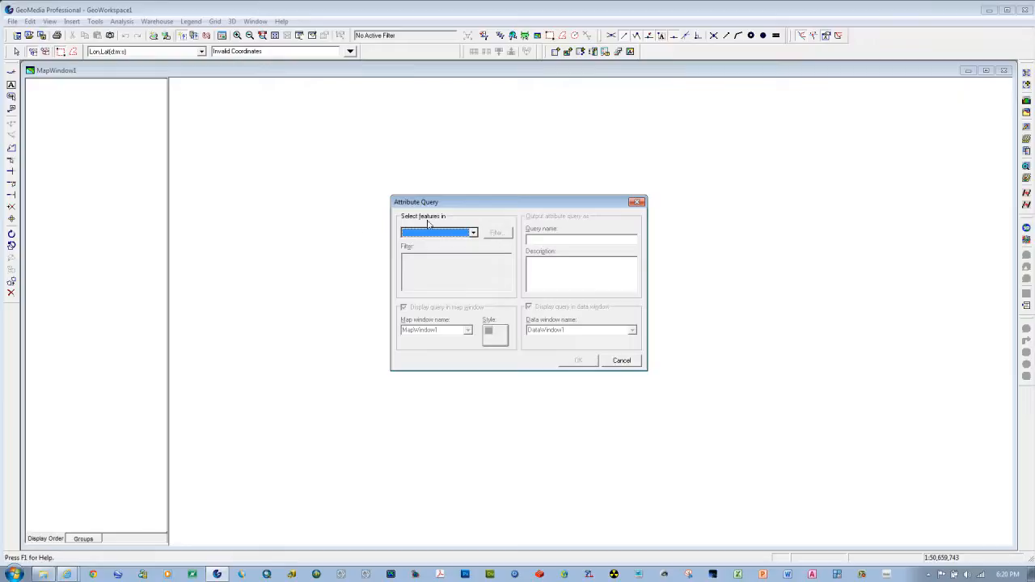
click(474, 235)
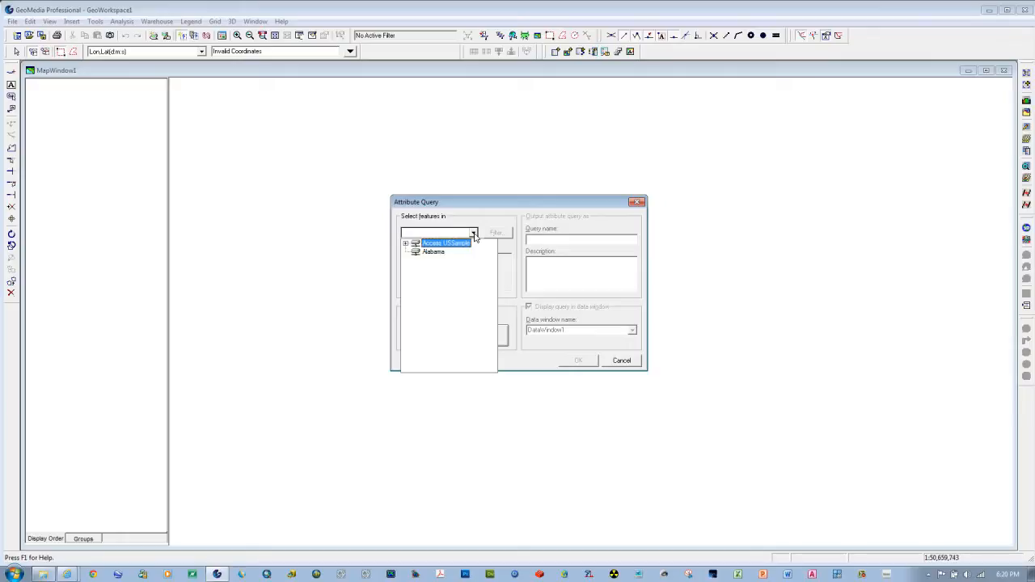
click(405, 243)
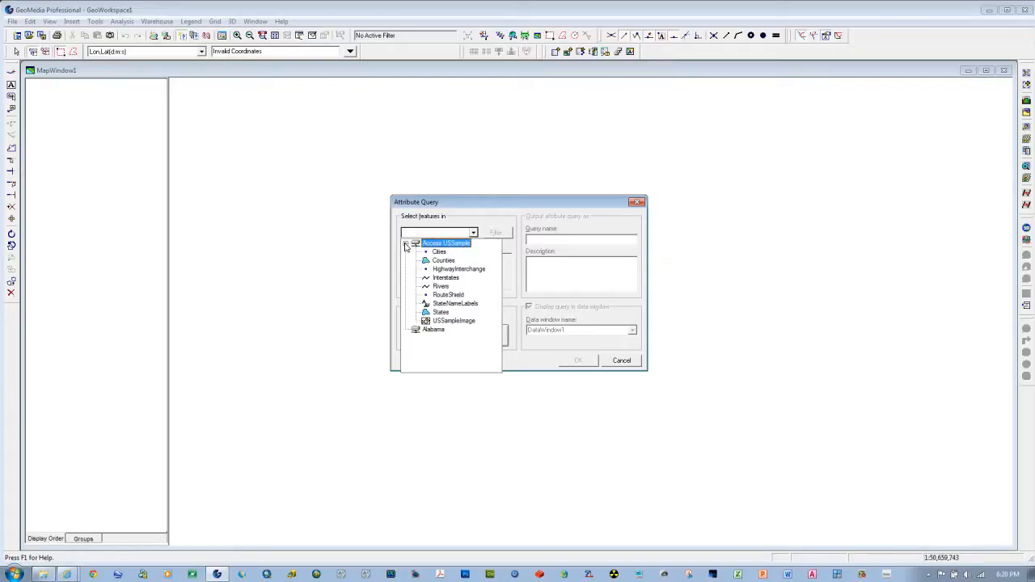
click(442, 261)
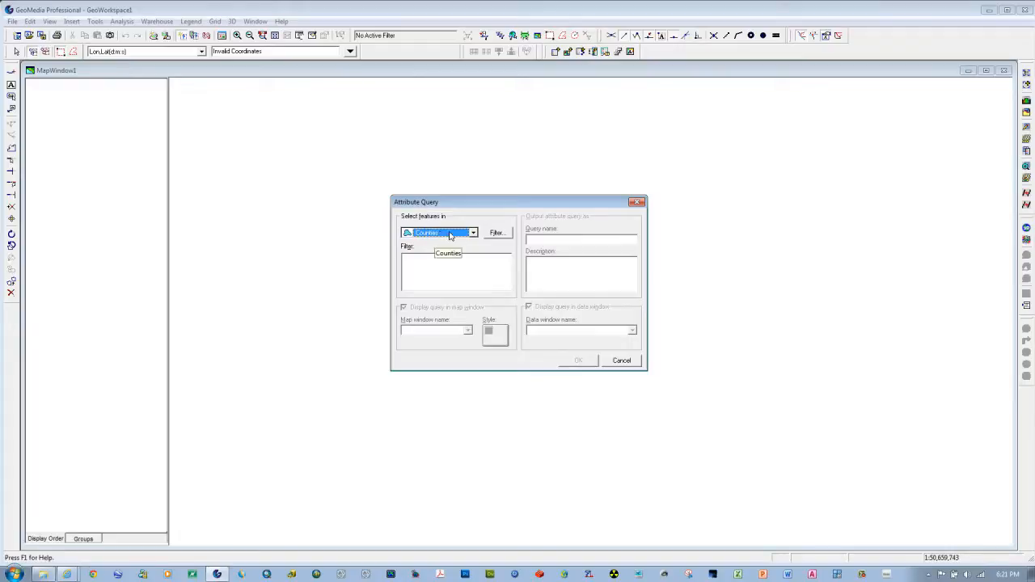
Step: Build and apply the counties filter STATE_NAME = 'Alabama', picking the state from the attribute's loaded values
click(496, 233)
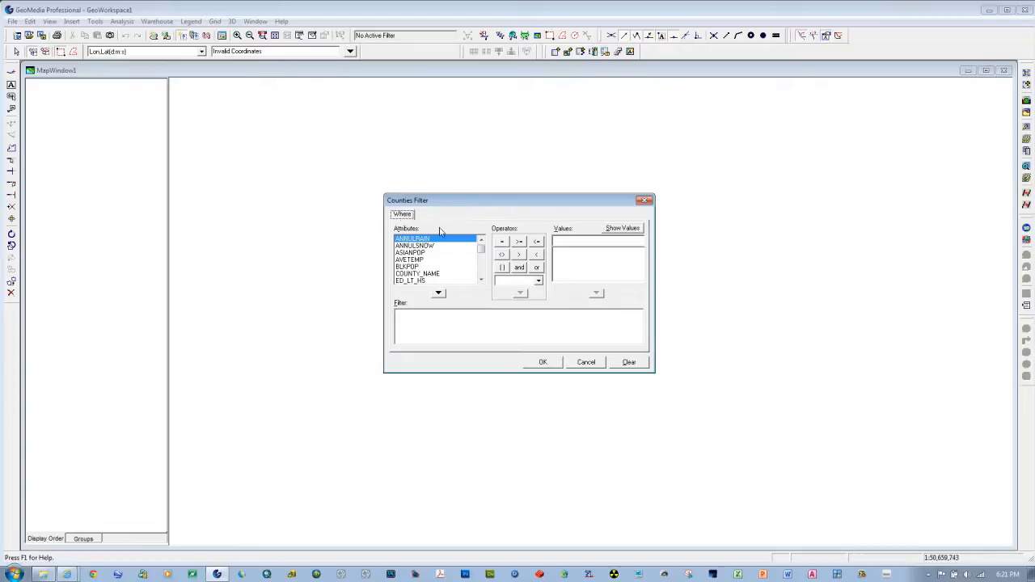
scroll(485, 280, down, 5)
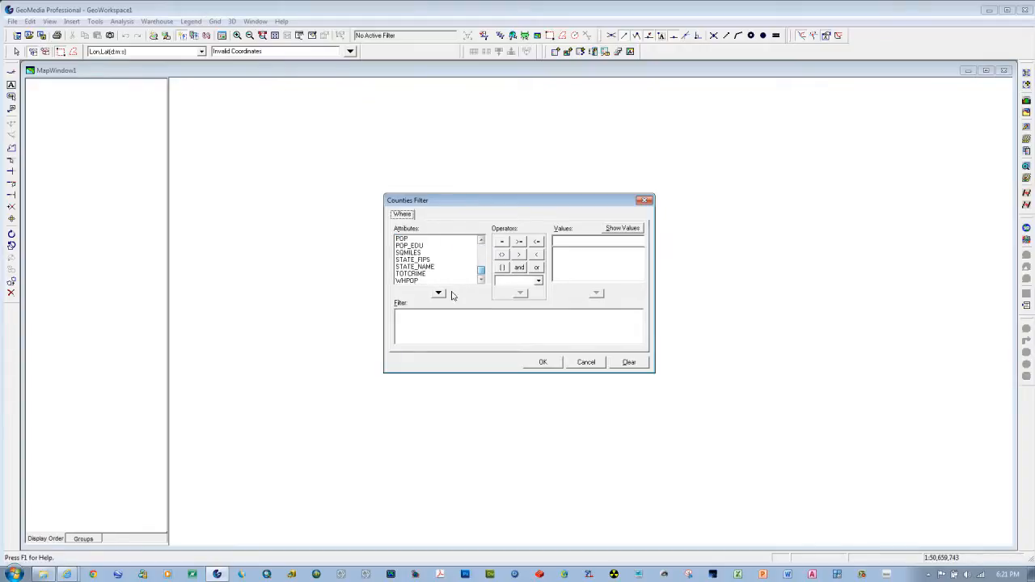
click(411, 268)
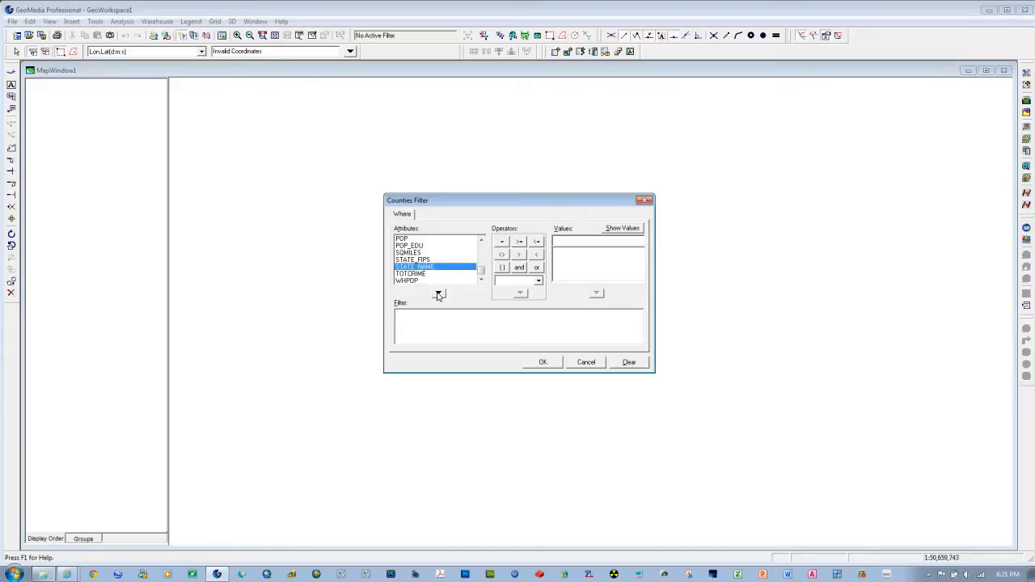
click(438, 294)
click(502, 241)
click(630, 229)
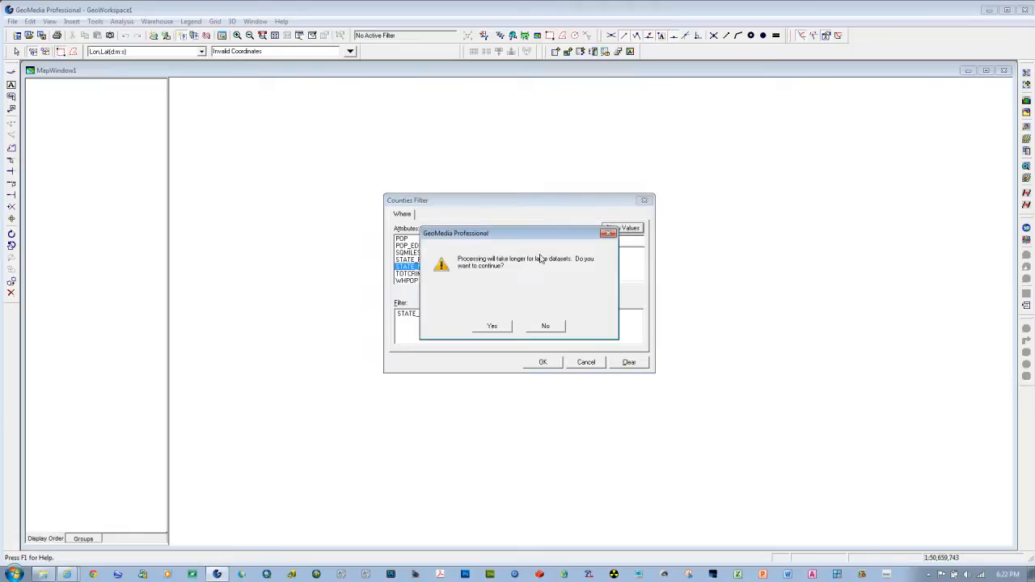
click(495, 327)
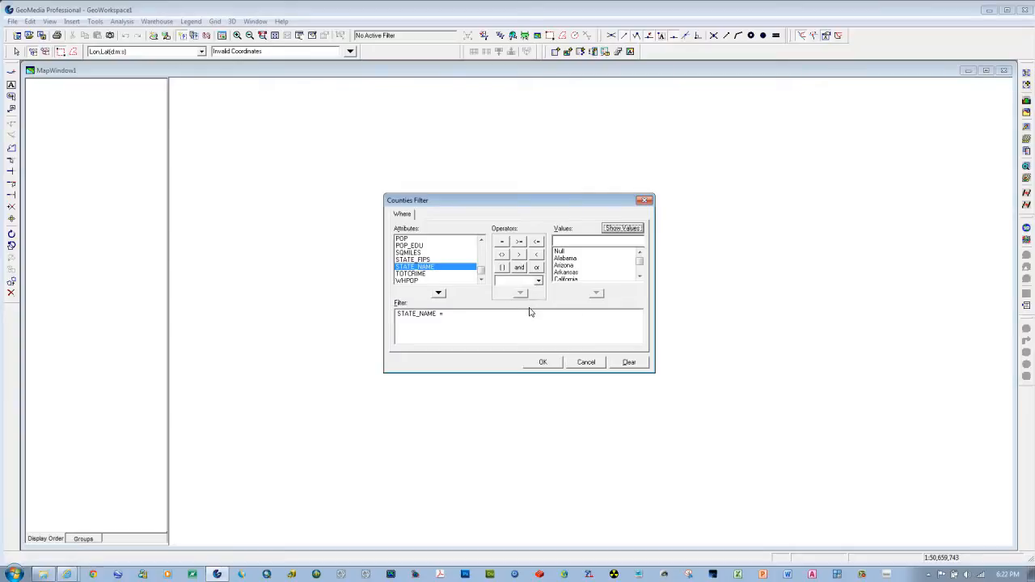
click(564, 258)
click(596, 294)
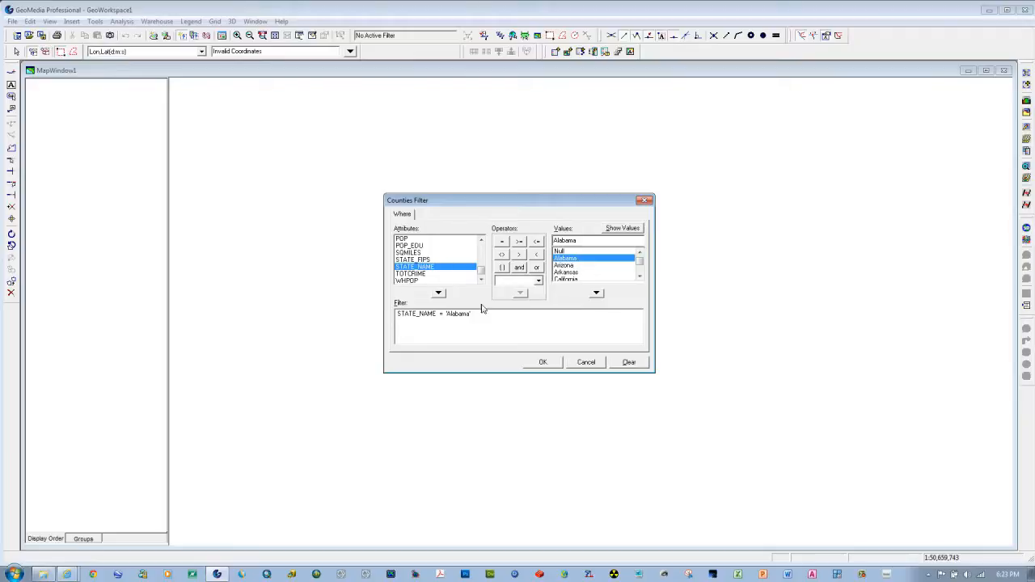
click(543, 362)
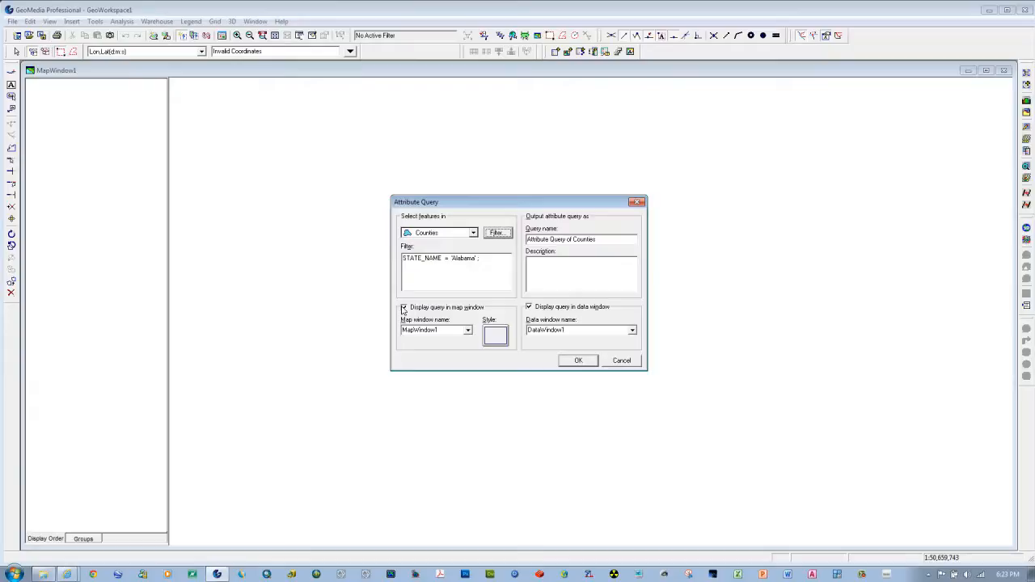
Step: Run the counties query without map window display, then enlarge and close its data window
click(403, 308)
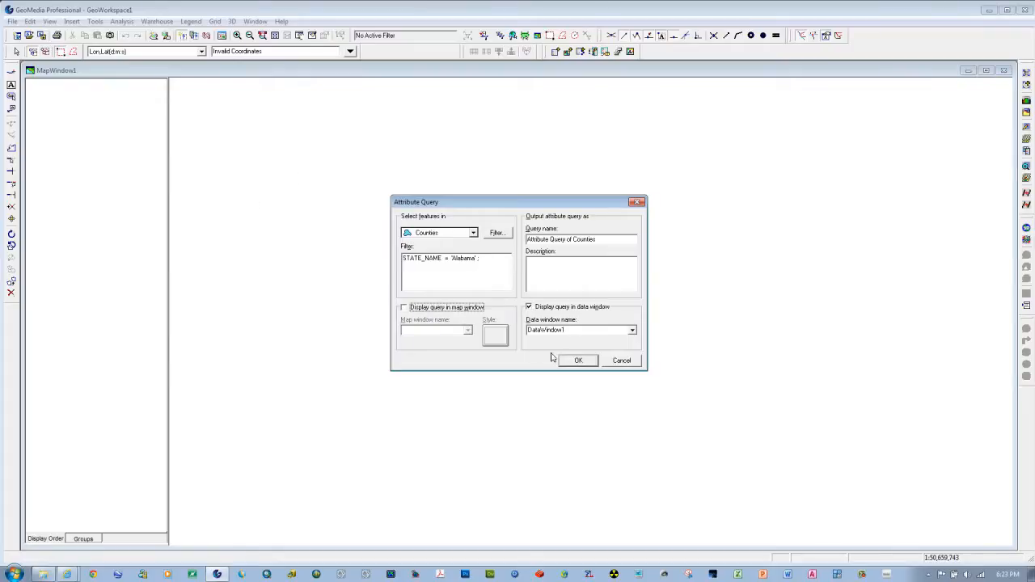
click(576, 360)
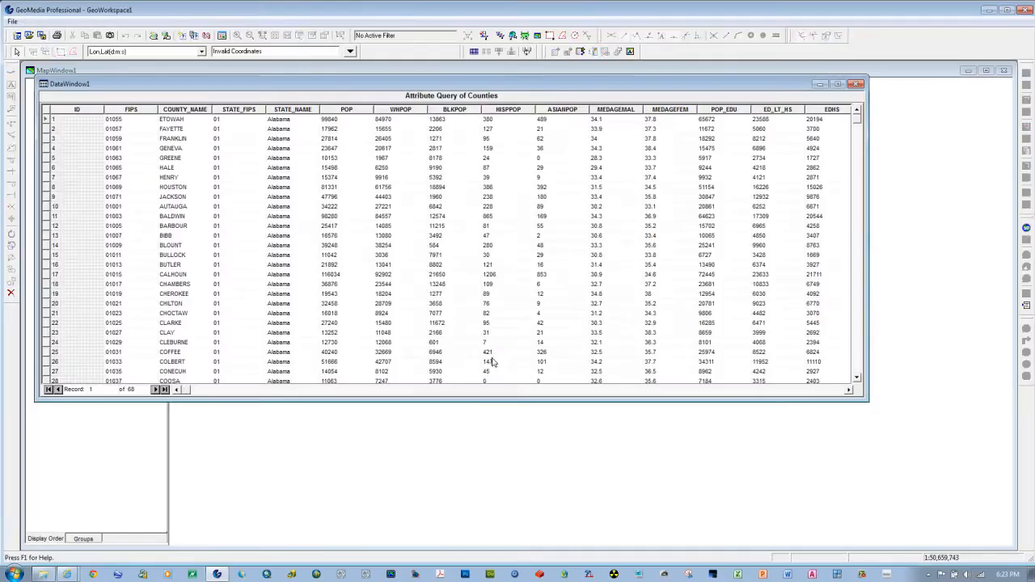
drag(422, 400, 426, 499)
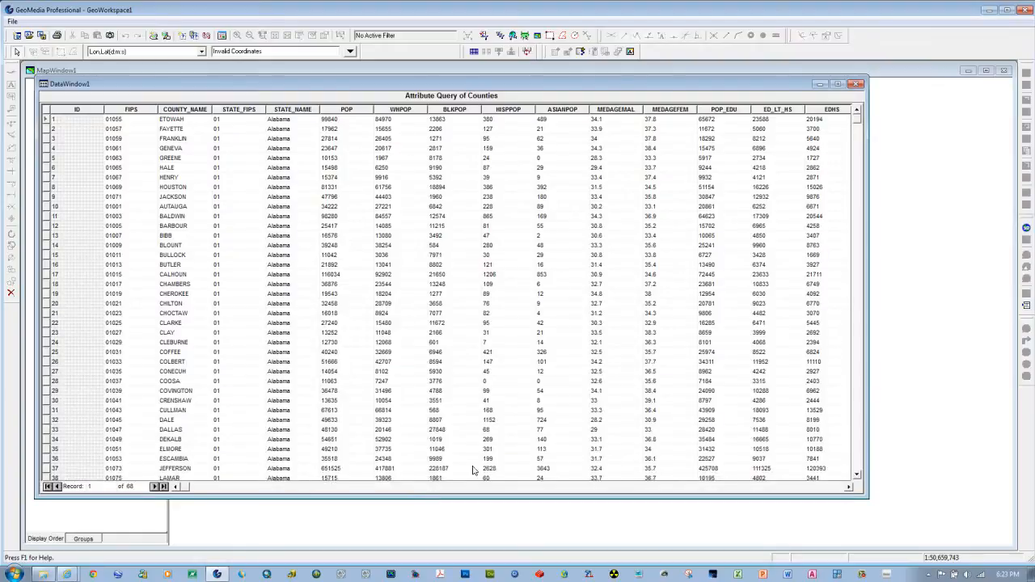
click(857, 85)
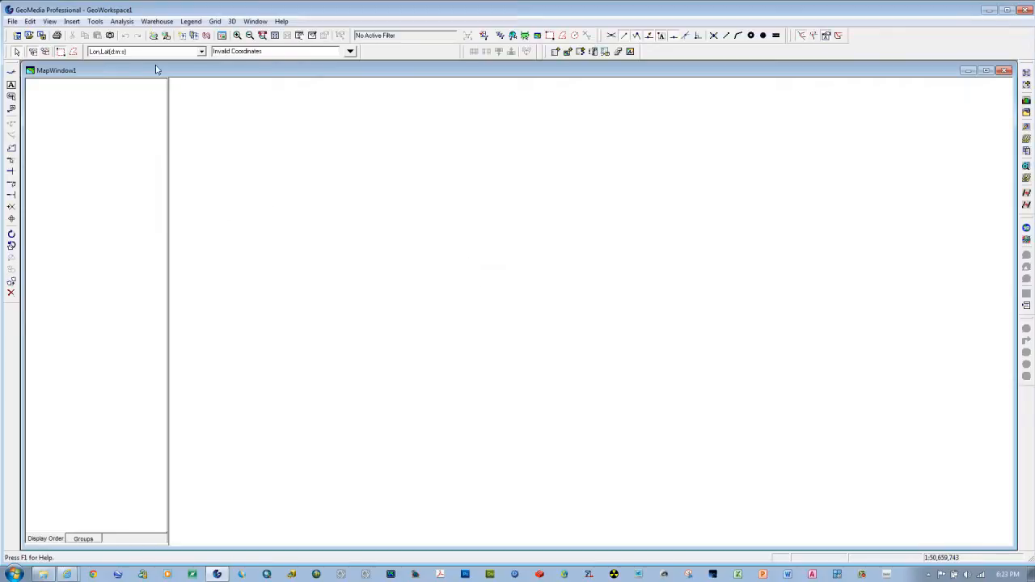
Step: Start another attribute query, this time on the States feature class of the Access USSample connection
click(127, 22)
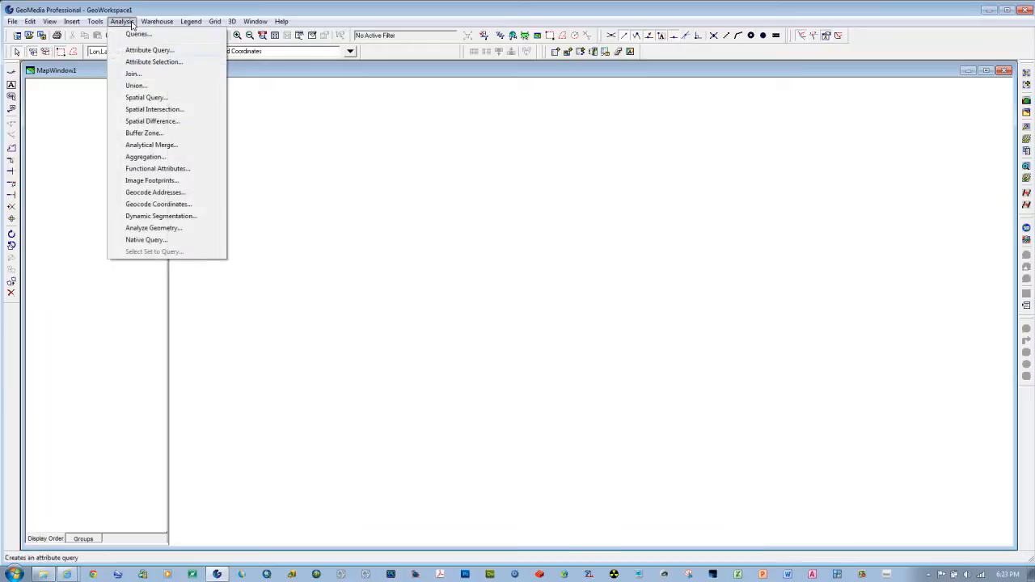
click(137, 52)
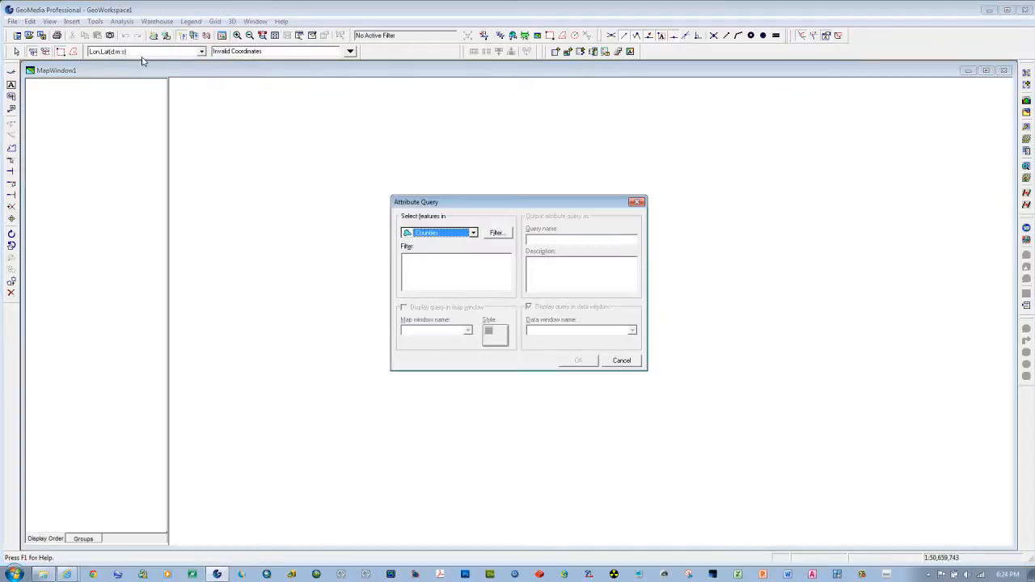
click(476, 234)
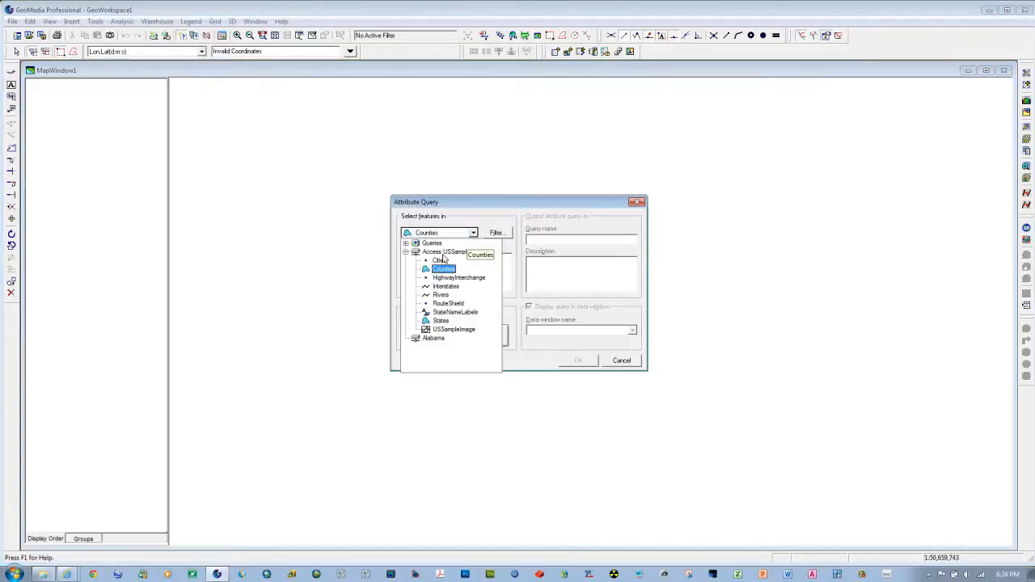
click(441, 320)
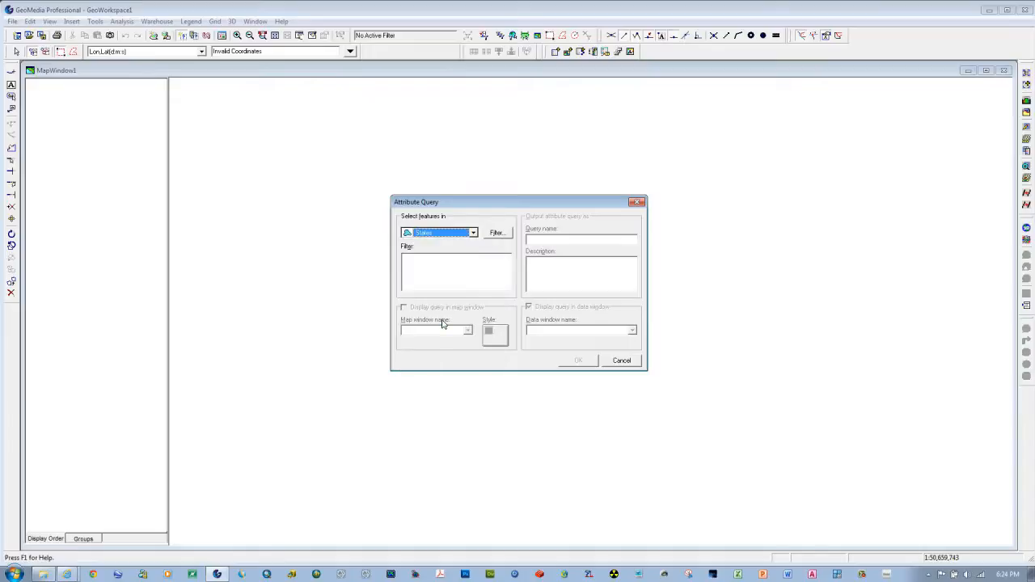
Step: Build and apply the states filter STATE_NAME = 'Alabama', picking the state from the attribute's loaded values
click(495, 234)
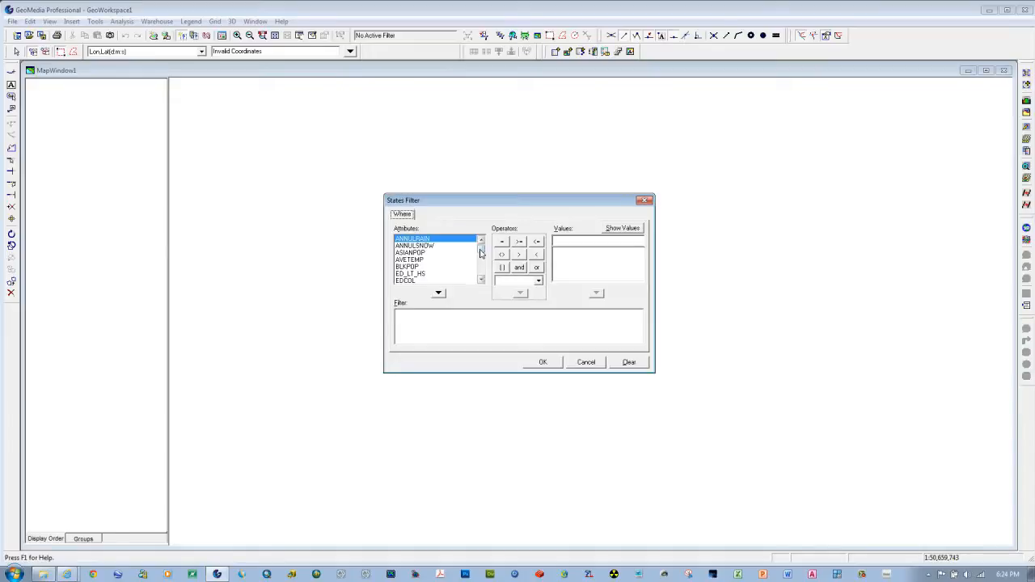
drag(482, 254, 480, 280)
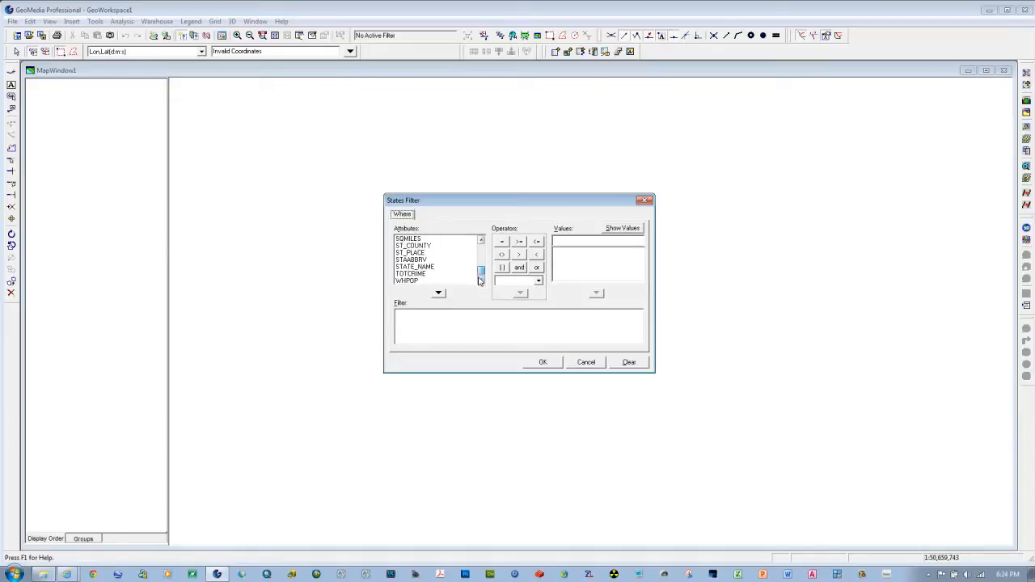
double_click(416, 266)
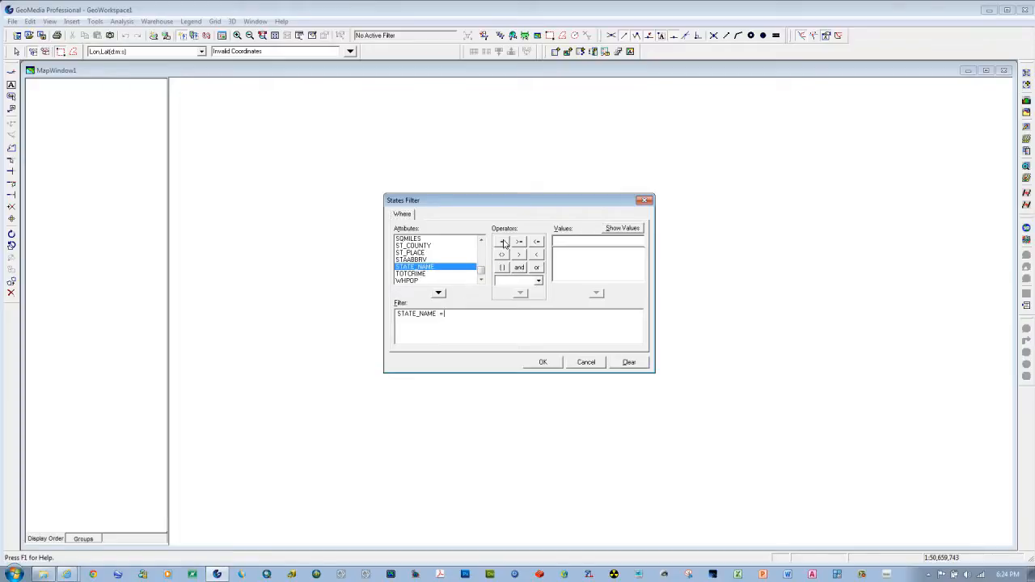
click(614, 230)
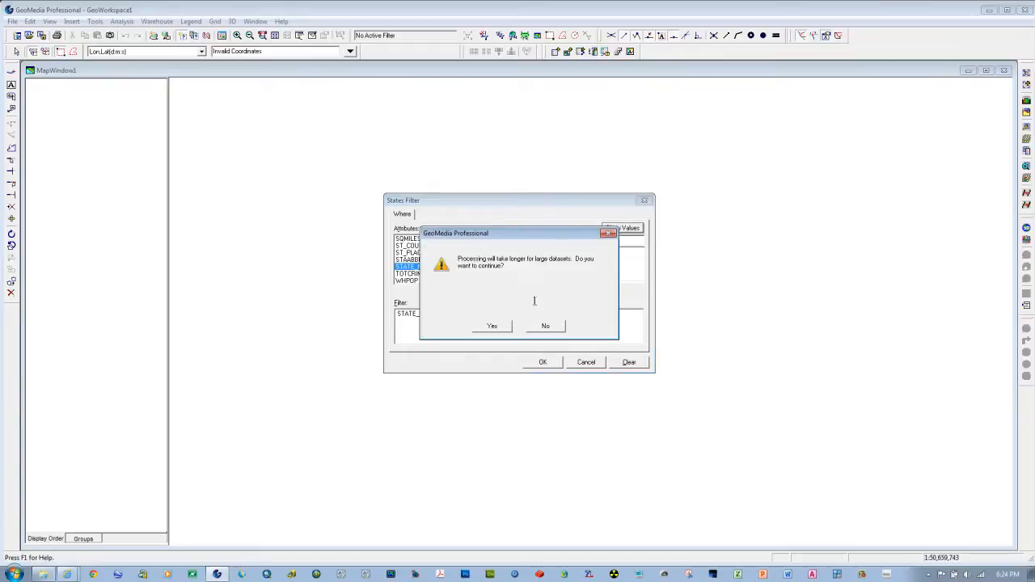
click(491, 326)
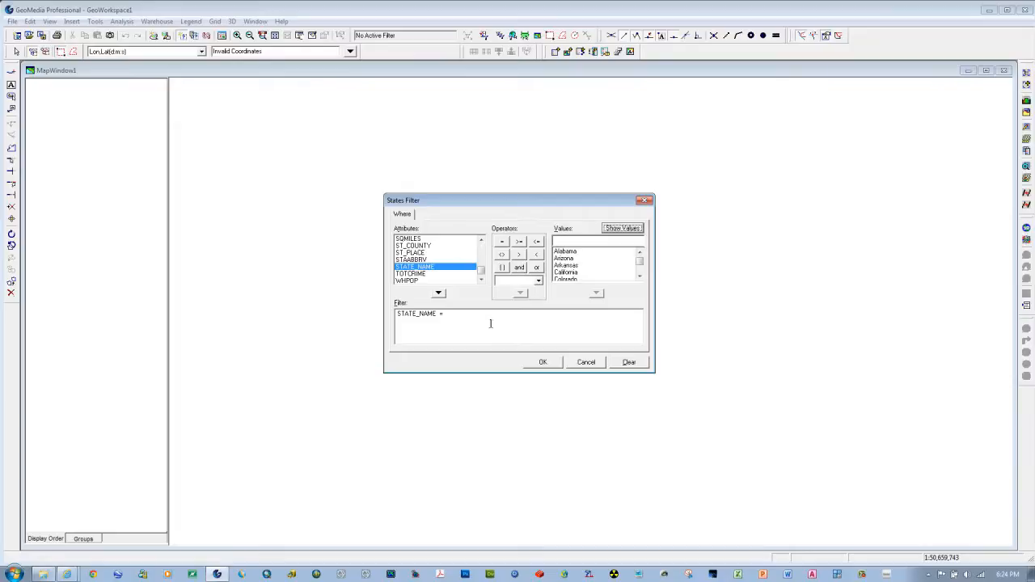
double_click(563, 251)
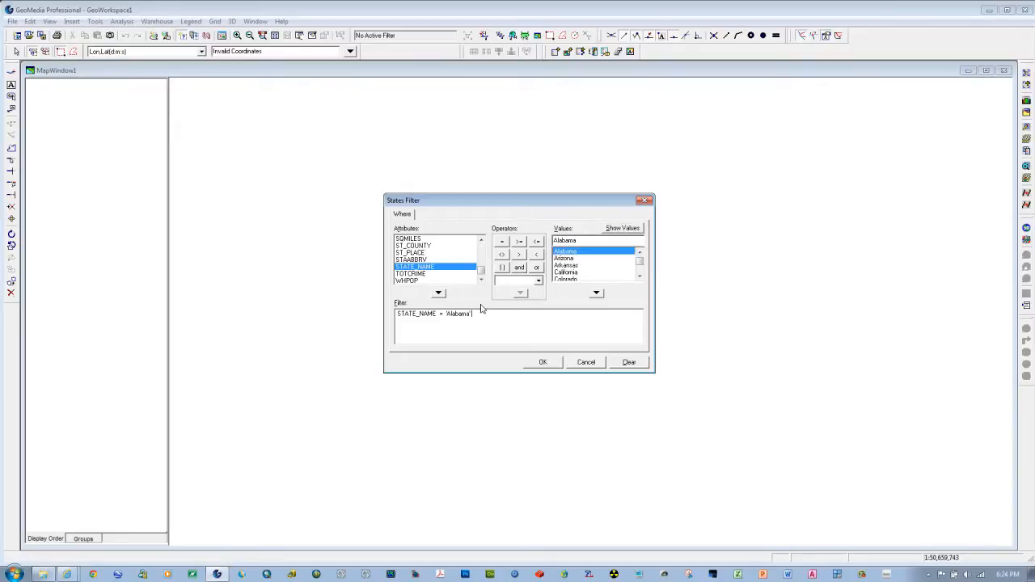
click(543, 363)
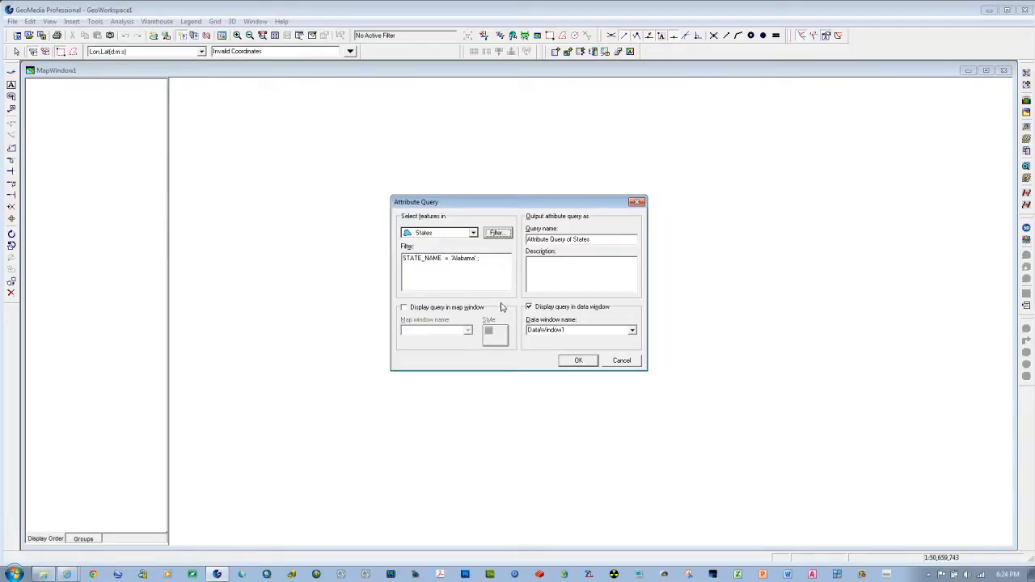
Step: Run the states query with display in the data window only, then close that data window
click(576, 360)
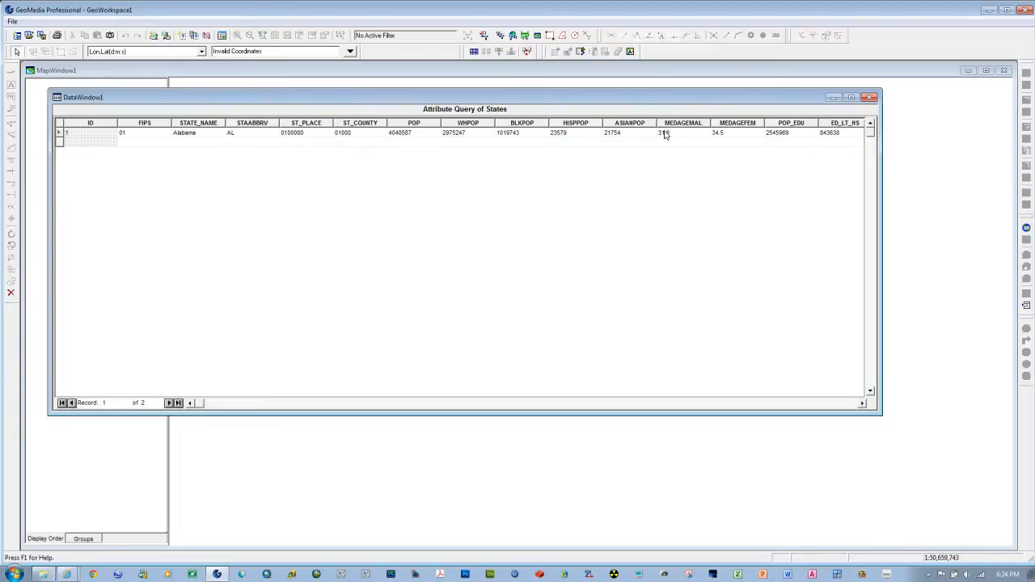
click(868, 98)
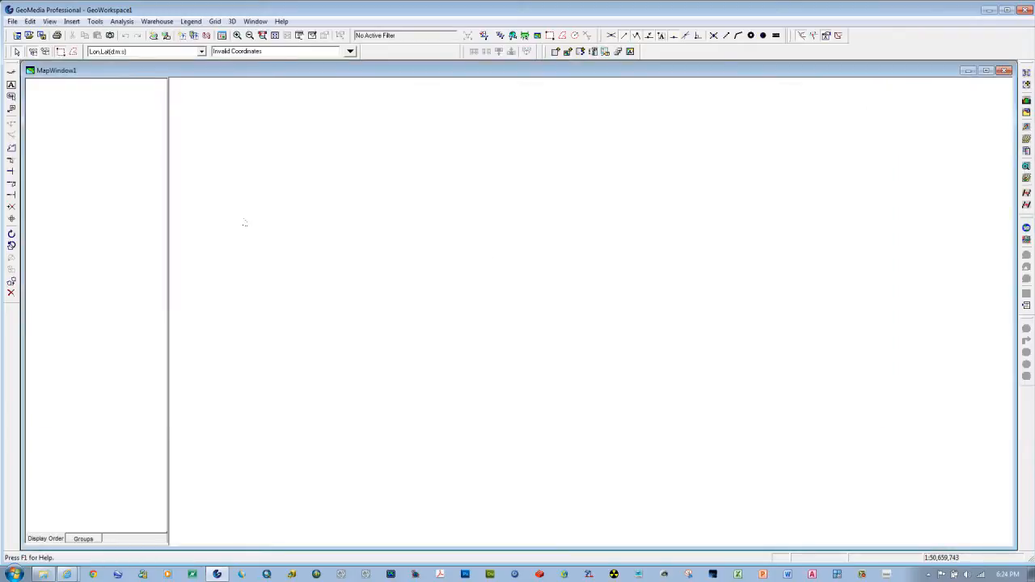
Step: Review the query properties of the Attribute Query of States, including its filter, and leave the query list unchanged
click(123, 21)
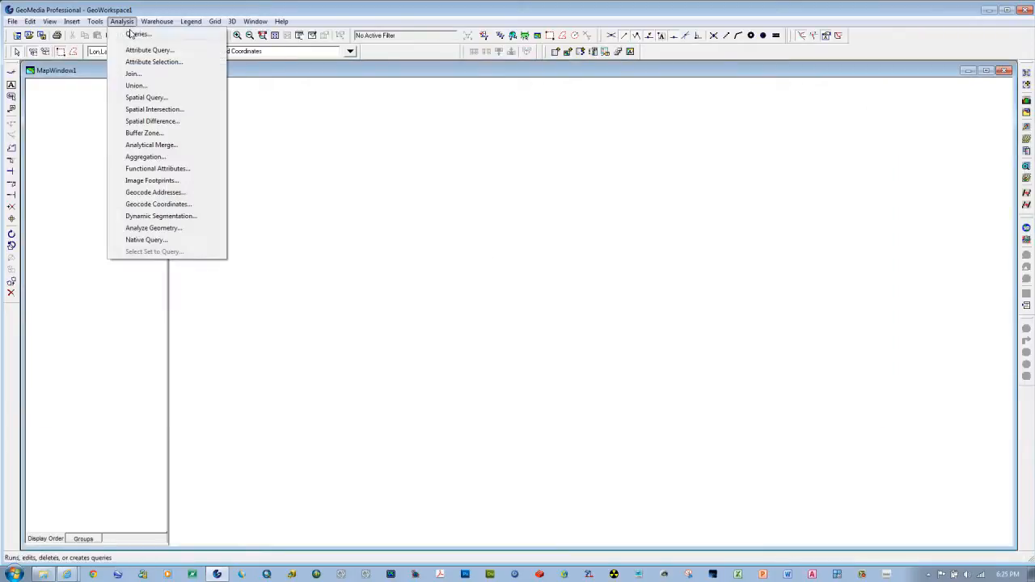
click(131, 34)
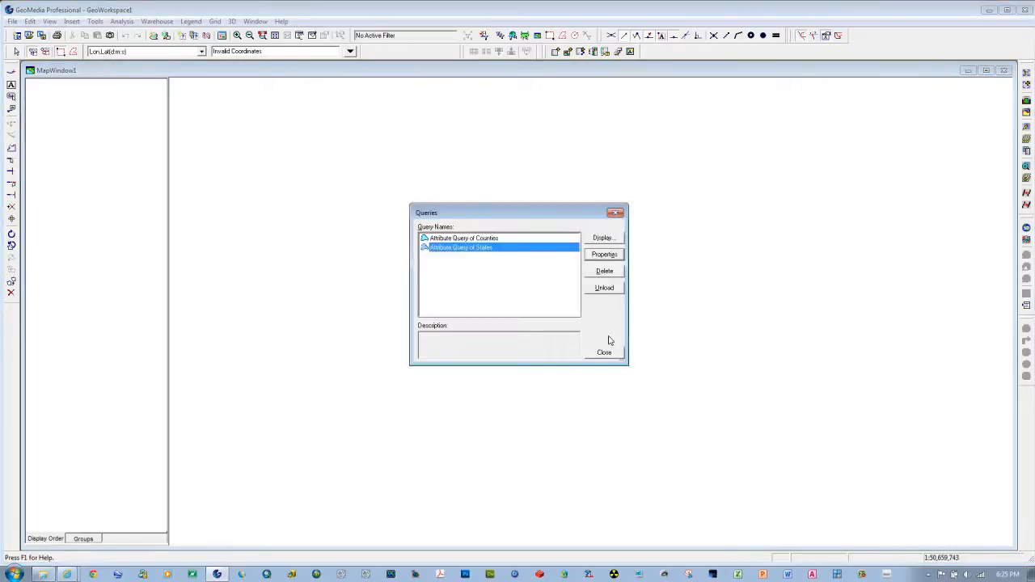
click(596, 256)
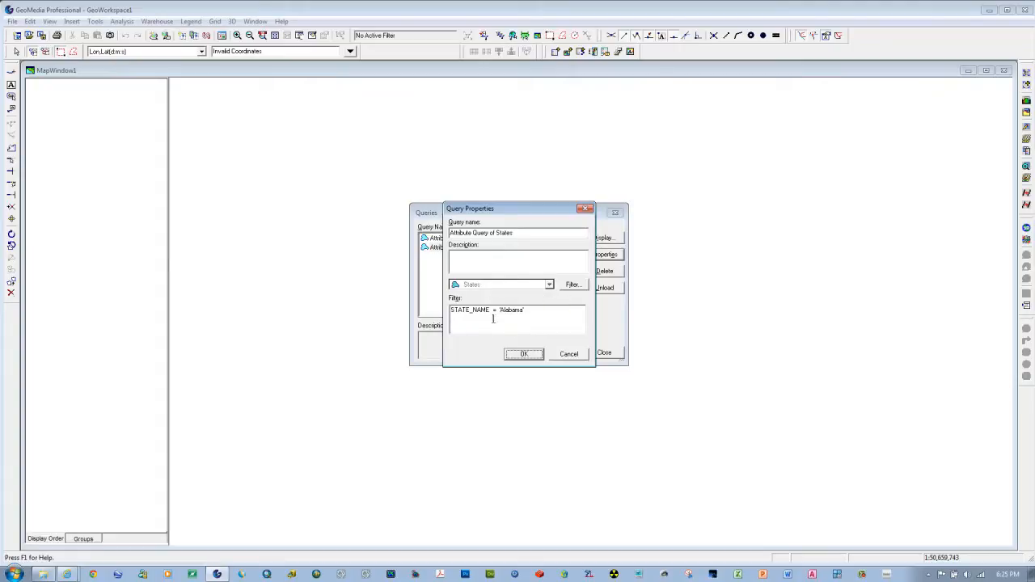
click(562, 355)
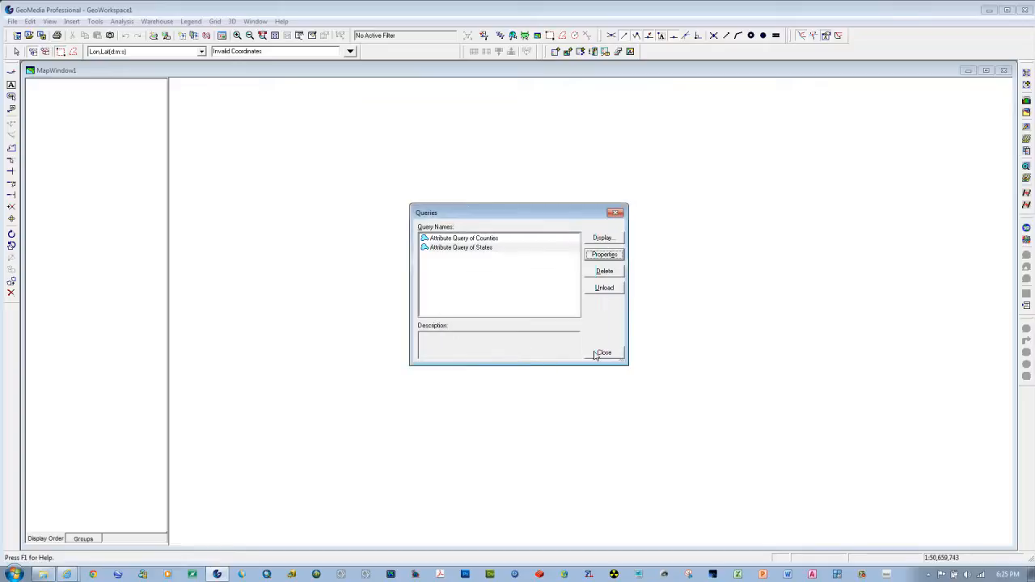
click(598, 355)
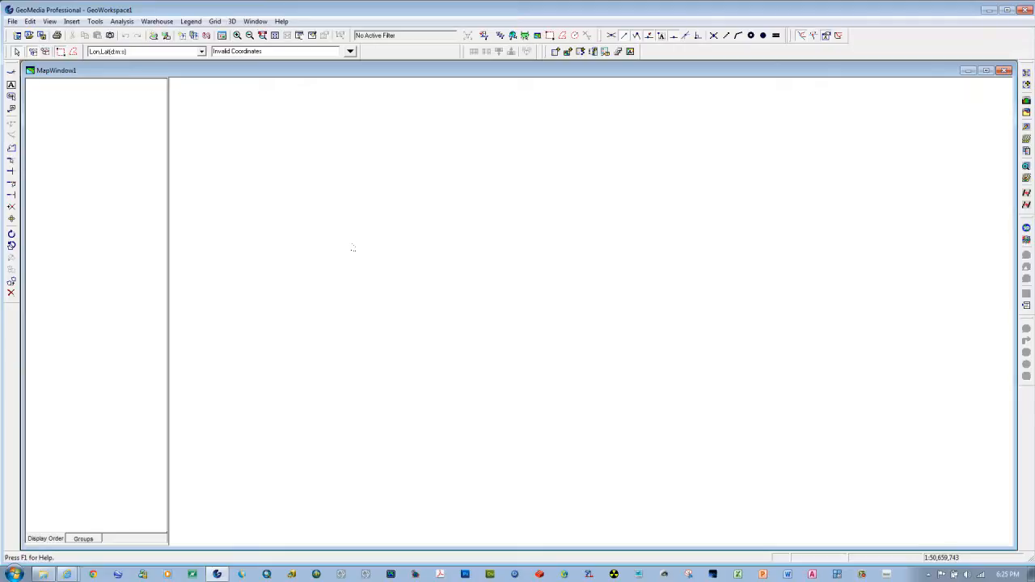
Step: Begin an output to feature classes with the counties and states attribute queries both chosen as source features
click(157, 21)
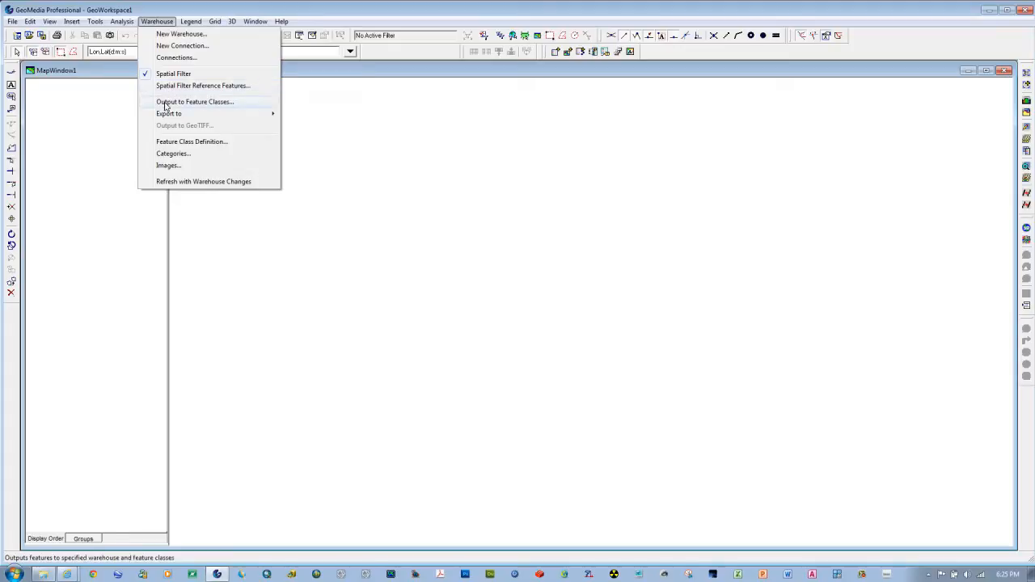
click(195, 102)
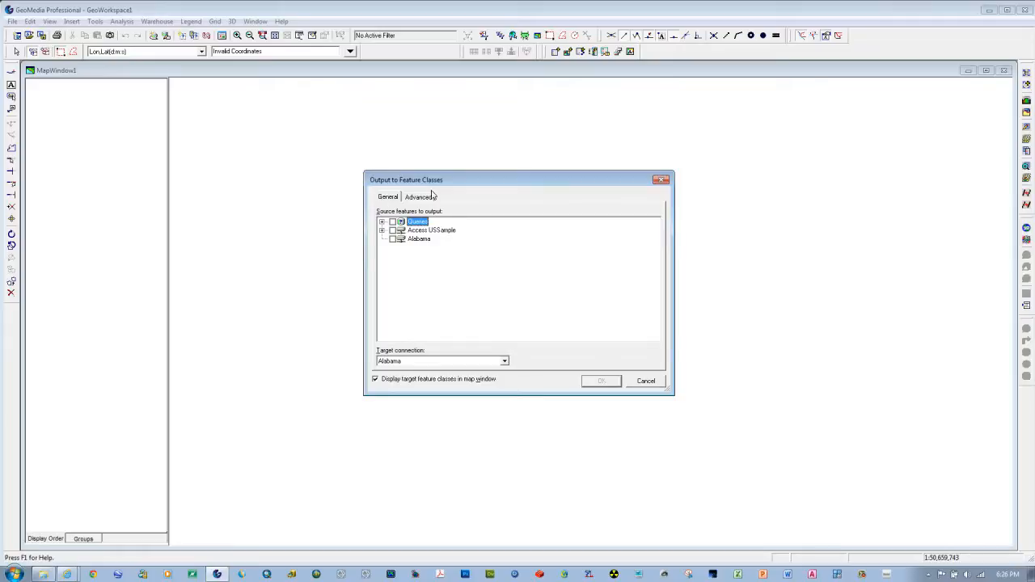
click(382, 222)
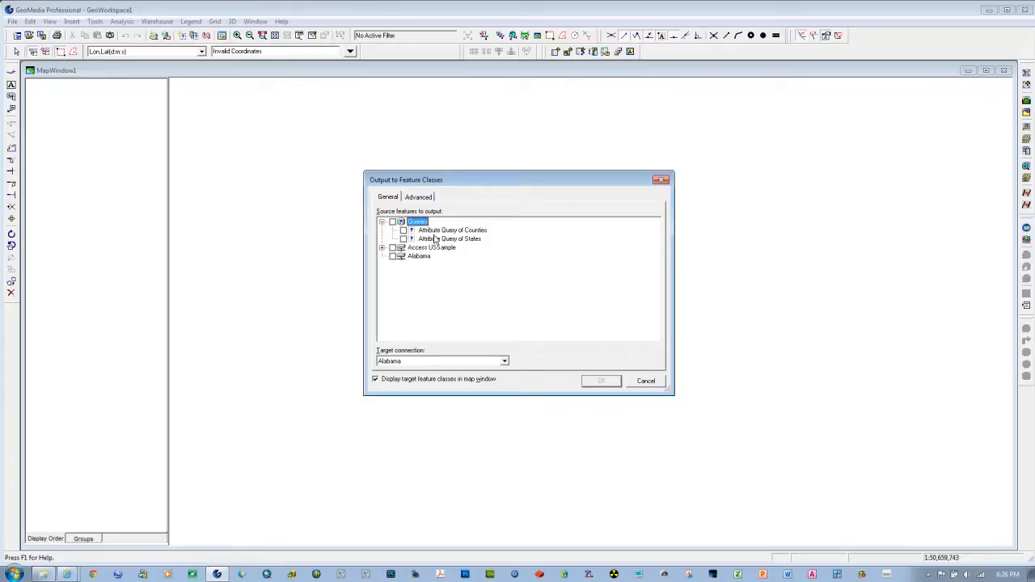
click(382, 248)
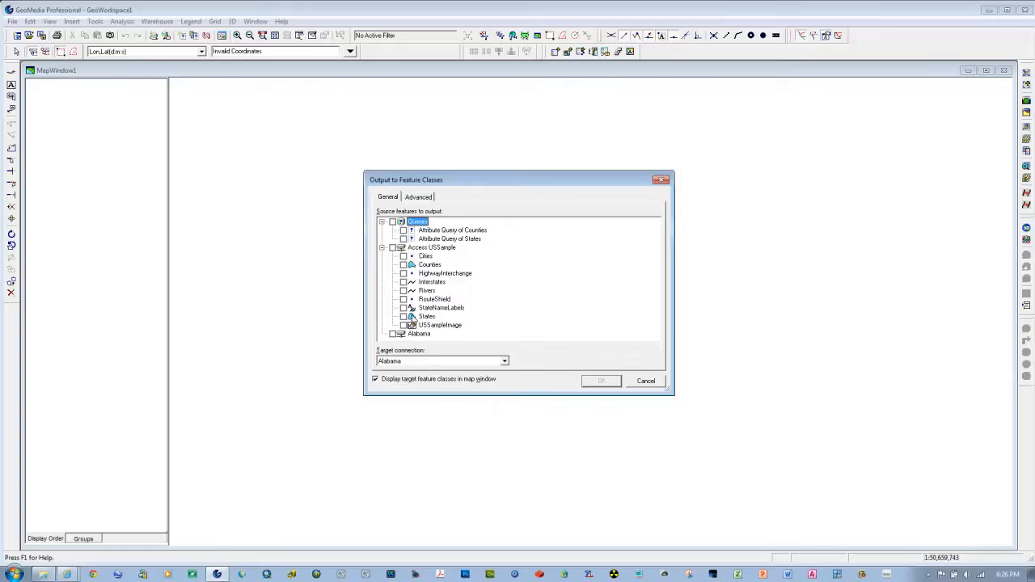
click(382, 248)
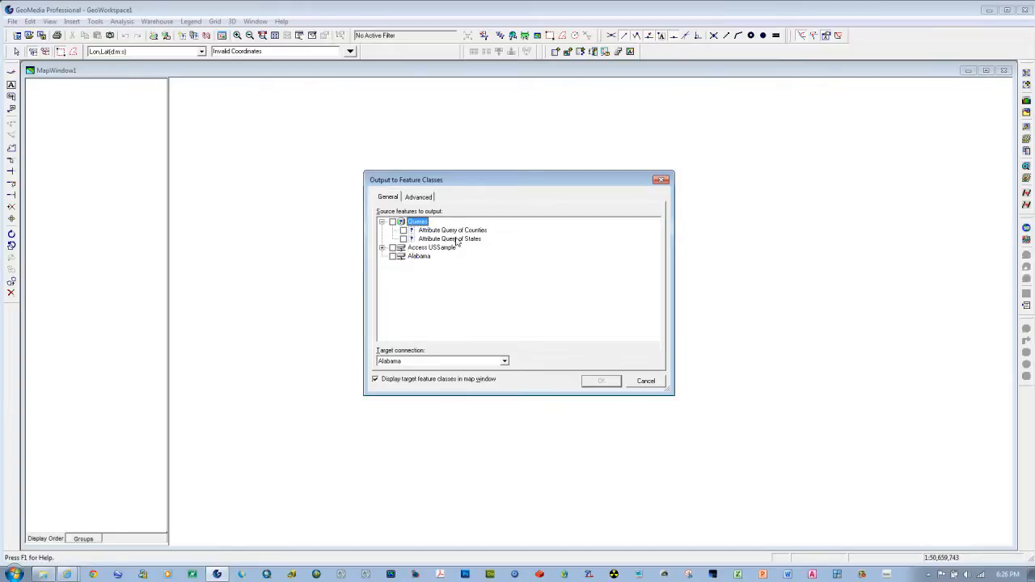
click(393, 221)
click(403, 239)
click(404, 240)
click(404, 240)
Step: Name the target feature classes Alabama_Counties for the counties query and Alabama for the states query
click(416, 197)
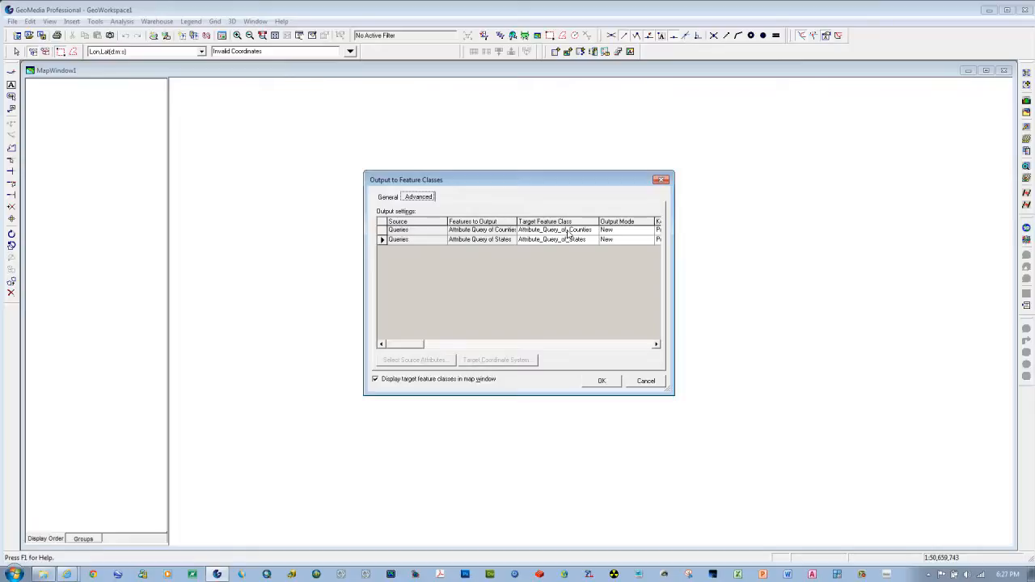
click(567, 231)
drag(569, 231, 514, 231)
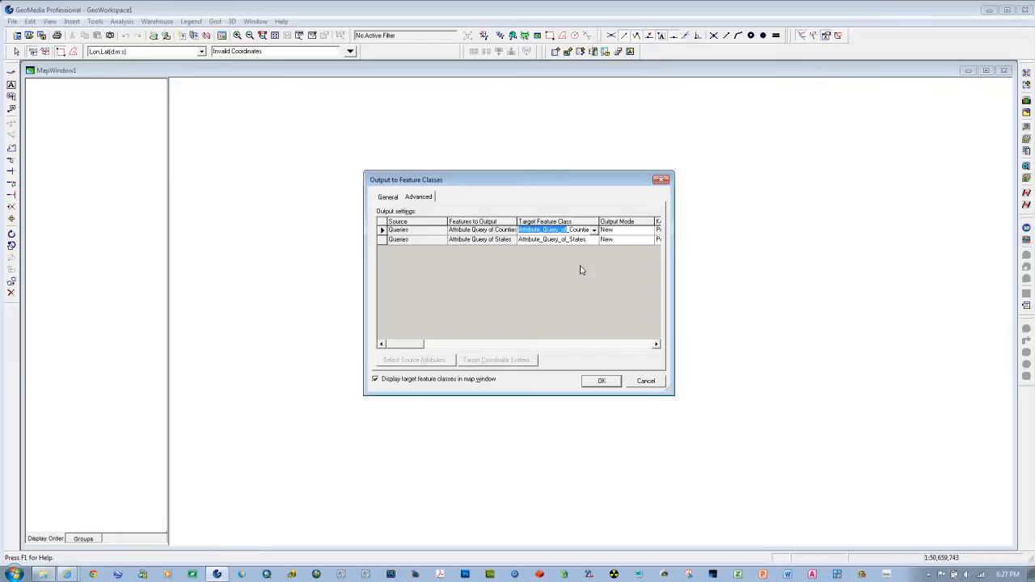
text(Alabama_Counties)
click(533, 241)
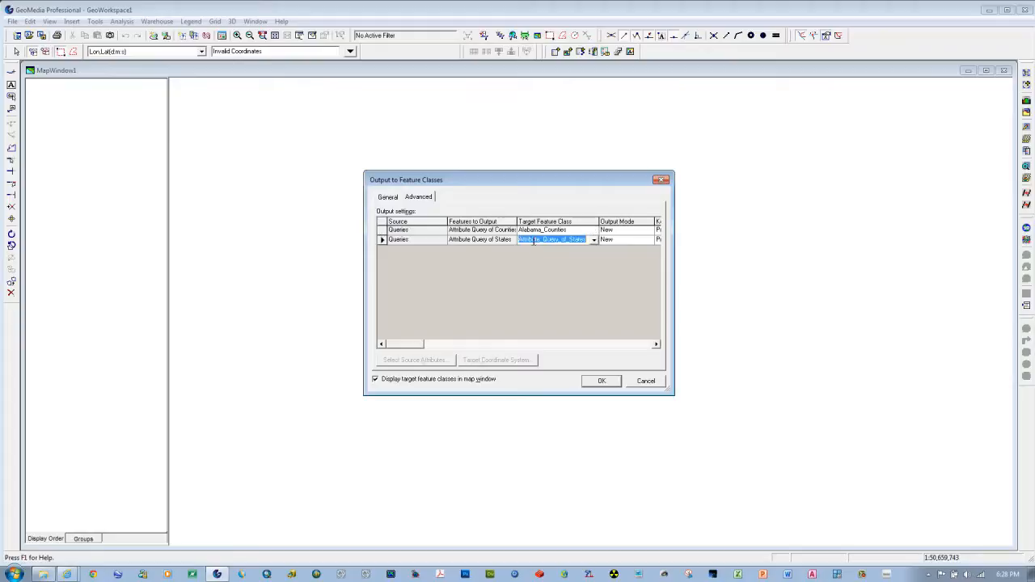
text(Alabama)
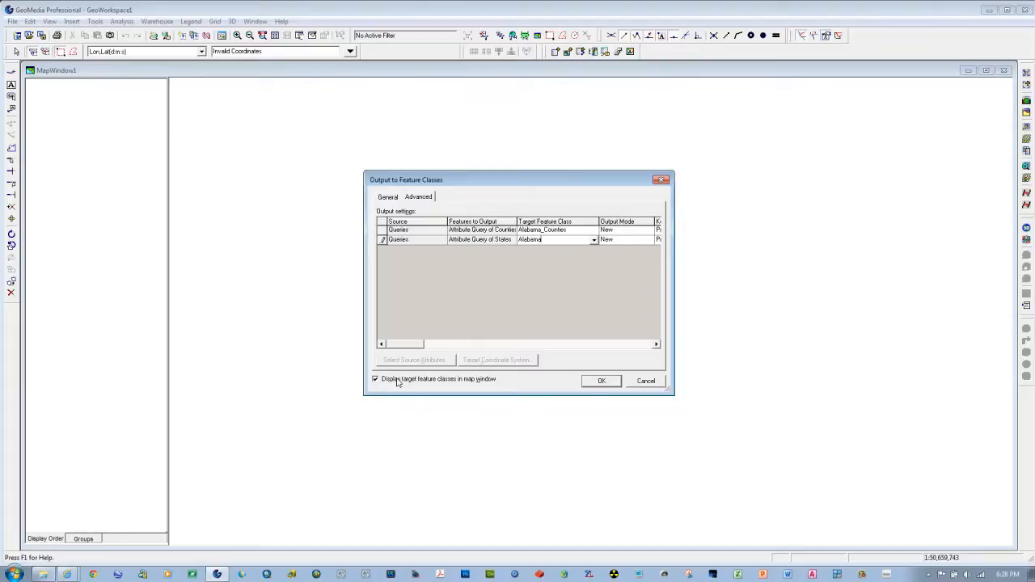
Step: Run the output of both new feature classes with display in the map window kept on
click(600, 381)
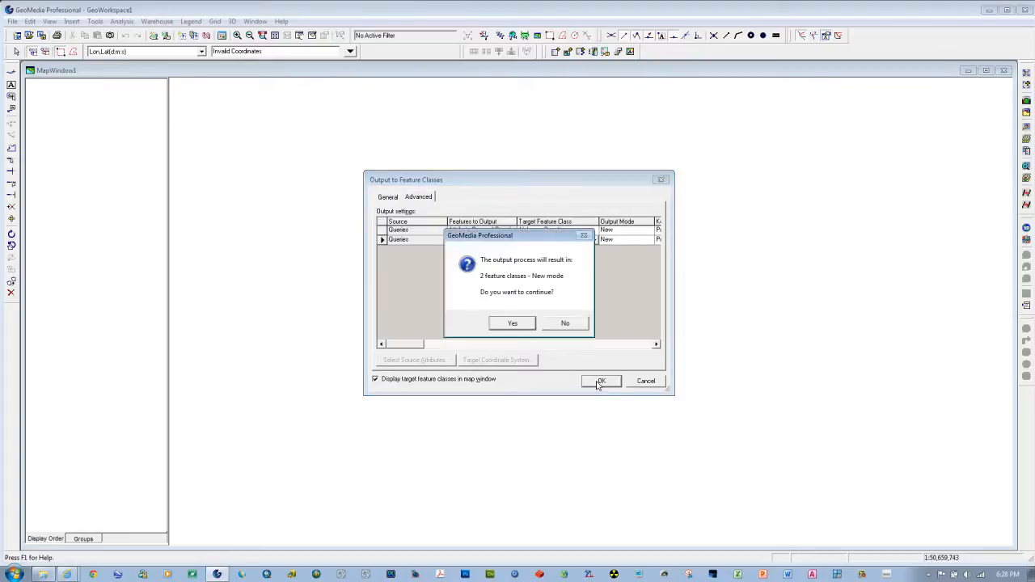
click(513, 325)
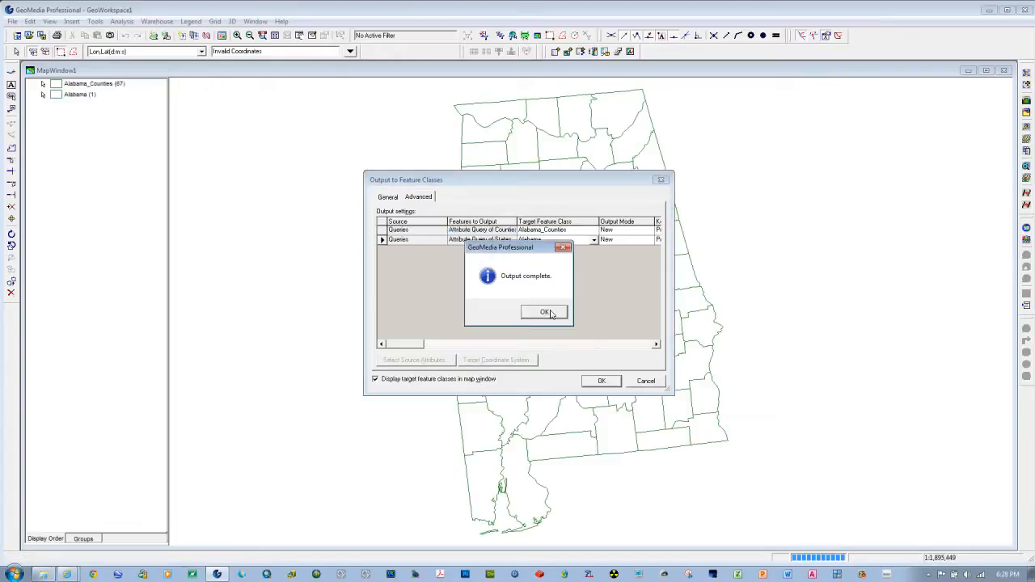
click(549, 313)
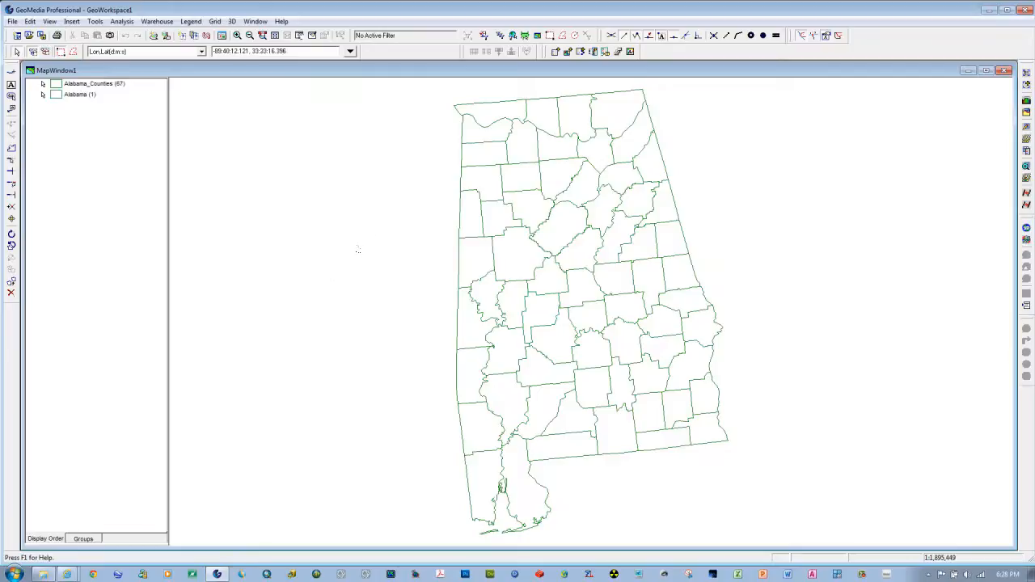
Step: Turn the display of the Alabama_Counties legend entry off and back on, and deselect the entry
click(56, 88)
right_click(56, 88)
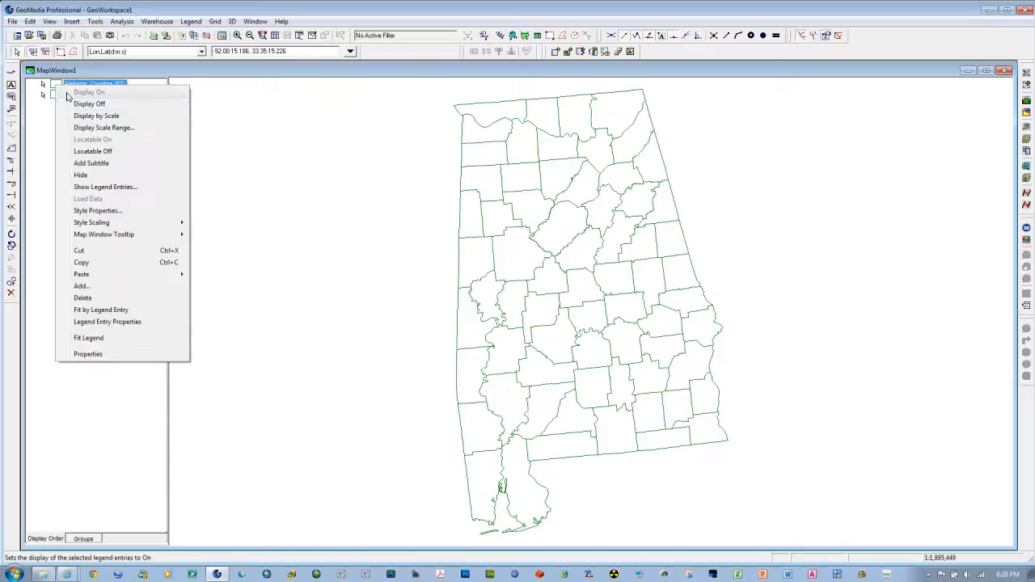
right_click(52, 82)
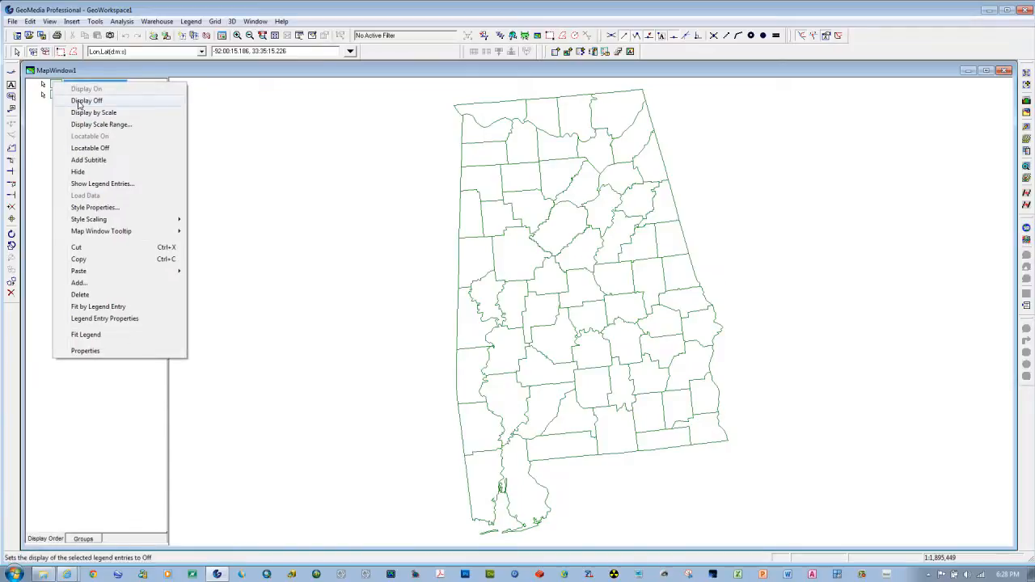
click(82, 101)
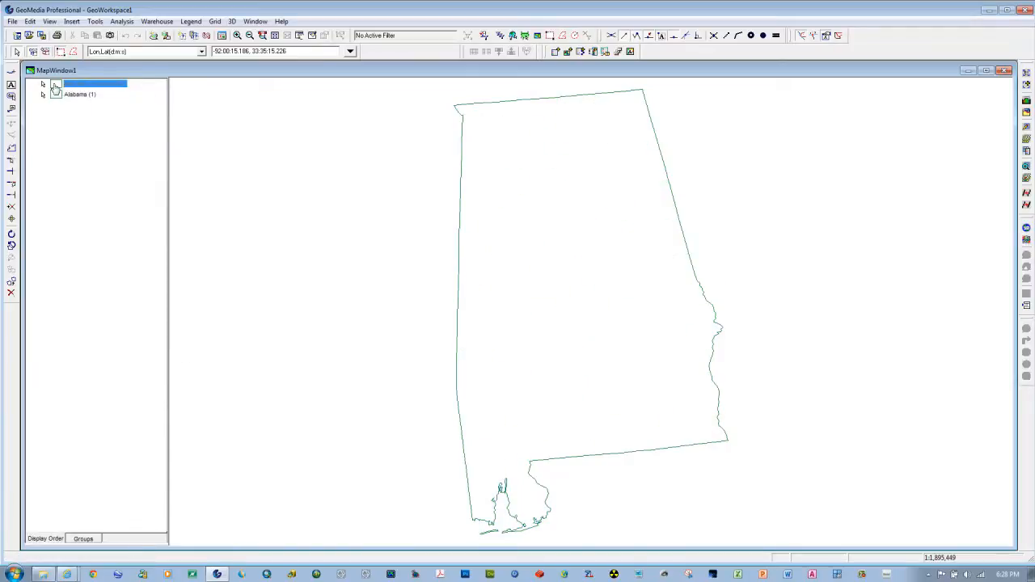
right_click(52, 83)
click(74, 90)
click(106, 241)
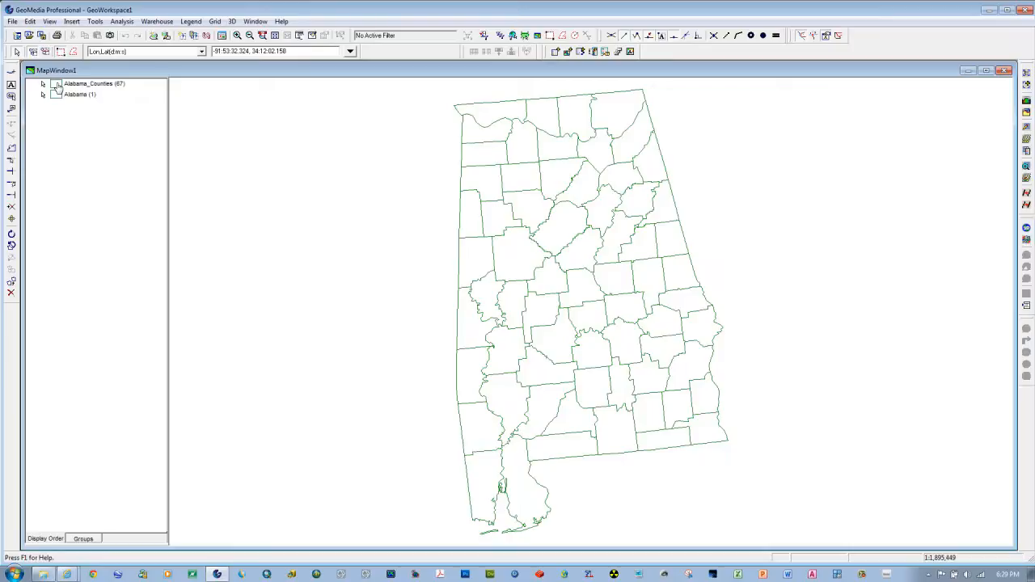
Step: Style the Alabama_Counties legend entry with a black boundary and the default light gray fill
double_click(58, 85)
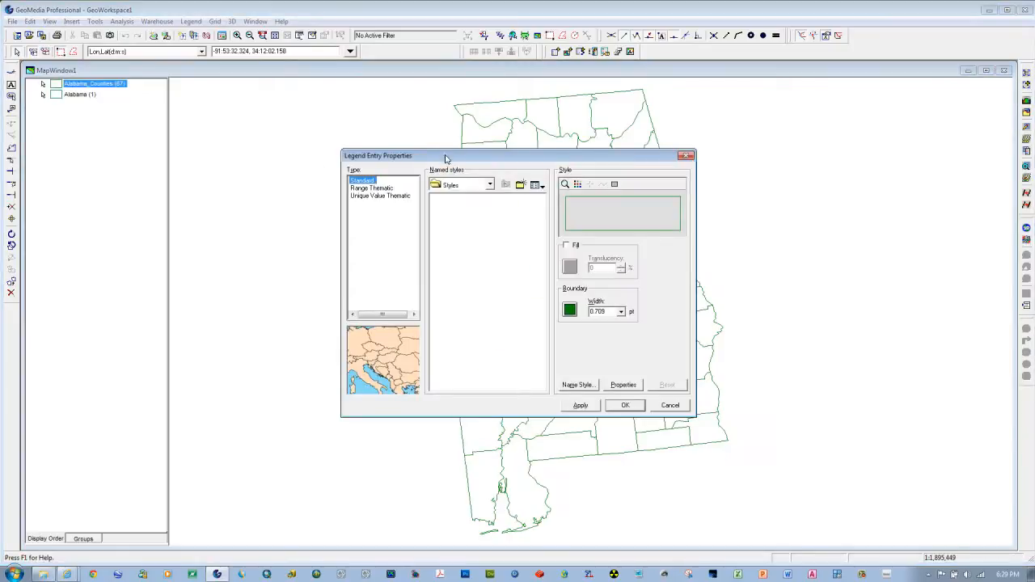
click(570, 311)
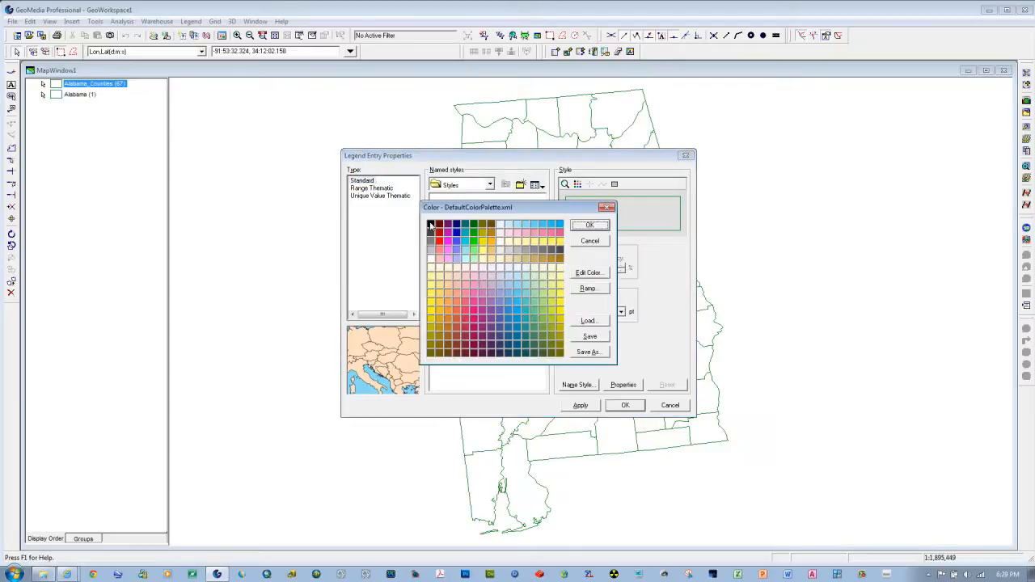
click(589, 225)
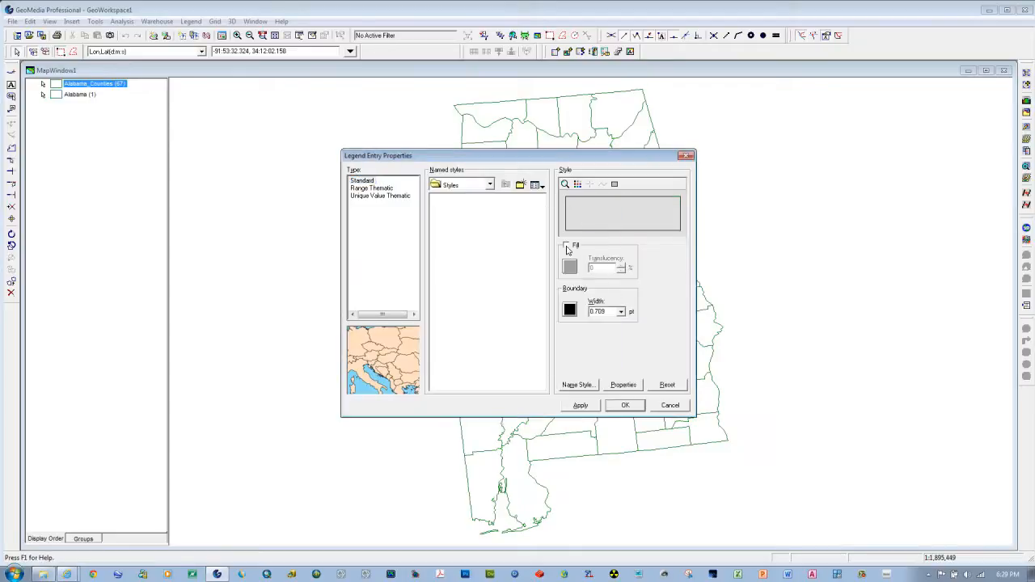
click(565, 245)
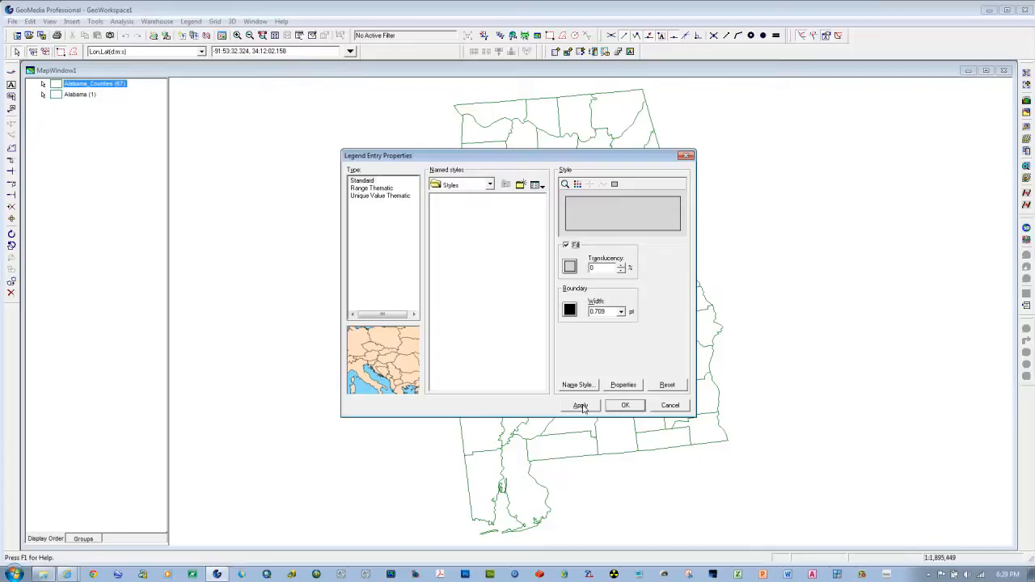
drag(520, 160, 242, 135)
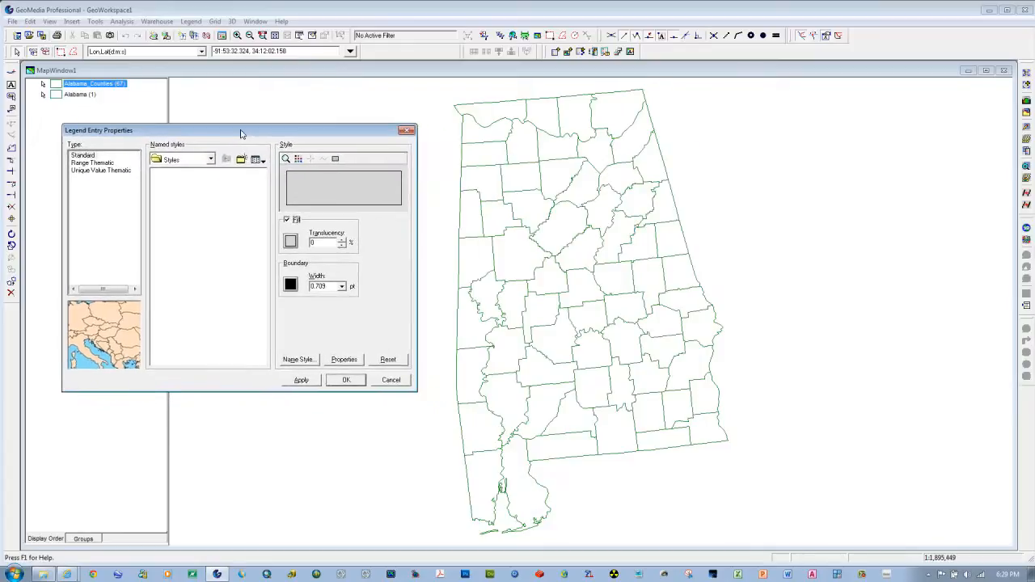
click(300, 380)
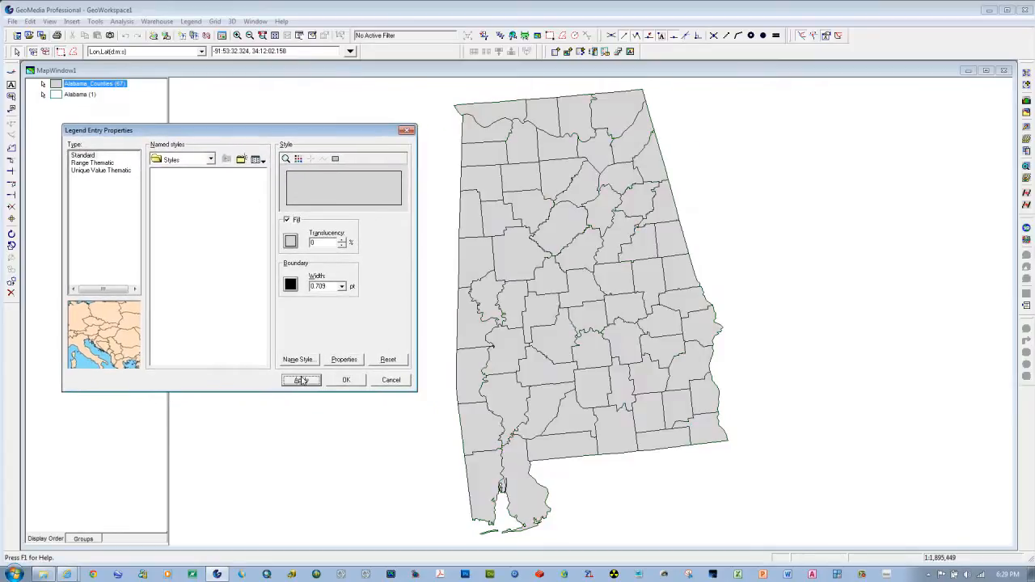
click(356, 383)
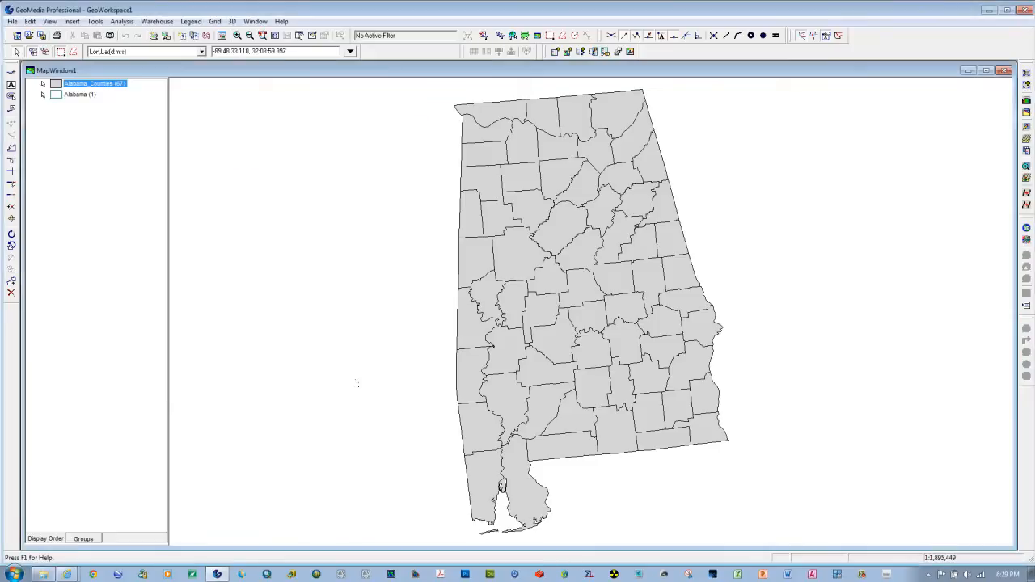
click(91, 197)
Step: Style the Alabama legend entry with a tan fill and a dark blue boundary, and deselect the entry
double_click(55, 97)
click(566, 246)
click(569, 268)
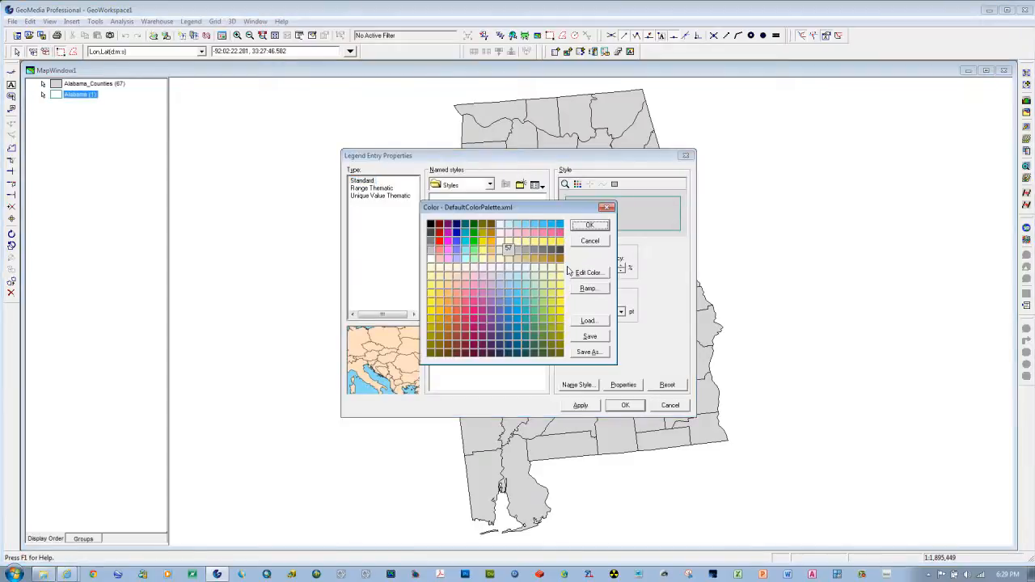
click(528, 256)
click(582, 229)
click(570, 311)
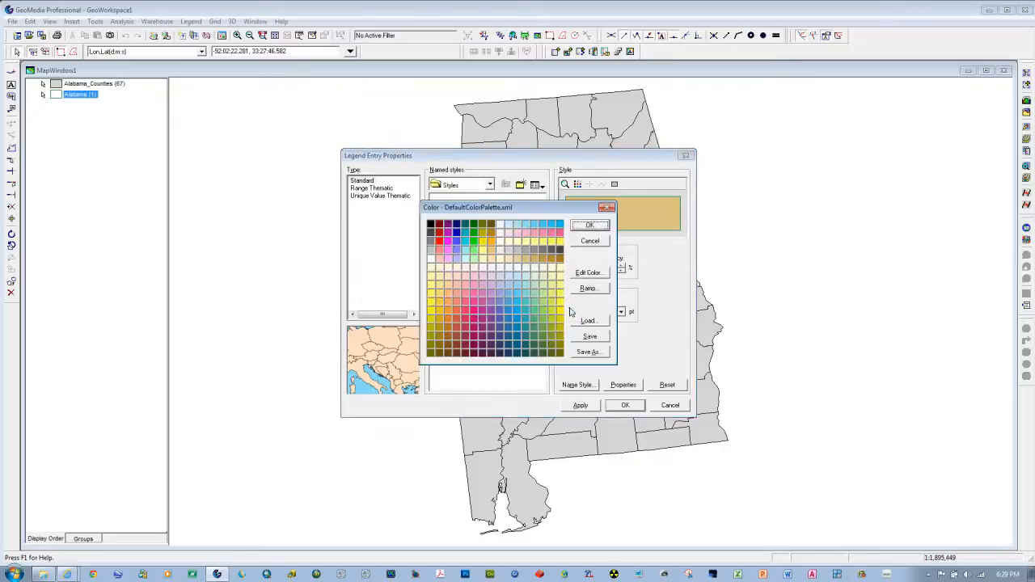
click(456, 224)
click(582, 229)
click(619, 406)
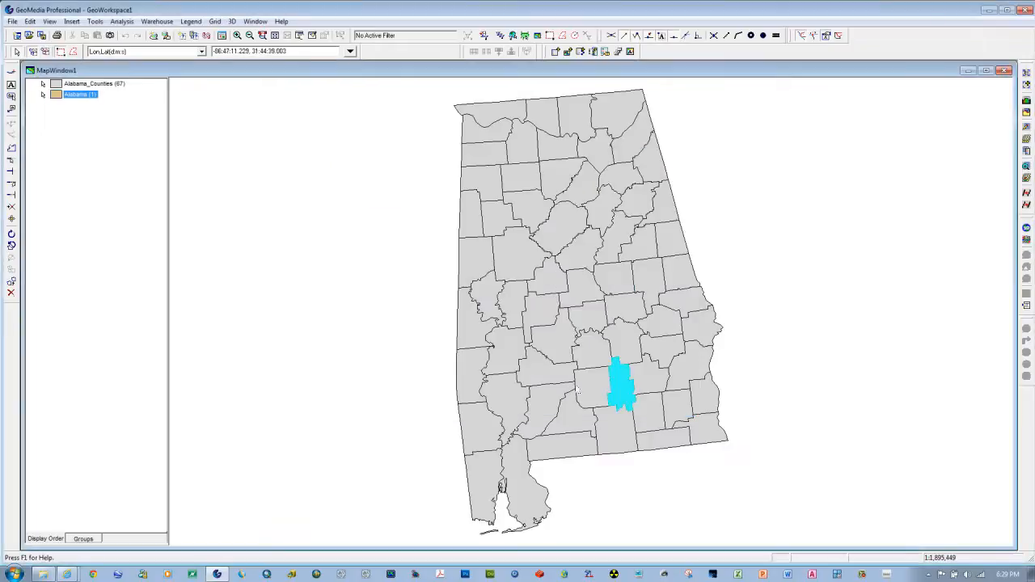
click(92, 178)
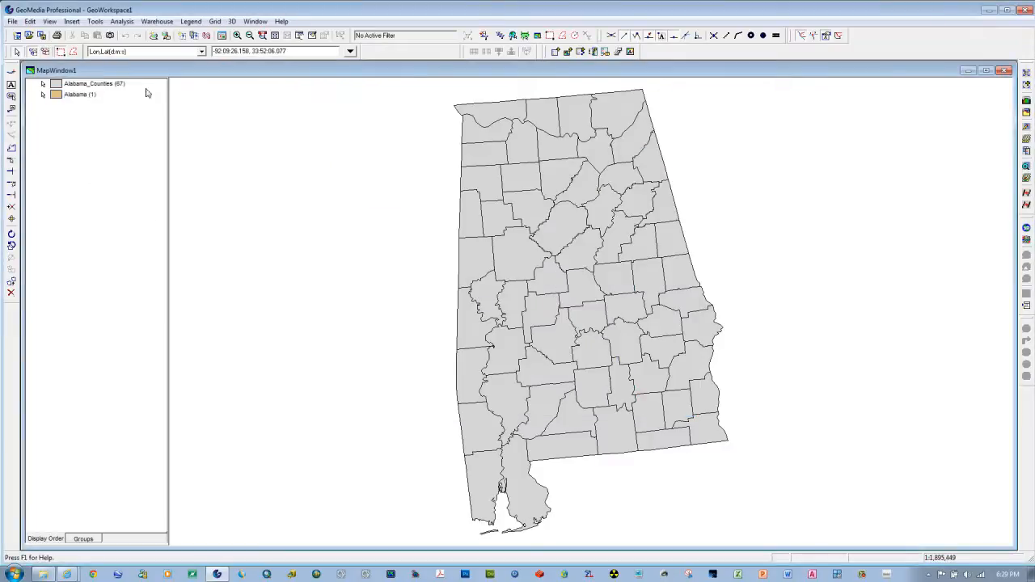
Step: Move the Alabama_Counties legend entry below Alabama in the display order and select the state area in the map
click(55, 86)
drag(55, 86, 76, 115)
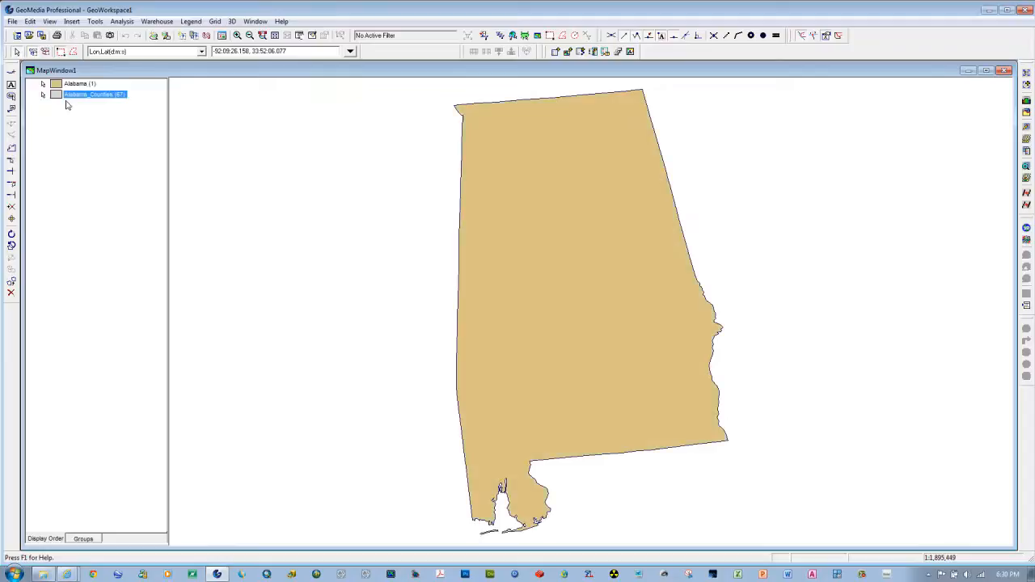
click(594, 264)
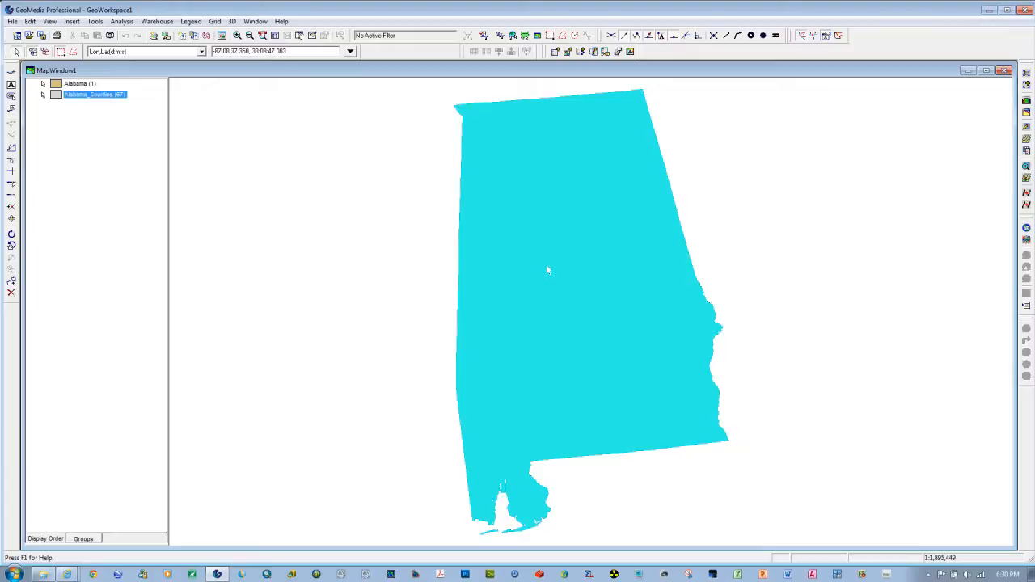
click(554, 216)
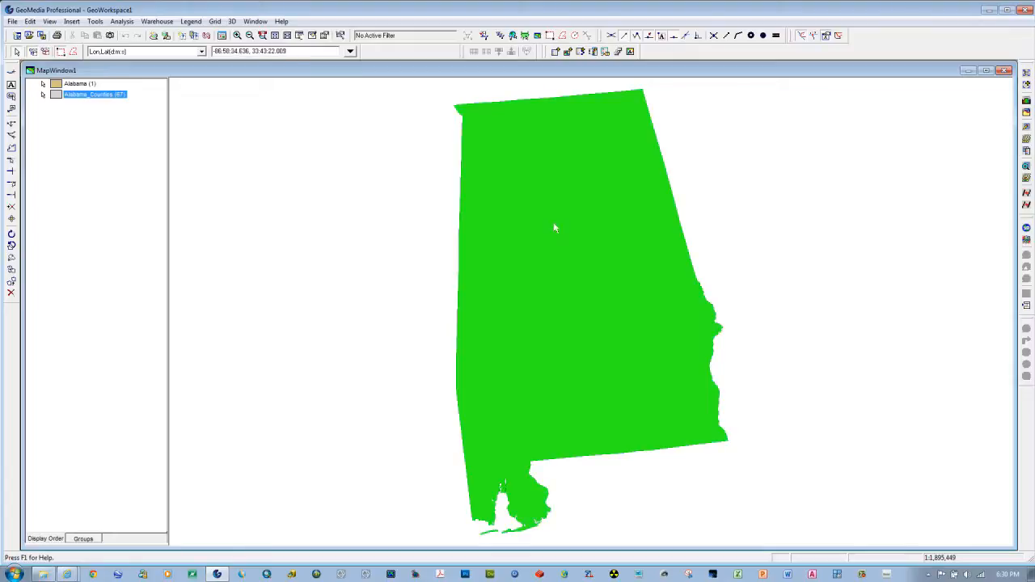
Step: View the attributes of the Alabama state feature in an enlarged properties window, and close it without changes
click(564, 278)
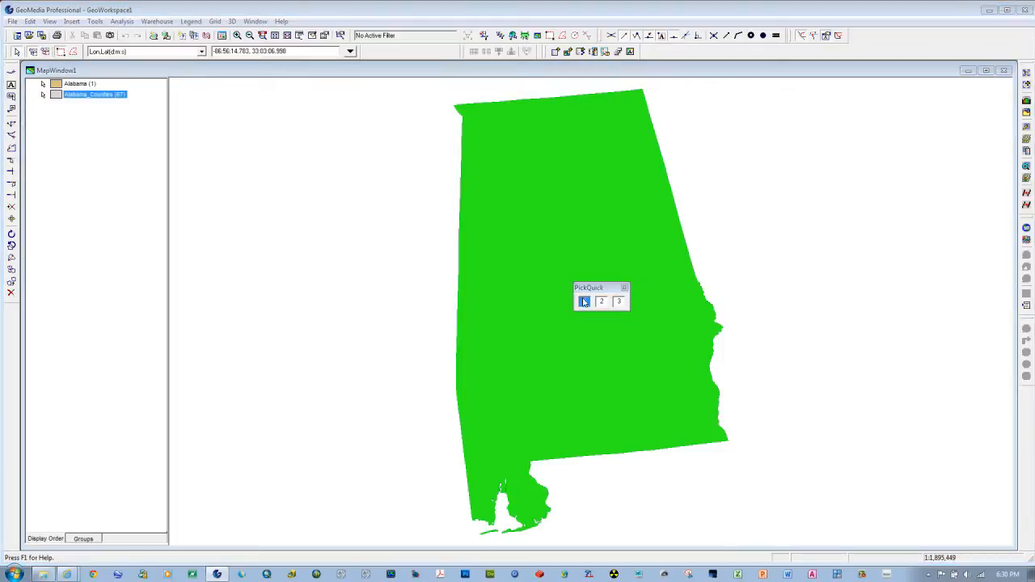
click(585, 304)
double_click(569, 269)
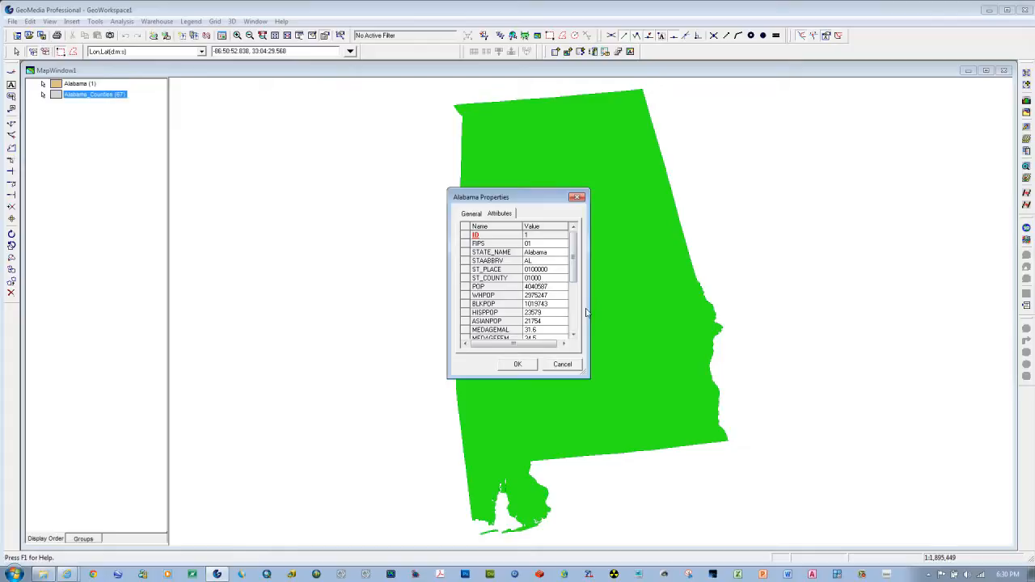
drag(591, 311, 629, 318)
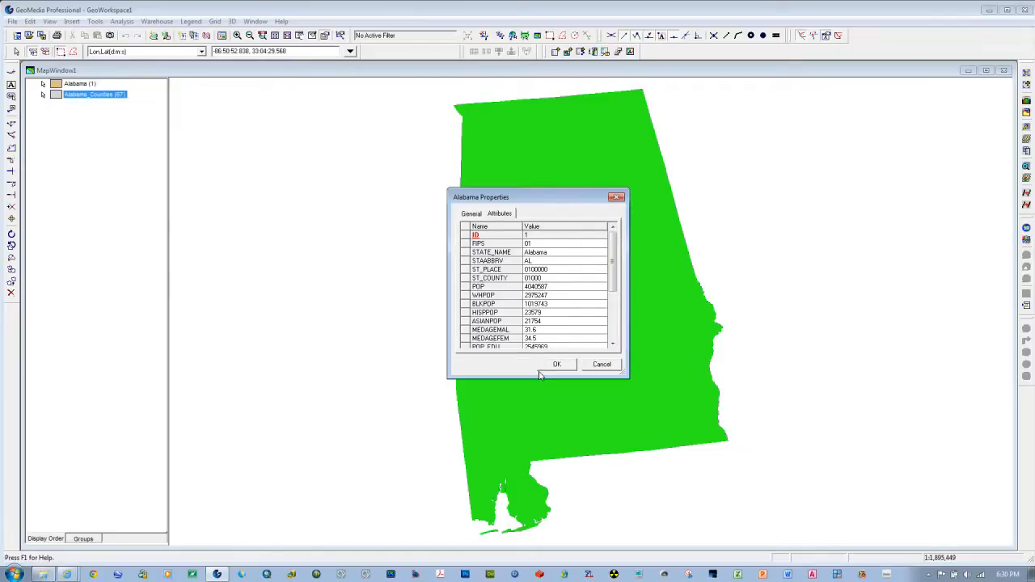
drag(538, 375, 538, 496)
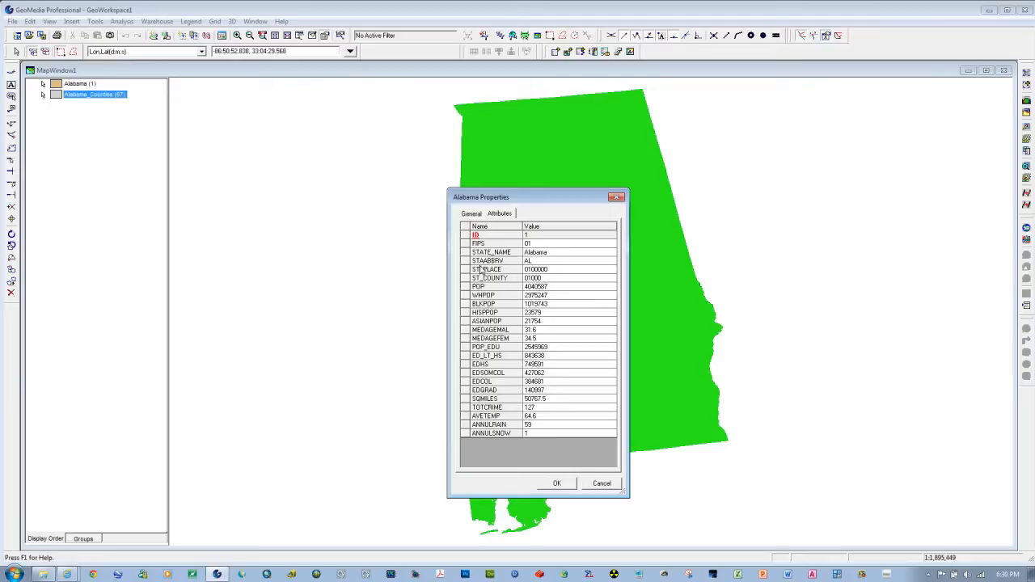
click(601, 484)
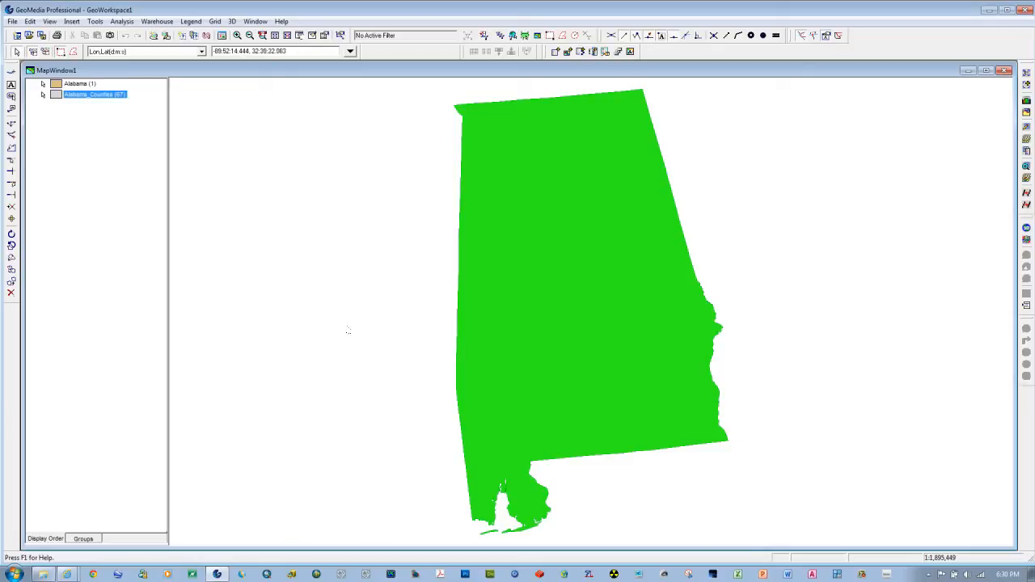
Step: Show the Alabama feature class of the Alabama connection in a new data window, review all its columns, and close the window
click(255, 23)
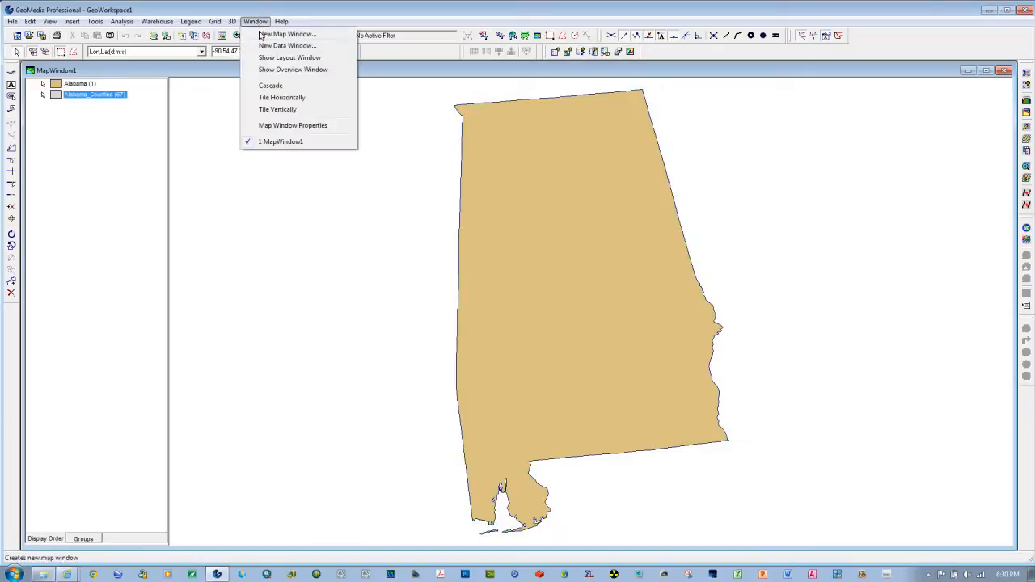
click(267, 48)
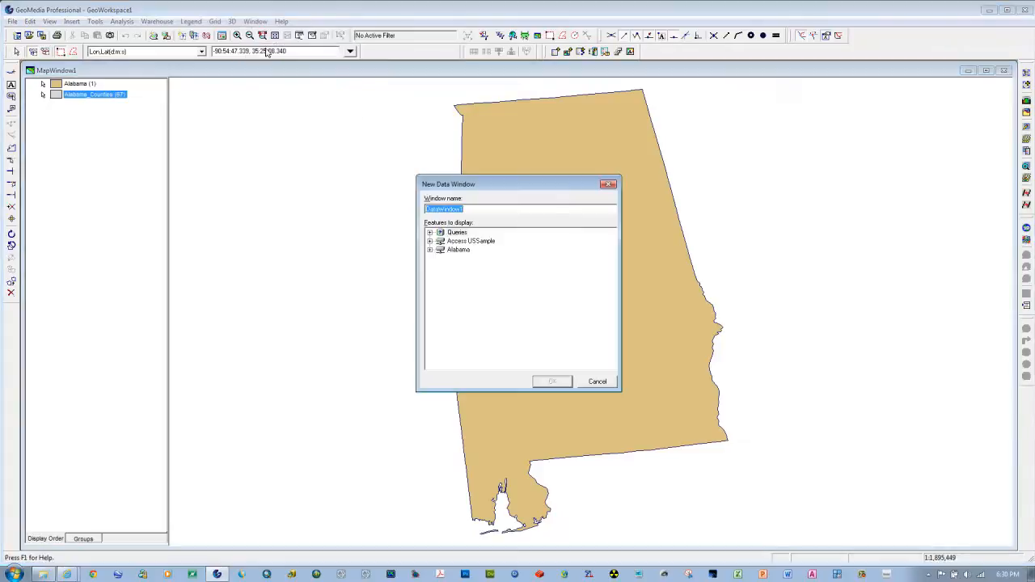
click(429, 249)
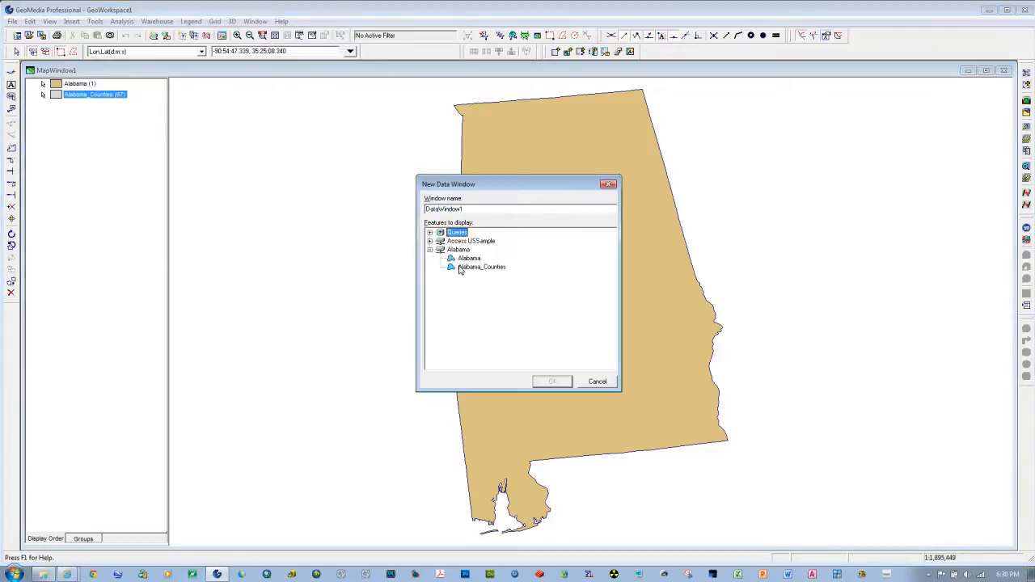
click(462, 259)
click(550, 381)
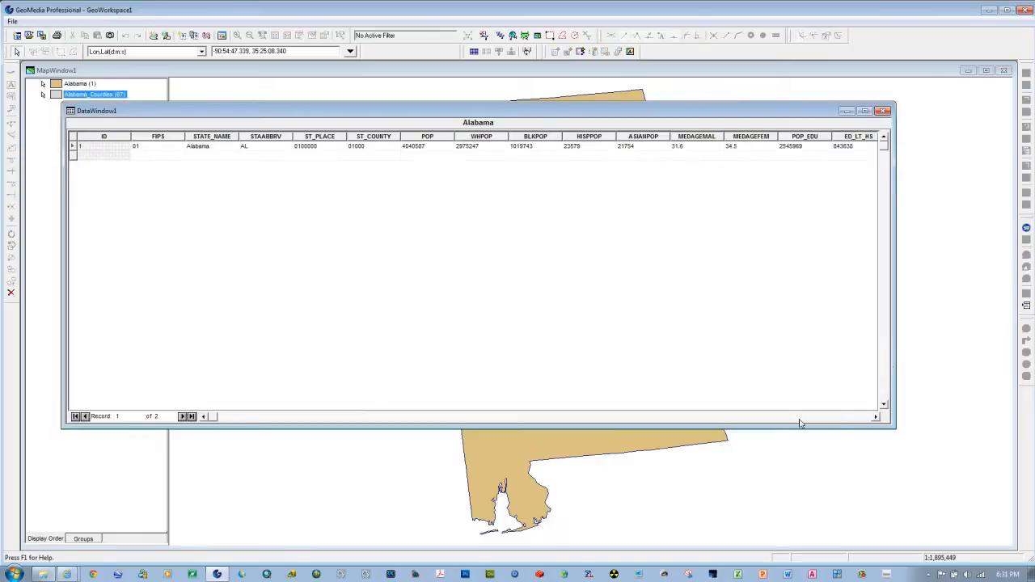
click(804, 416)
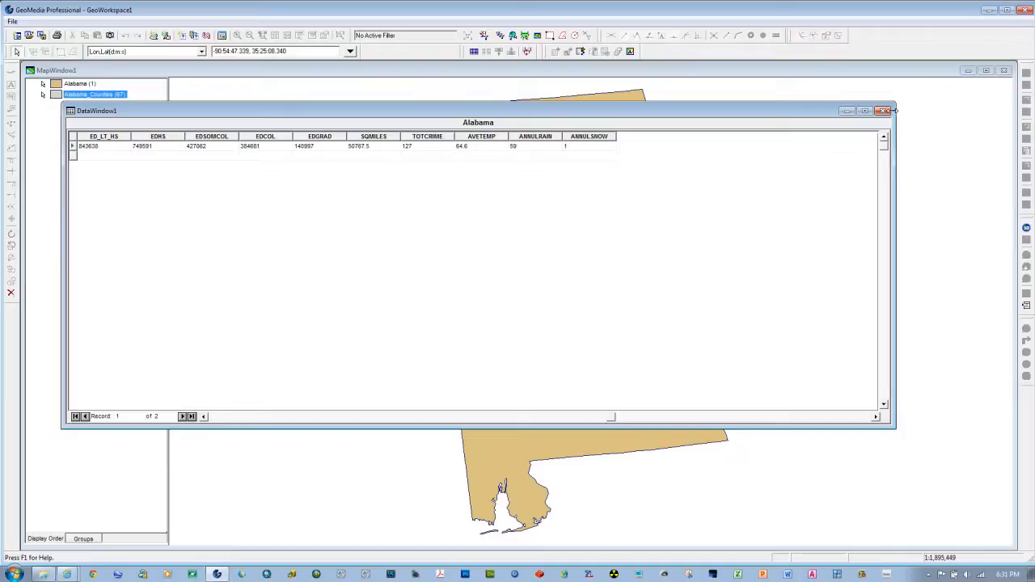
click(883, 111)
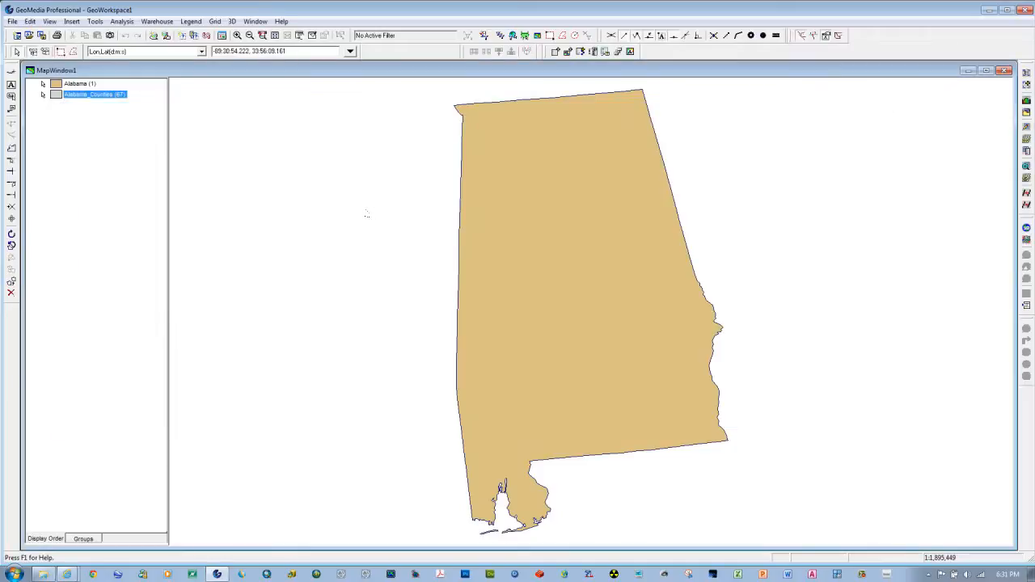
Step: Set the fill translucency of the Alabama legend entry to 65%
click(101, 192)
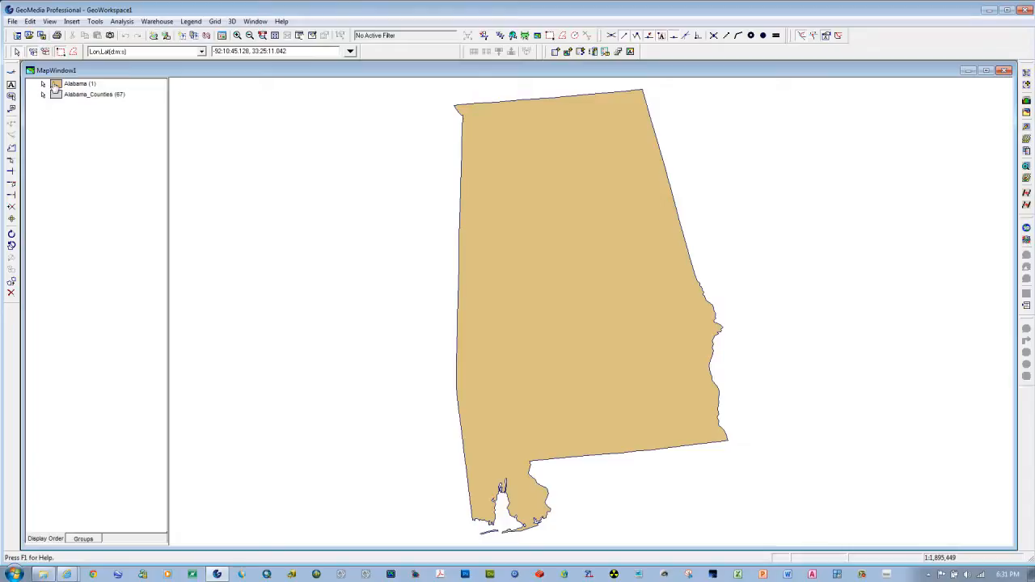
double_click(55, 84)
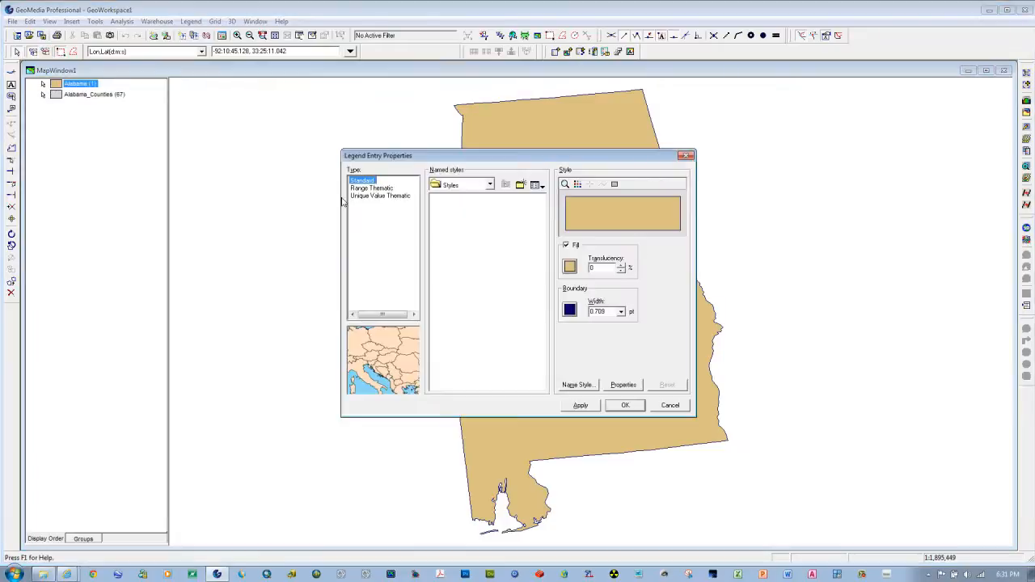
click(606, 267)
click(582, 405)
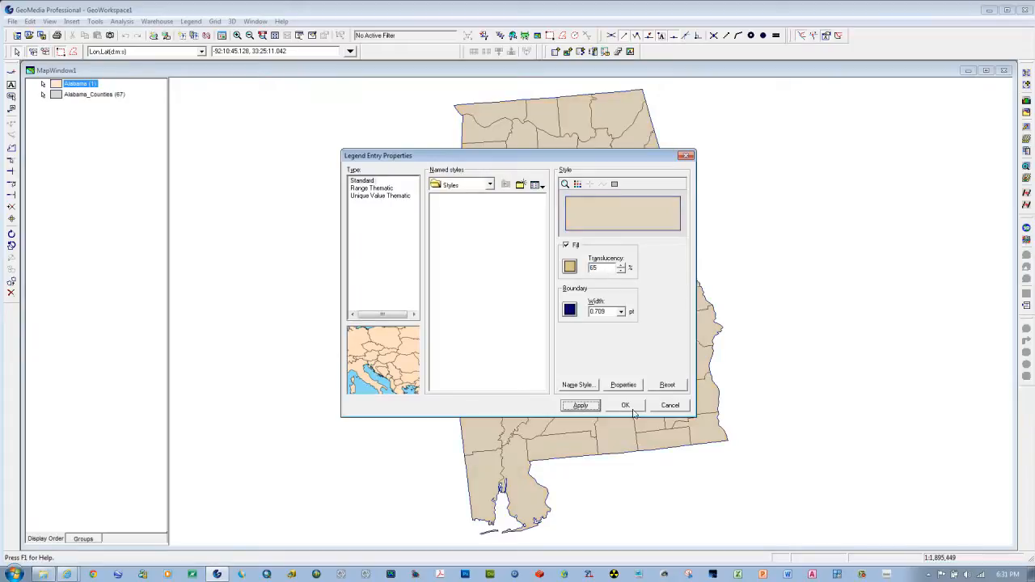
click(625, 405)
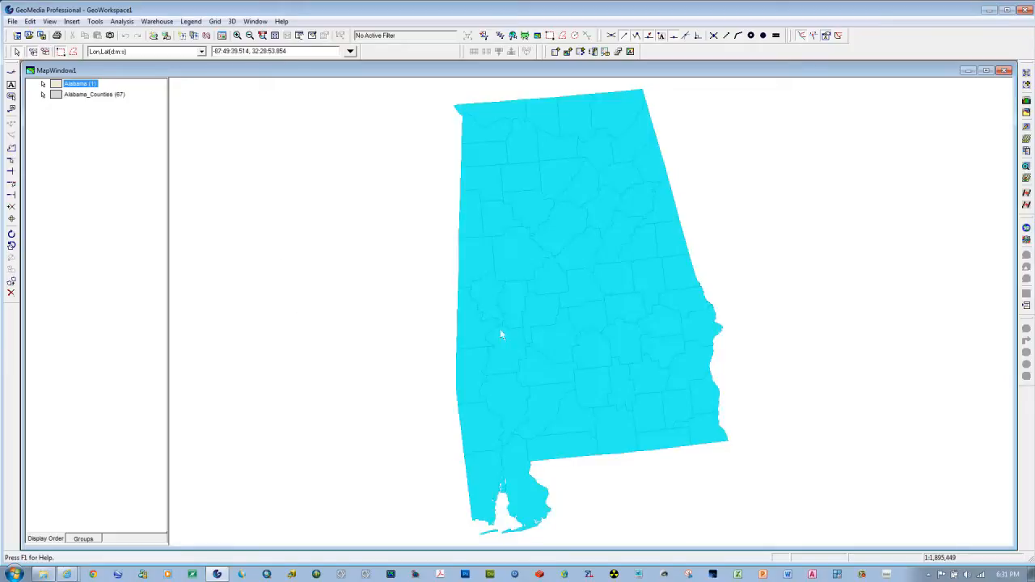
Step: Select the state area in the map, check its attributes, and clear the selection
click(563, 289)
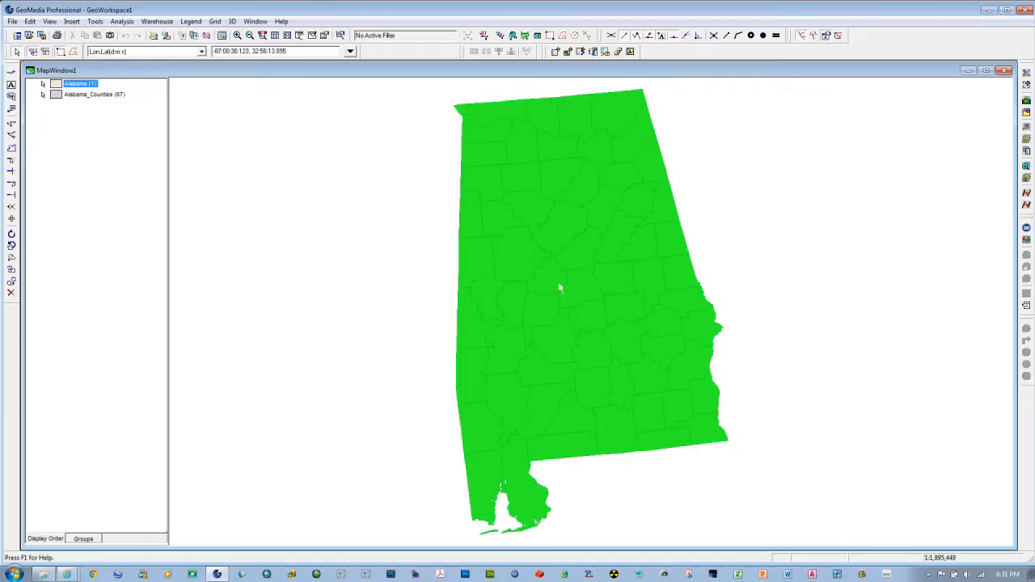
click(559, 289)
click(579, 314)
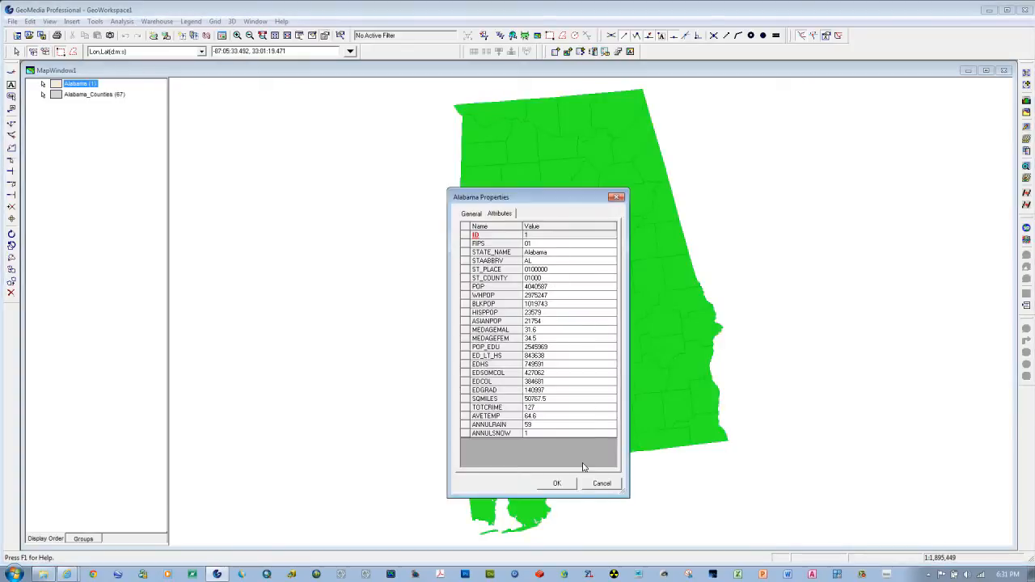
click(601, 482)
click(374, 277)
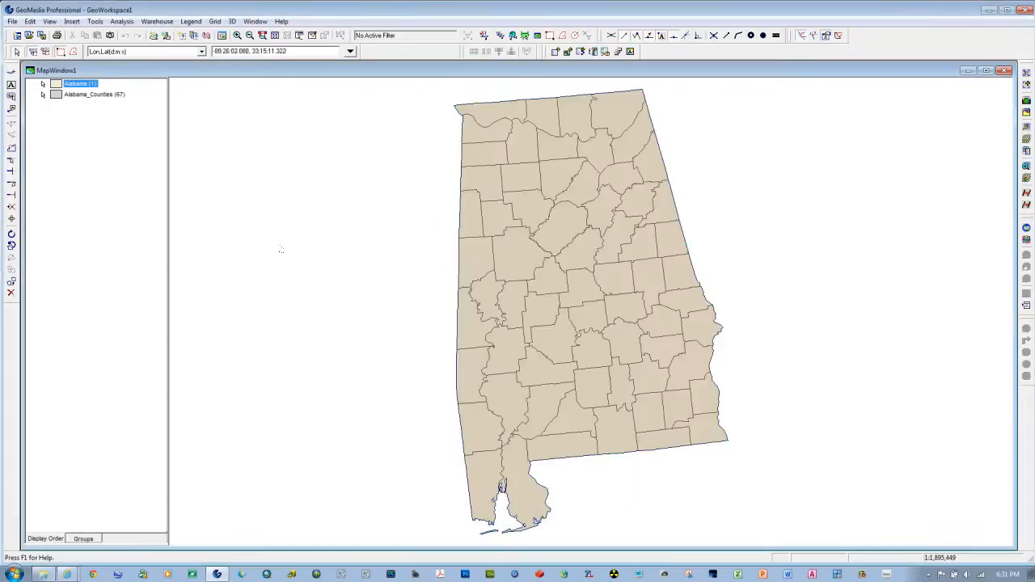
Step: Make the Alabama legend entry non-locatable, select individual counties in the map, and view the attributes of Montgomery county
right_click(55, 86)
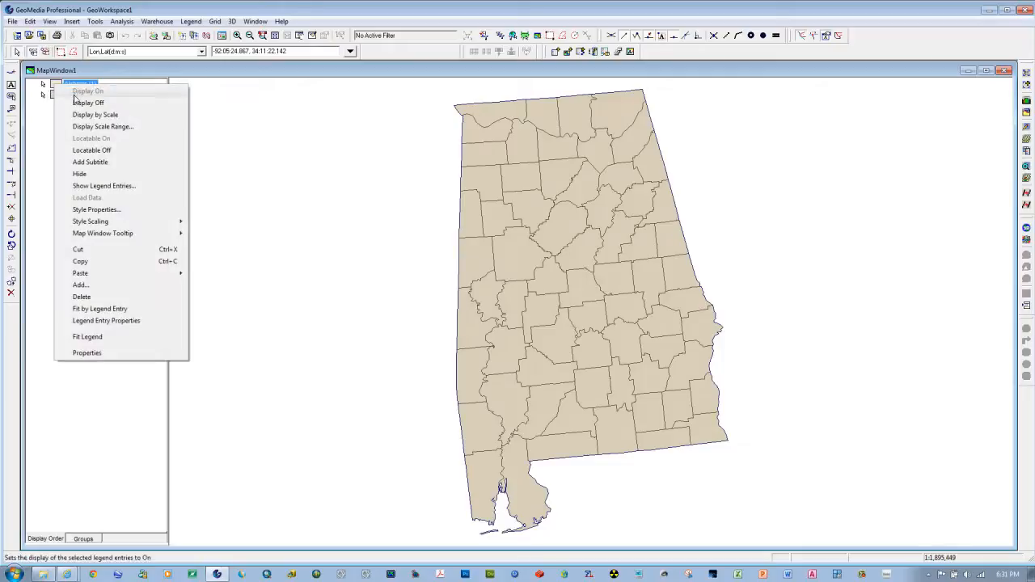
click(91, 152)
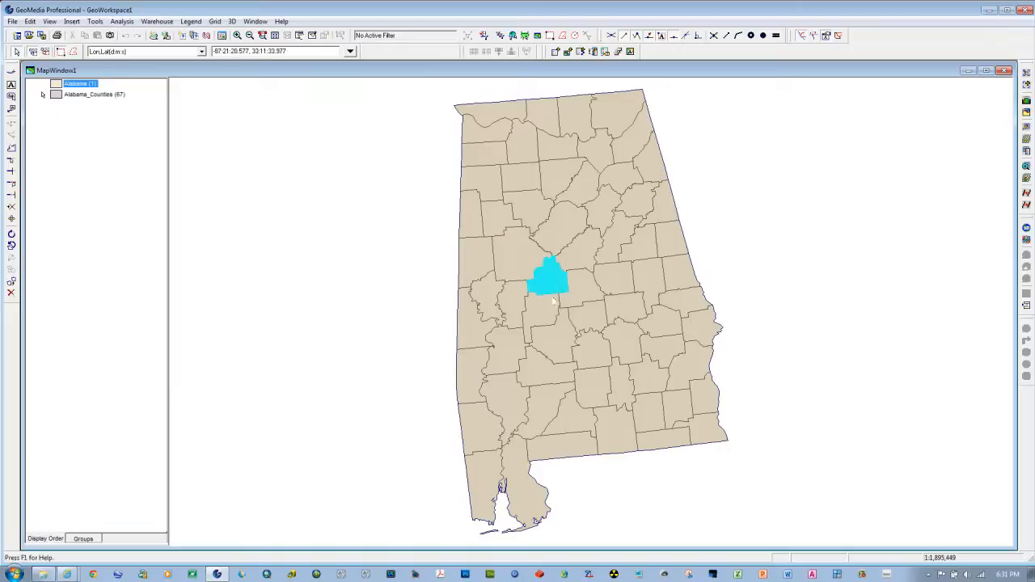
click(558, 332)
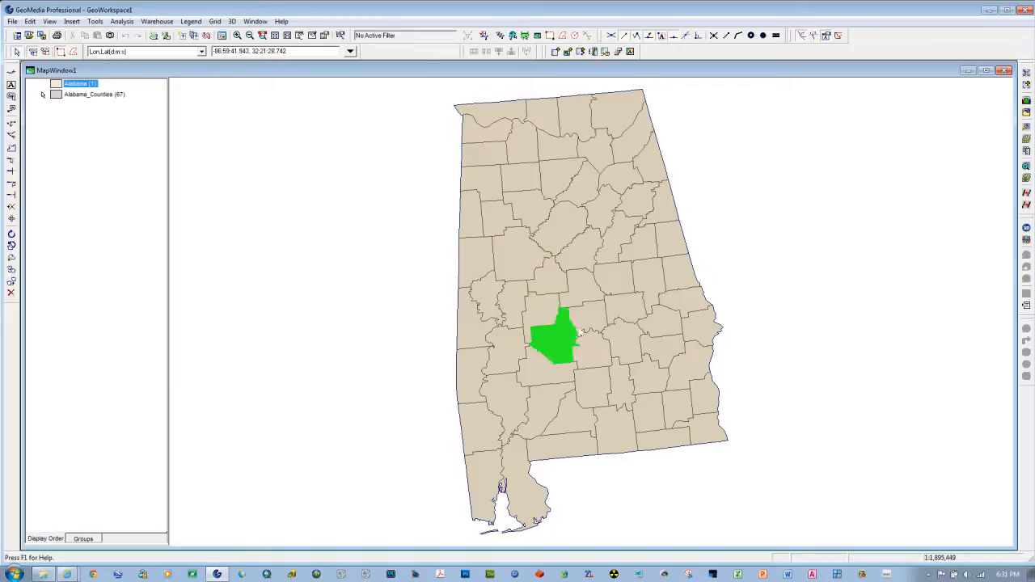
click(587, 323)
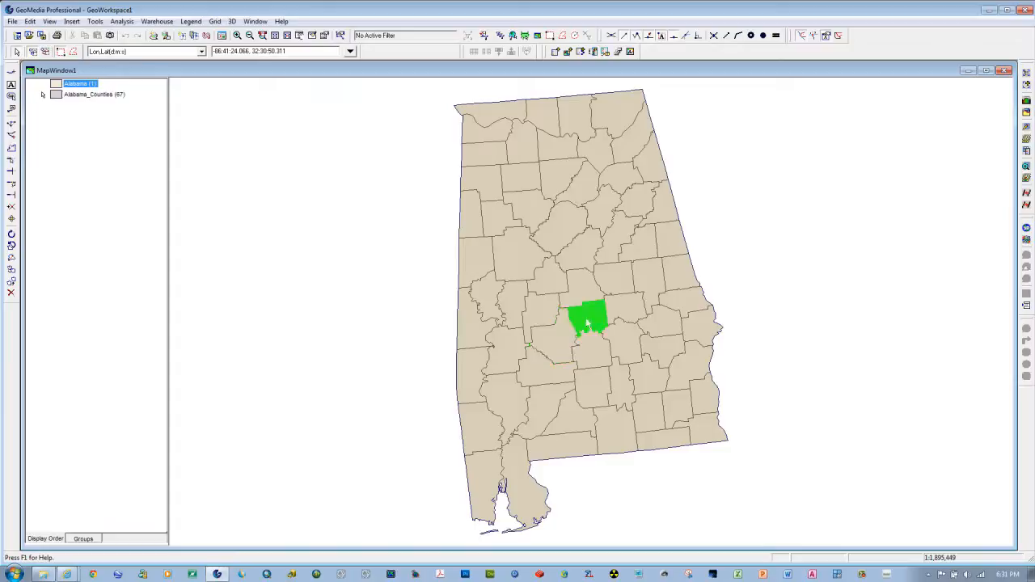
click(628, 349)
double_click(628, 348)
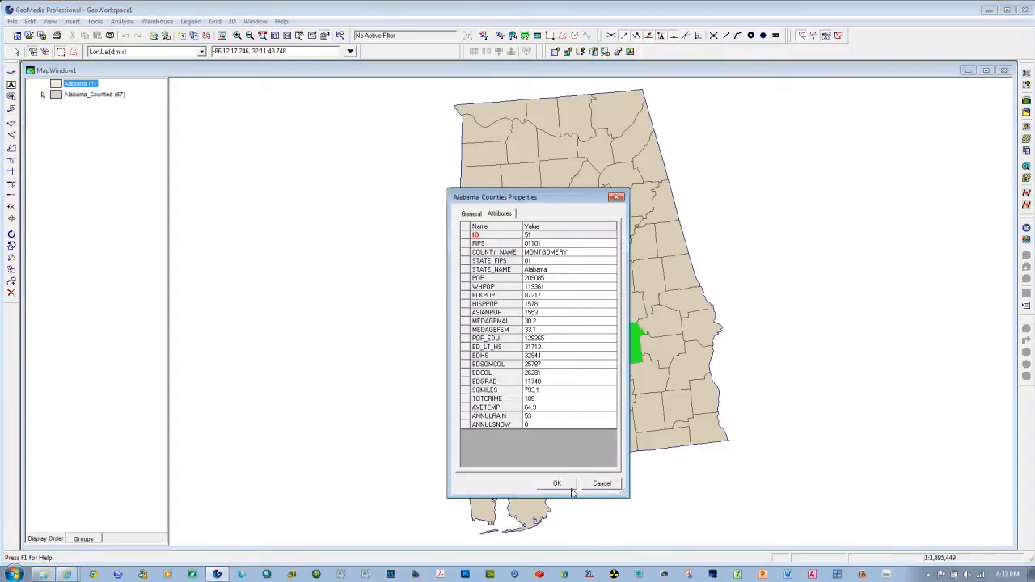
click(603, 484)
click(428, 305)
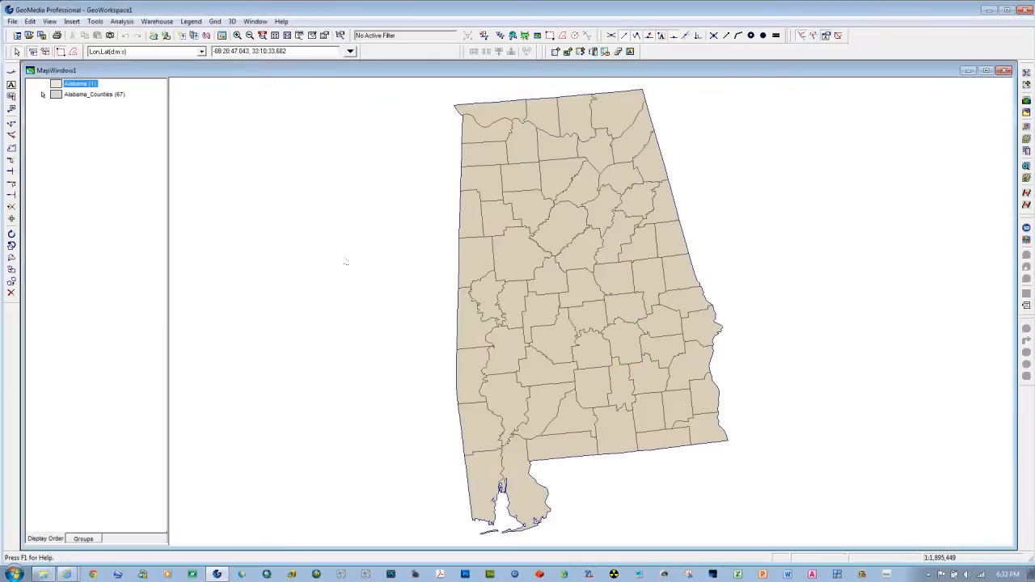
Step: Make the Alabama legend entry locatable again and turn its display off
right_click(60, 83)
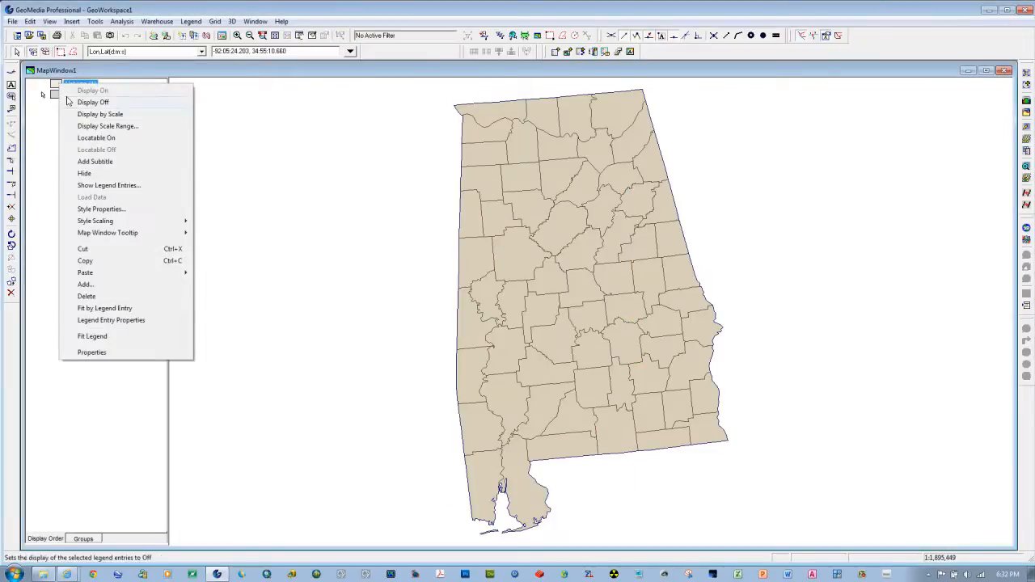
click(87, 138)
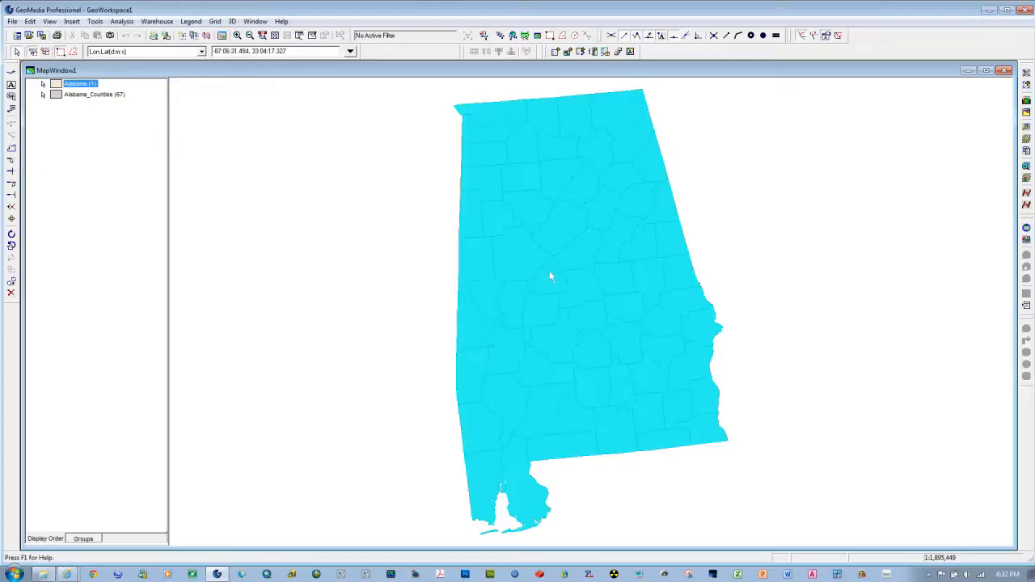
click(71, 137)
right_click(58, 84)
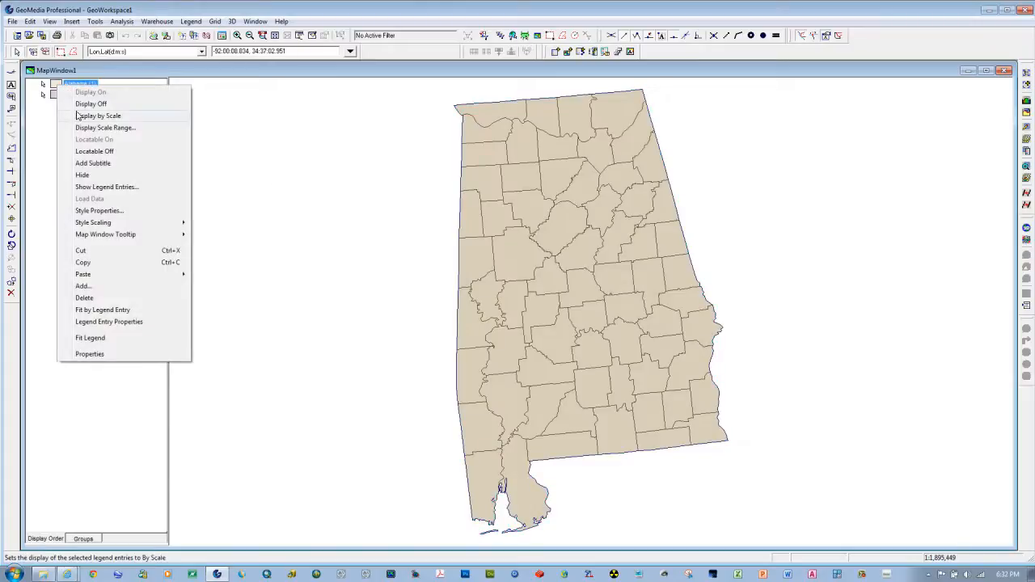
click(81, 106)
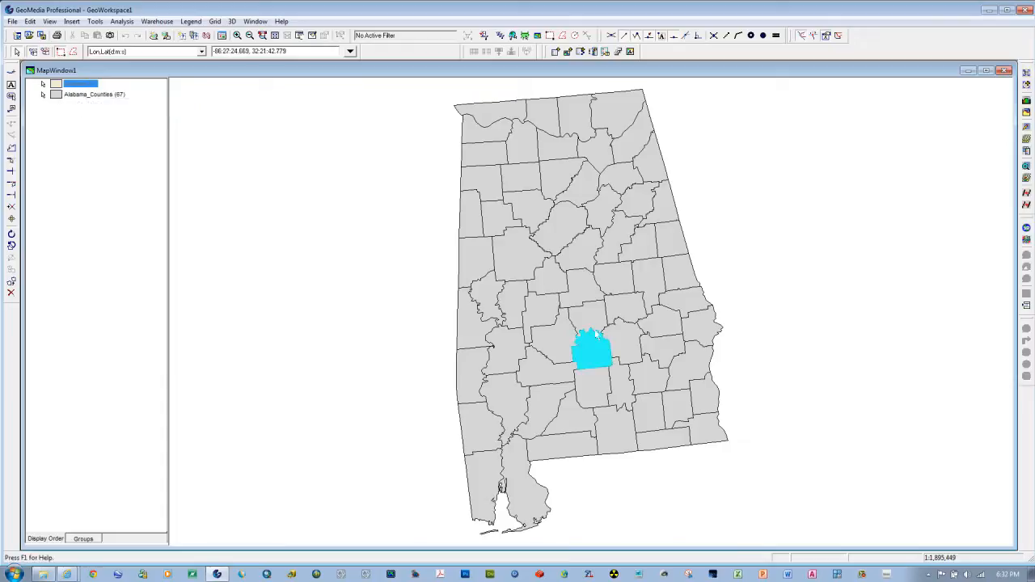
click(94, 152)
Step: Move the Alabama legend entry below Alabama_Counties in the display order and turn its display on
mouse_move(57, 84)
mouse_down()
mouse_move(70, 116)
mouse_move(58, 104)
mouse_up()
right_click(59, 98)
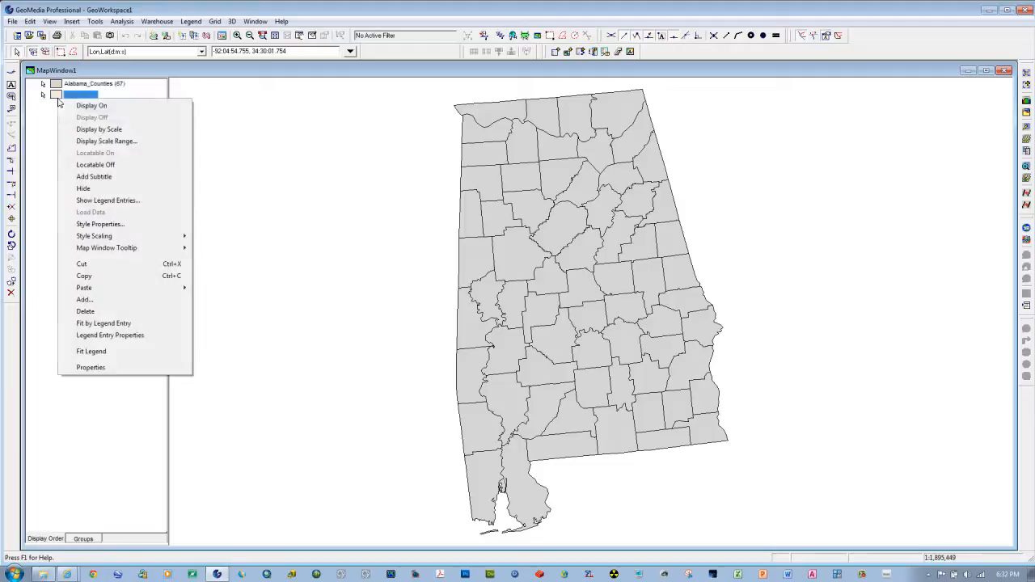
click(75, 106)
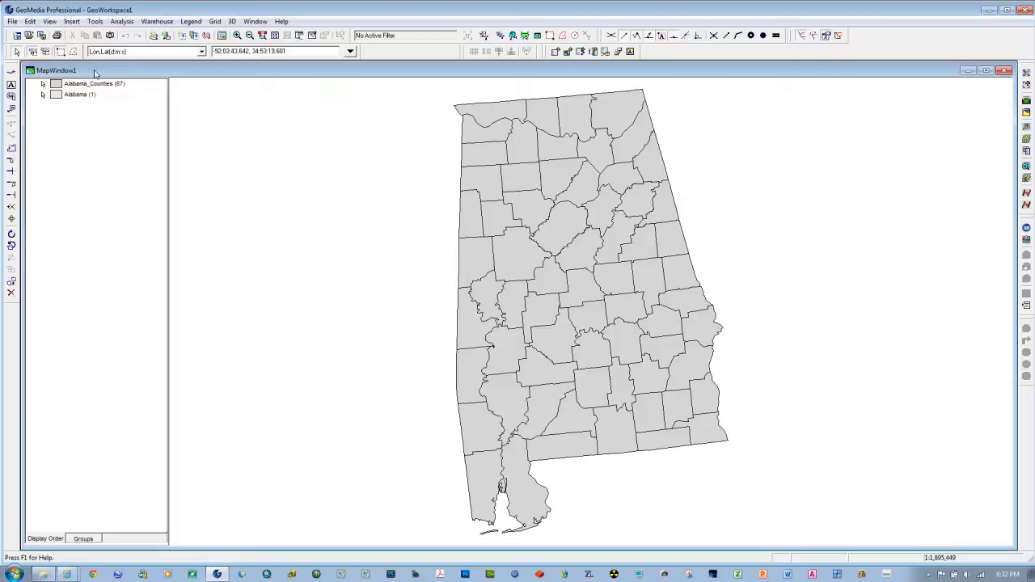
Step: Start inserting labels and choose Alabama_Counties from the Alabama connection as the features to label
click(71, 21)
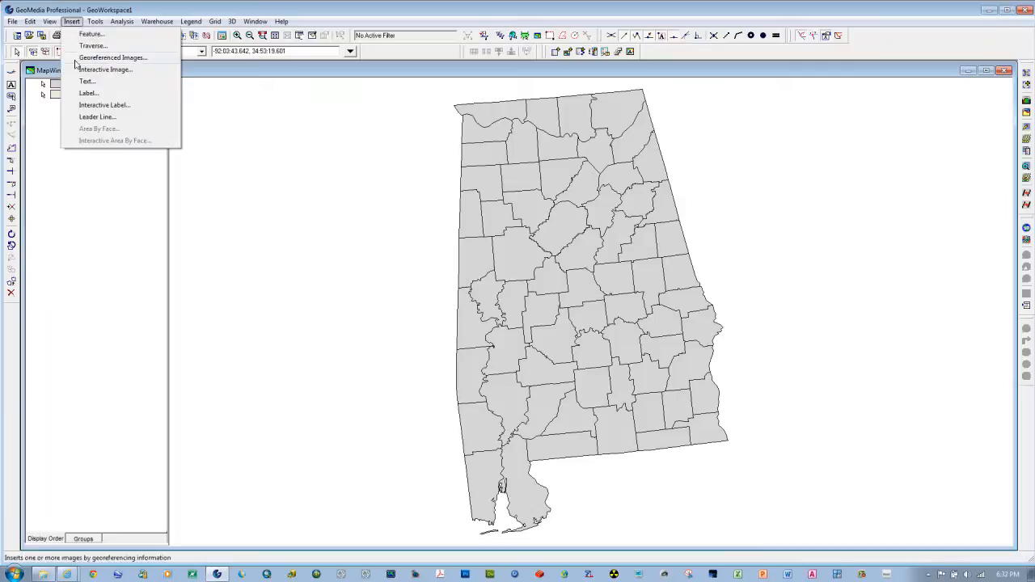
click(89, 96)
drag(476, 158, 207, 157)
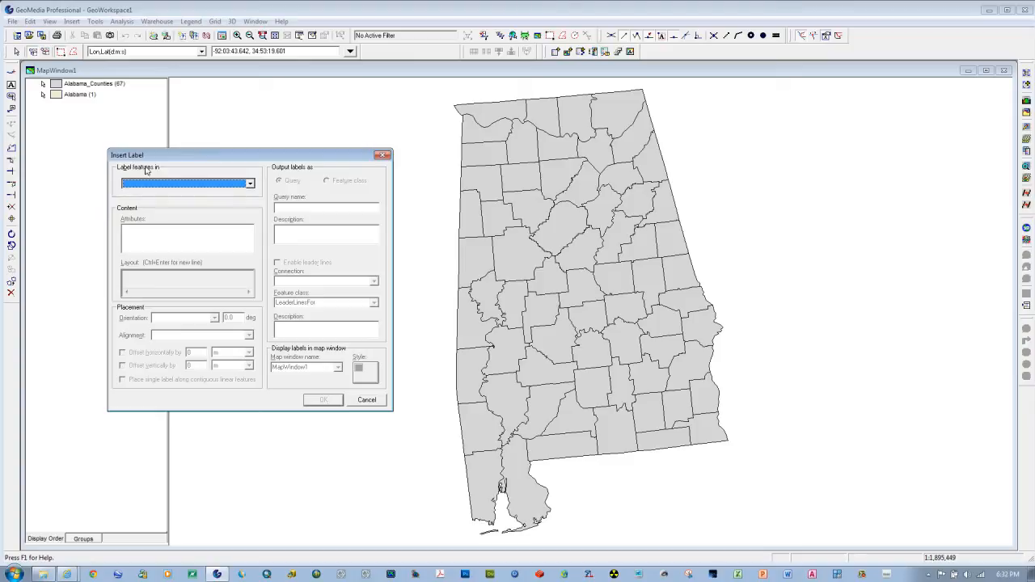
click(250, 185)
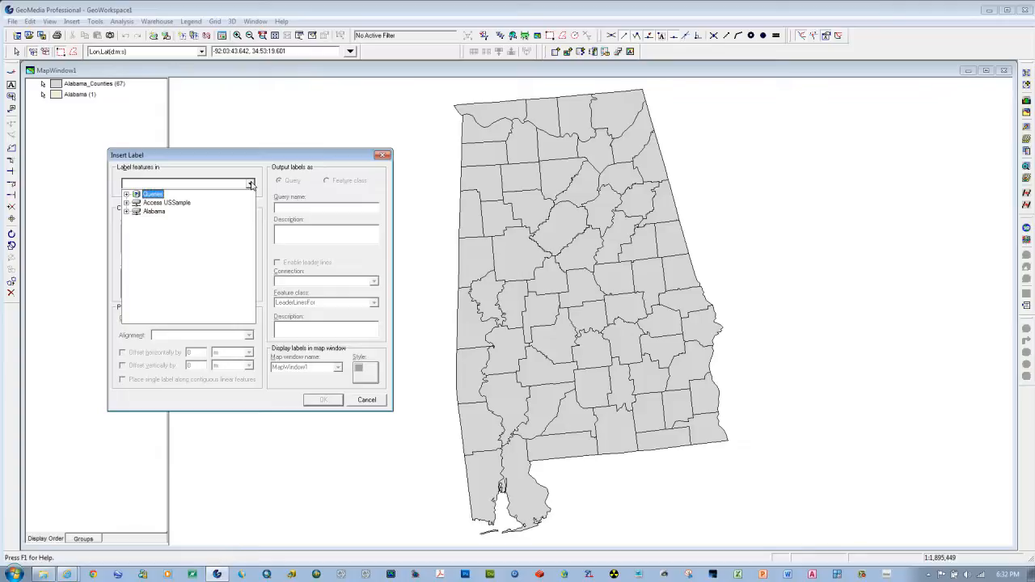
click(126, 203)
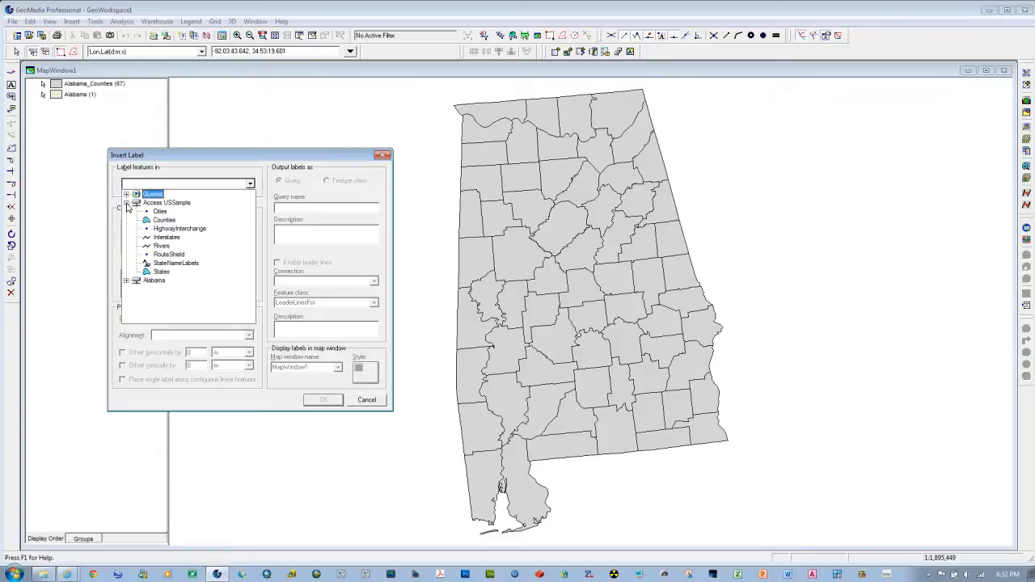
click(126, 203)
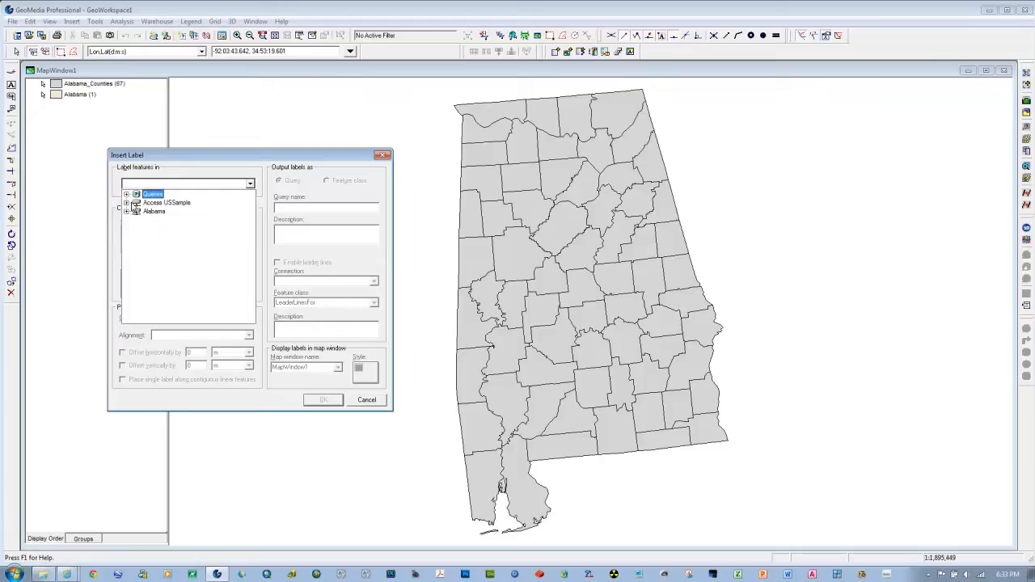
click(126, 212)
click(165, 230)
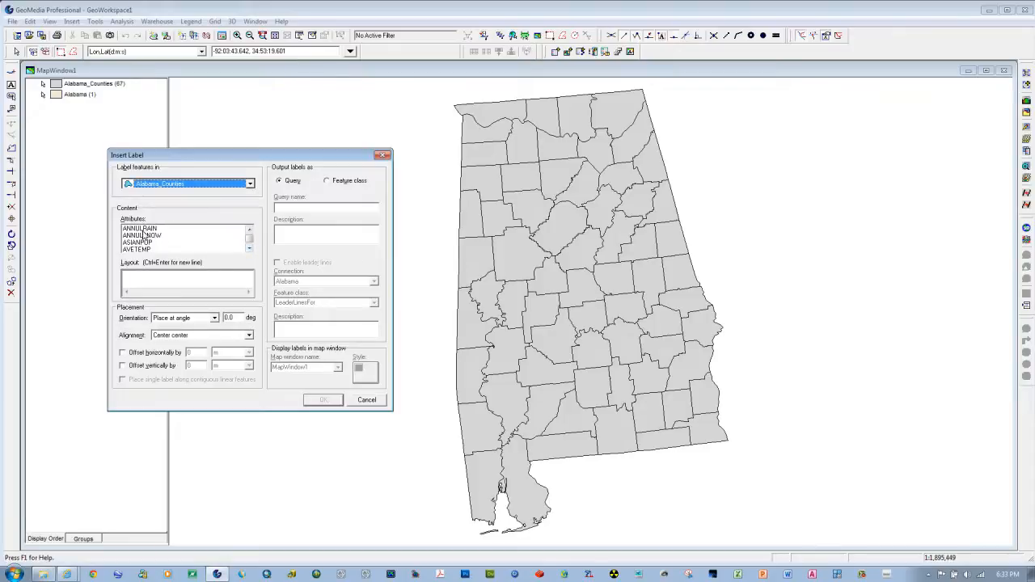
Step: Add the COUNTY_NAME attribute to the label layout
click(249, 249)
click(249, 249)
click(249, 249)
click(249, 249)
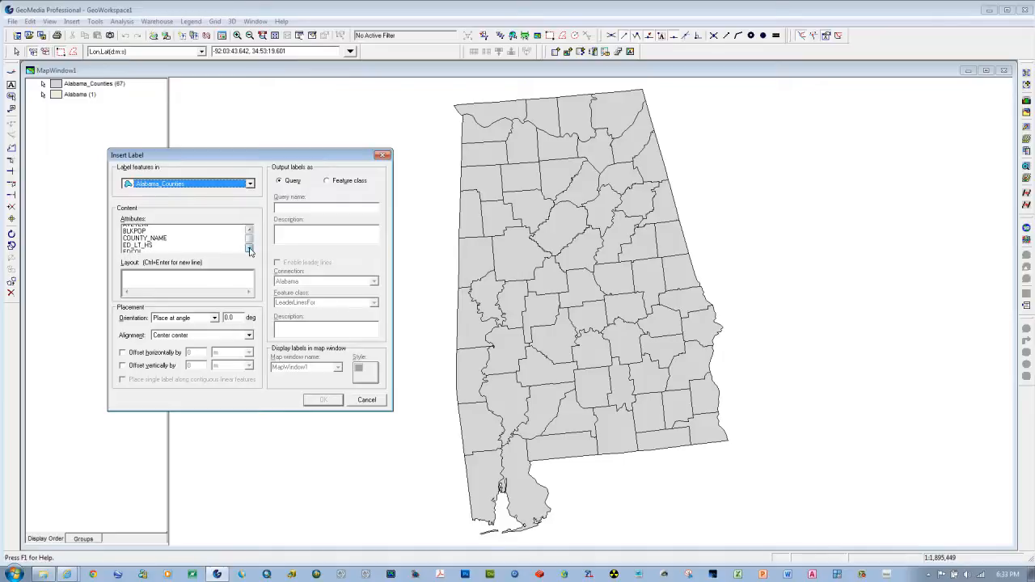
double_click(149, 236)
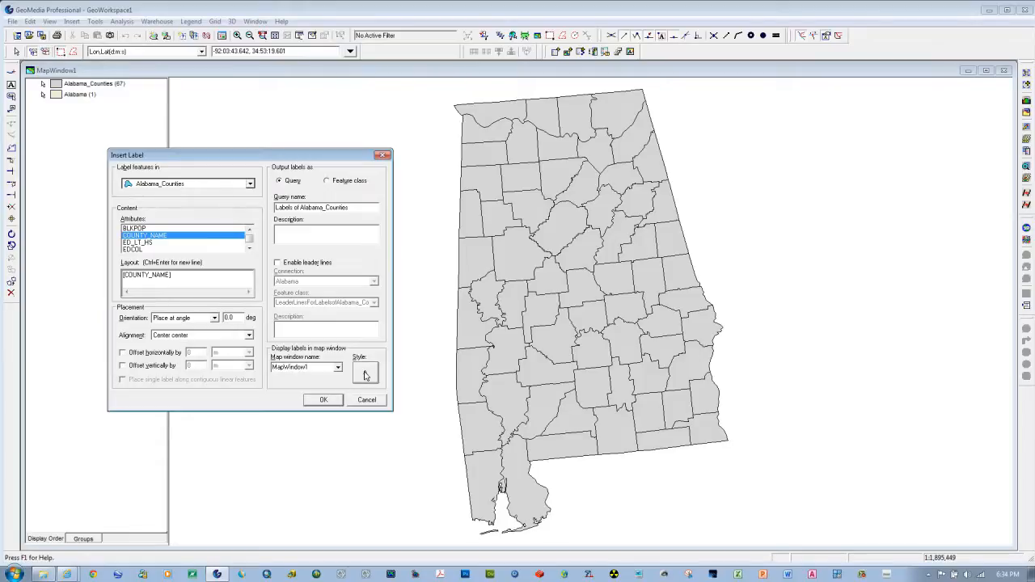
Step: Style the county labels as bold Times New Roman at 8 pt and insert them into the map window
click(364, 373)
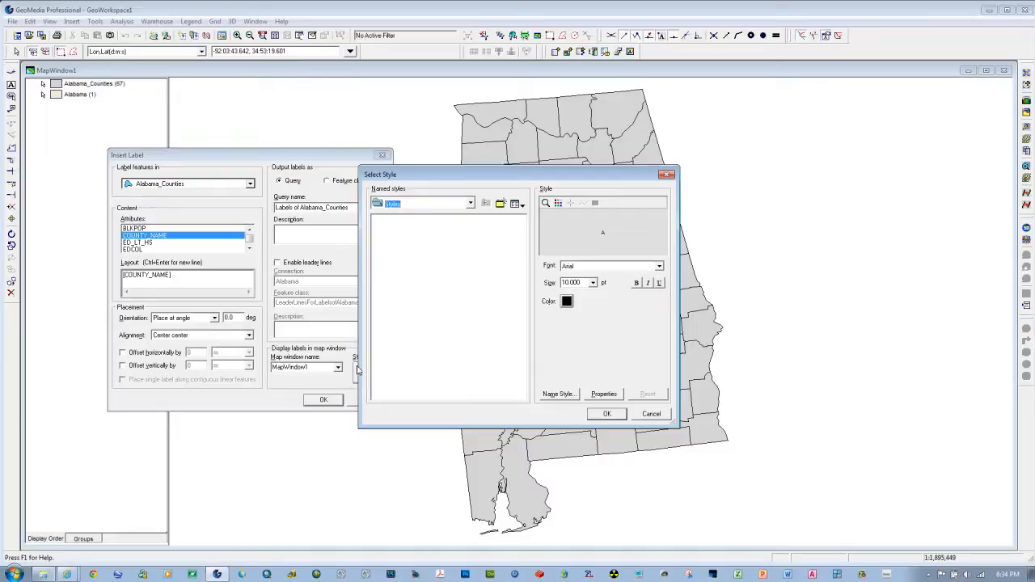
click(581, 269)
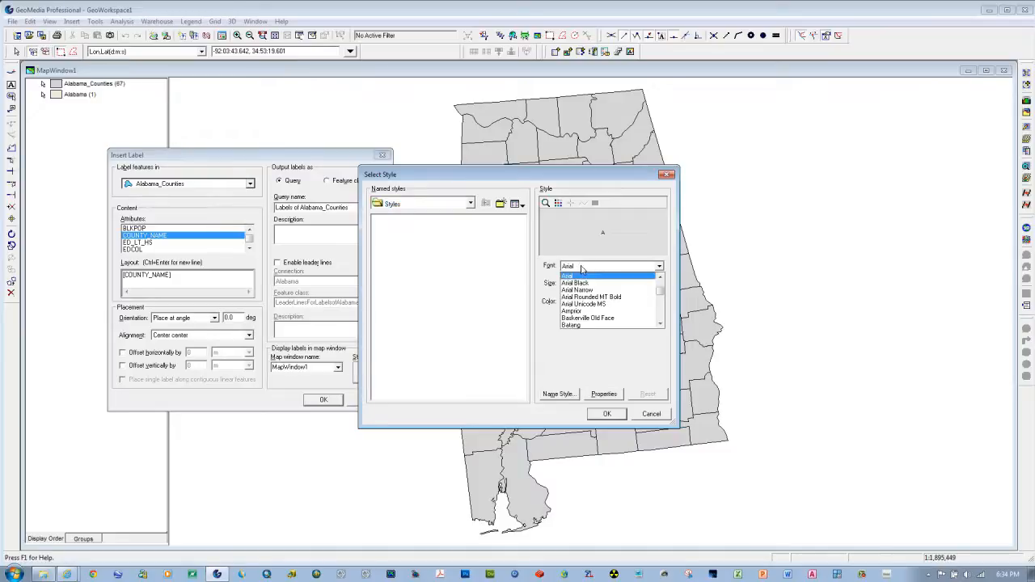
key(t)
key(i)
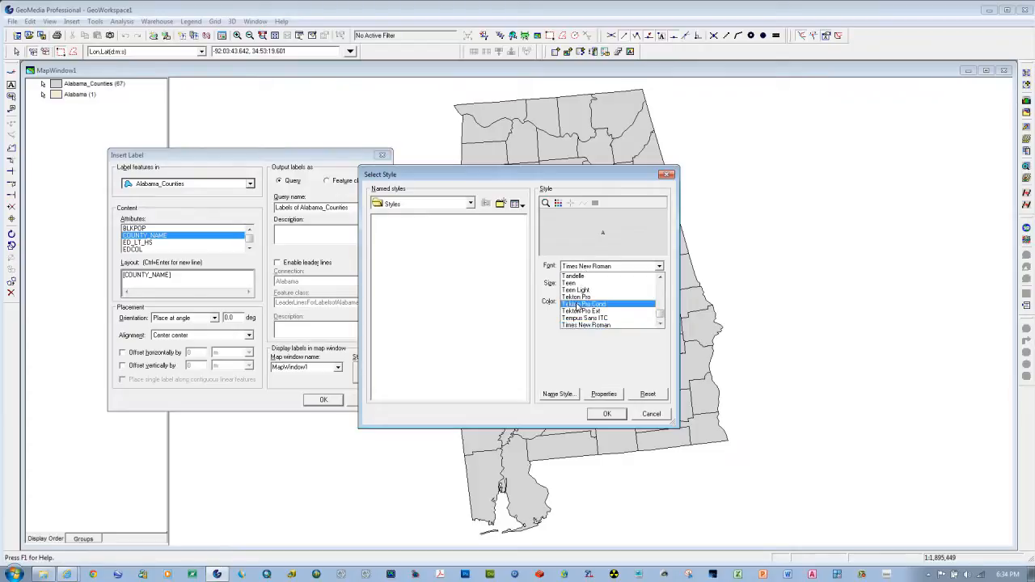
click(582, 324)
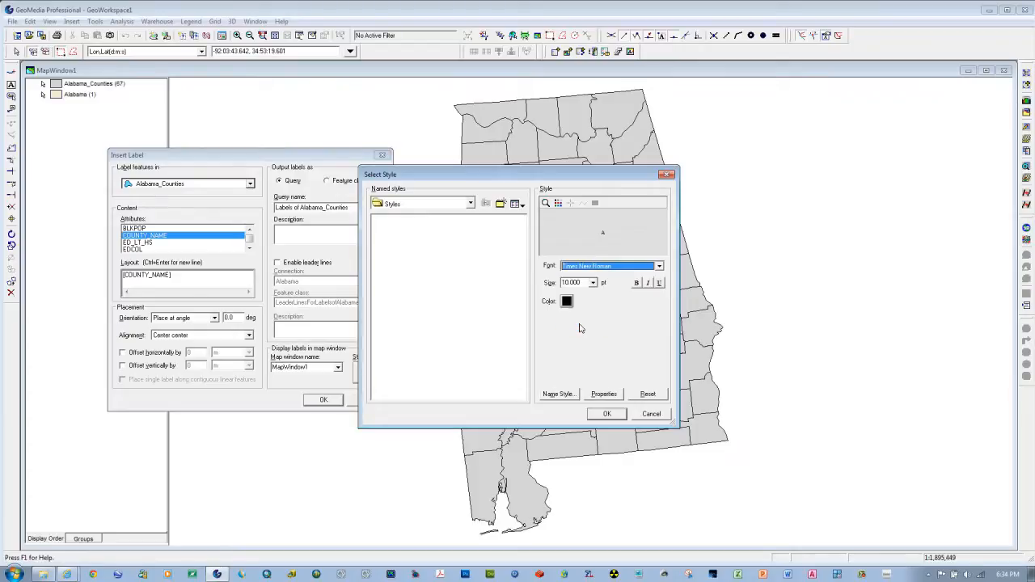
click(593, 282)
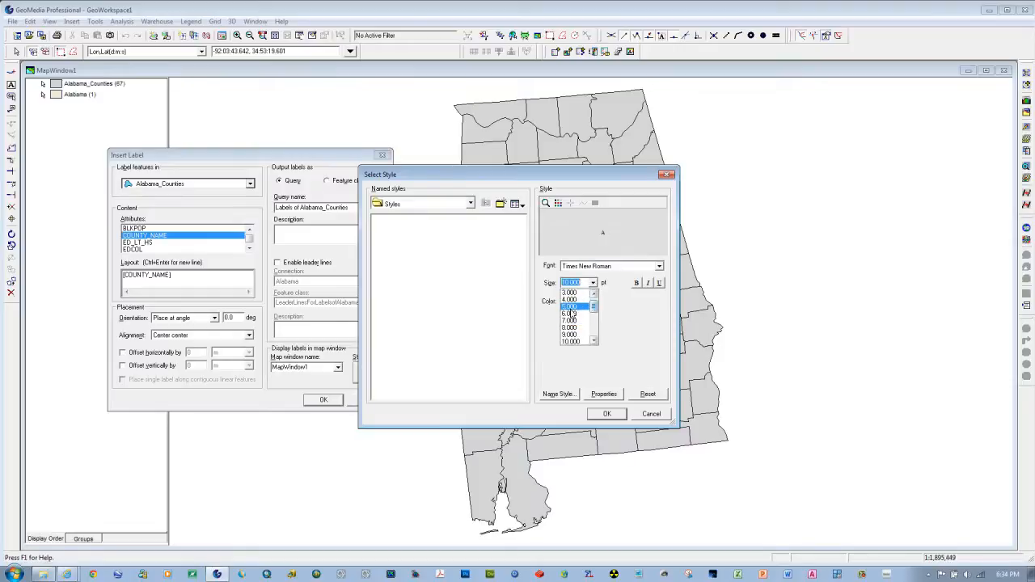
click(575, 327)
click(636, 284)
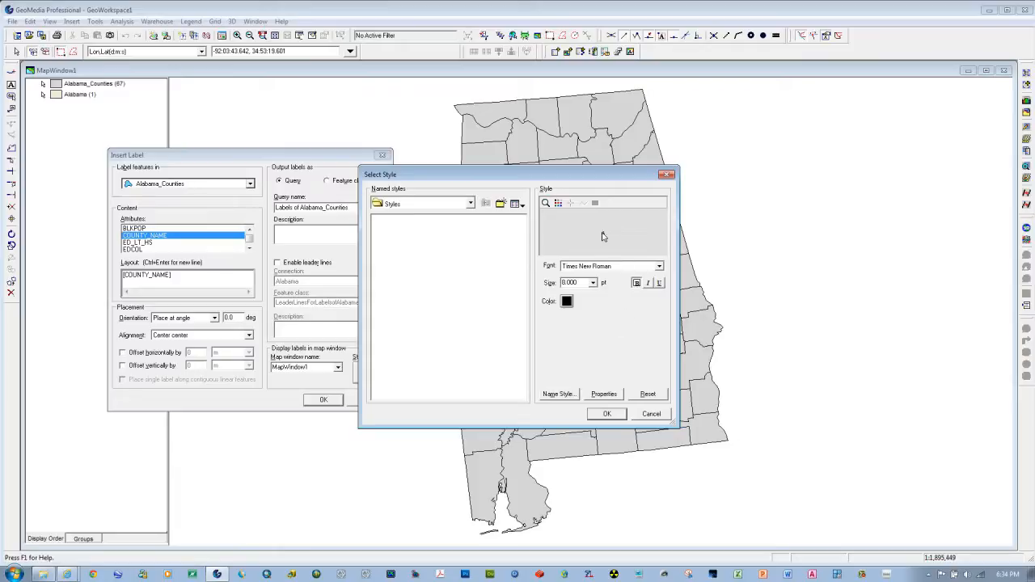
click(610, 416)
click(324, 401)
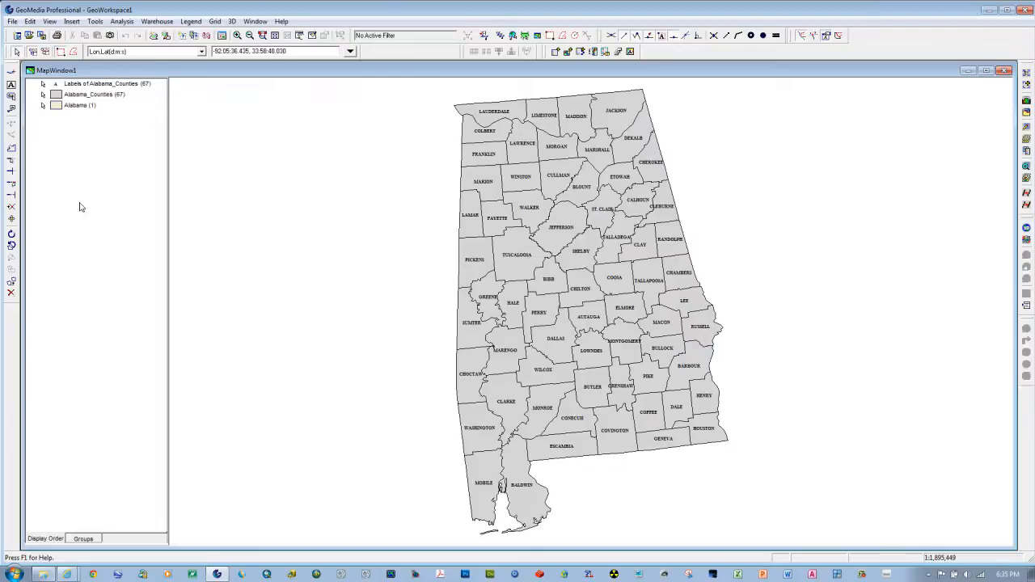
Step: Reduce the text size of the Labels of Alabama_Counties legend entry to 7 pt
double_click(56, 87)
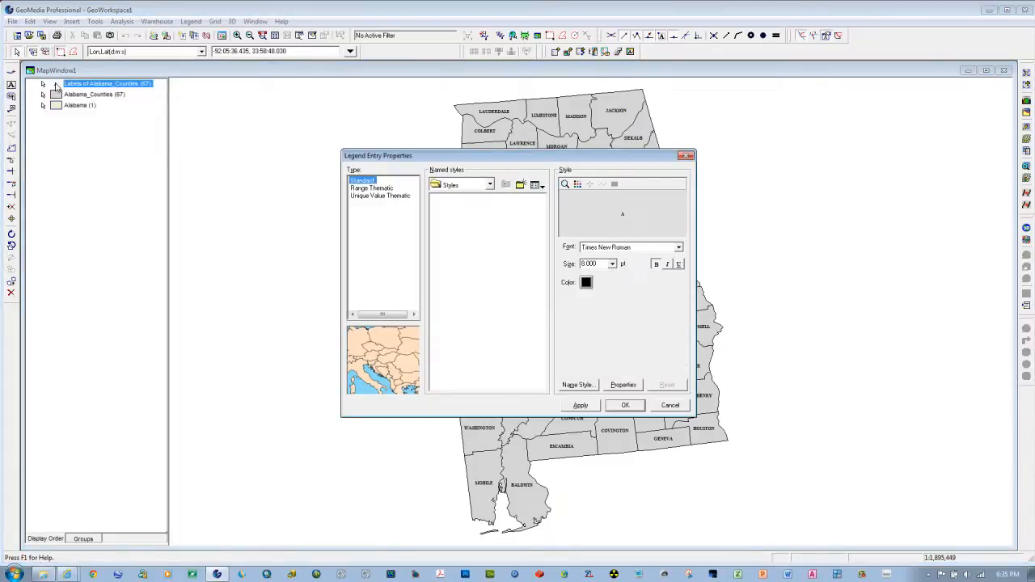
click(613, 264)
click(614, 264)
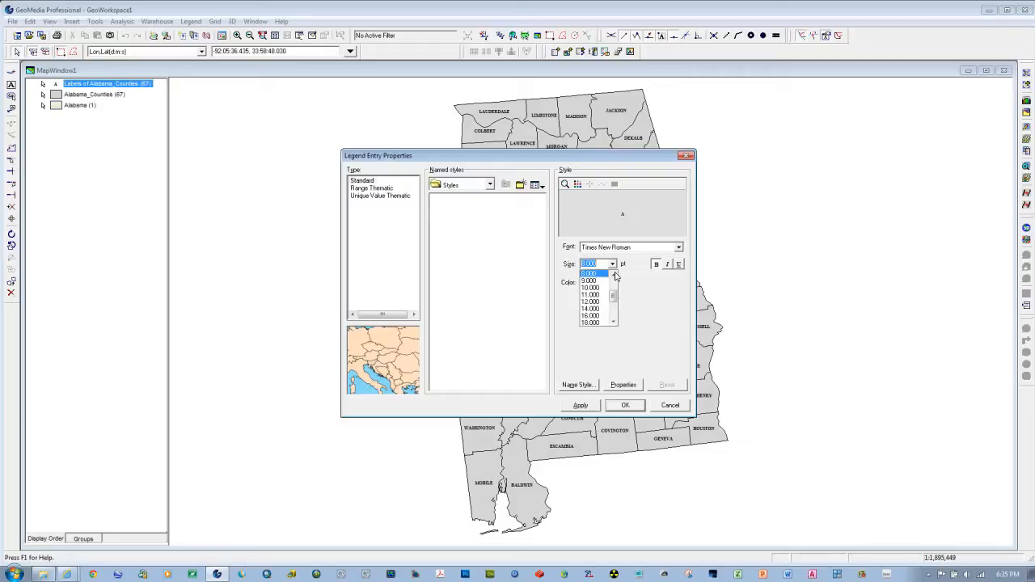
click(590, 281)
click(578, 406)
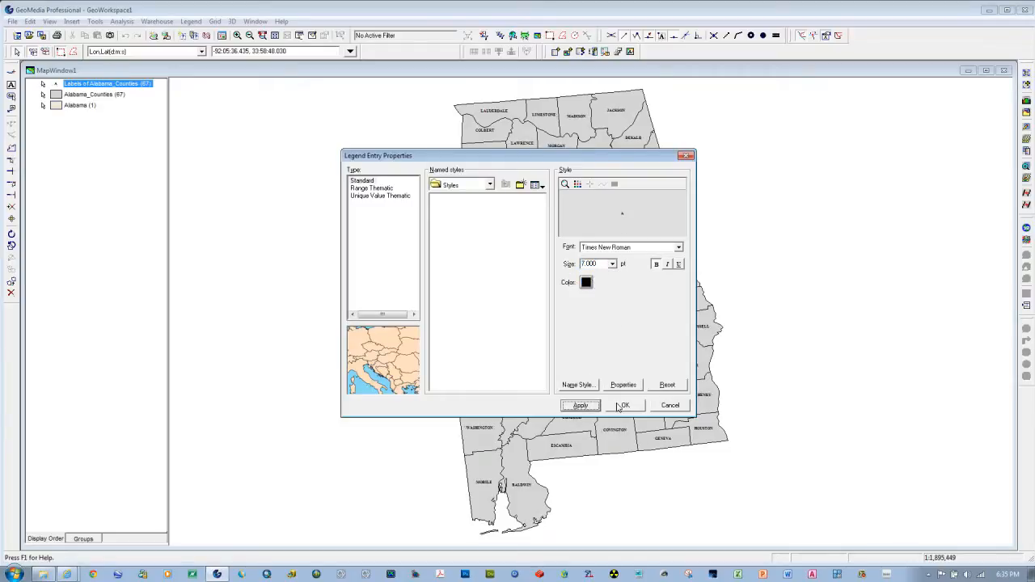
click(619, 407)
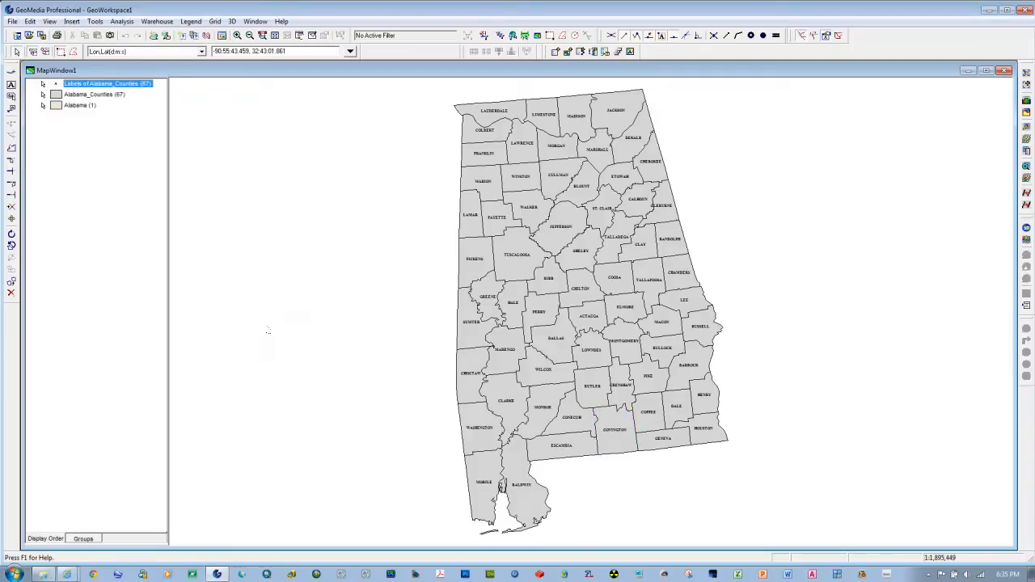
click(115, 251)
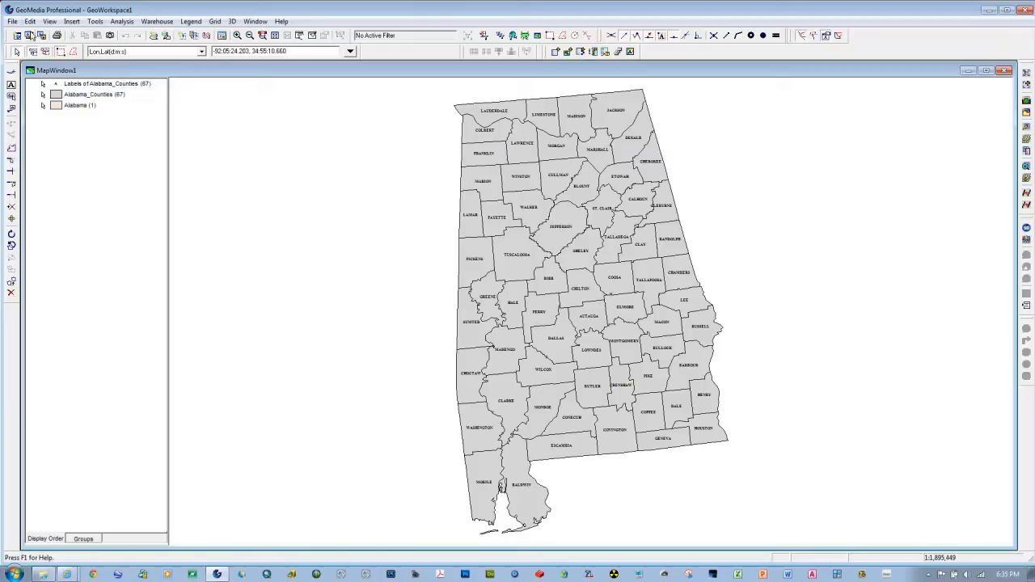
Step: Show the north arrow and the scale bar in the map window
click(52, 22)
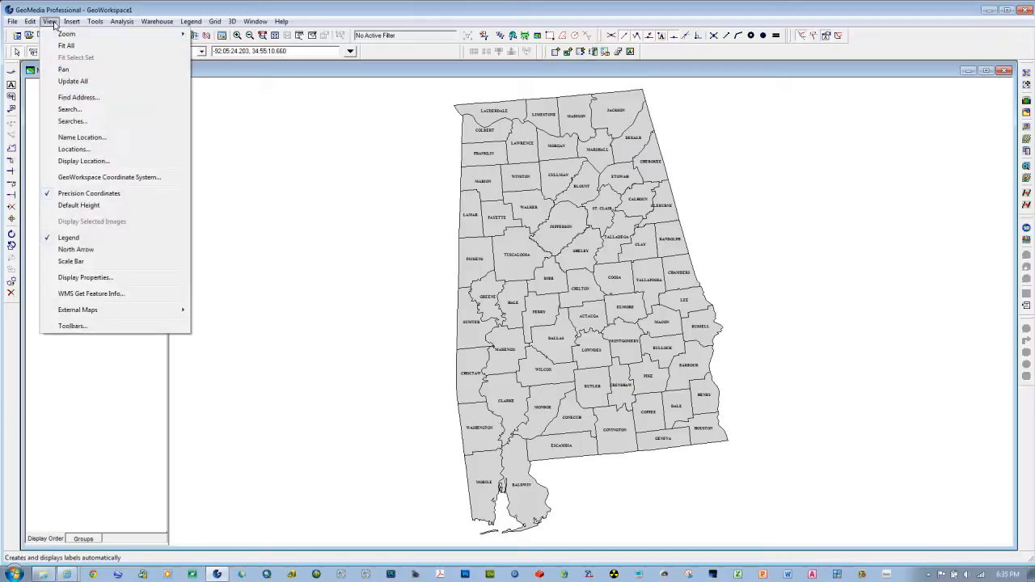
click(73, 250)
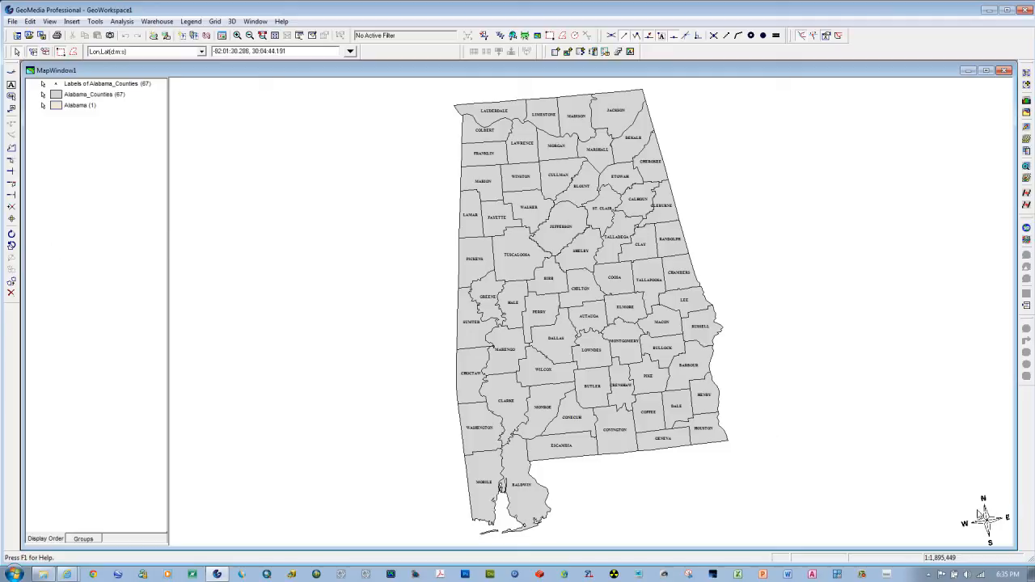
click(50, 22)
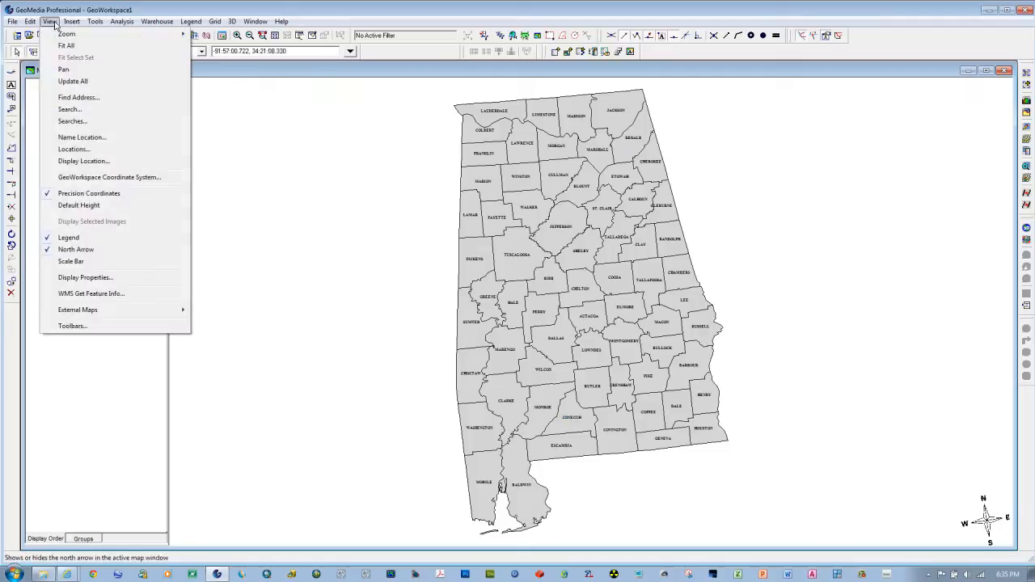
click(50, 262)
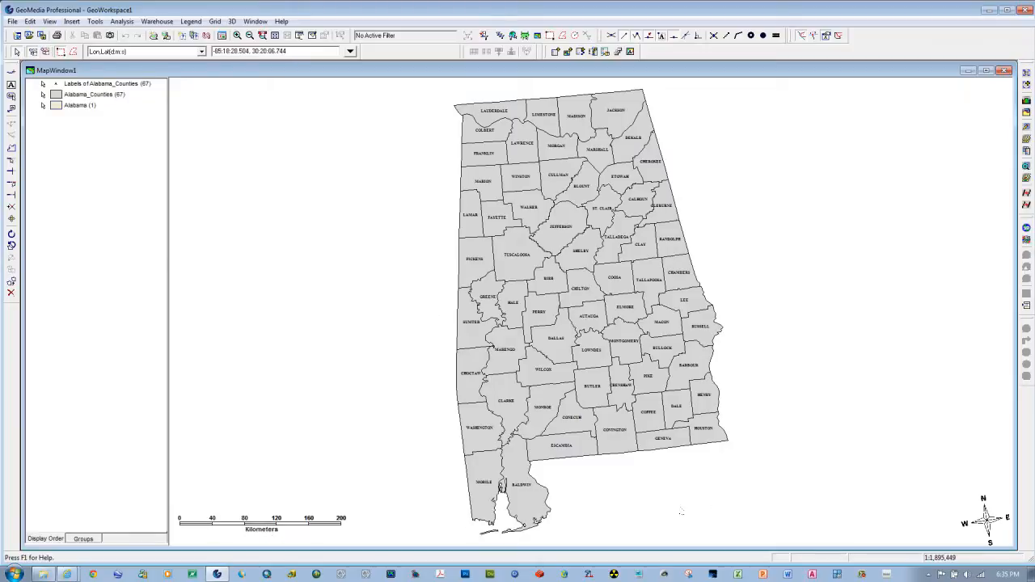
Step: Set the scale bar's interval unit to miles (mi)
click(280, 528)
mouse_move(280, 528)
mouse_down()
mouse_move(326, 494)
mouse_move(282, 527)
mouse_up()
double_click(271, 527)
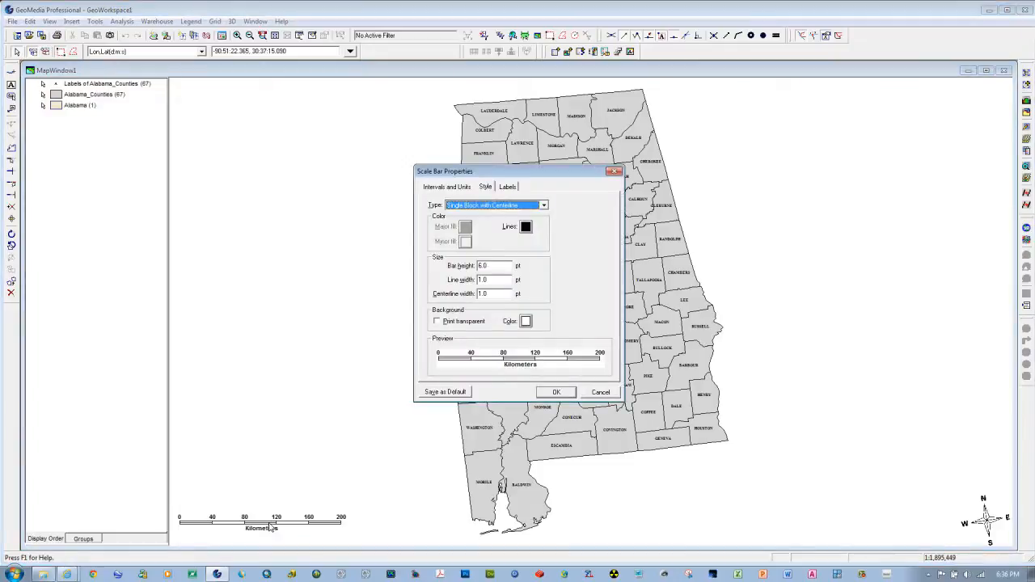
click(452, 188)
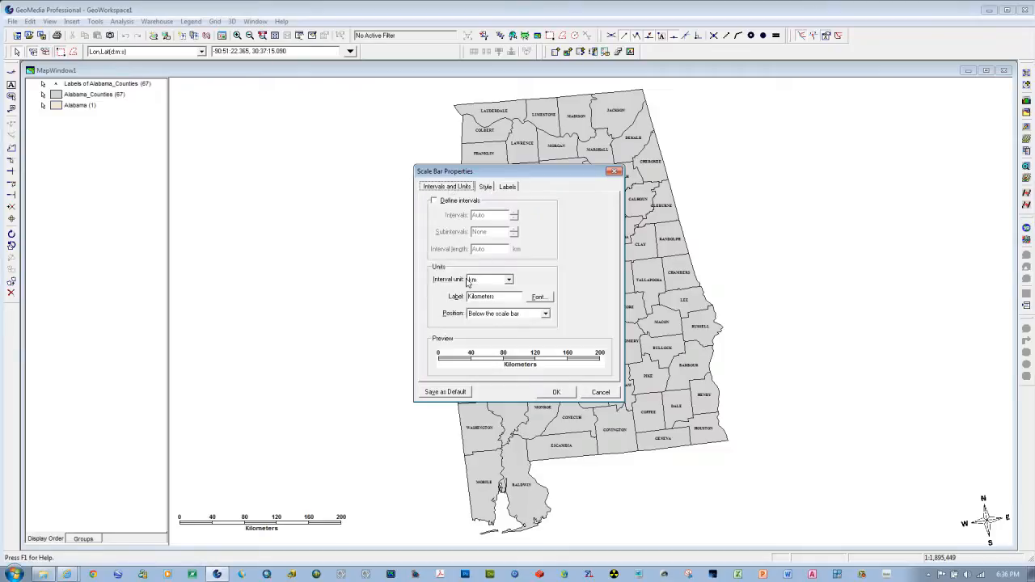
click(509, 279)
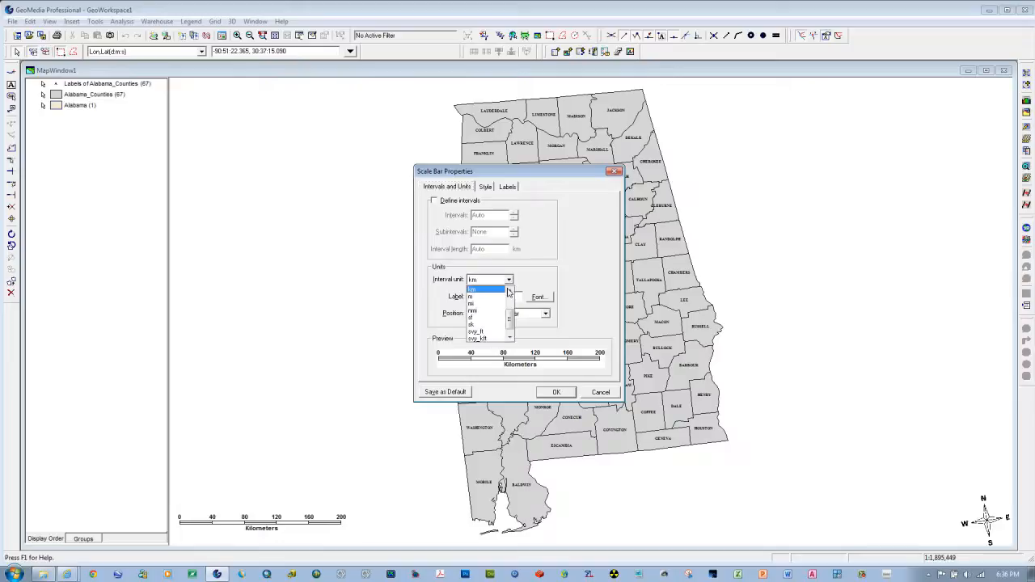
click(487, 307)
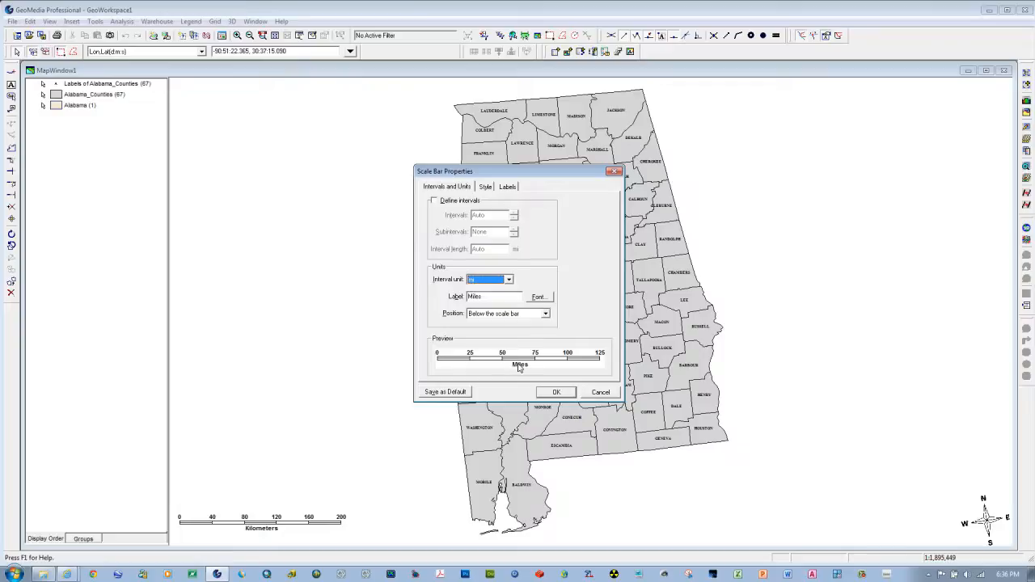
Step: Change the scale bar's type to Double Block and apply the scale bar properties
click(485, 187)
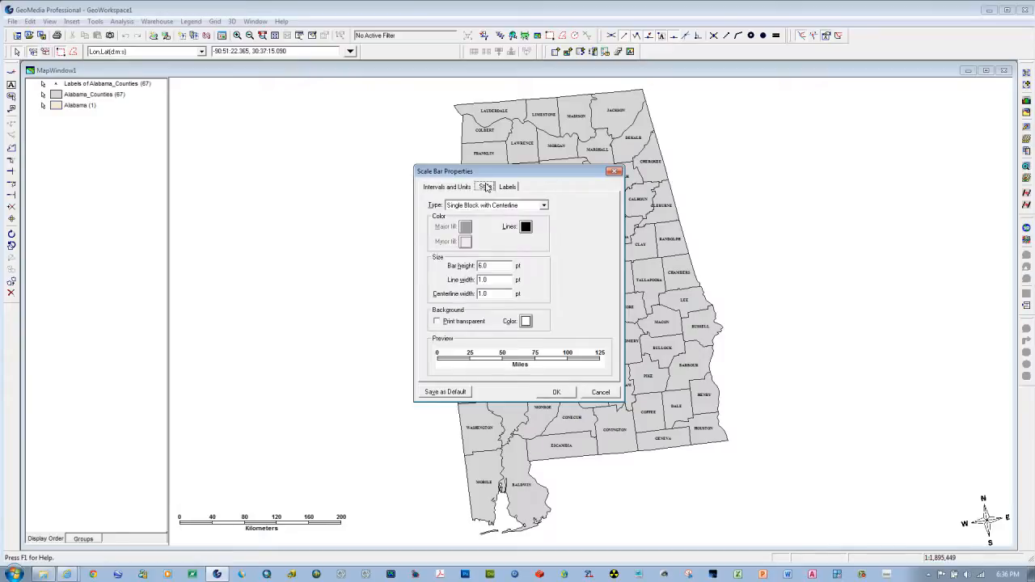
click(544, 205)
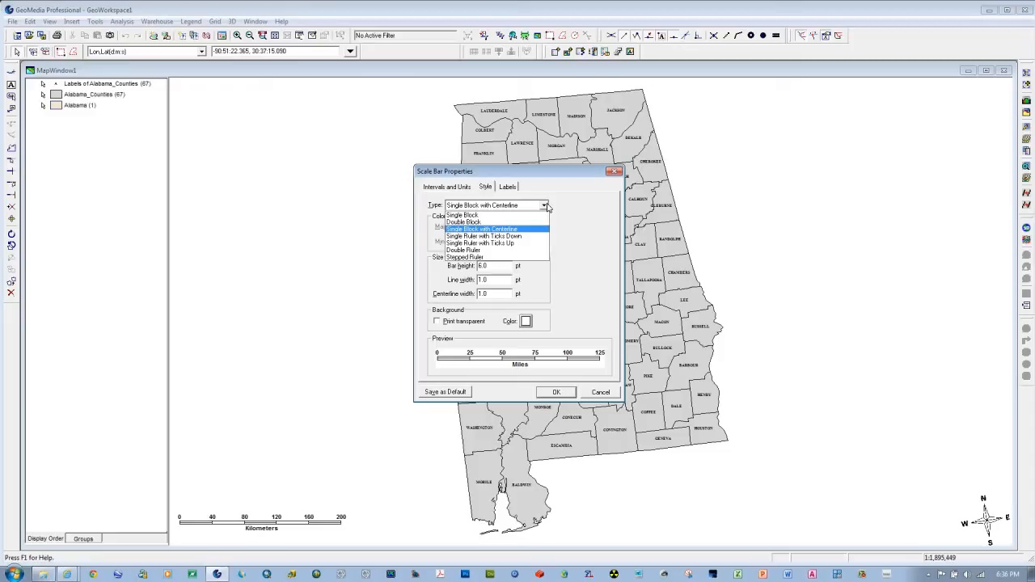
click(472, 221)
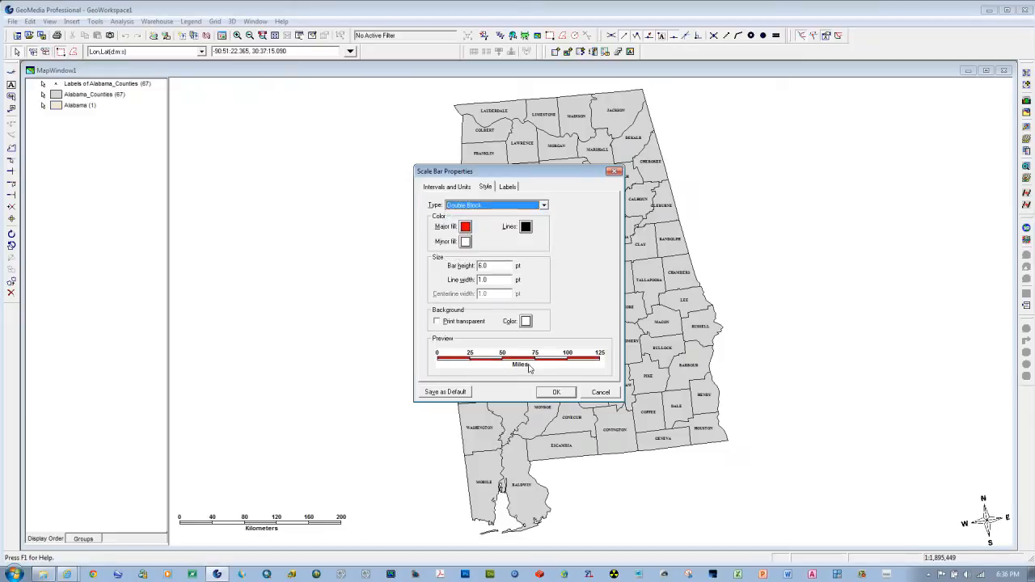
click(556, 392)
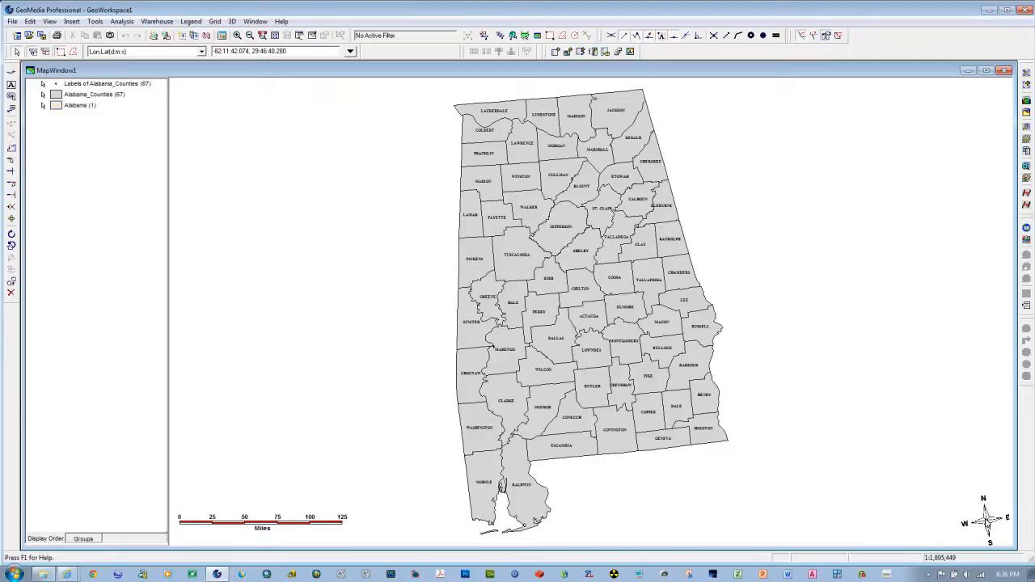
Step: Try other symbols for the north arrow and choose arrow17.wmf
double_click(987, 522)
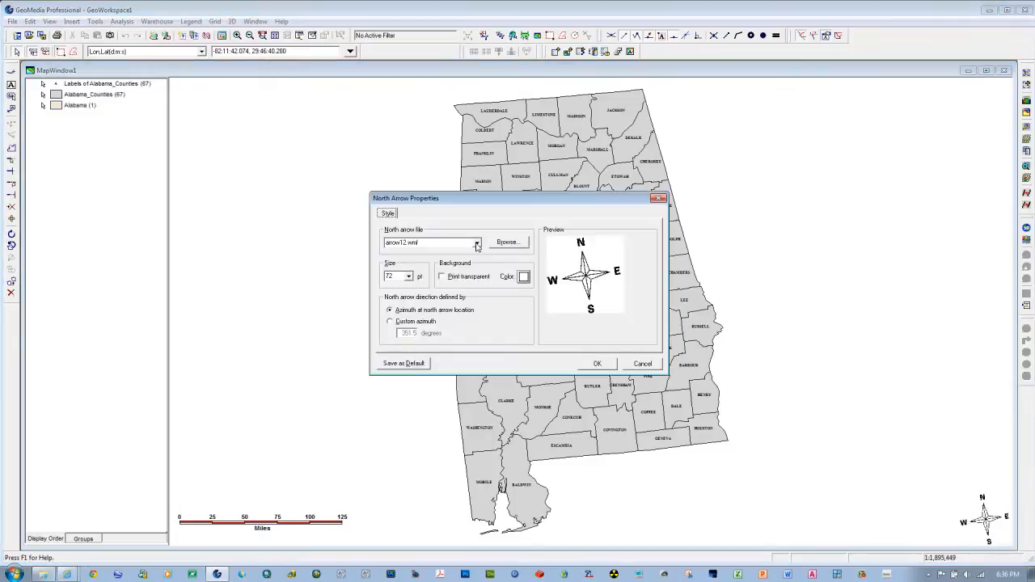
click(477, 242)
click(431, 266)
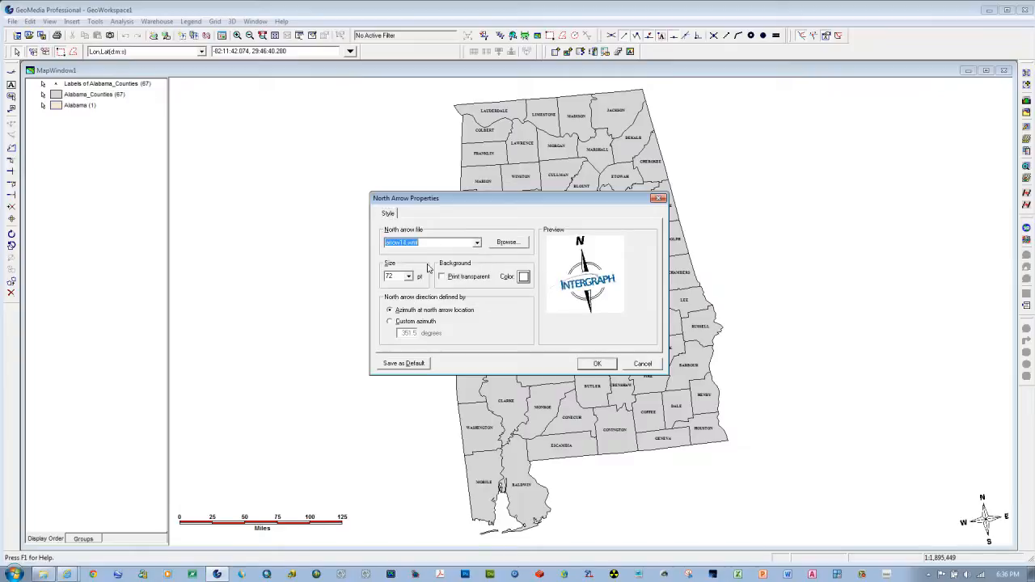
click(477, 243)
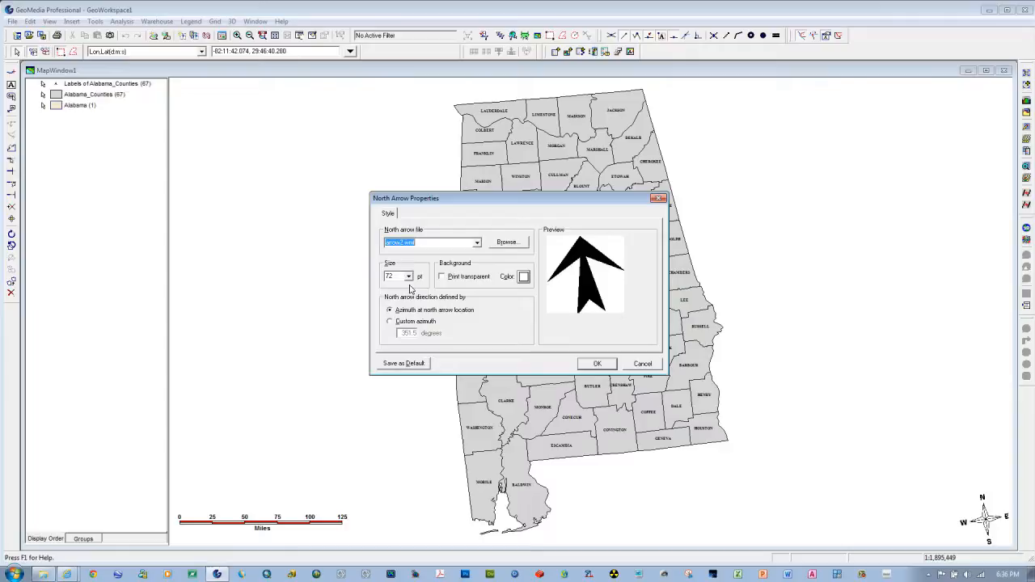
click(476, 242)
scroll(428, 273, down, 4)
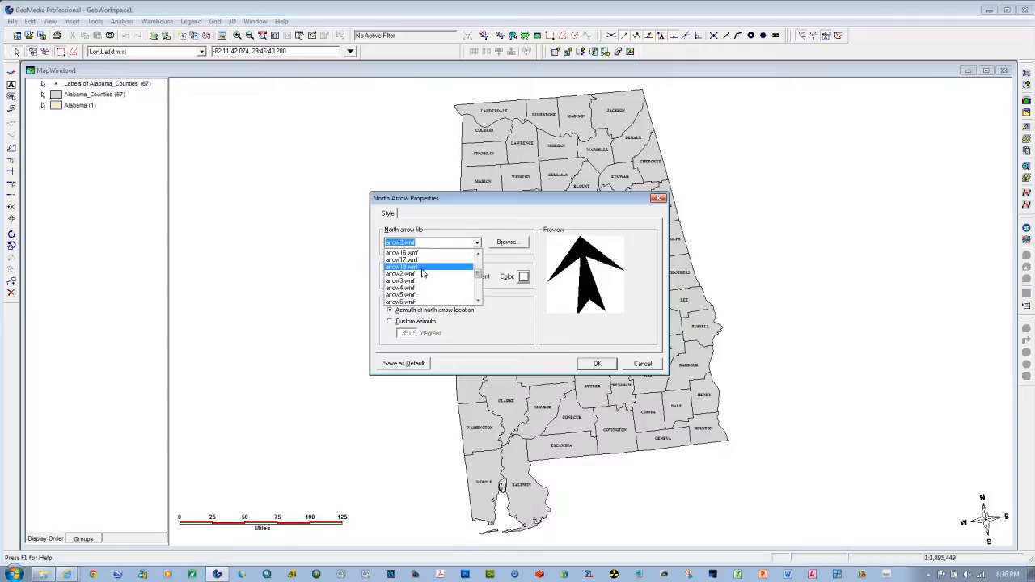
click(409, 264)
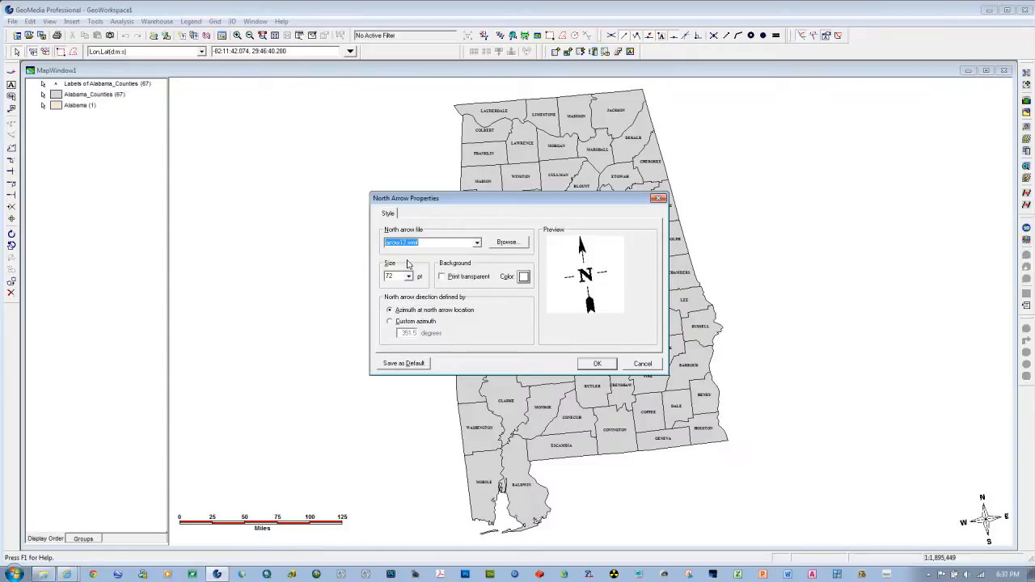
Step: Make the north arrow smaller and move it closer to the lower-right corner of the map
click(408, 276)
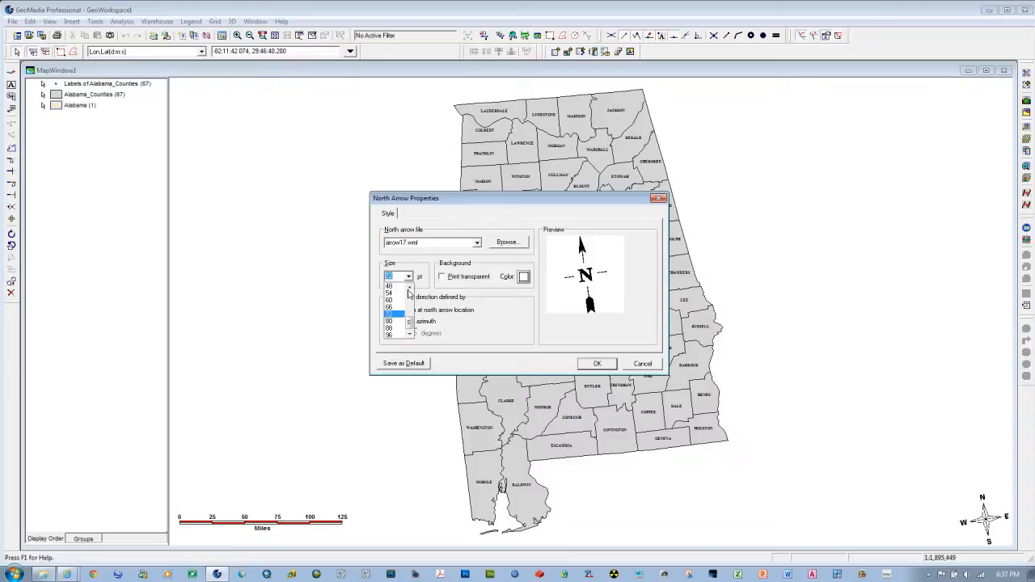
click(399, 302)
click(597, 364)
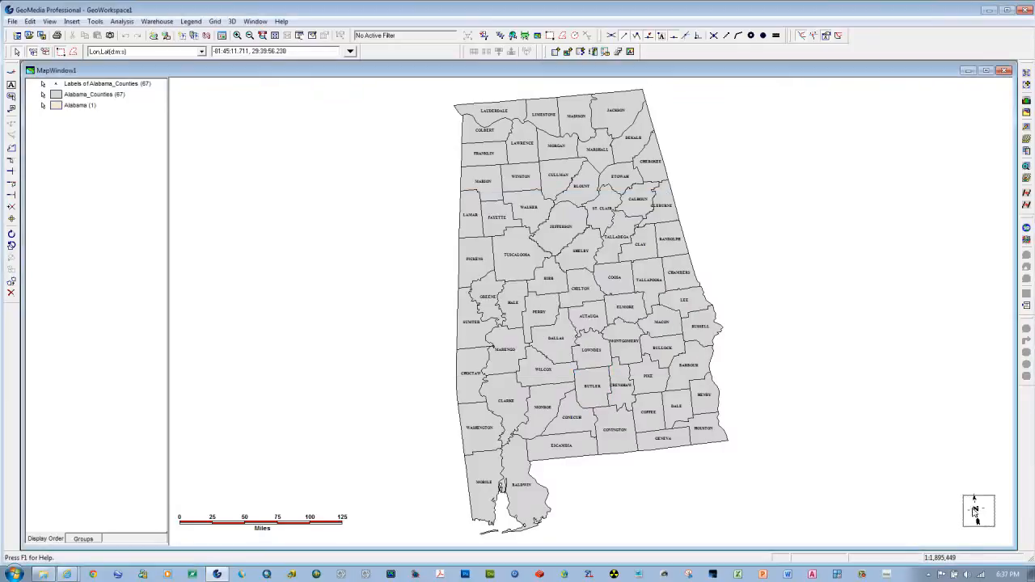
drag(978, 525, 991, 535)
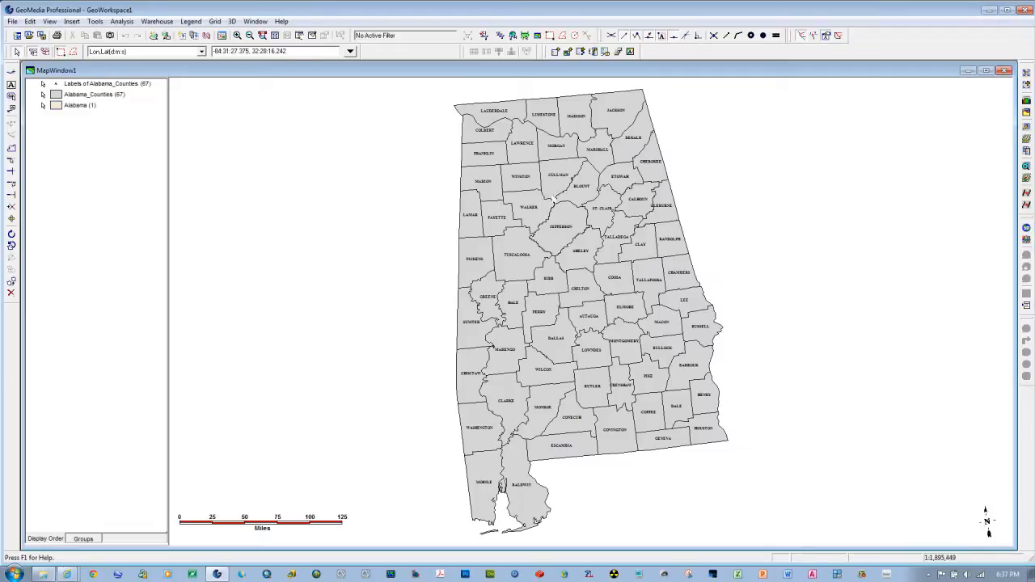
Step: Zoom out twice from the center of Alabama to examine the labels and scale bar at smaller map scales
click(249, 36)
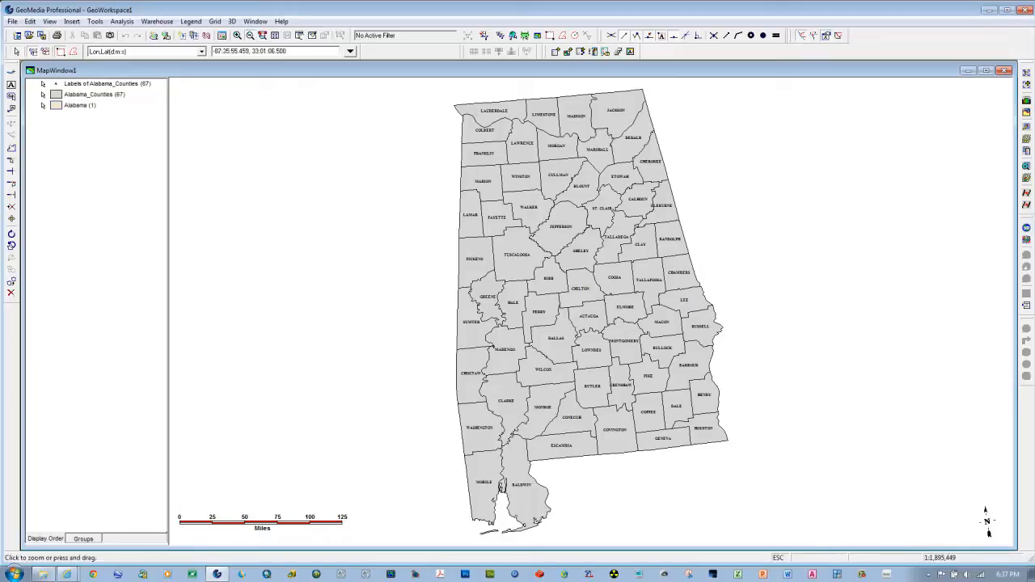
click(577, 301)
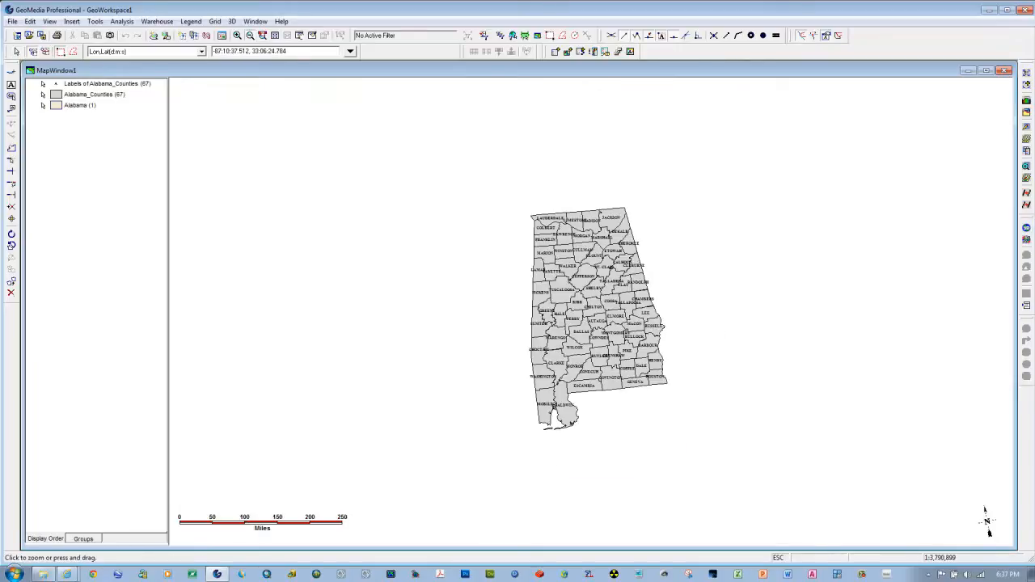
click(579, 297)
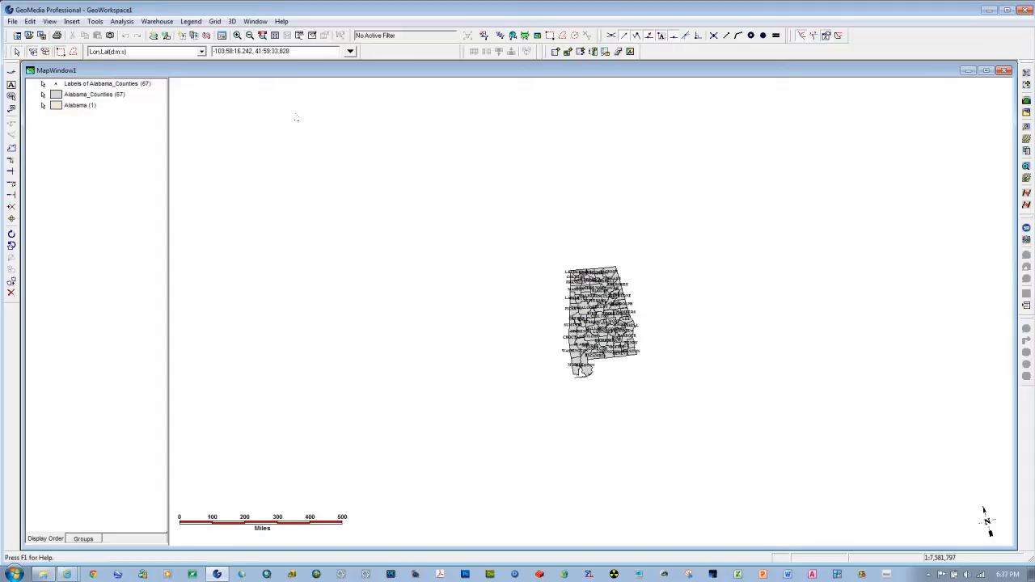
Step: Fit the map to Alabama's full extent and change the zoom about the state's center to compare the labels and scale bar
click(275, 35)
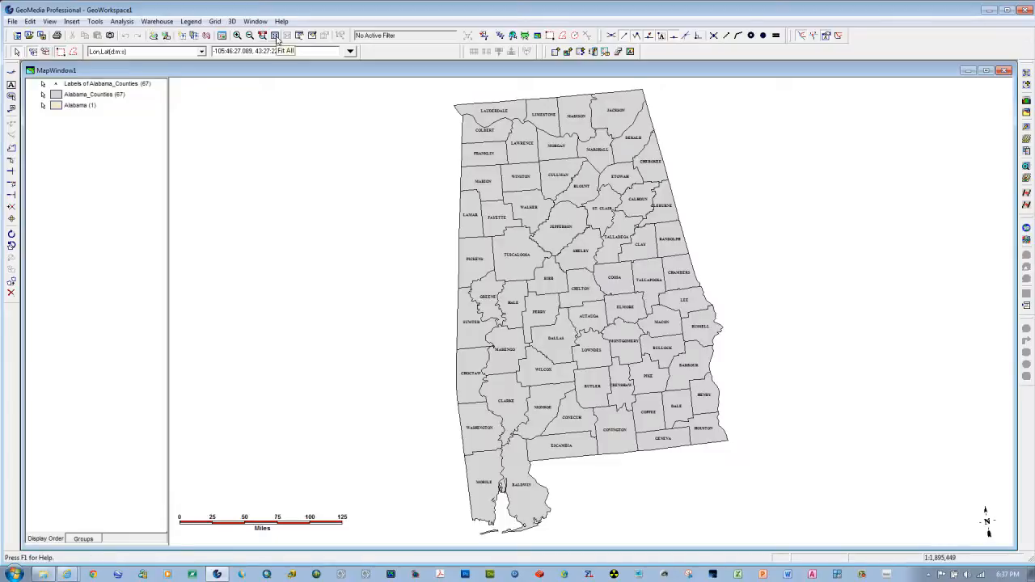
click(237, 36)
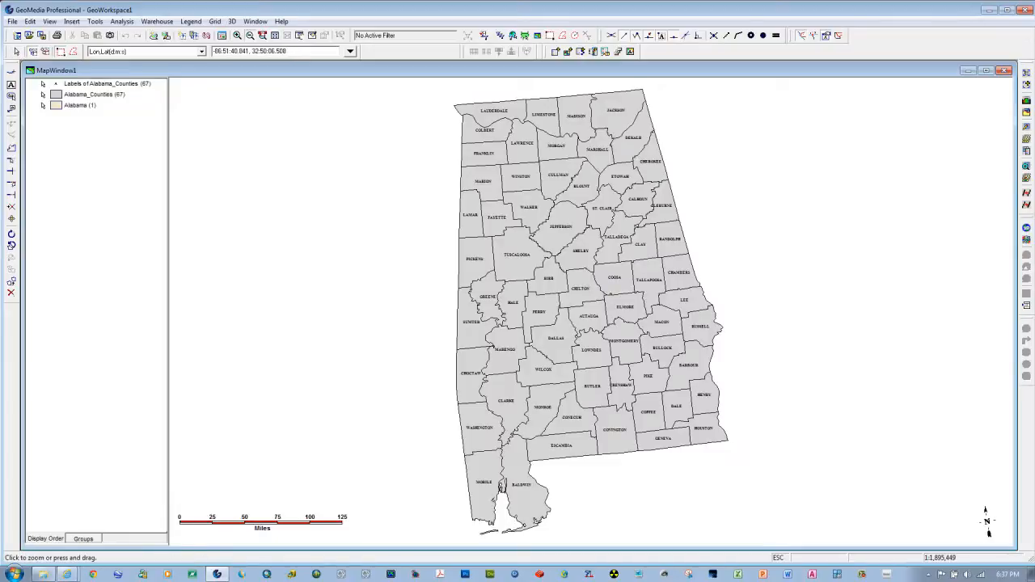
click(568, 291)
key(Escape)
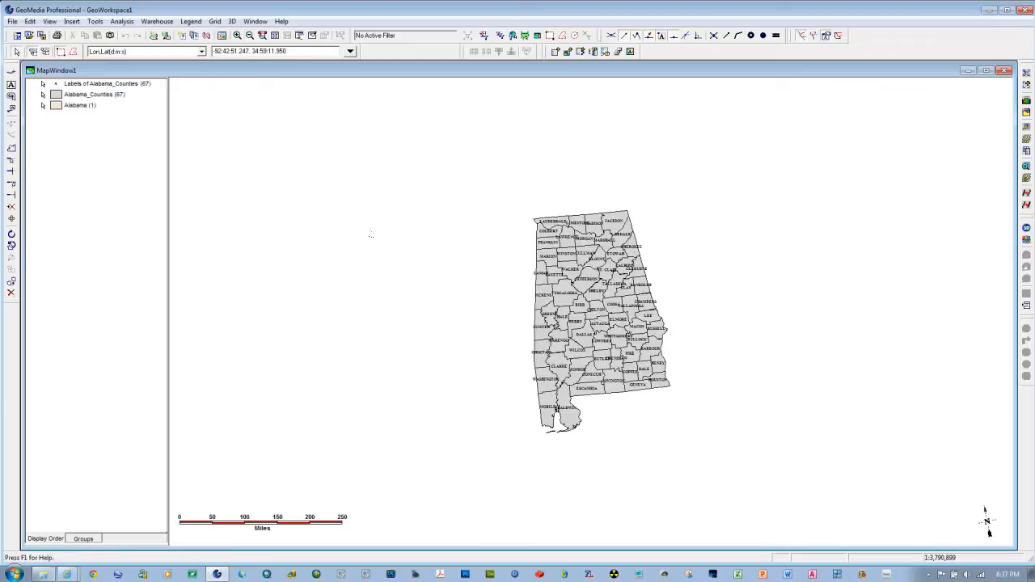
Step: Zoom to a rectangle enclosing Alabama and move the scale bar just below the state's southeastern part
click(237, 37)
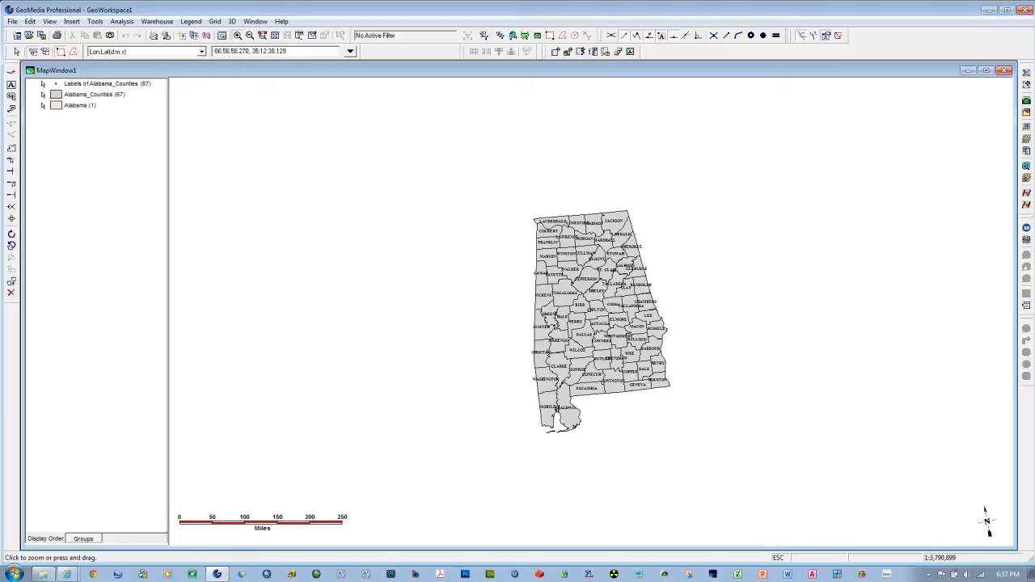
drag(573, 203, 578, 215)
drag(602, 312, 615, 454)
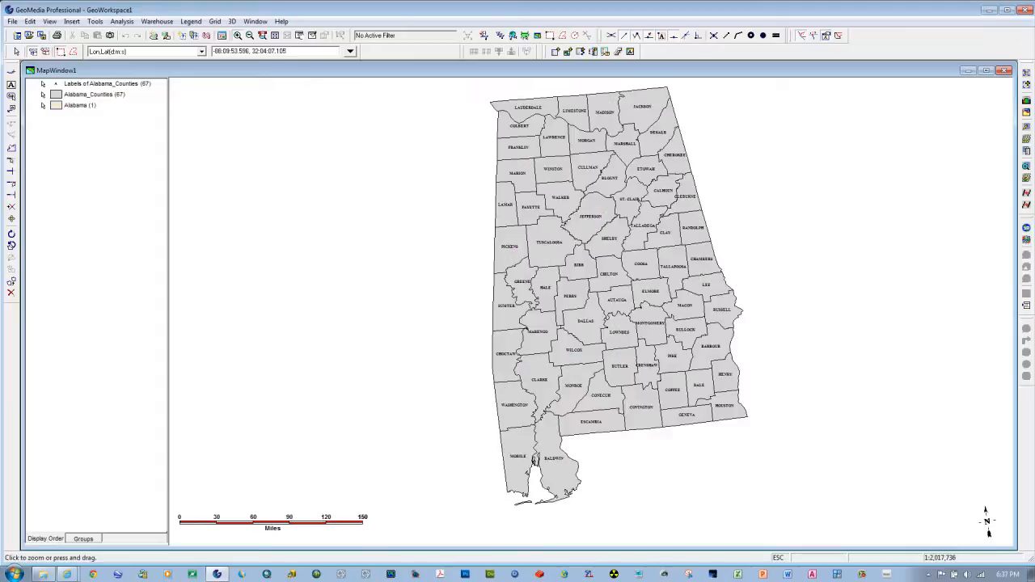
key(Escape)
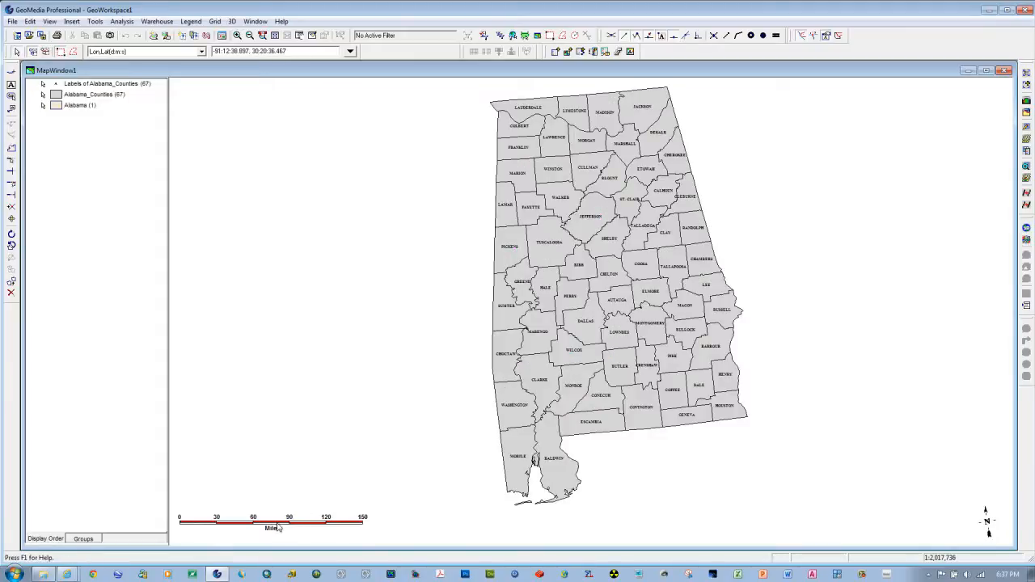
drag(275, 527, 639, 523)
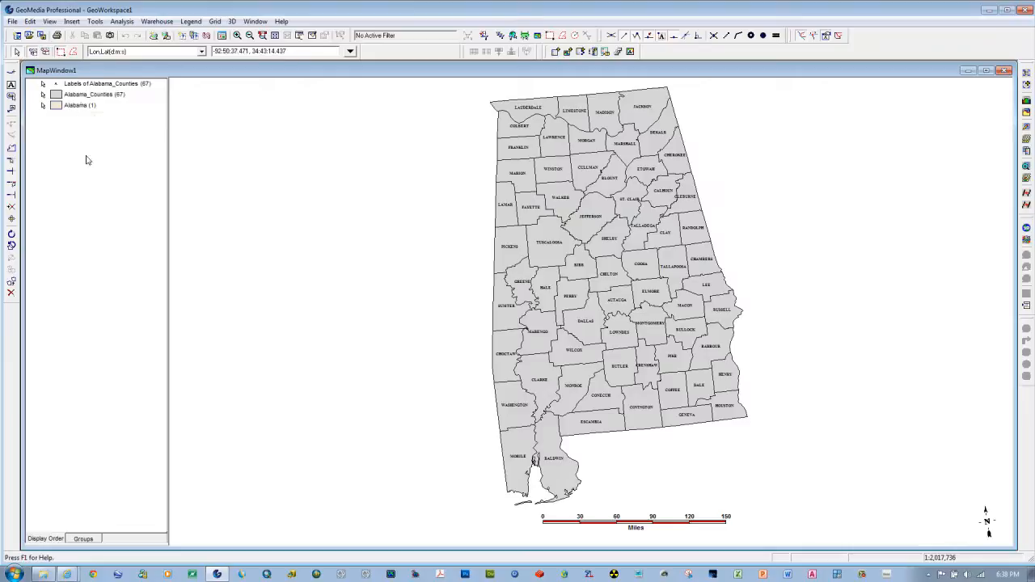
Step: Open the GeoWorkspace coordinate system and examine its projection algorithm and geodetic datum
click(49, 21)
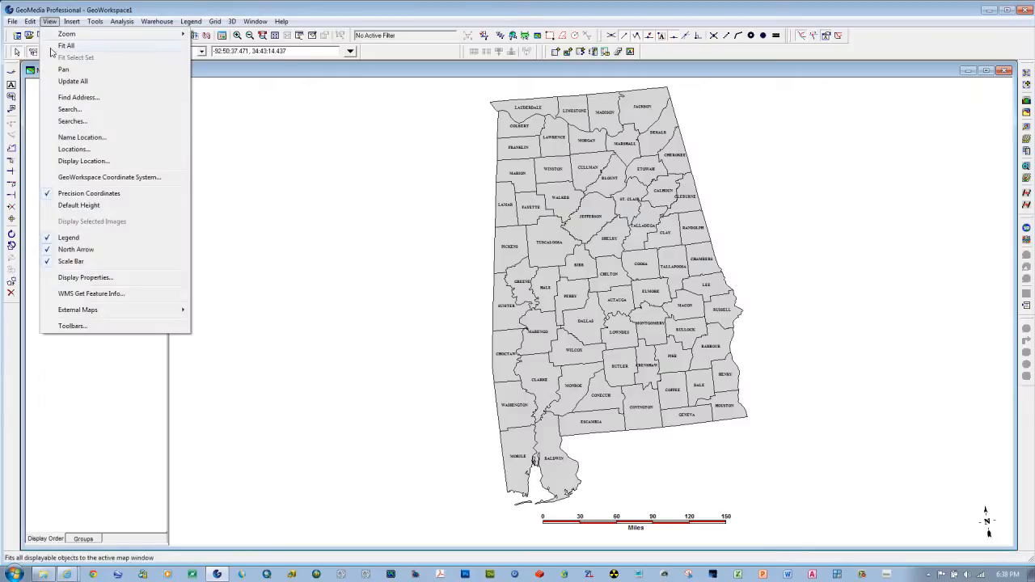
click(88, 178)
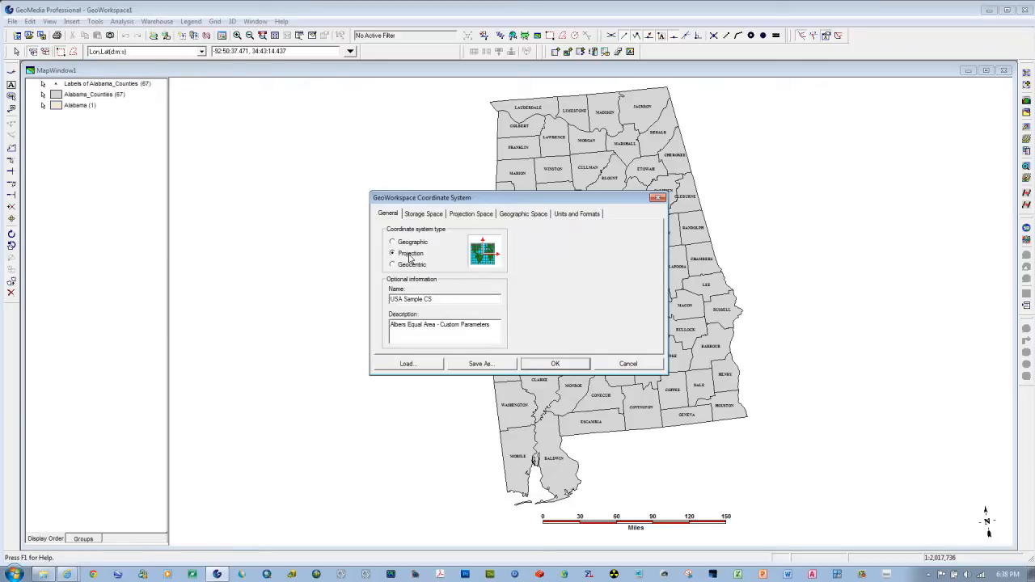
click(470, 213)
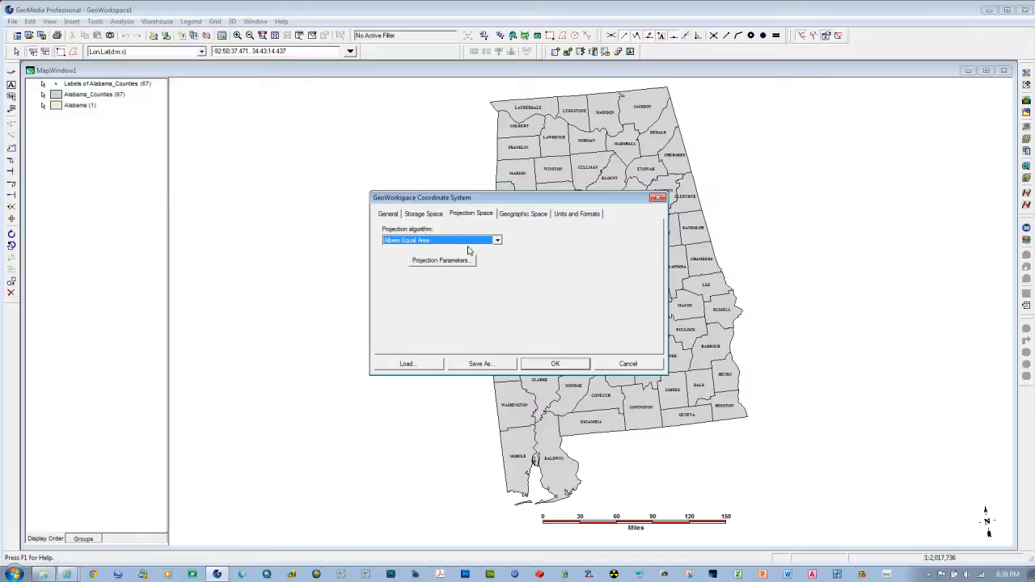
click(518, 215)
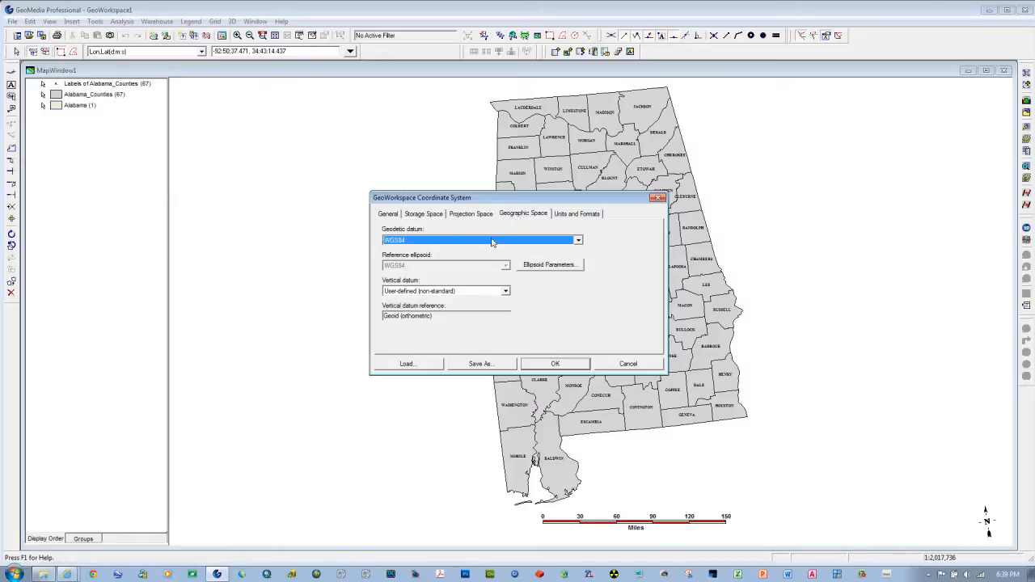
click(577, 241)
click(577, 241)
Step: Set the workspace's default distance unit to mi with a precision of .123 and apply the coordinate system settings
click(571, 215)
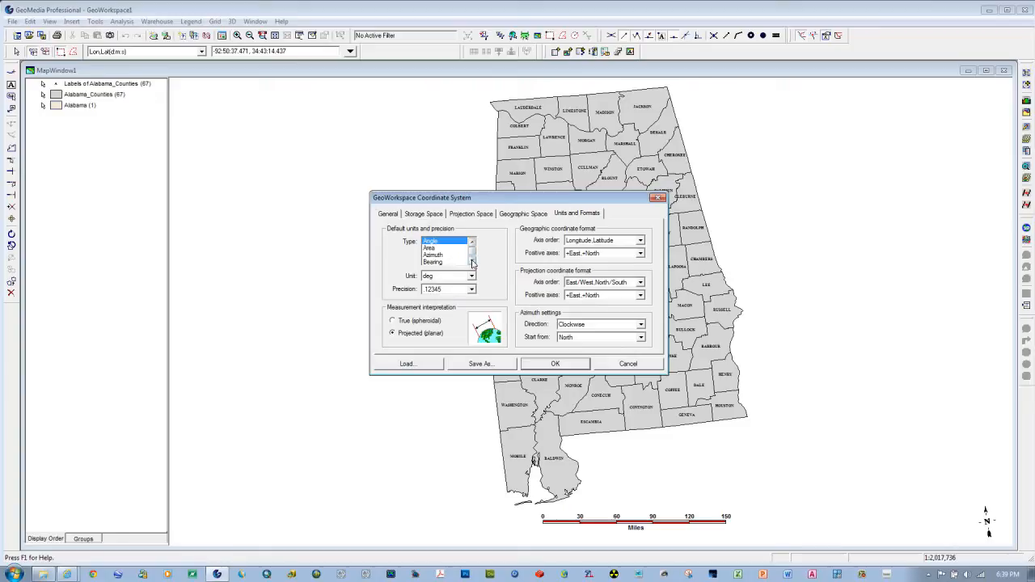
click(472, 263)
click(472, 263)
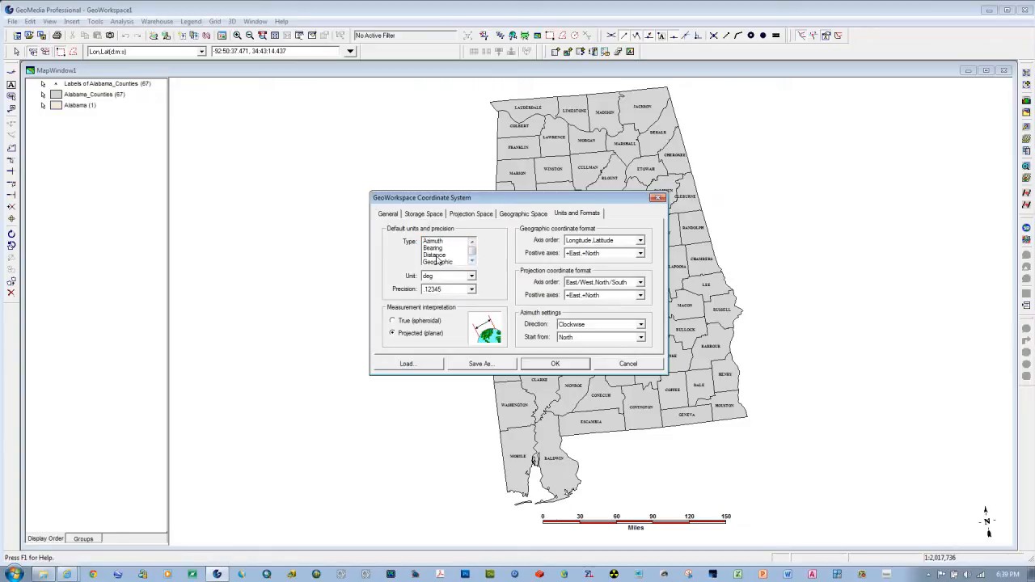
click(435, 255)
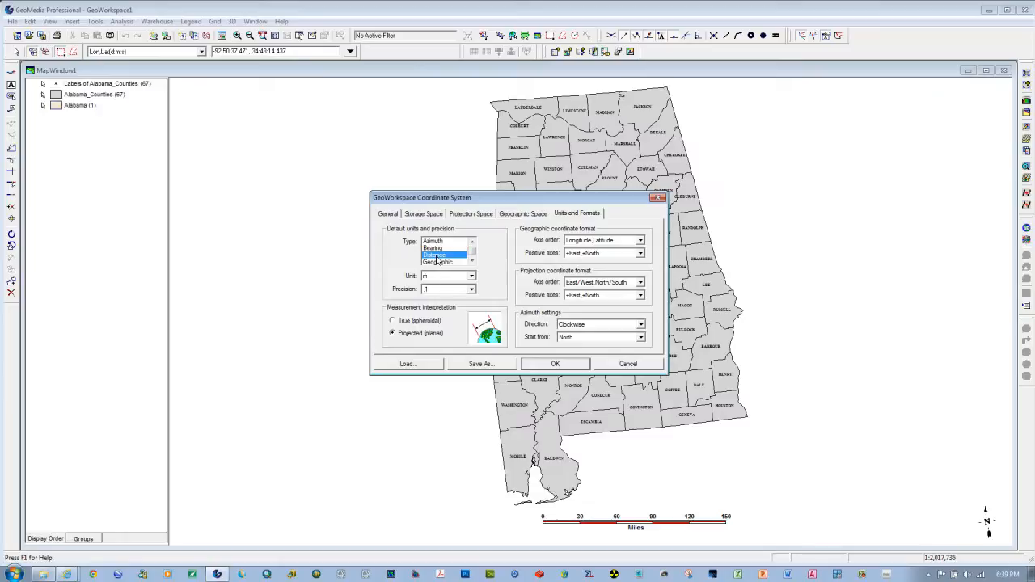
click(470, 277)
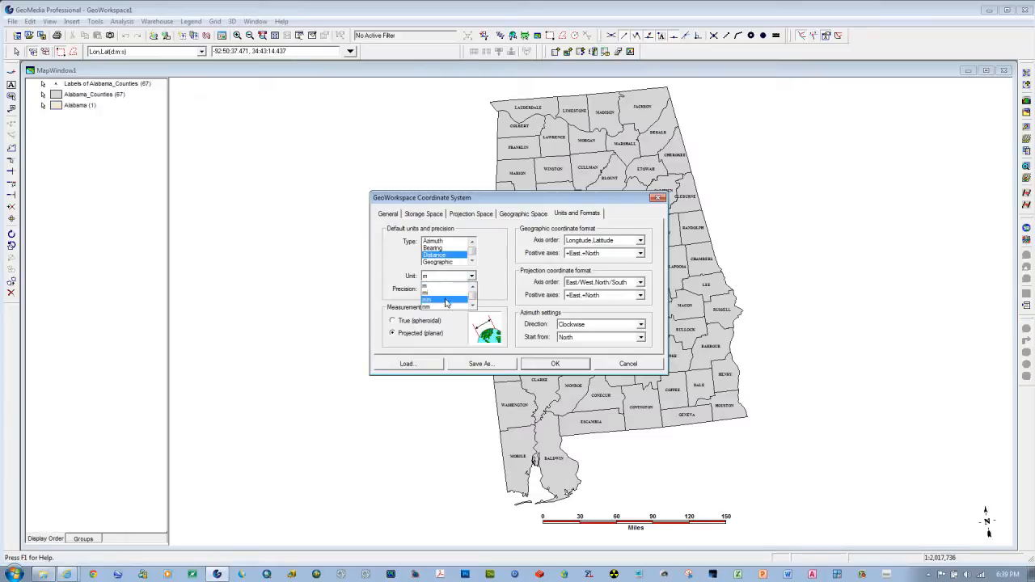
click(442, 292)
click(472, 290)
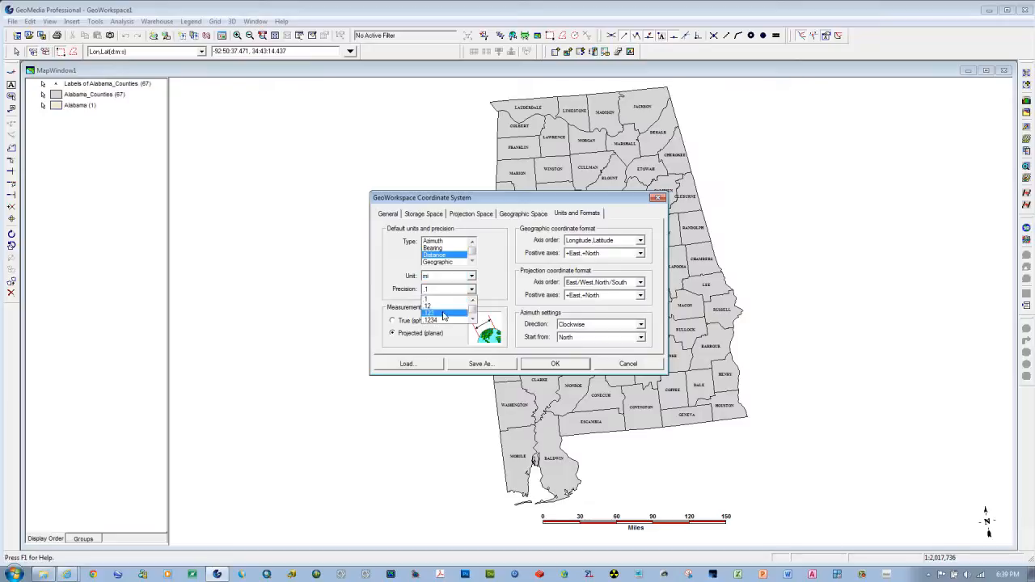
click(443, 313)
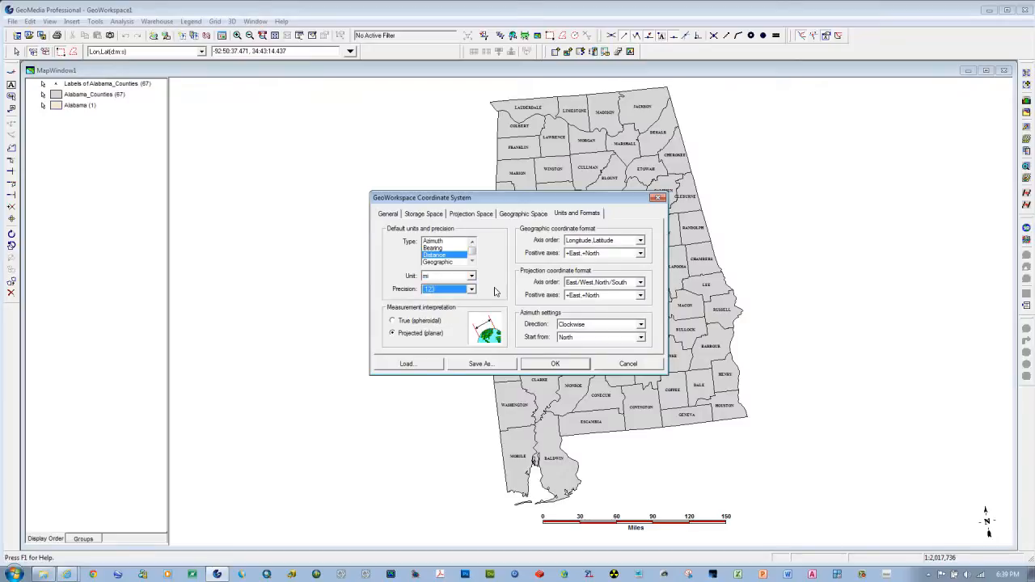
click(554, 364)
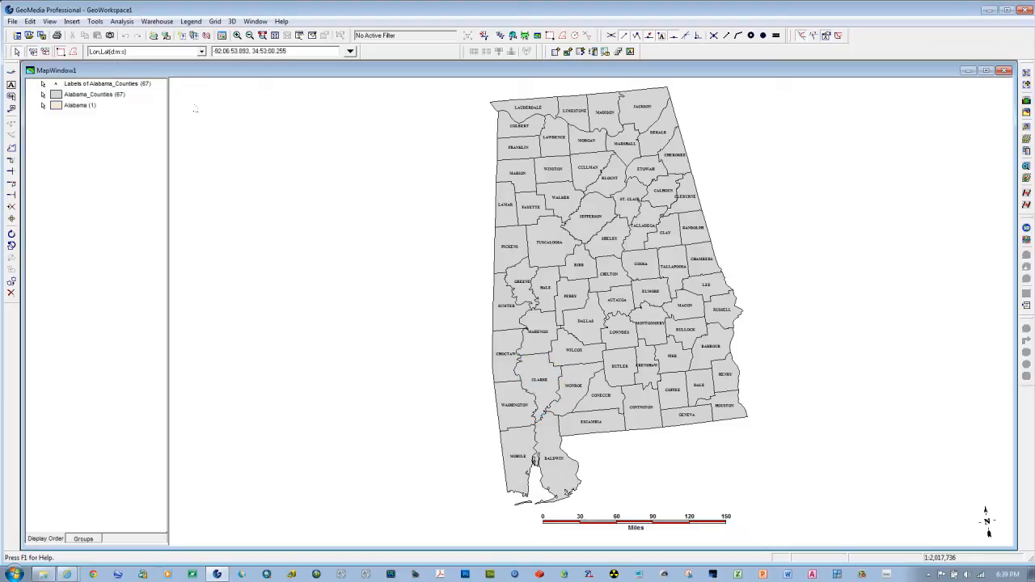
Step: Start Measure Distance/Area, place its window west of Alabama, and view the units and formats without changing them
click(95, 22)
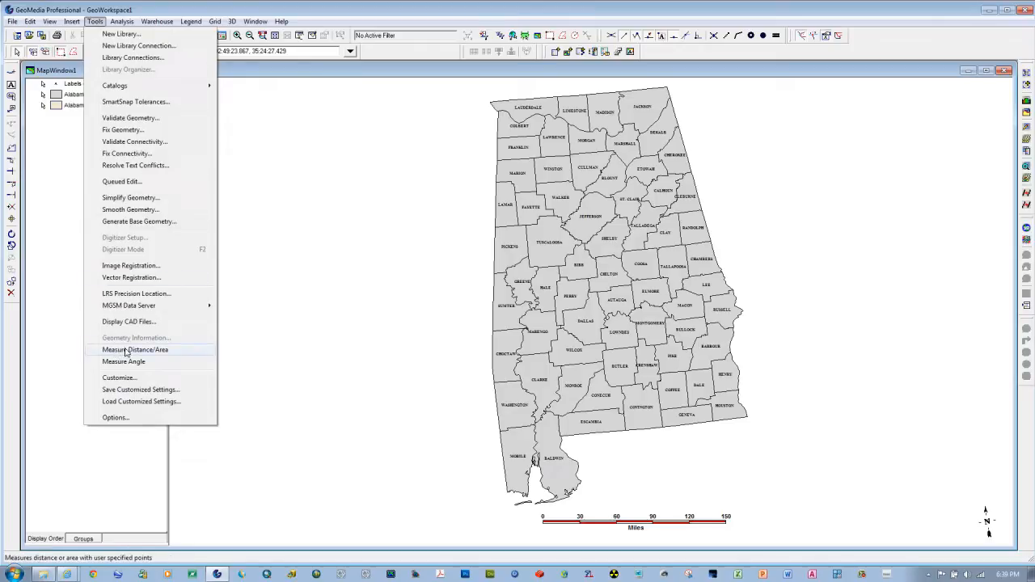
click(125, 351)
drag(484, 240, 263, 207)
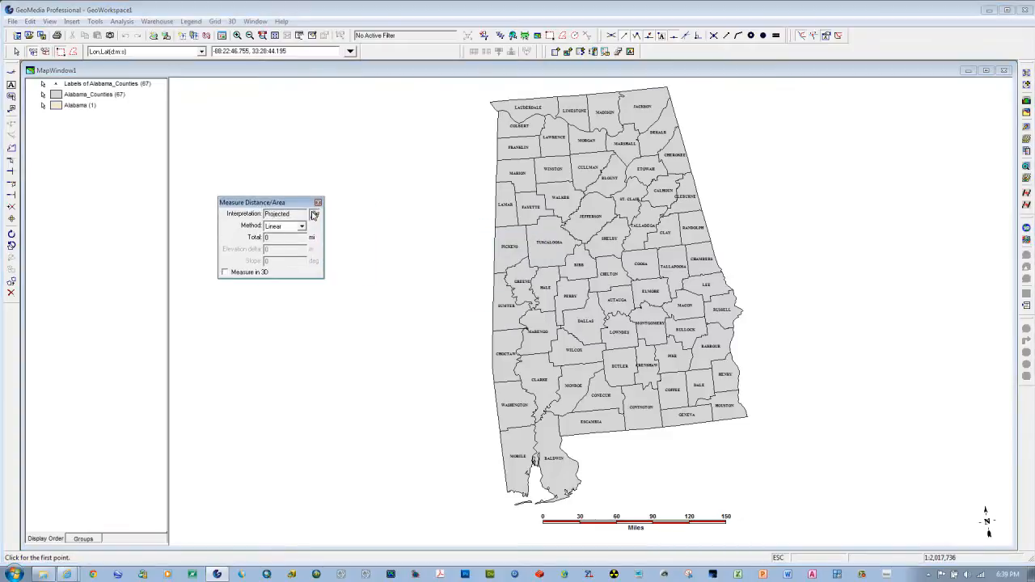
click(315, 214)
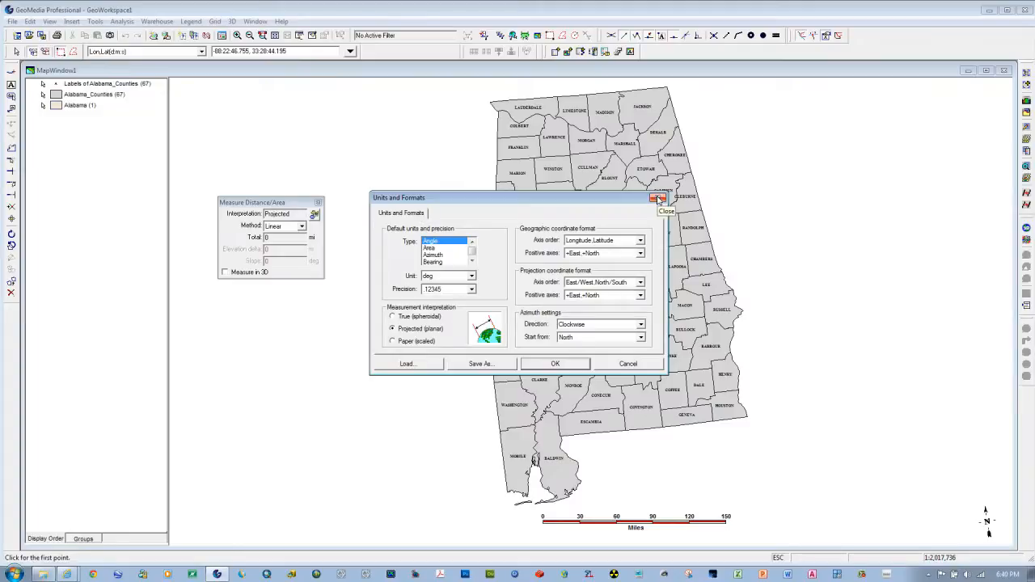
click(659, 199)
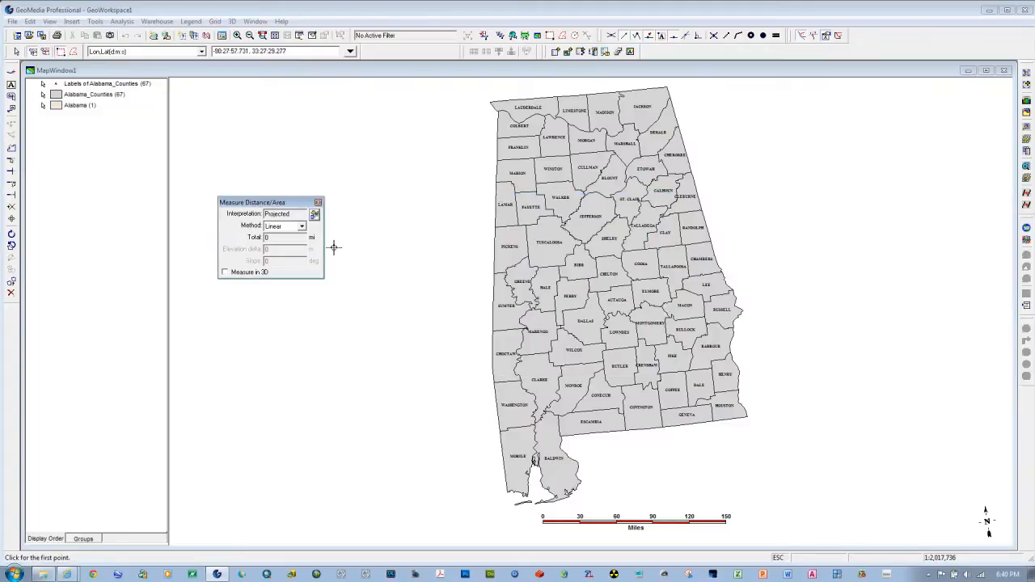
Step: Measure linearly from Alabama's western border across to the eastern border, up to the northeast corner and over to the northwest corner
click(496, 273)
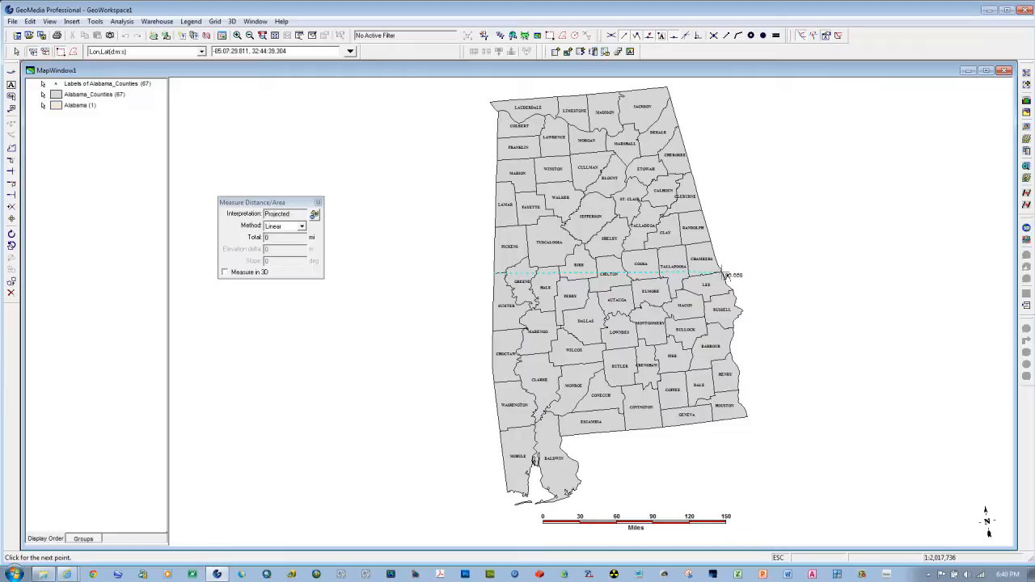
click(726, 276)
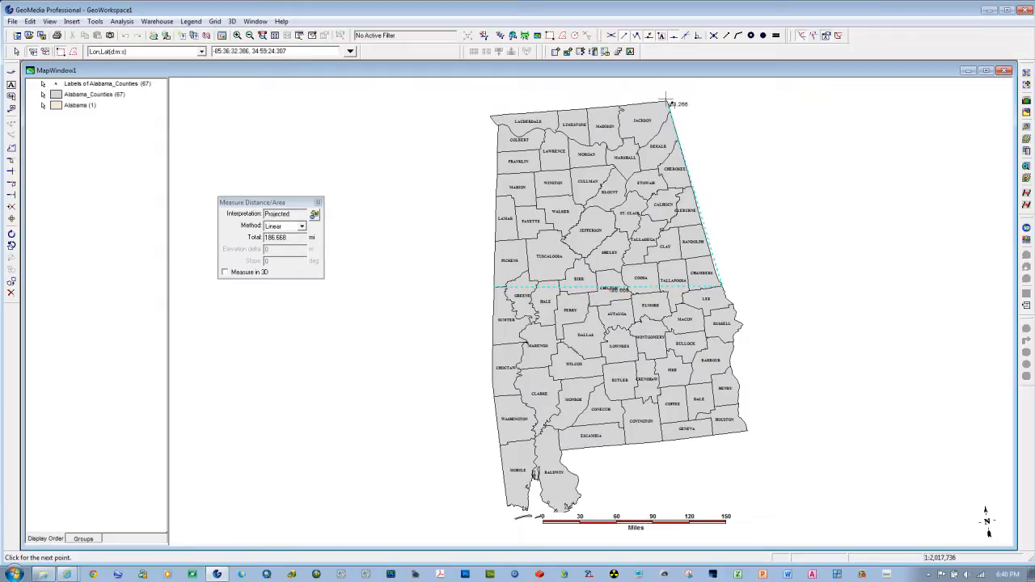
click(667, 102)
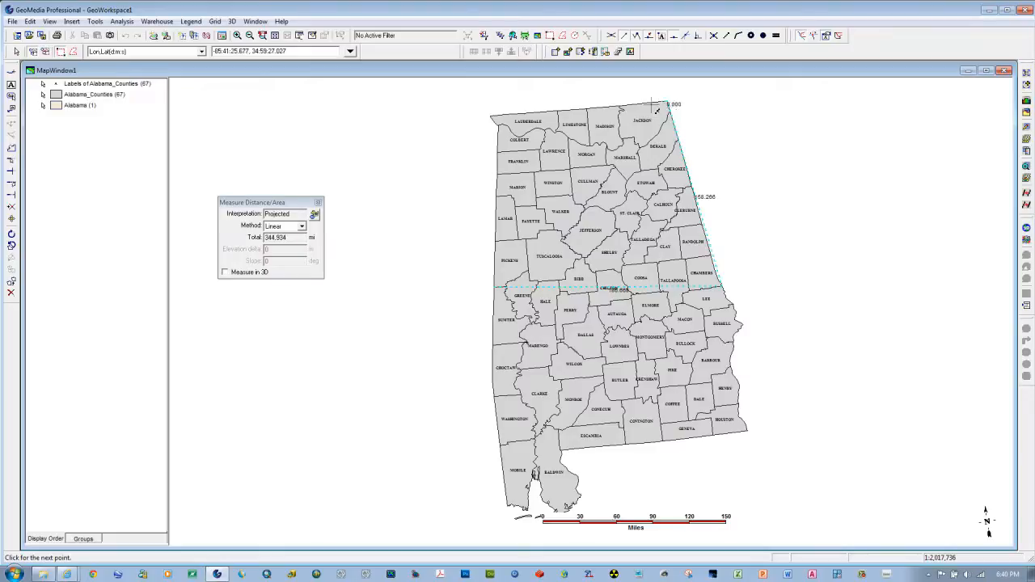
click(493, 119)
key(Escape)
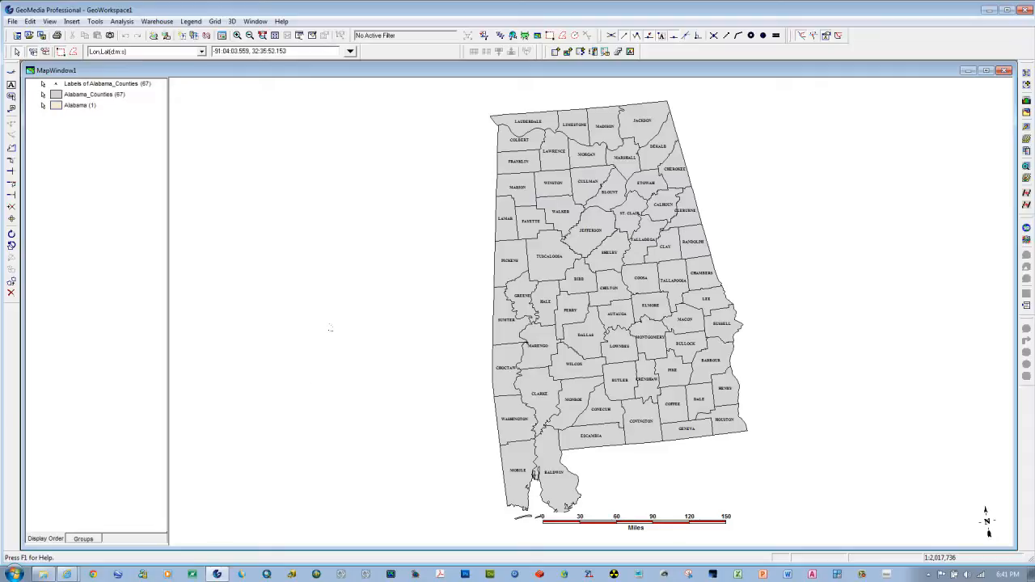
Step: Examine Montgomery County's attributes and general properties, including its area, and close them without changes
double_click(651, 354)
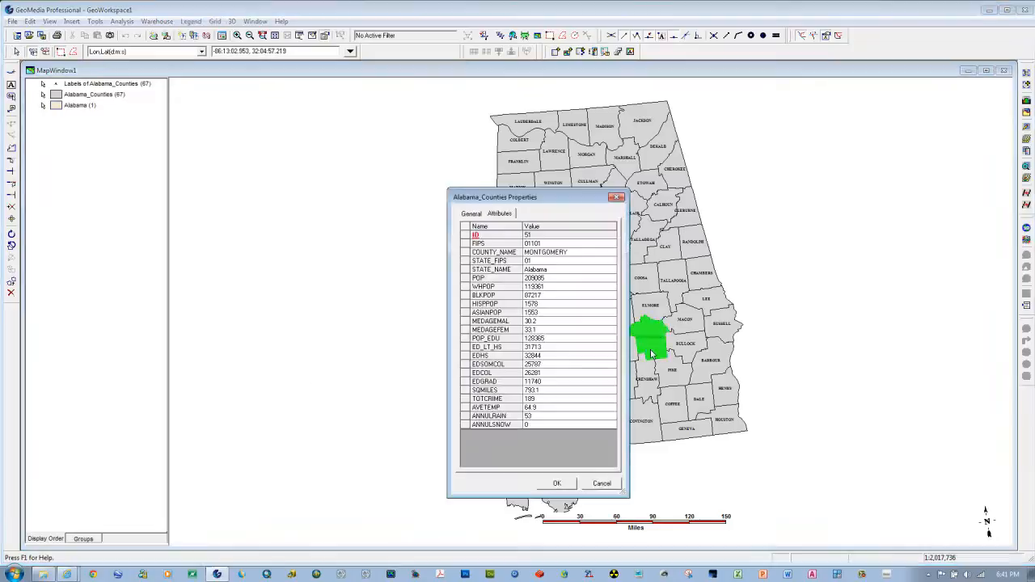
click(471, 214)
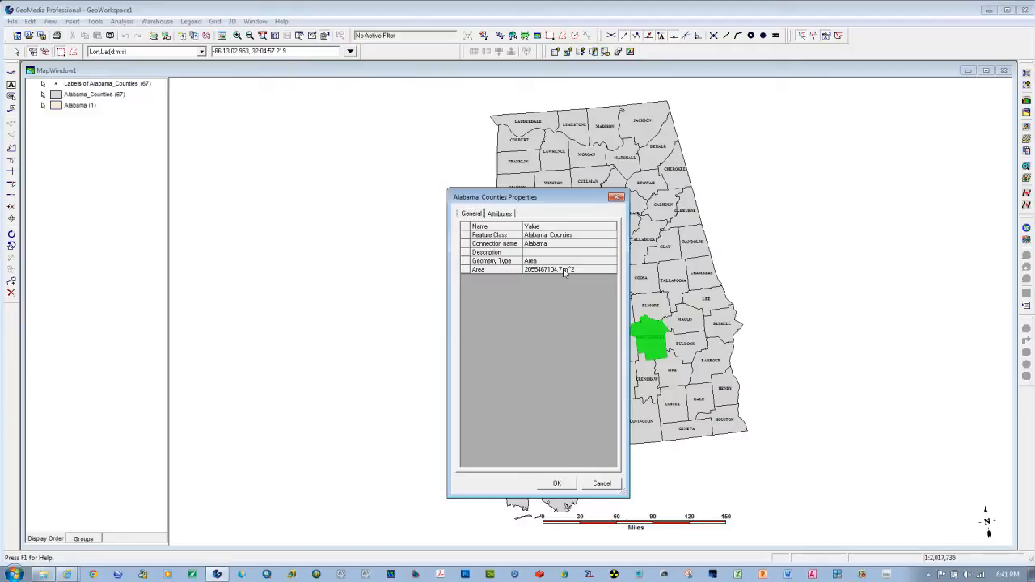
click(598, 483)
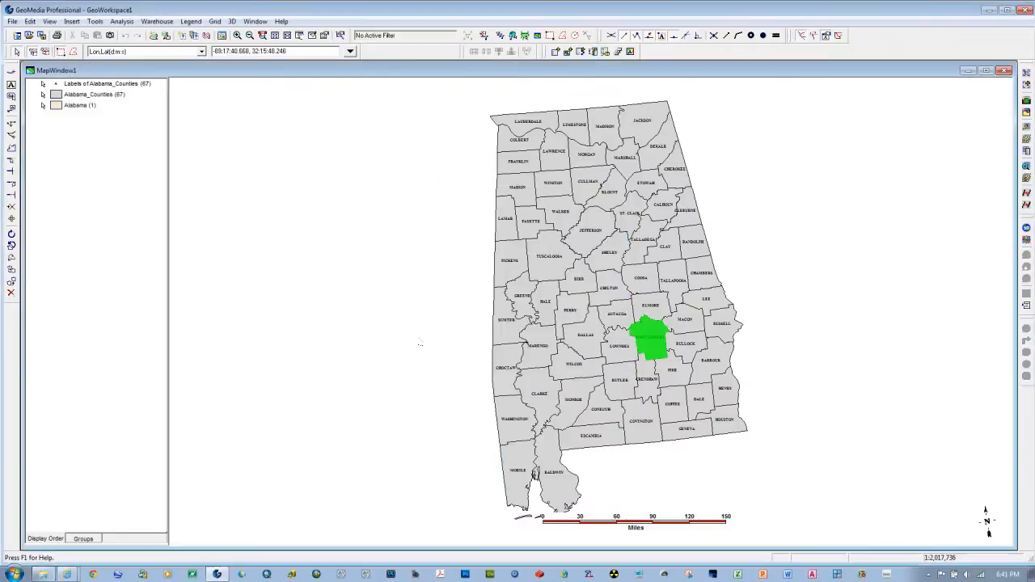
click(419, 342)
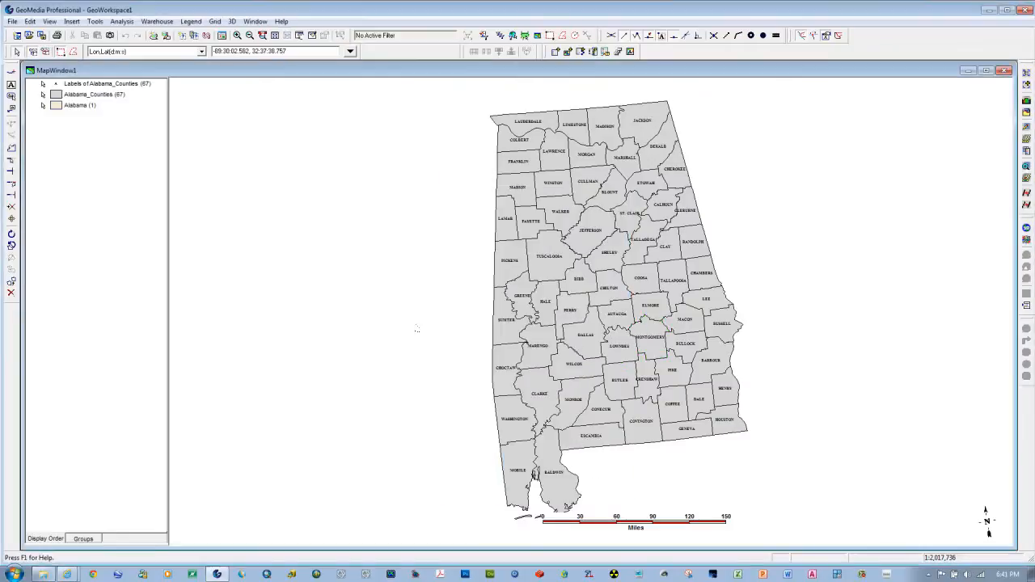
Step: Set the workspace's default area unit to mi^2 with a precision of .123 and apply the coordinate system settings
click(50, 21)
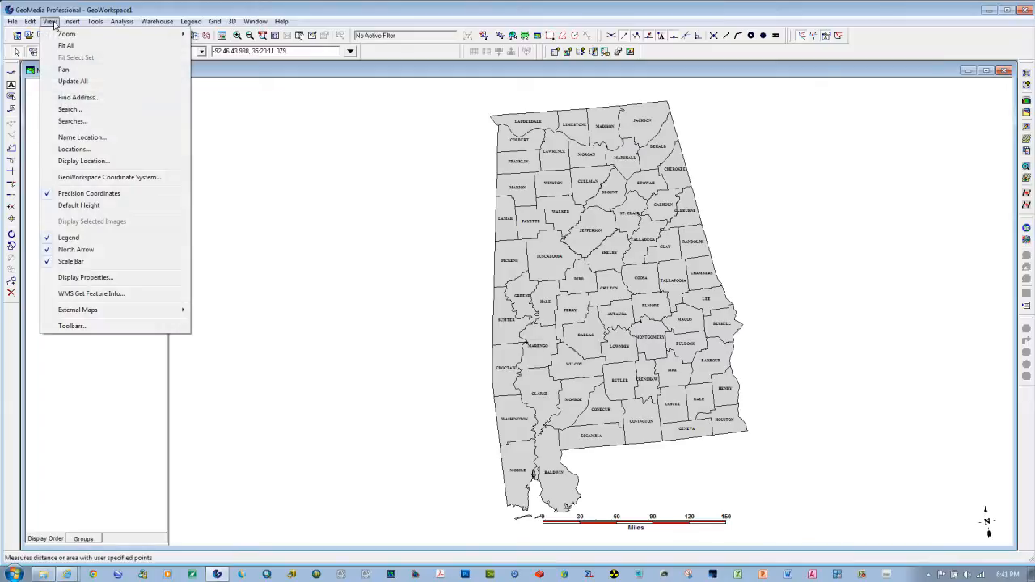
click(103, 178)
click(576, 213)
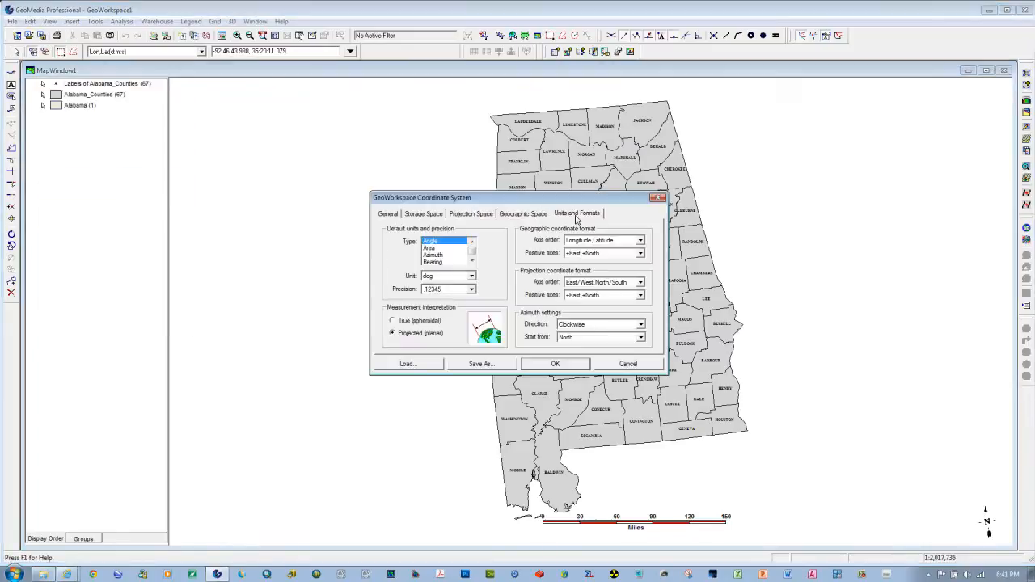
click(431, 248)
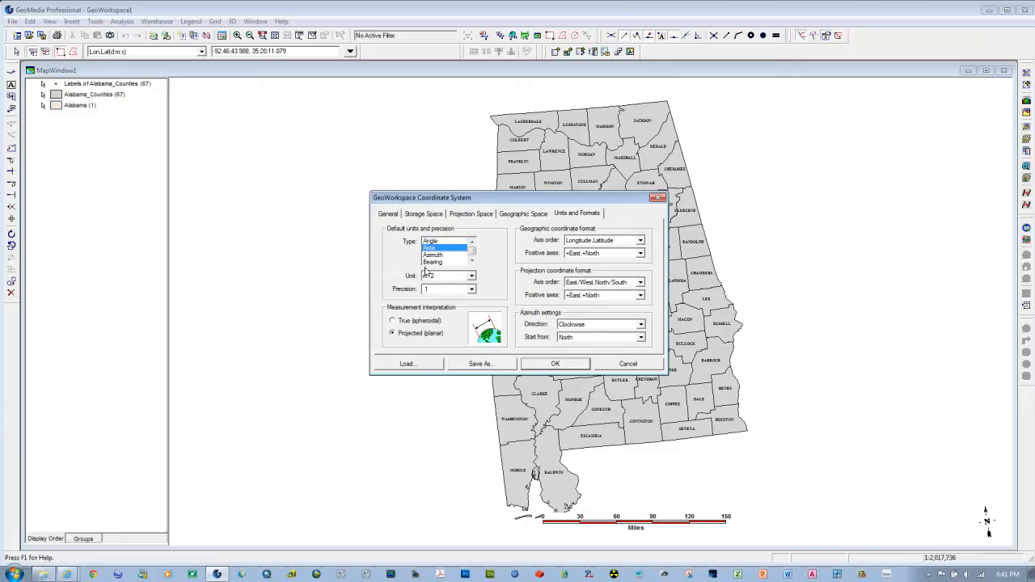
click(471, 275)
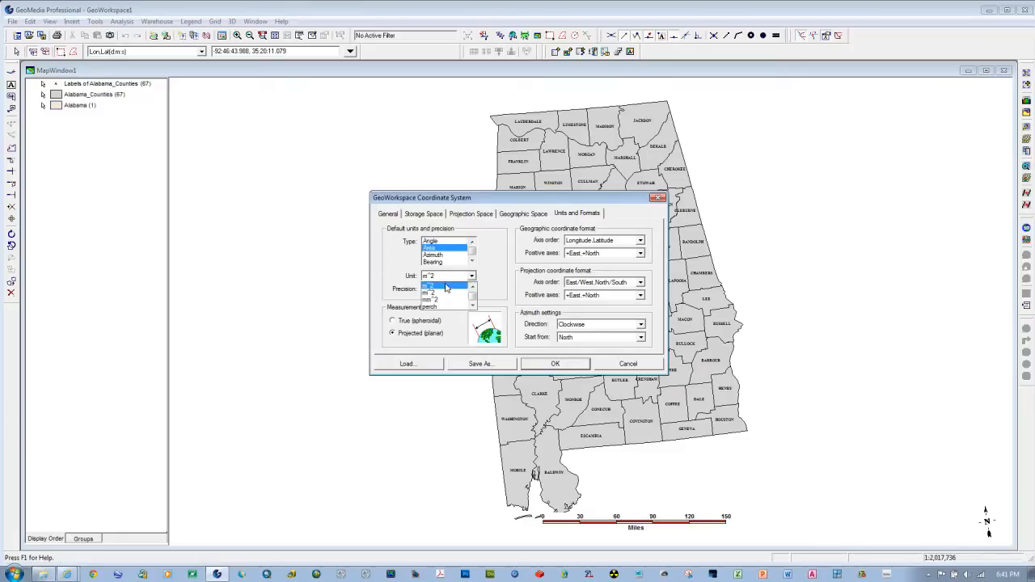
click(446, 286)
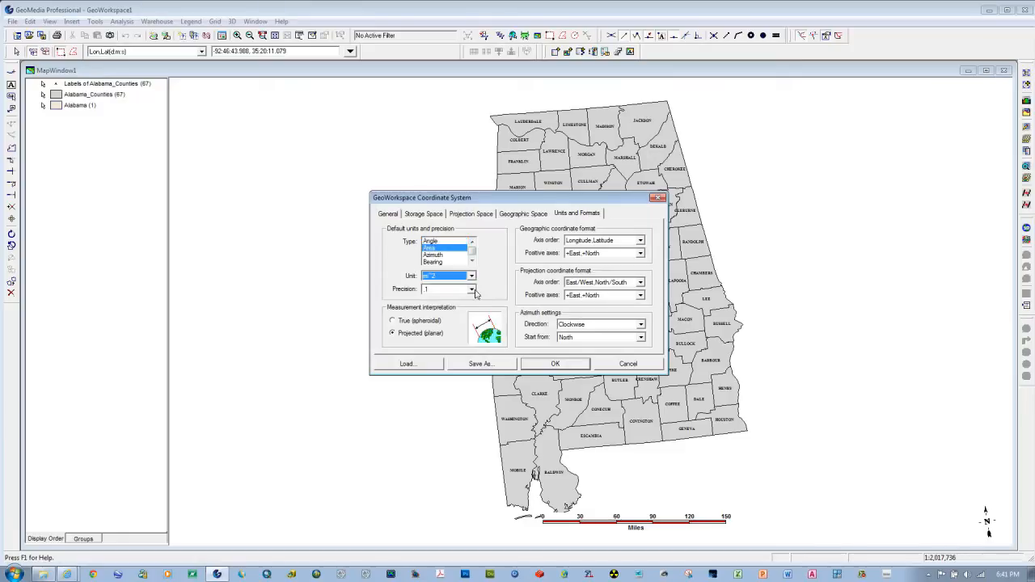
click(472, 289)
click(447, 316)
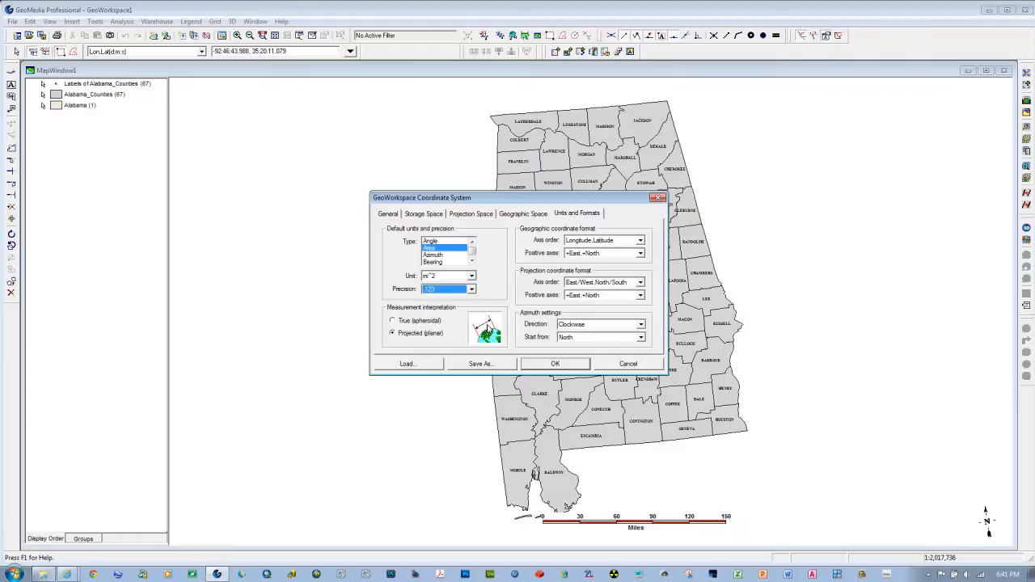
click(553, 364)
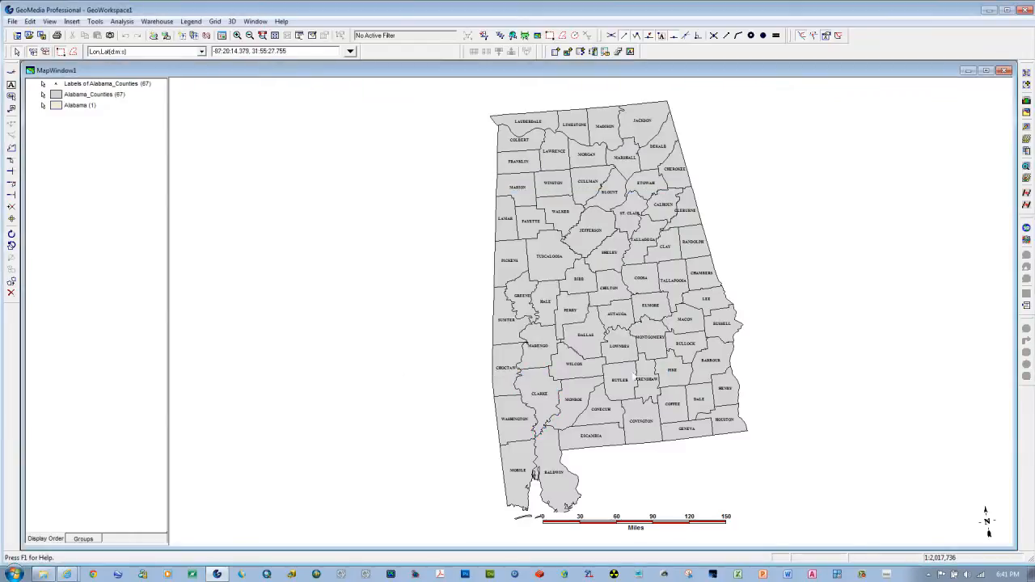
Step: Examine Montgomery County's general area and its SQMILES attribute, close the properties without changes, and clear the selection
double_click(645, 373)
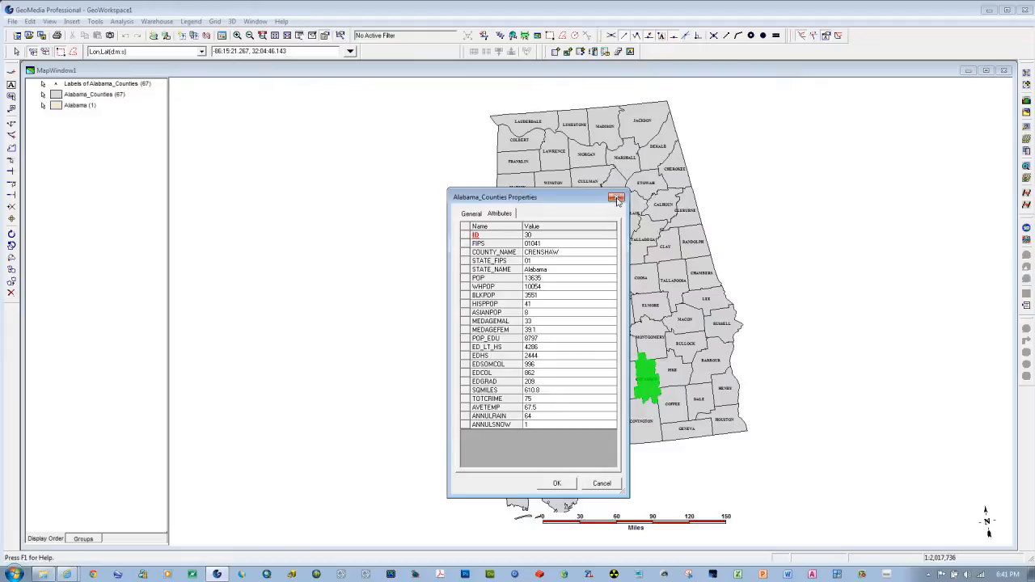
click(616, 198)
click(655, 349)
double_click(655, 349)
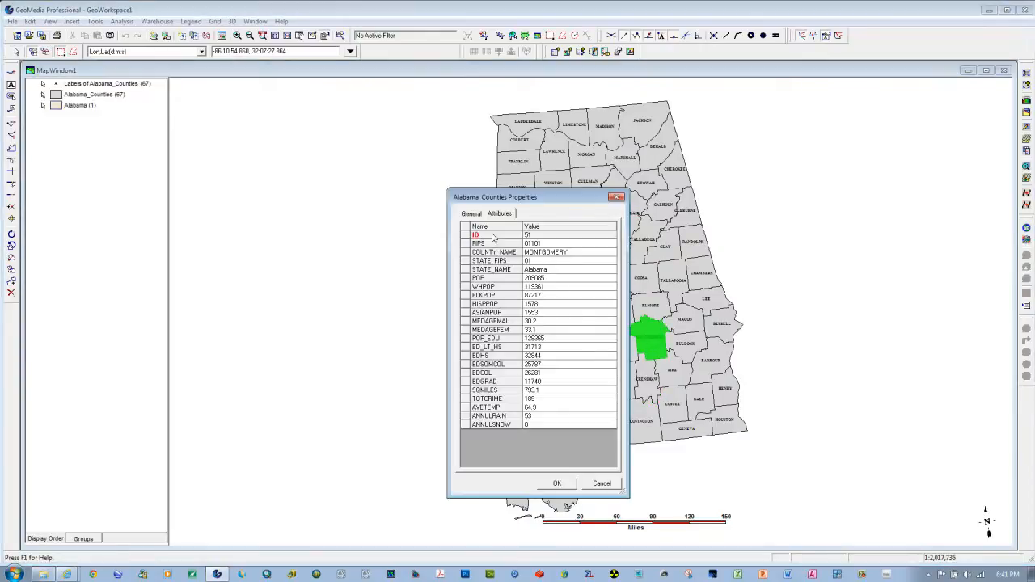
click(477, 215)
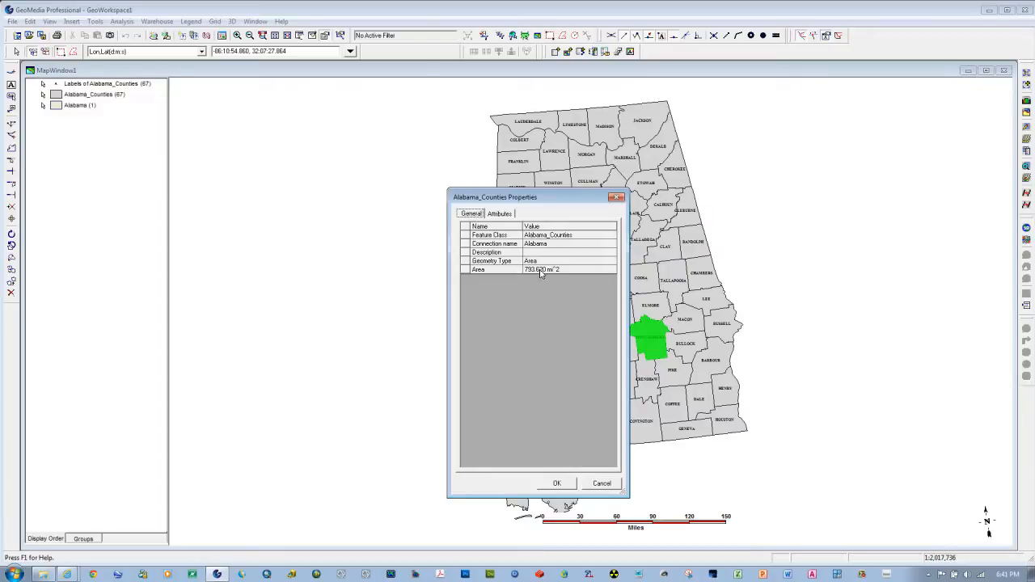
click(510, 215)
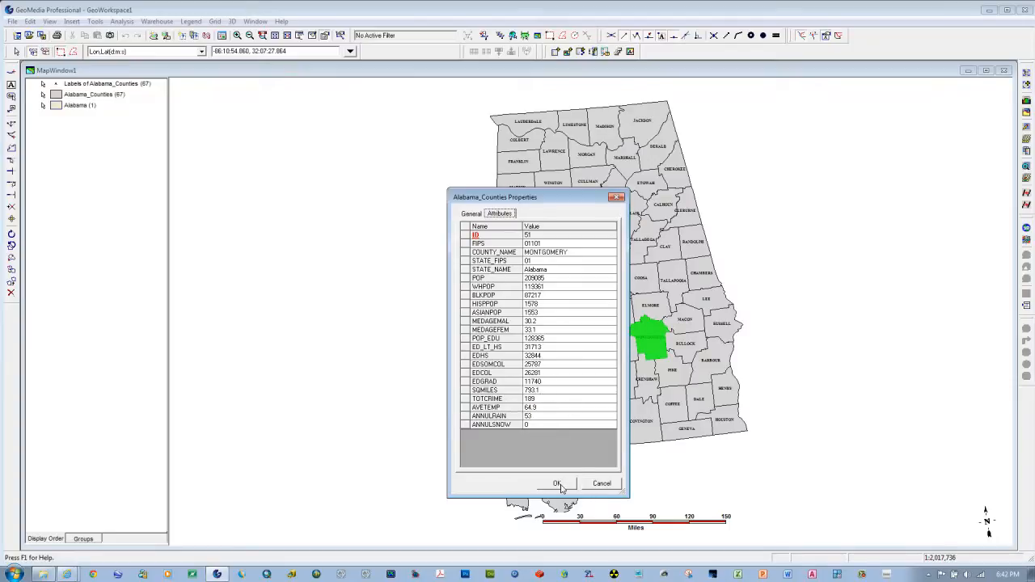
click(603, 484)
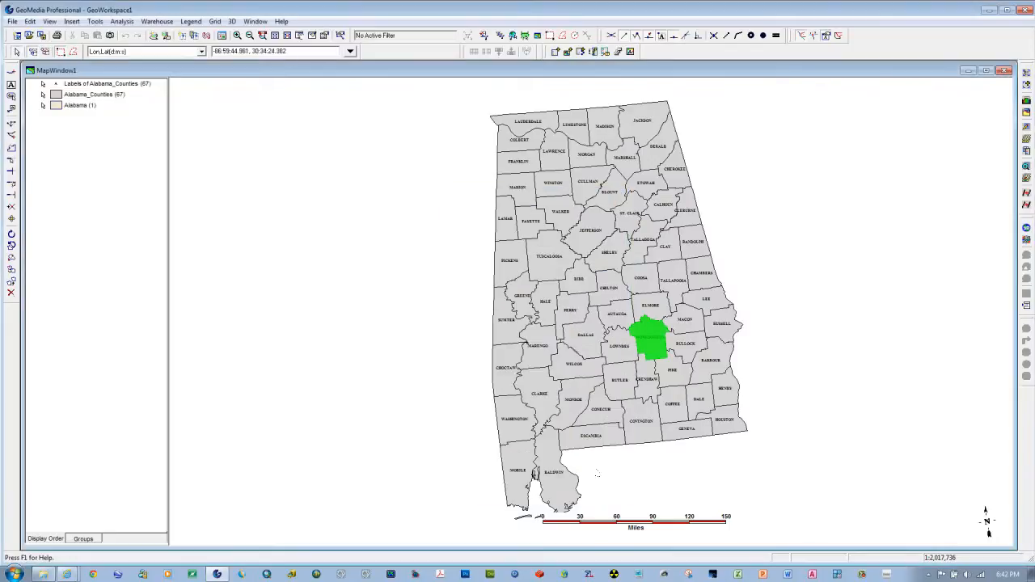
click(410, 370)
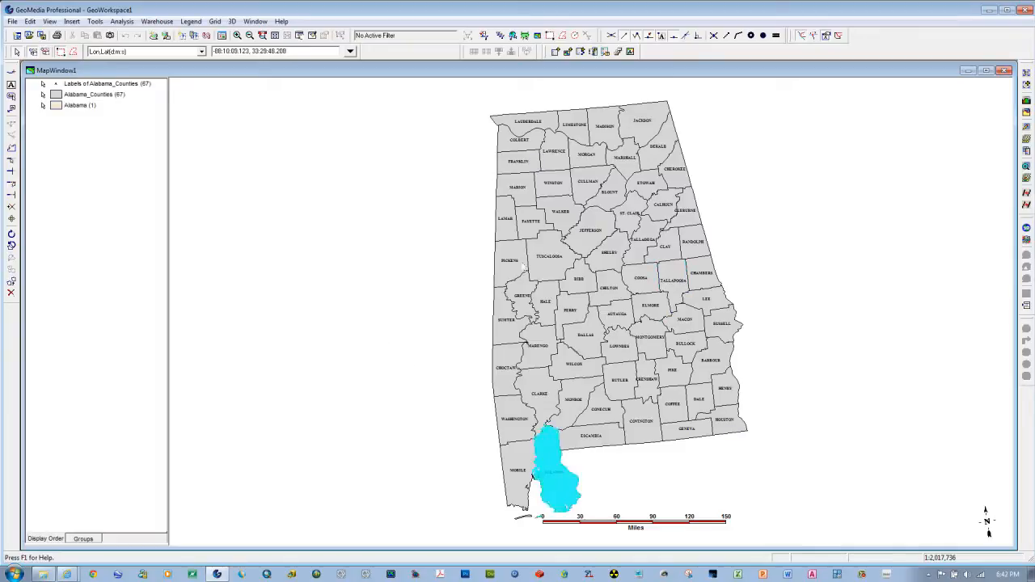
Step: Start a thematic legend entry with Alabama_Counties from the Alabama connection as the input feature, placing its window clear of the map
click(299, 37)
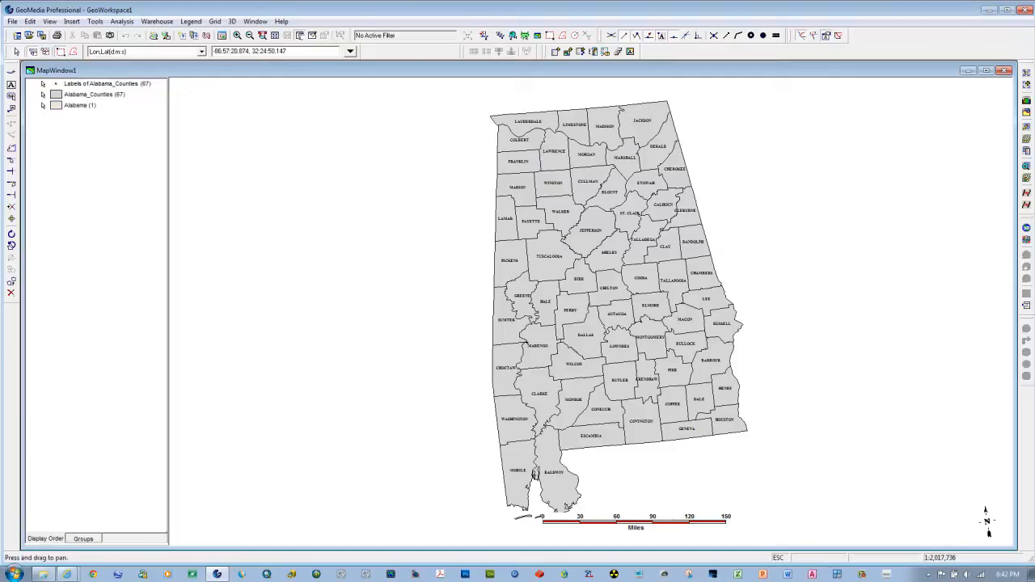
drag(595, 327, 573, 310)
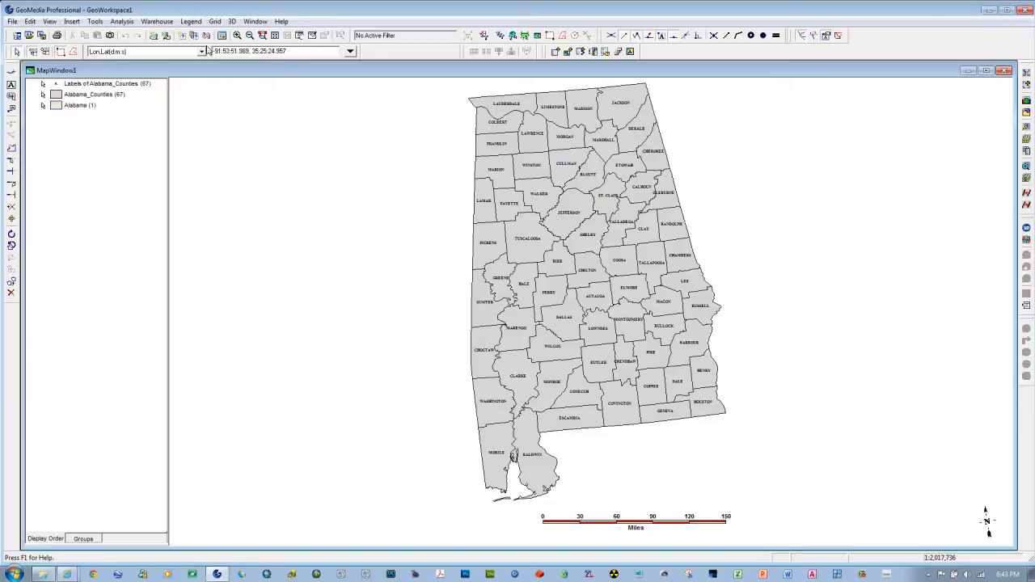
click(194, 23)
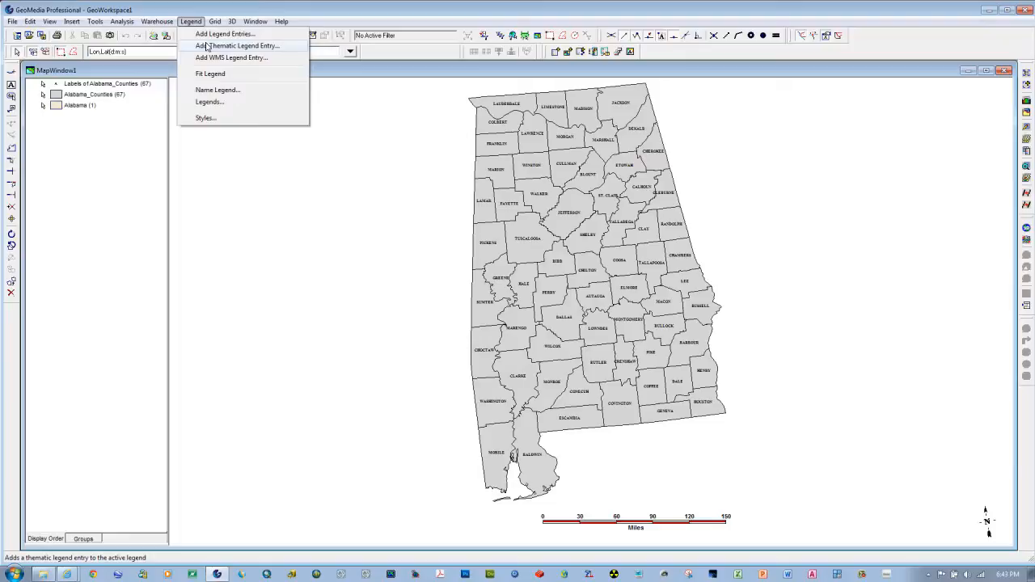
click(206, 46)
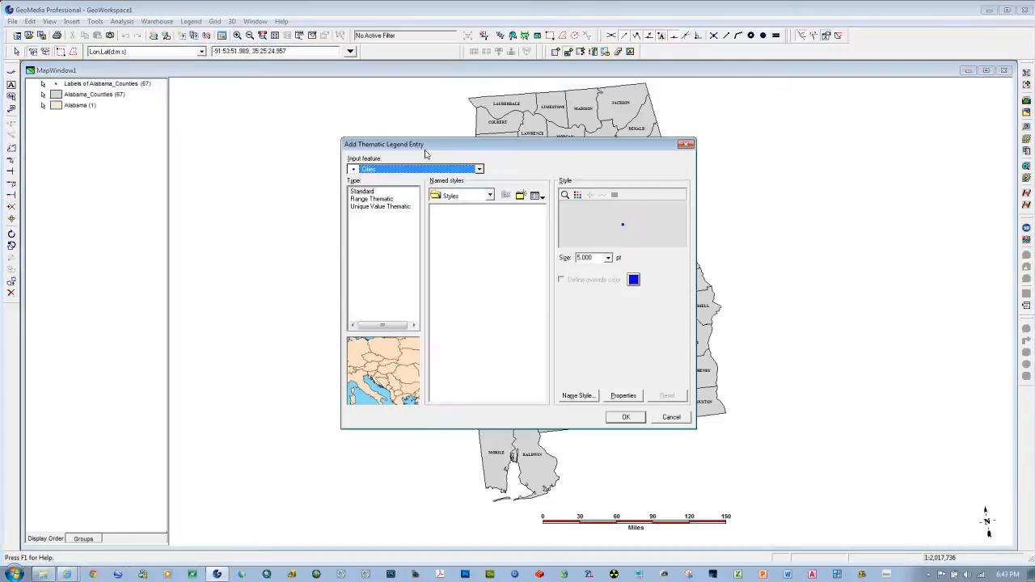
drag(440, 147, 195, 133)
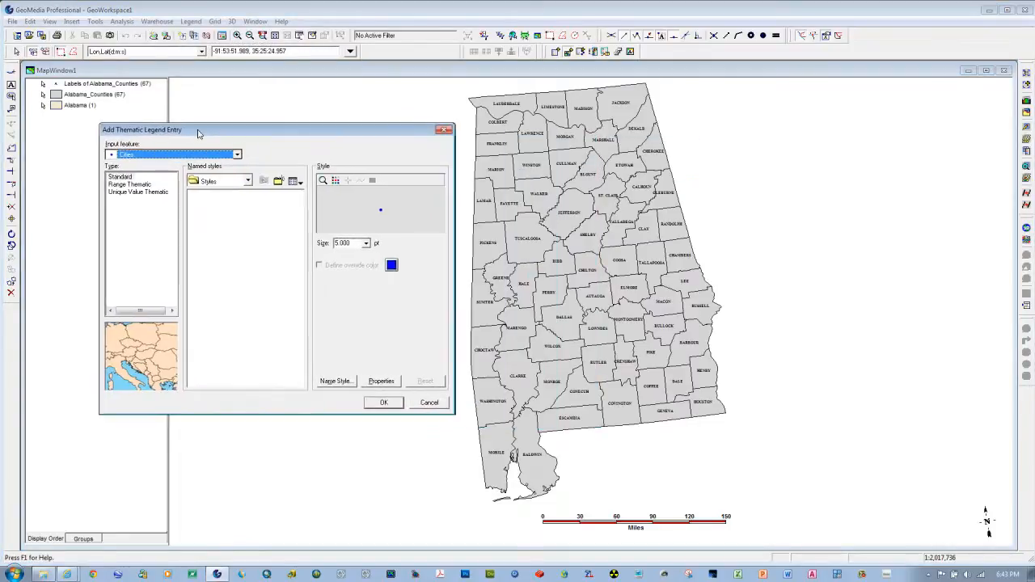
click(234, 153)
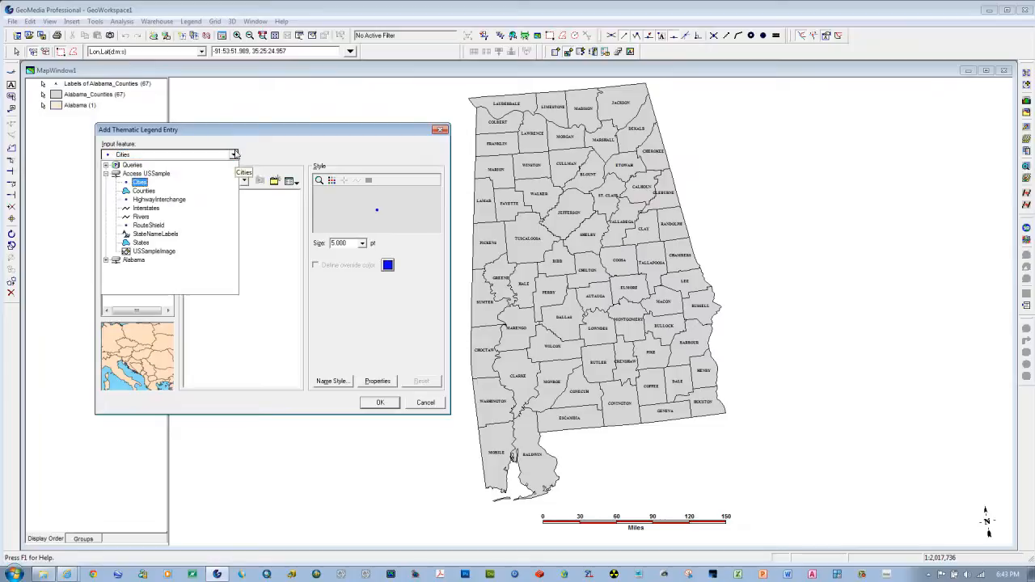
click(106, 261)
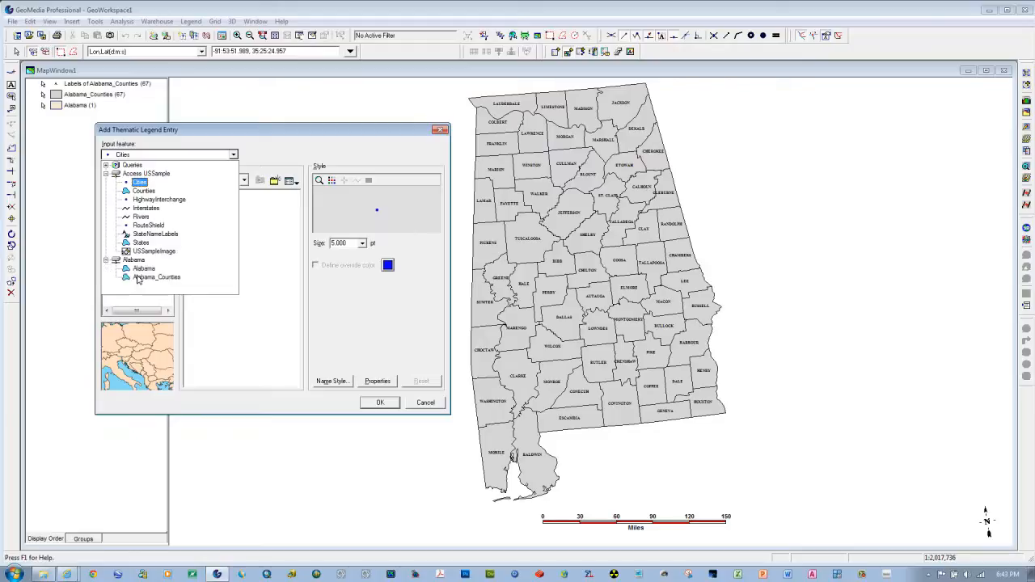
click(137, 278)
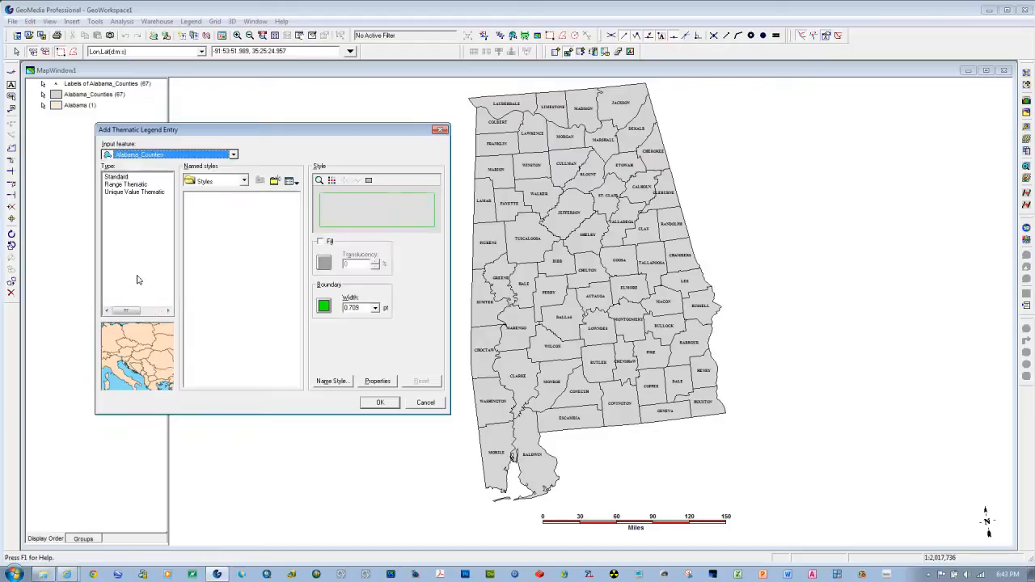
Step: Make the legend entry a Range Thematic classified by the ANNULRAIN attribute
click(127, 185)
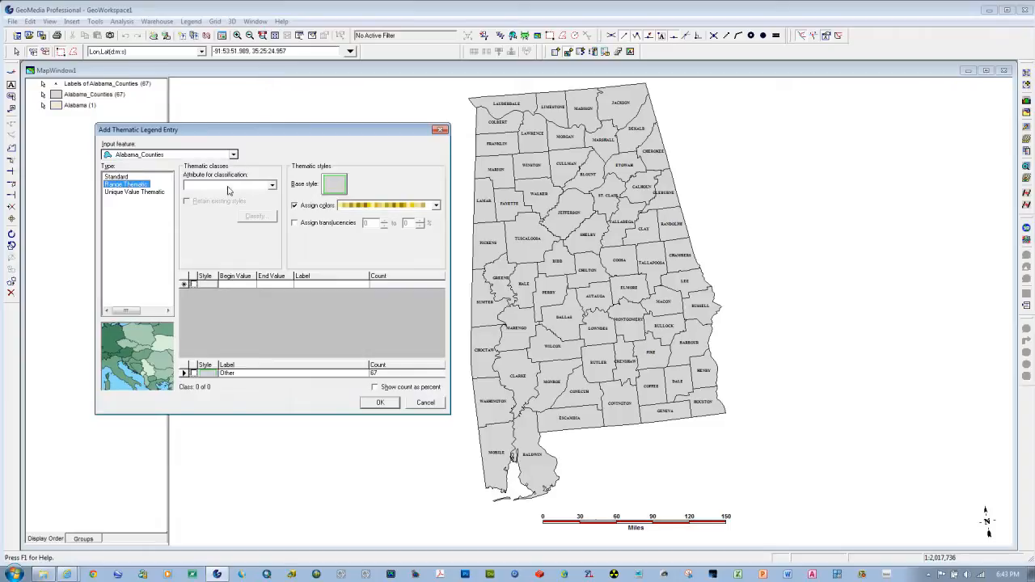
click(272, 186)
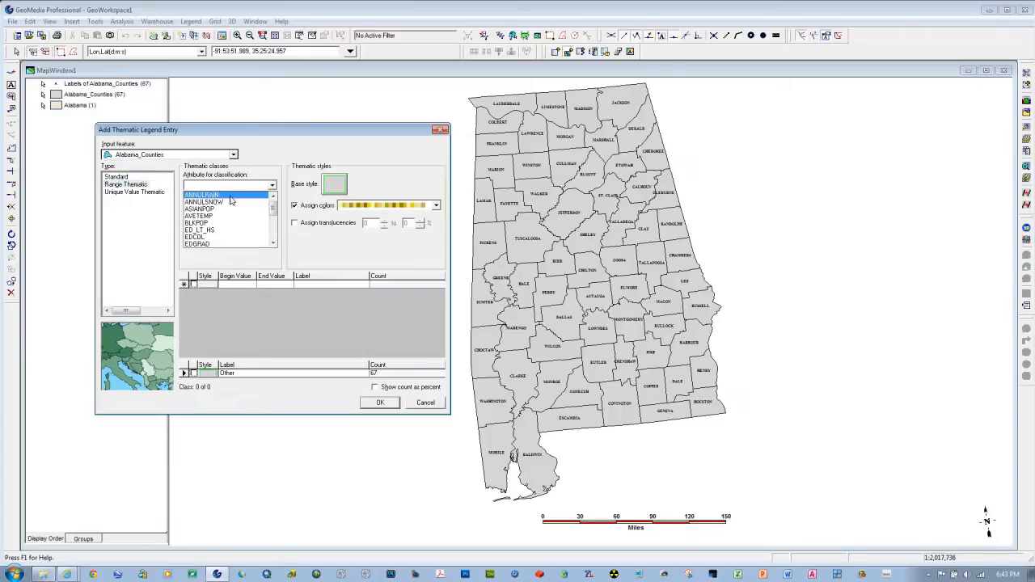
click(197, 196)
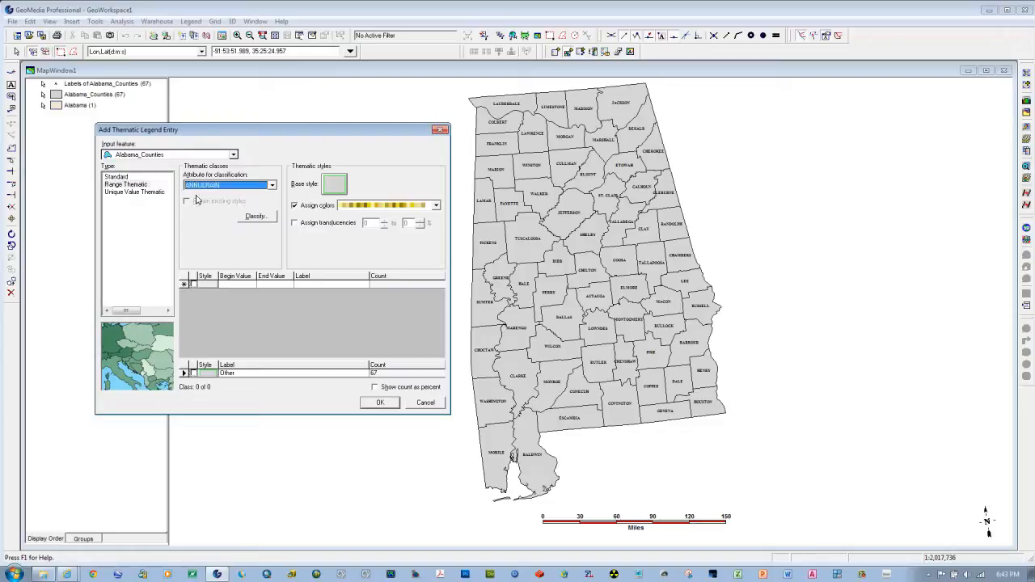
Step: Set the boundary color of the thematic entry's base style to black
click(329, 189)
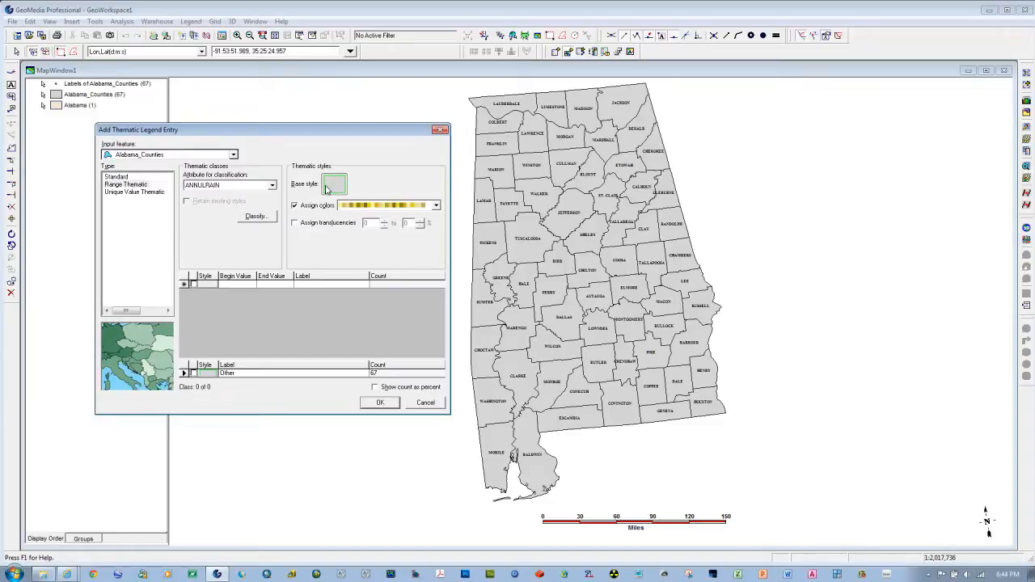
click(550, 329)
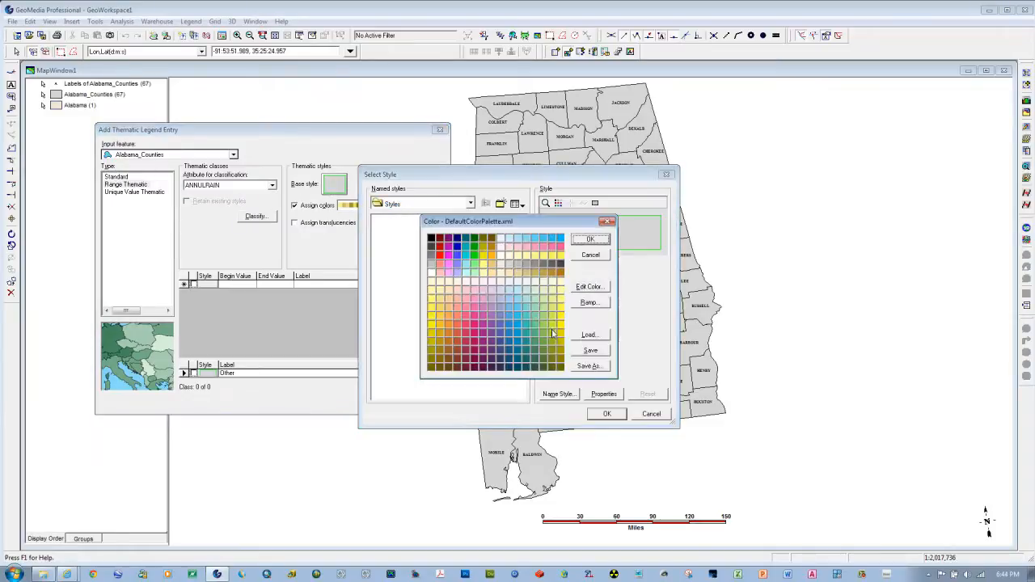
click(590, 239)
click(607, 413)
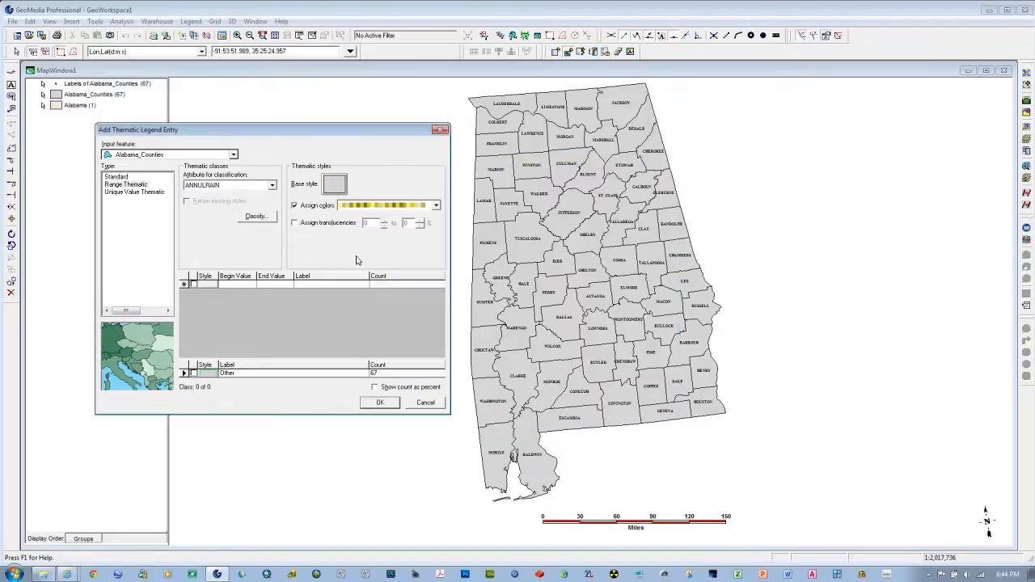
Step: Classify the annual rainfall values using the Equal Count technique with 10 ranges
click(257, 217)
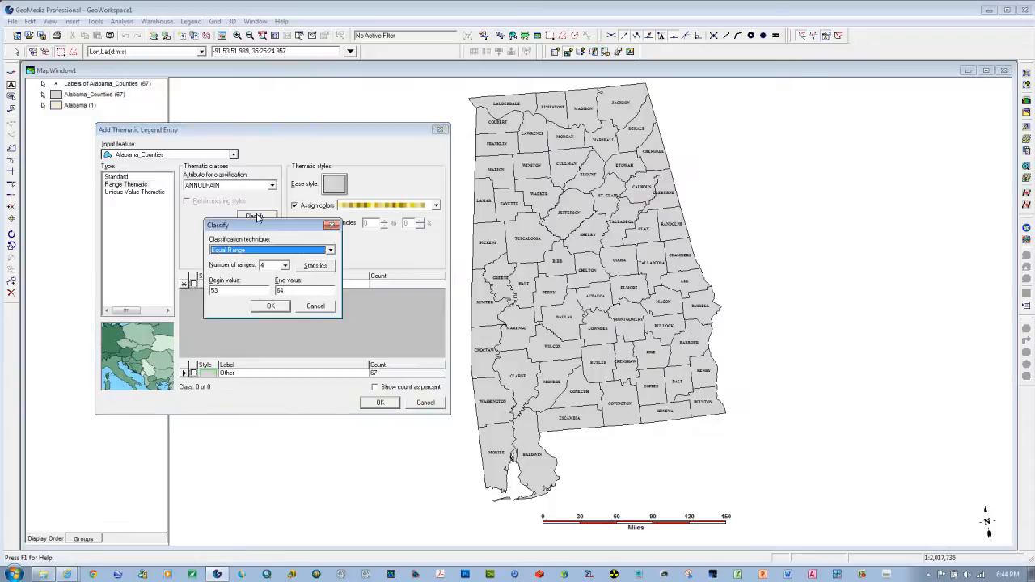
click(330, 250)
click(261, 265)
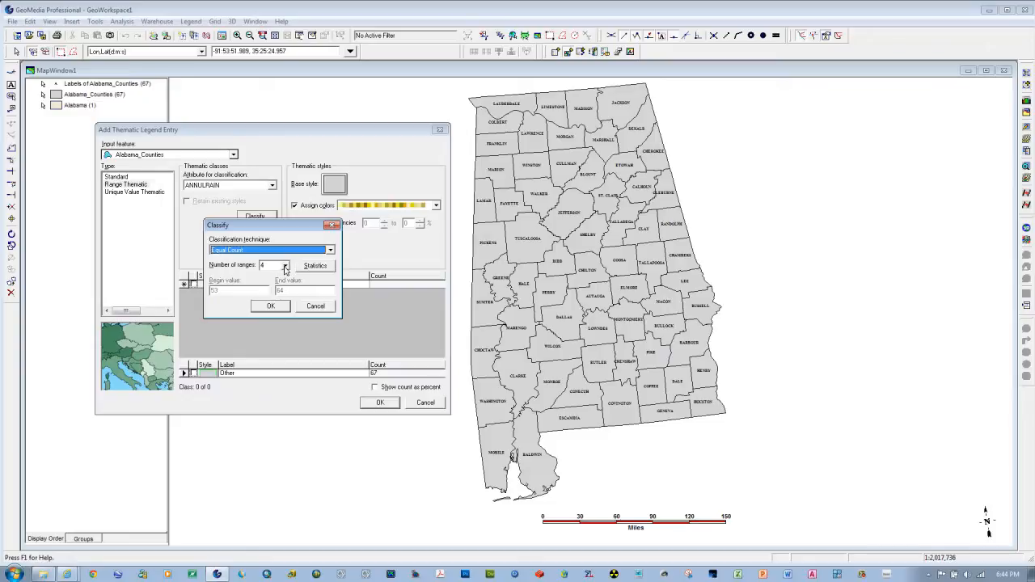
click(285, 267)
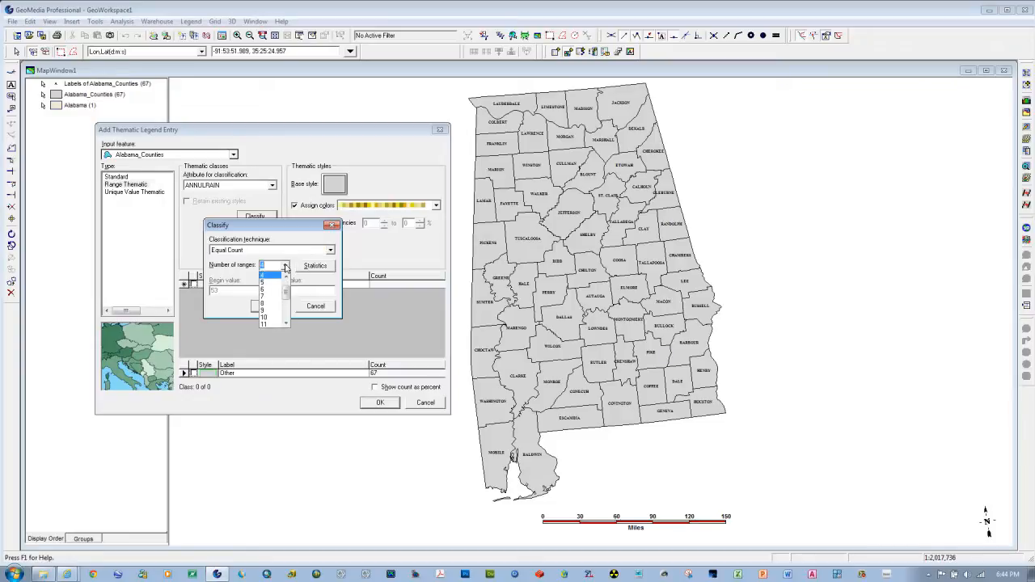
click(267, 320)
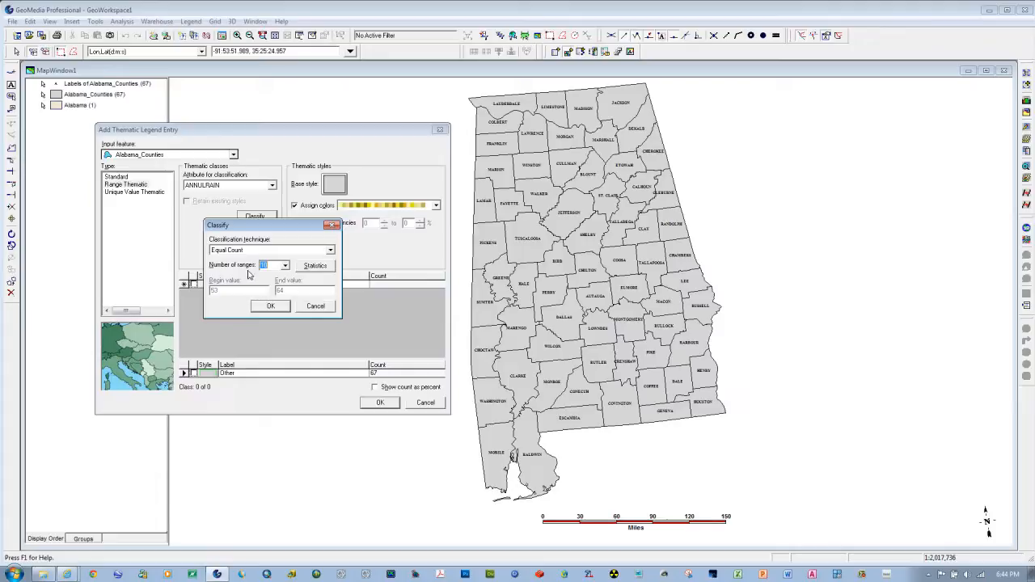
click(270, 306)
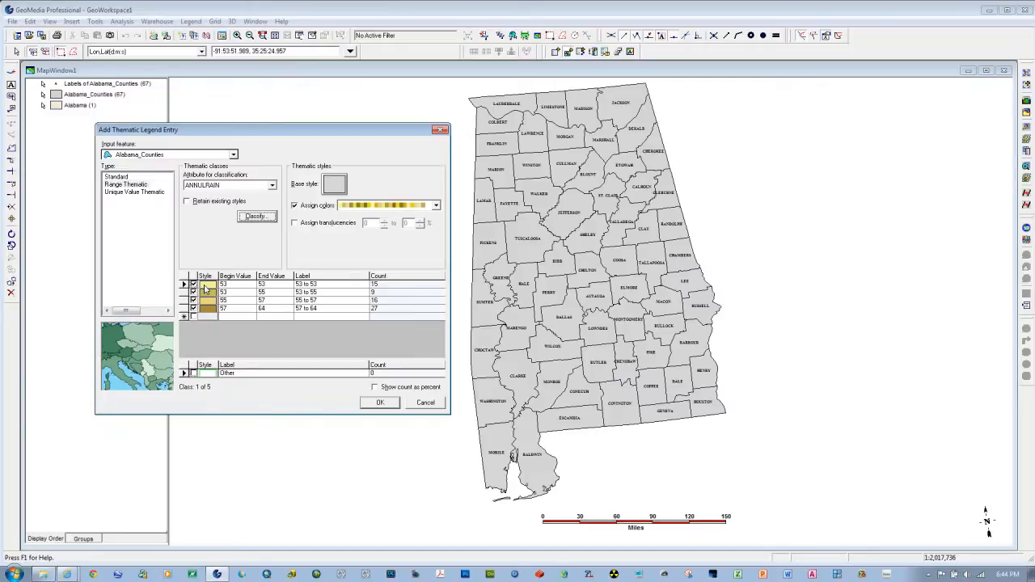
Step: Change the fill color of the 53 to 53 rainfall class to light purple
double_click(206, 287)
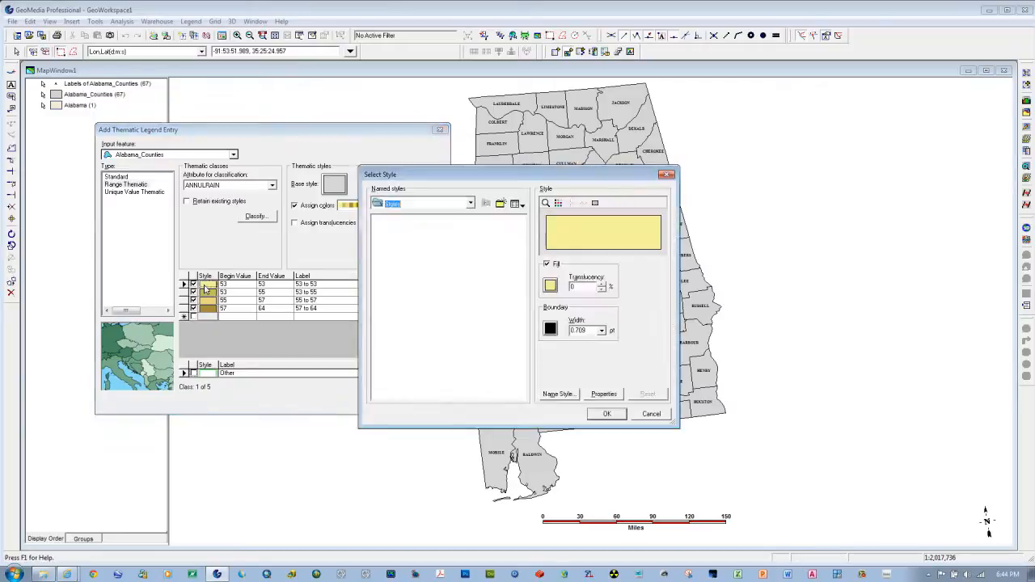
click(550, 285)
click(457, 278)
click(590, 239)
click(606, 413)
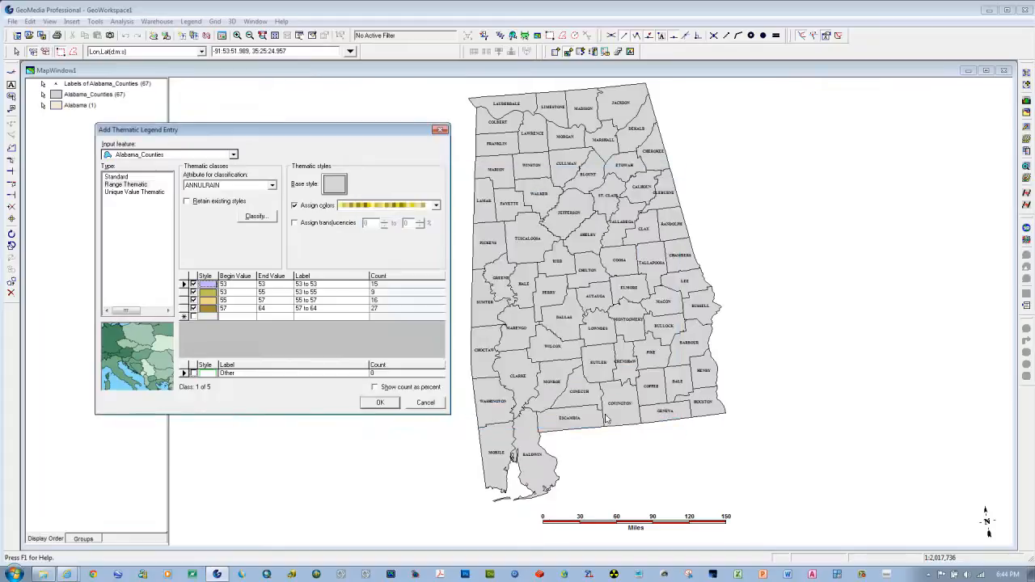
Step: Change the fill color of the 57 to 64 rainfall class to dark blue
double_click(208, 308)
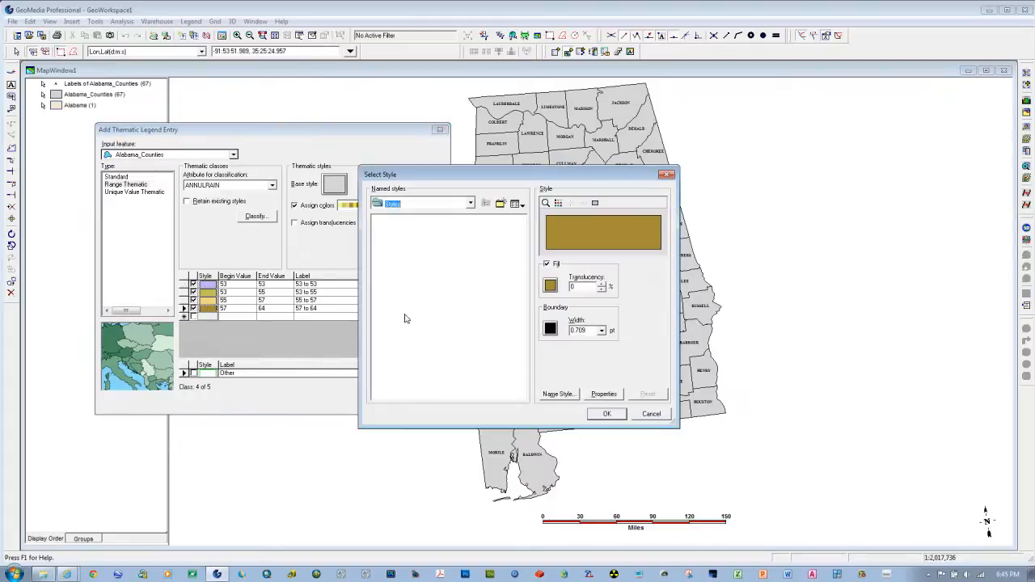
click(550, 285)
click(457, 249)
click(590, 240)
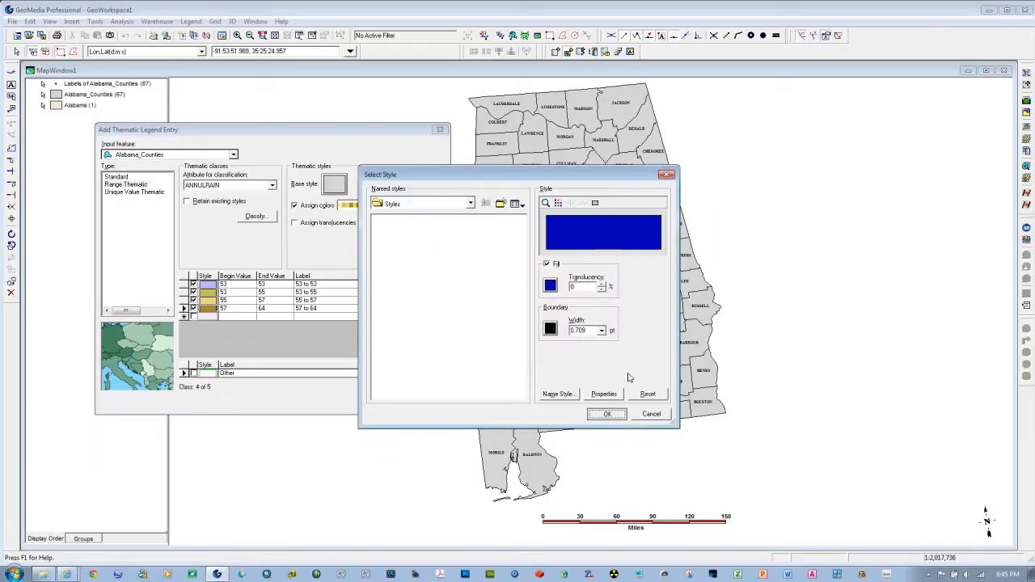
click(607, 414)
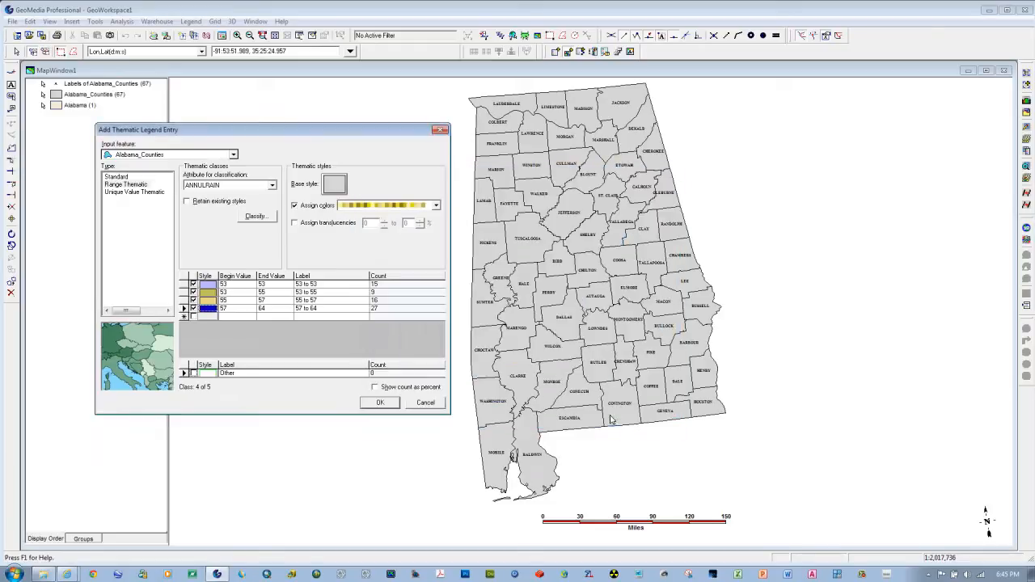
Step: Ramp the colors across the rainfall classes and add the thematic entry to the map legend
right_click(248, 299)
click(267, 312)
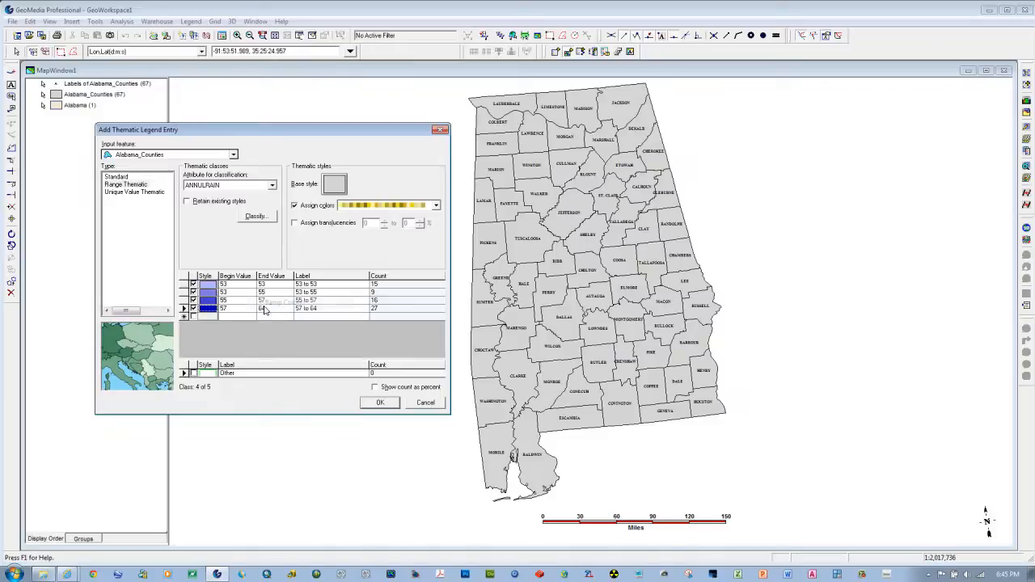
right_click(239, 291)
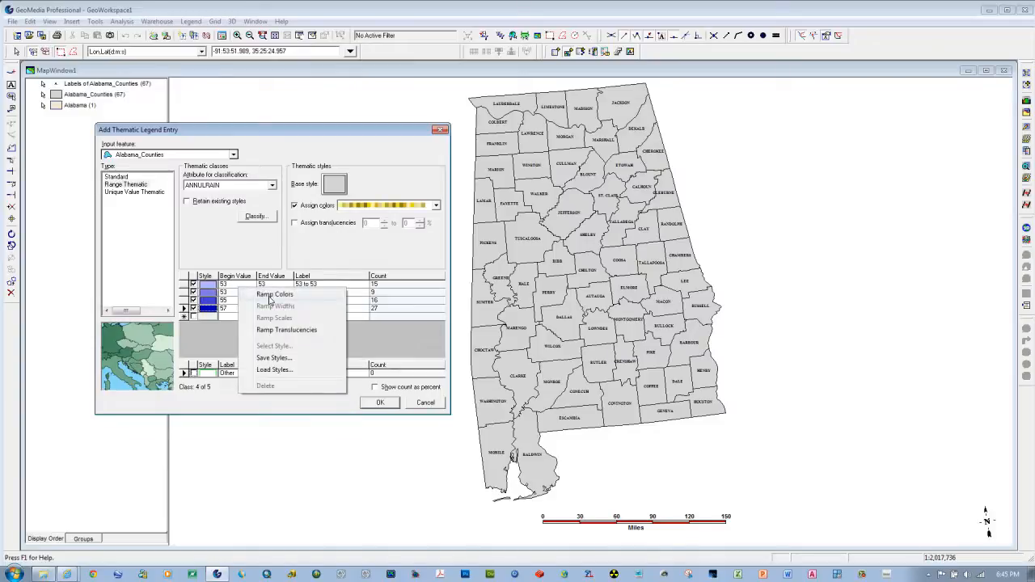
click(274, 311)
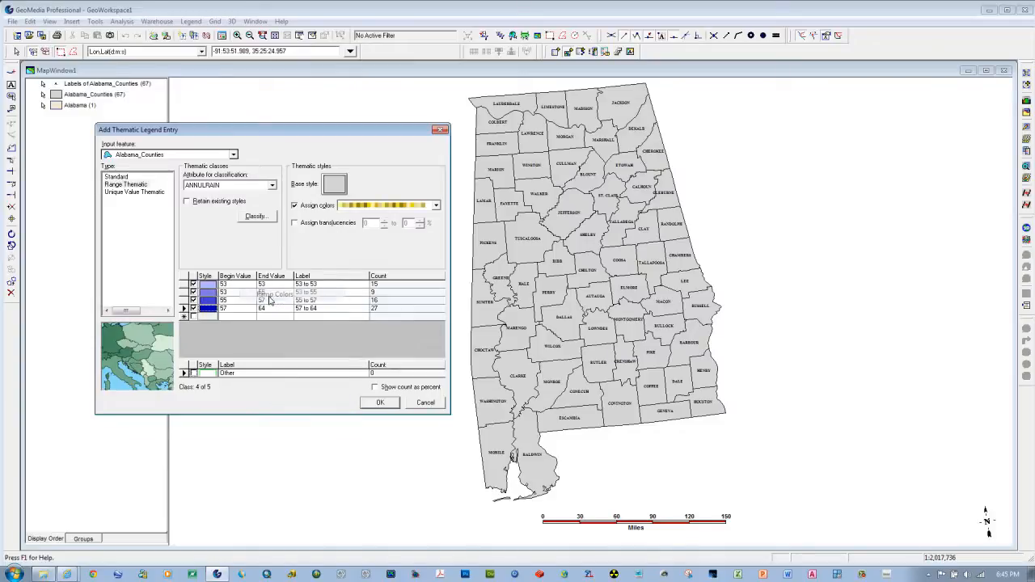
click(378, 403)
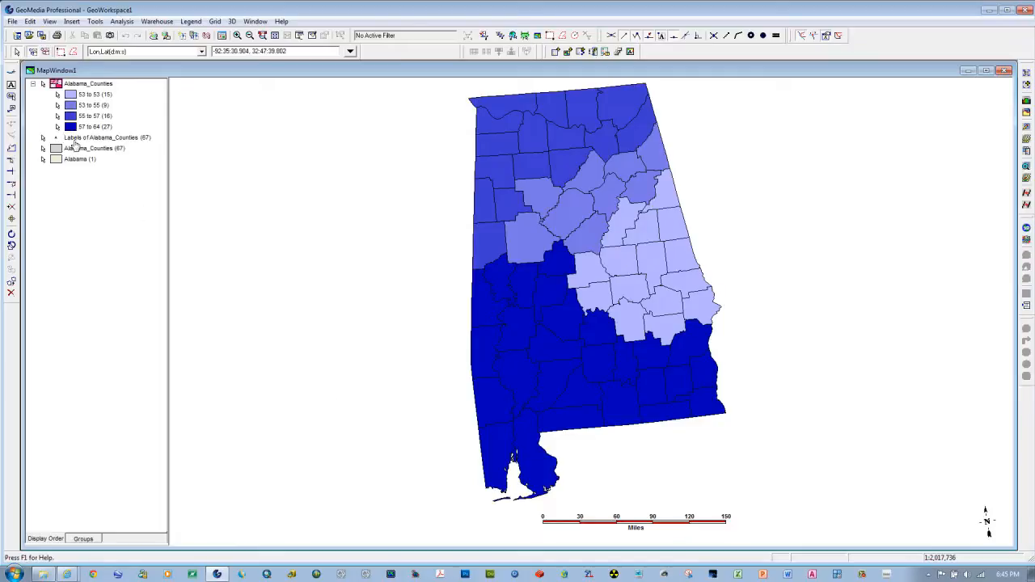
Step: Move the county labels entry to the head of the legend and set its text color to pale yellow
drag(74, 137, 75, 85)
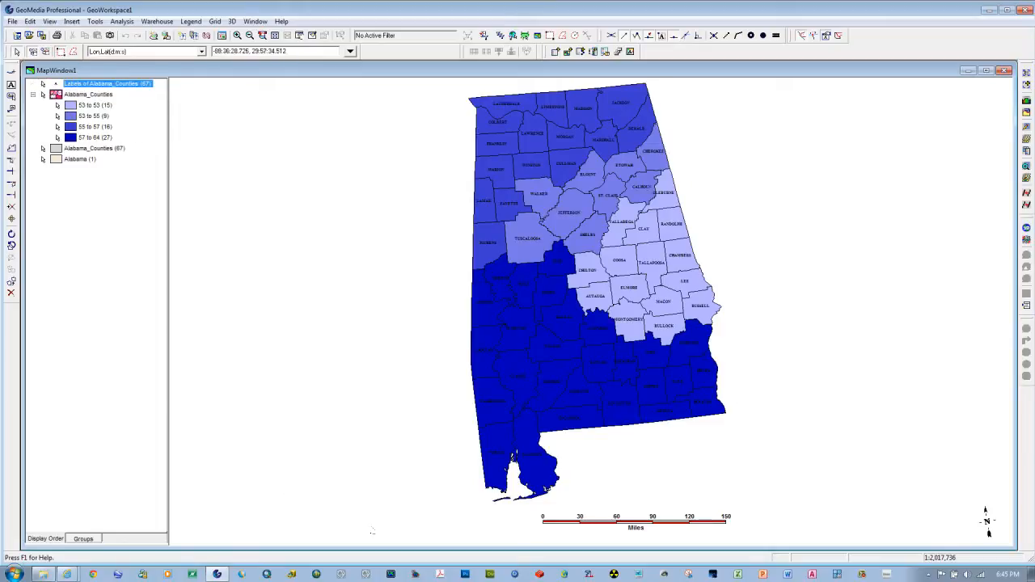
double_click(56, 84)
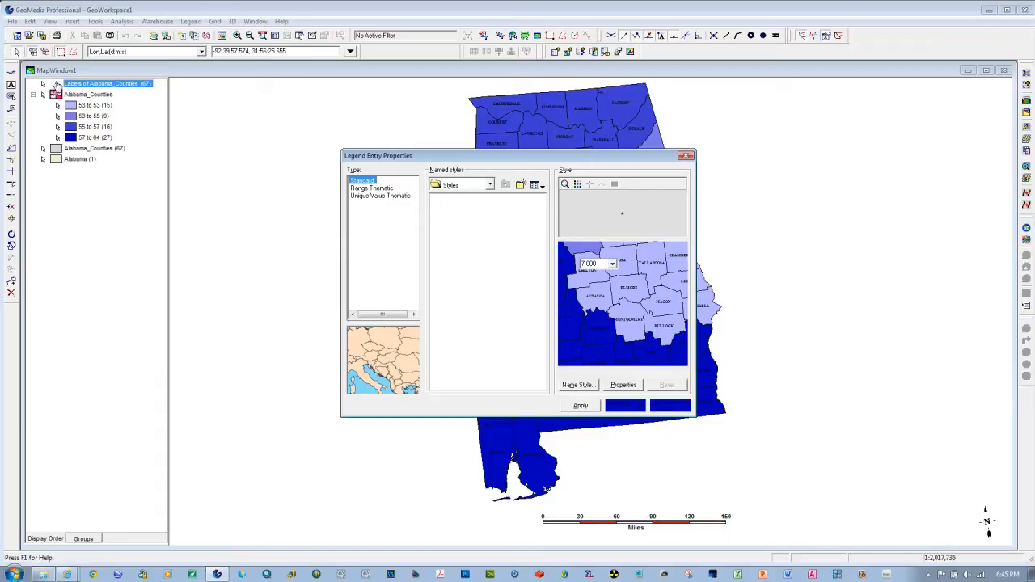
click(587, 282)
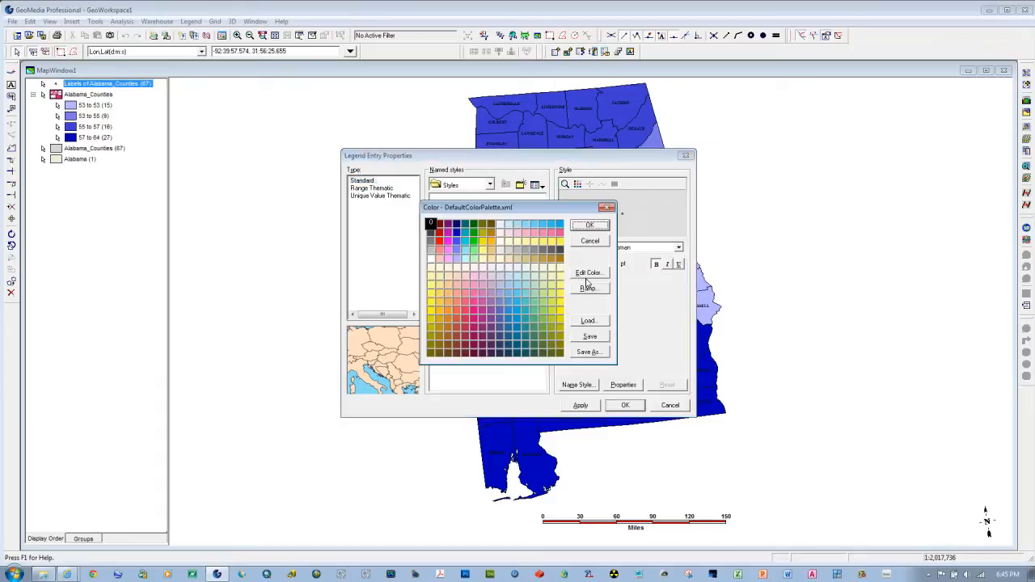
click(526, 241)
click(589, 225)
click(580, 405)
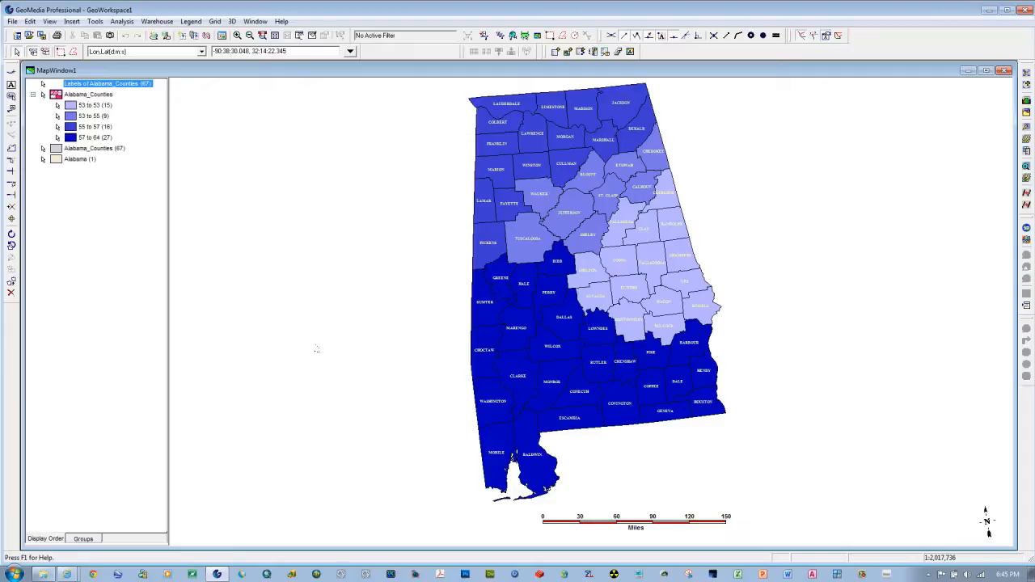
Step: Rename the thematic Alabama_Counties legend entry as Annual Rainfall
click(87, 95)
click(87, 97)
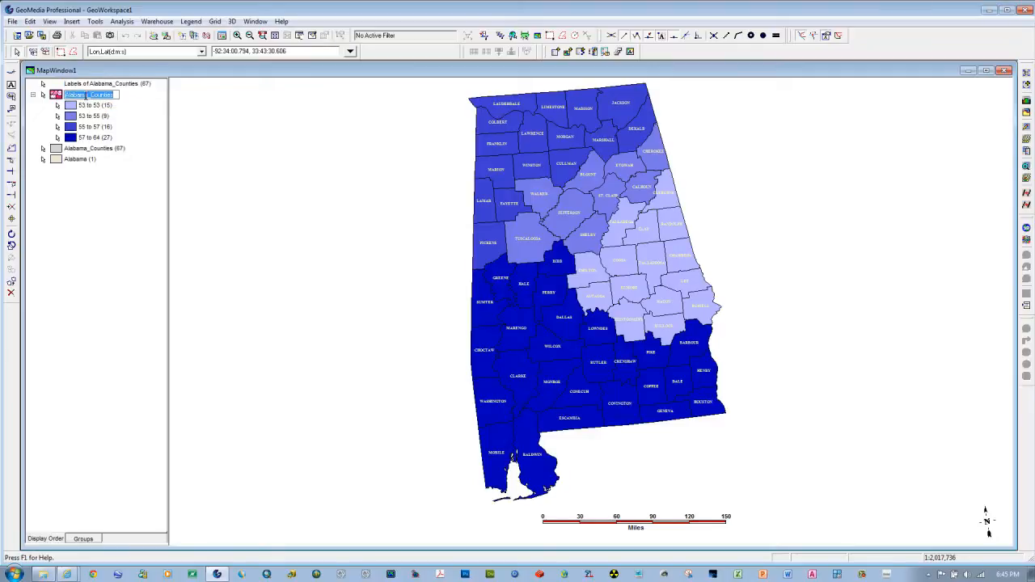
text(Annual)
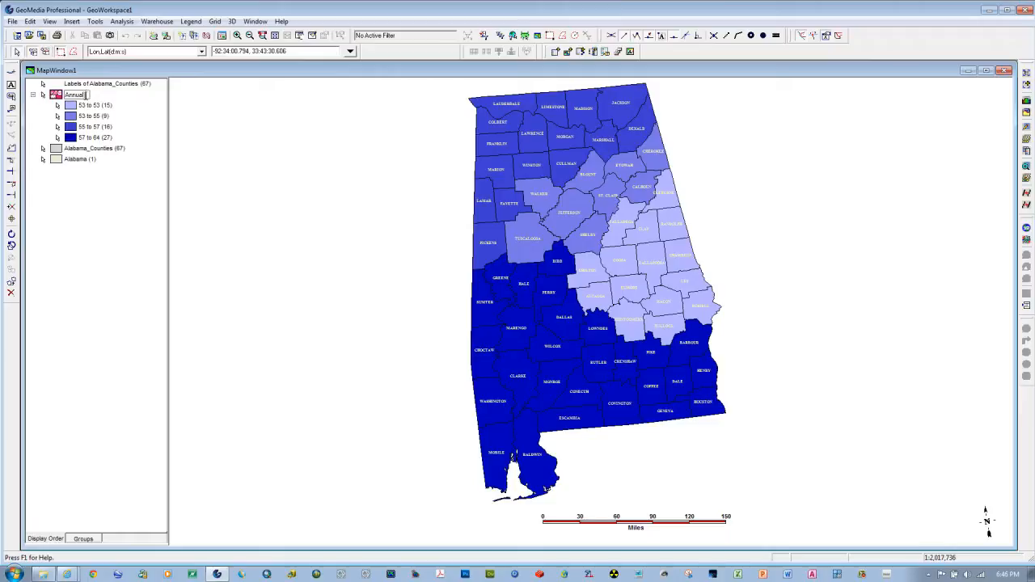
text( Rainfall)
click(78, 224)
Step: Set up an attribute query that selects features in Alabama_Counties from the Alabama connection
click(122, 22)
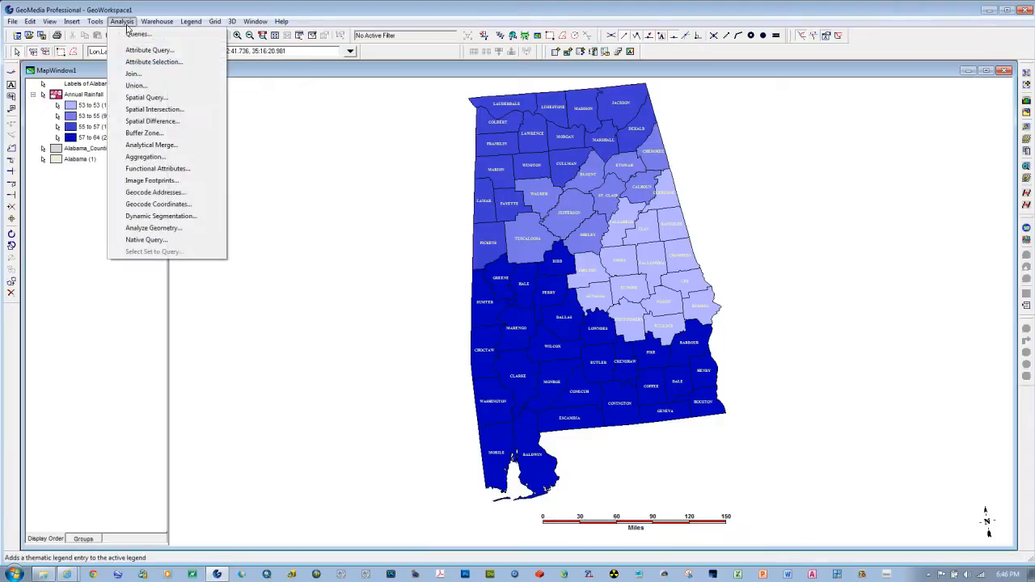
click(131, 50)
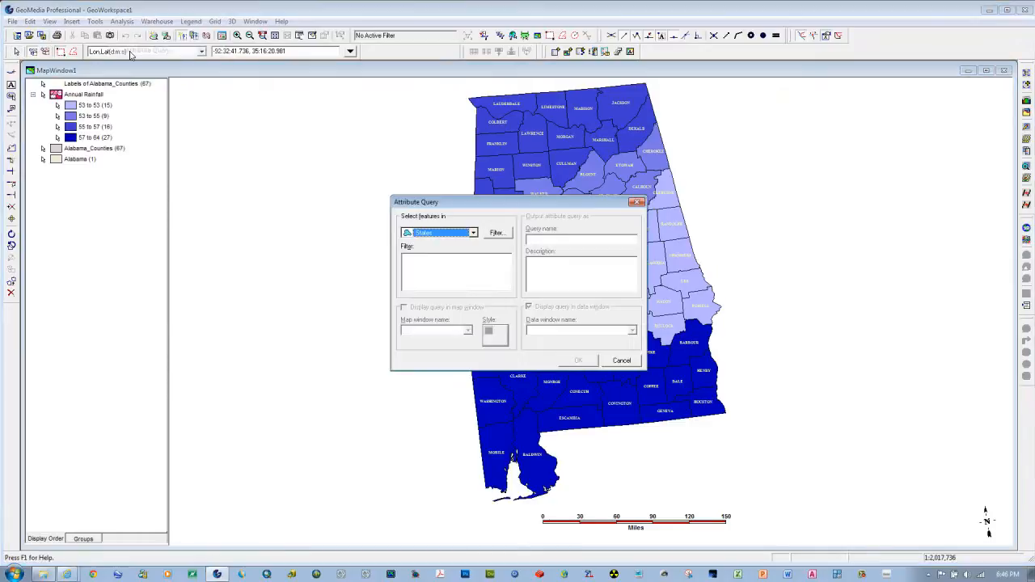
click(473, 233)
click(405, 338)
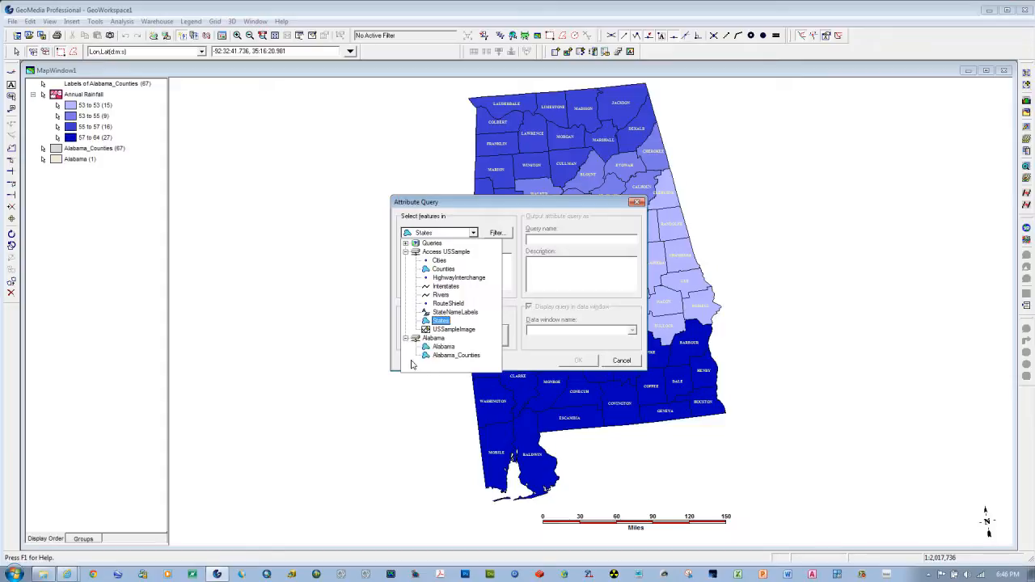
click(440, 356)
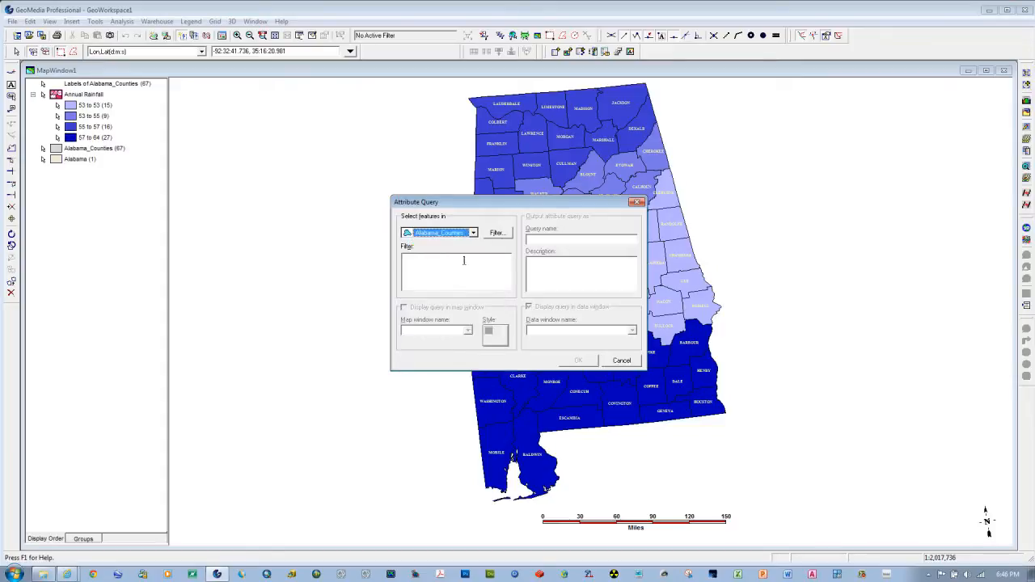
Step: Begin the query's filter expression with the HISPPOP attribute and the >= operator
click(500, 236)
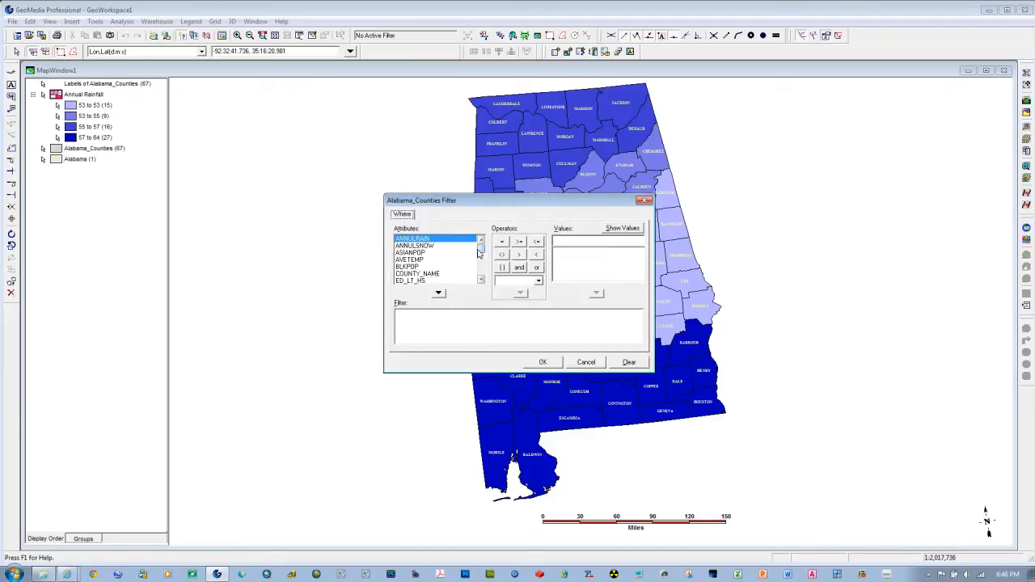
click(480, 280)
click(480, 281)
click(480, 280)
click(480, 280)
click(480, 280)
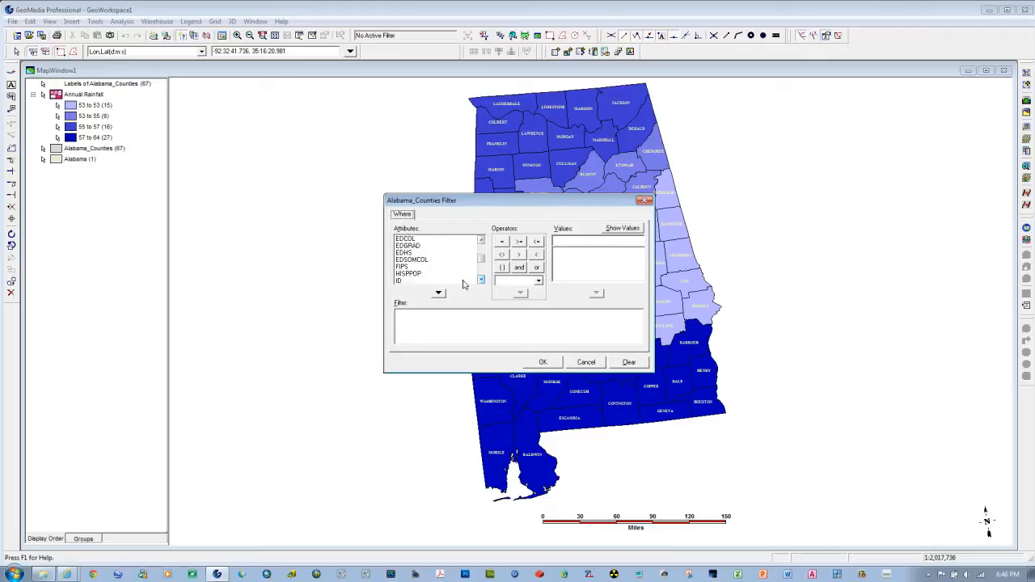
click(414, 275)
click(438, 294)
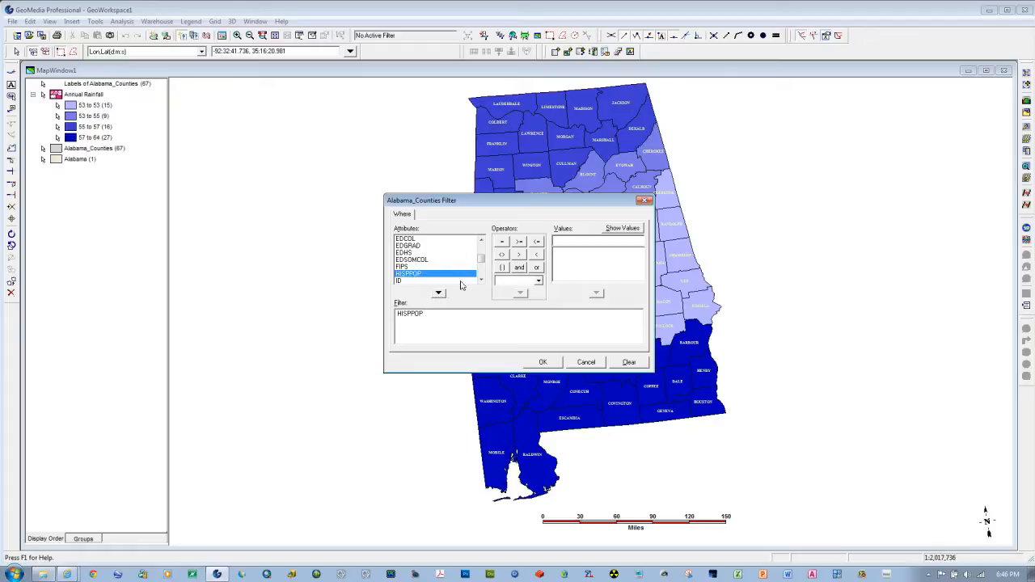
click(519, 244)
Step: List the existing HISPPOP values and complete the filter expression with the value 1152
click(616, 230)
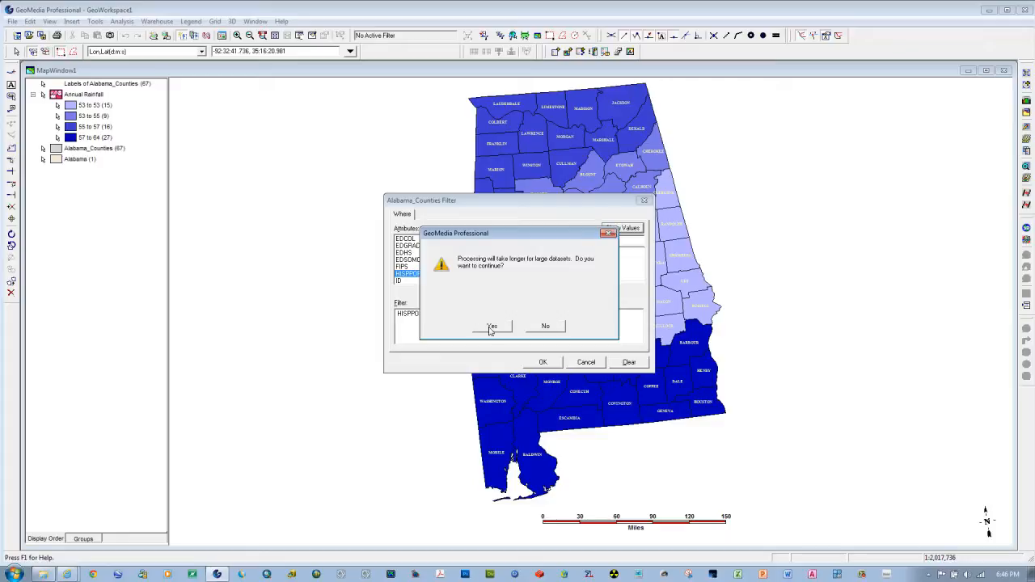
click(492, 327)
scroll(637, 270, down, 5)
click(640, 253)
click(641, 253)
click(640, 253)
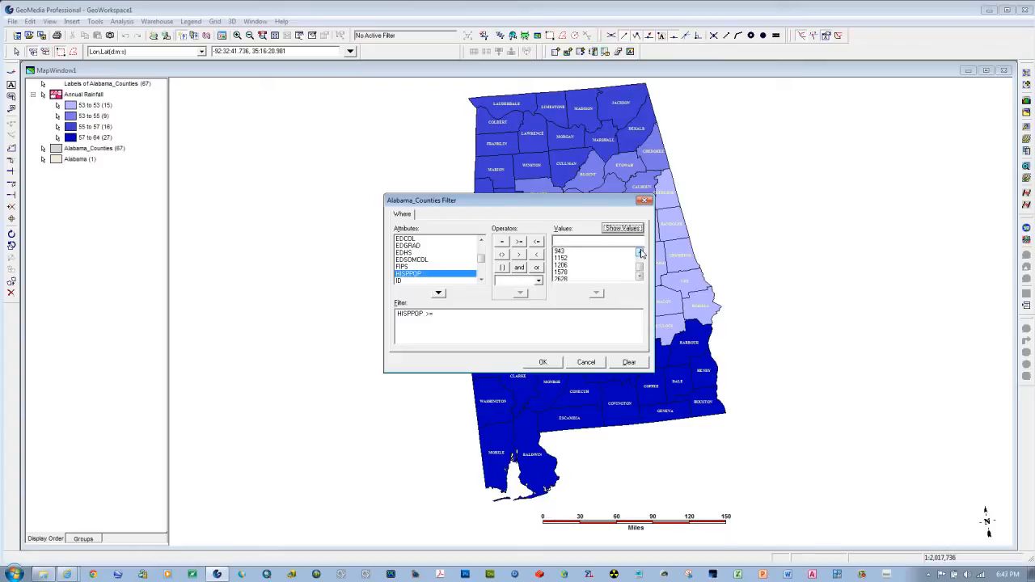
click(562, 258)
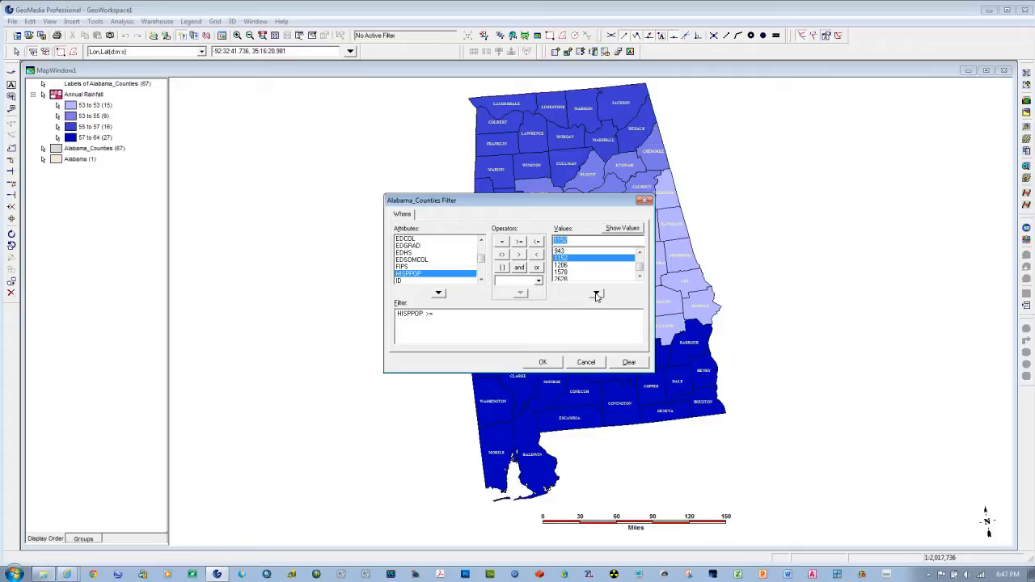
click(596, 295)
click(542, 362)
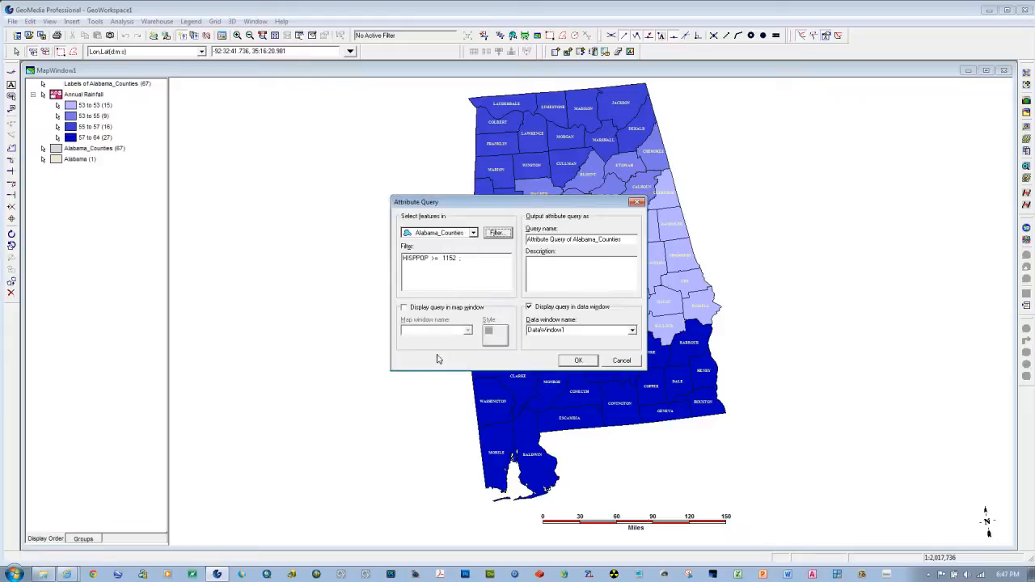
Step: Output the query to MapWindow1 instead of a data window, and enable a fill in its display style
click(531, 307)
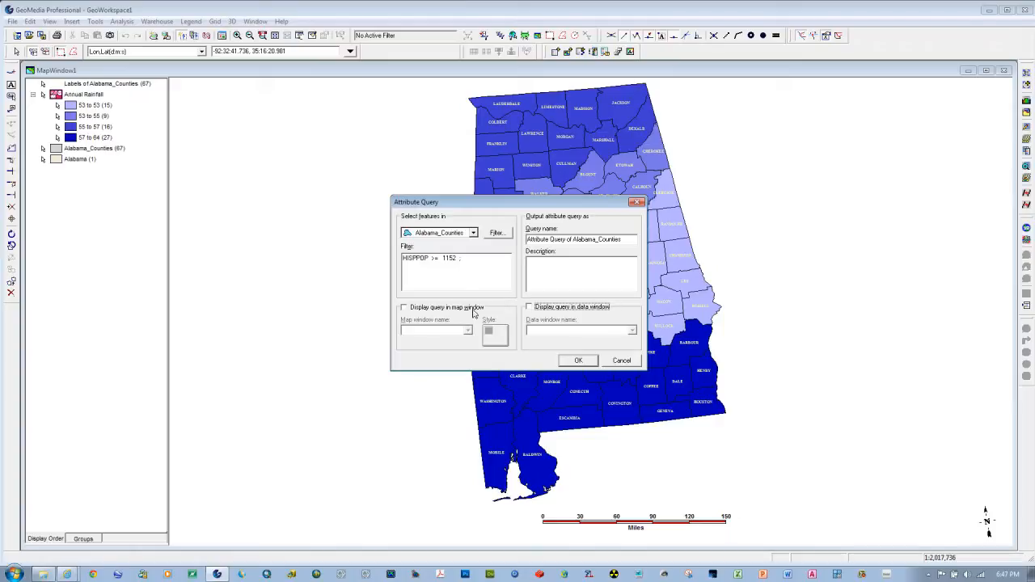
click(403, 308)
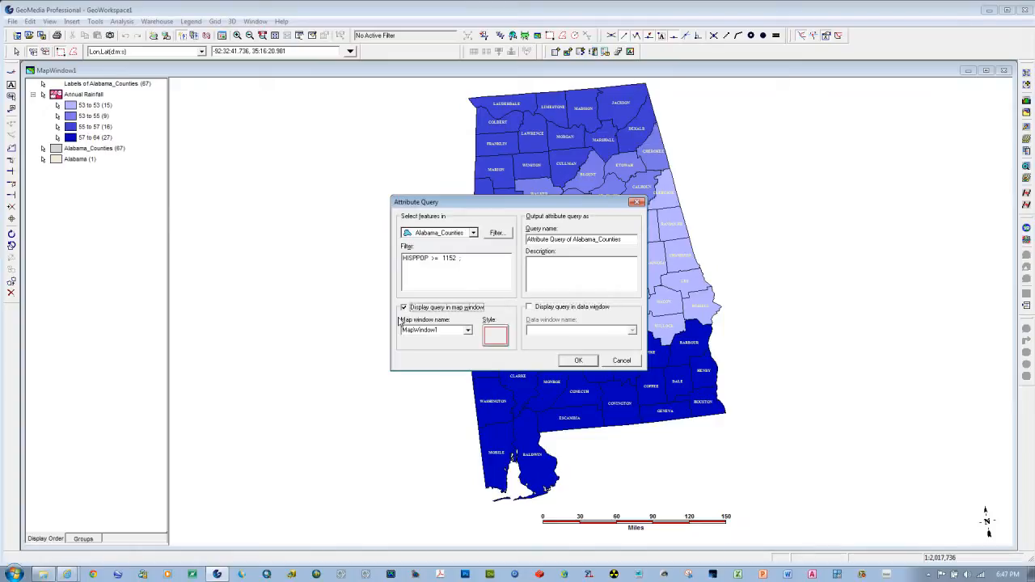
click(493, 337)
click(547, 264)
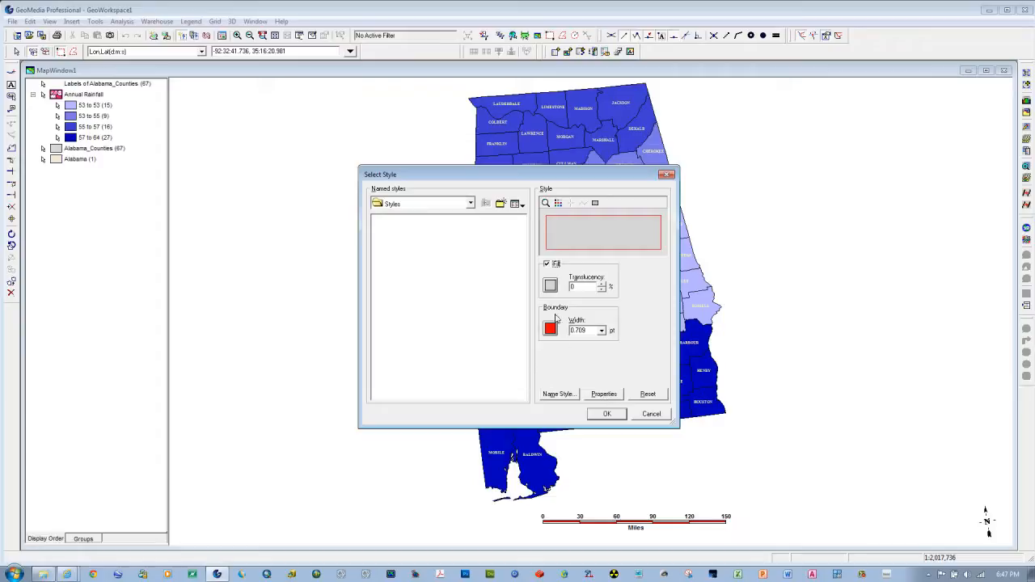
Step: Give the query's style a red fill with the Backward Diagonal fill type
click(602, 394)
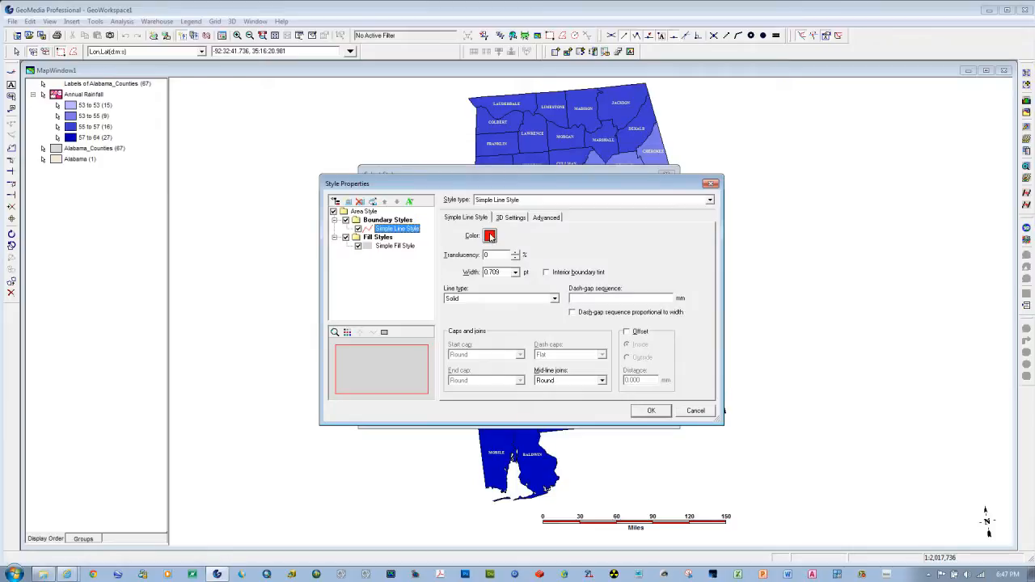
click(387, 248)
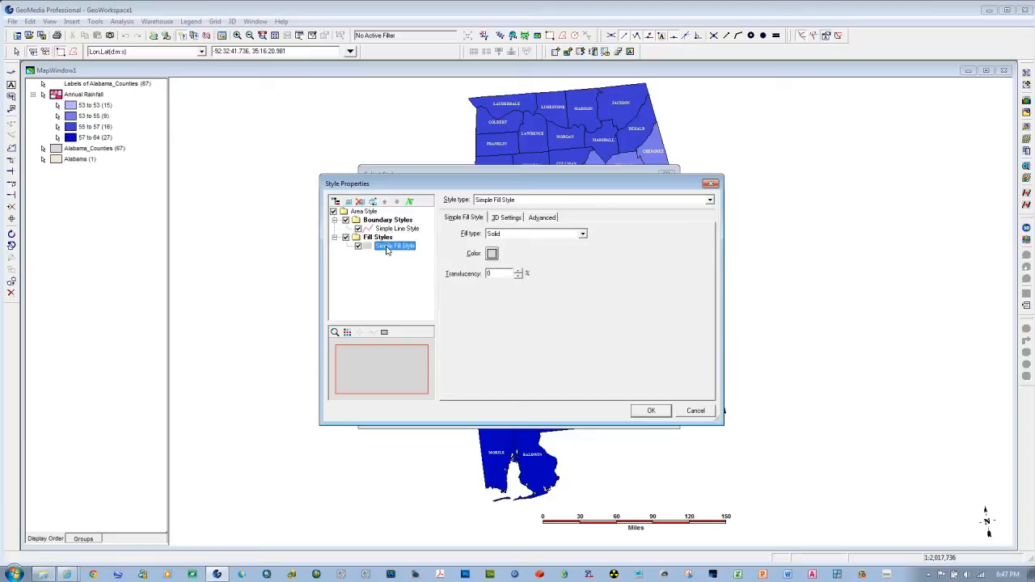
click(491, 254)
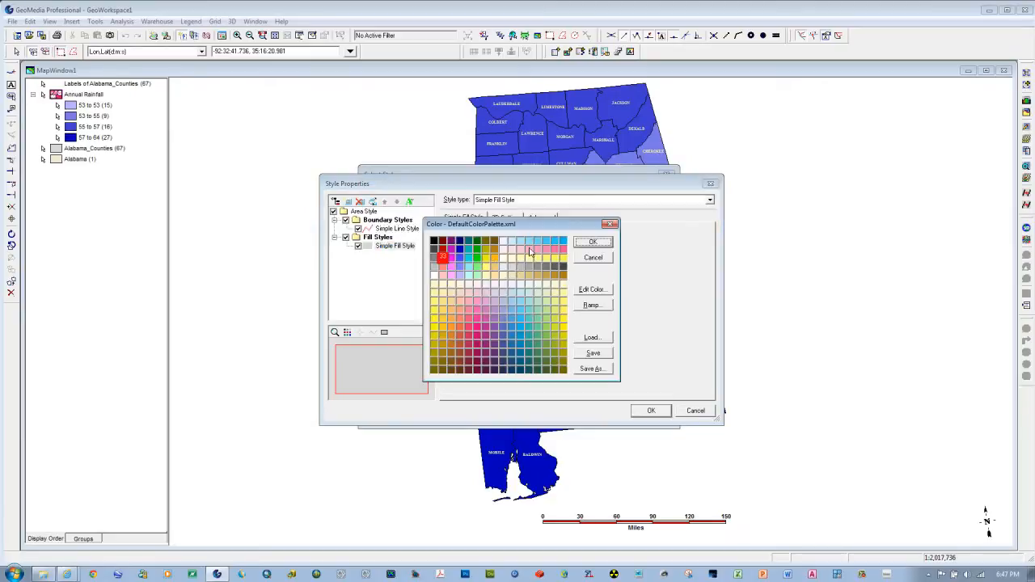
click(593, 241)
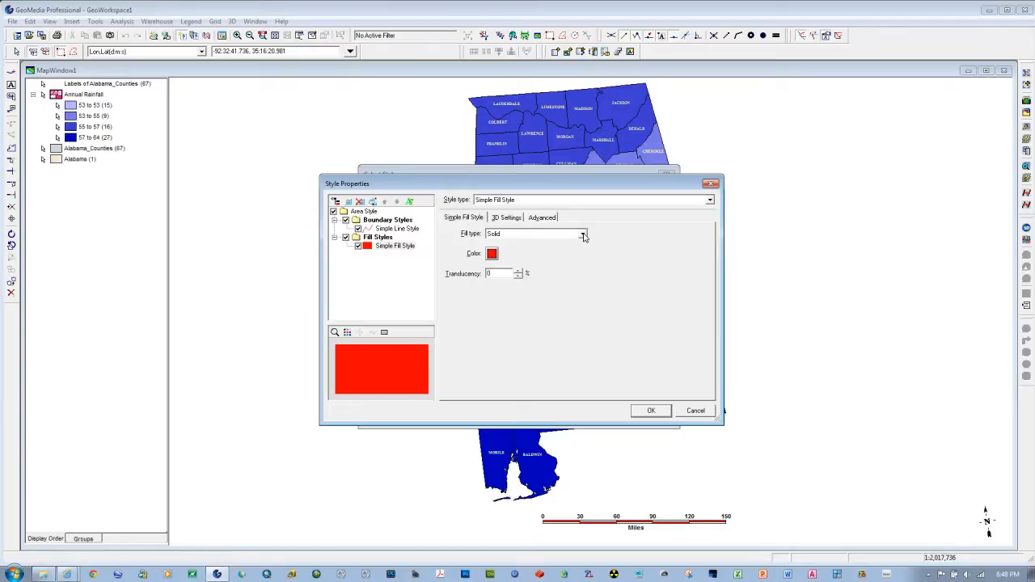
click(583, 234)
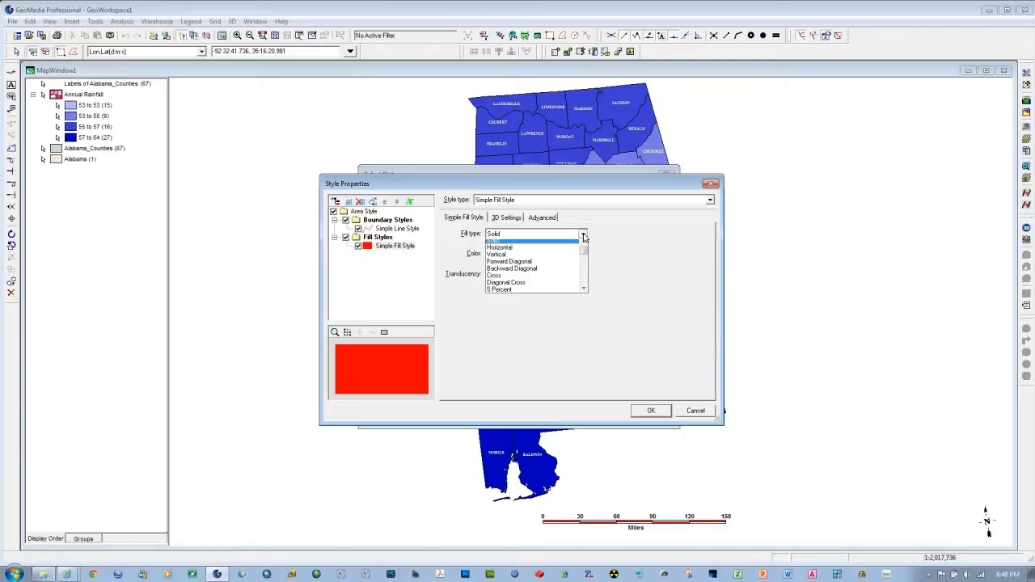
click(512, 273)
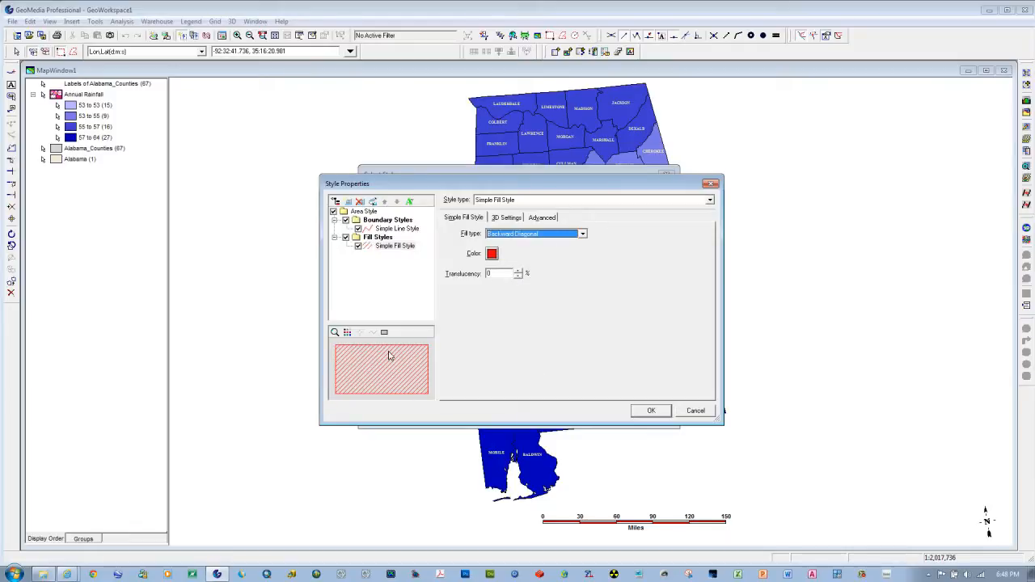
click(651, 411)
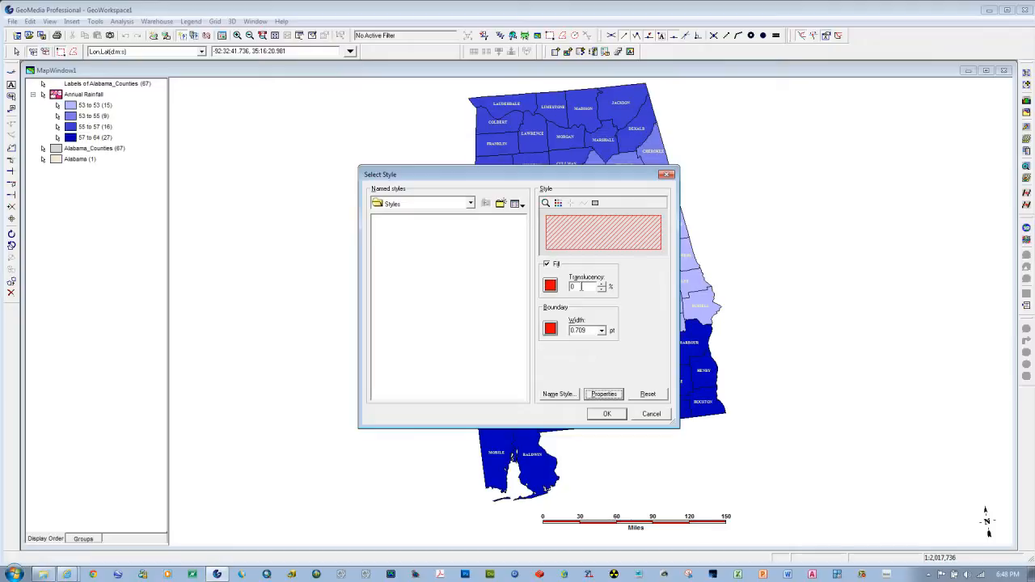
click(606, 414)
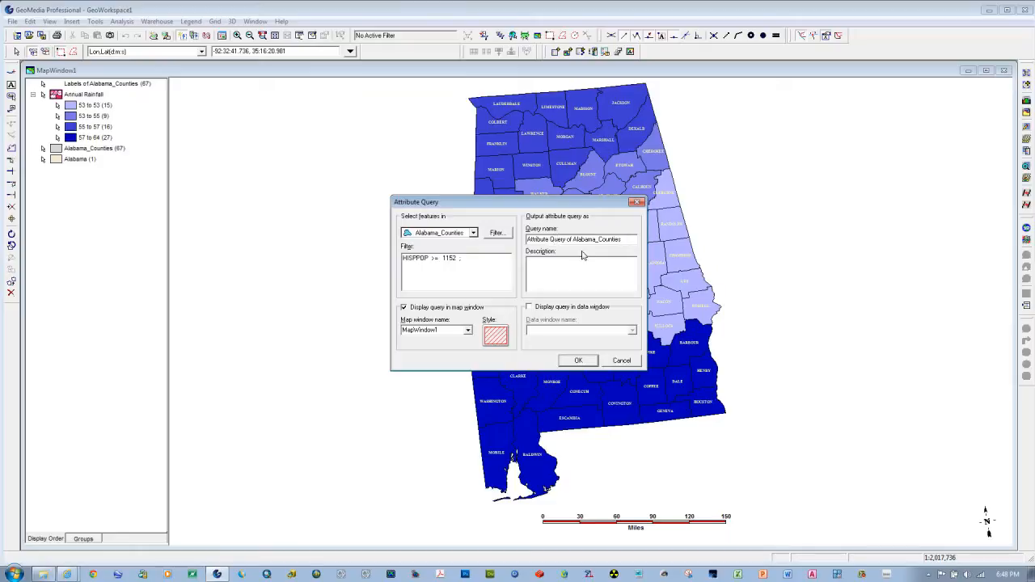
Step: Name the query with its own filter expression, HISPPOP >= 1152, and run it
drag(458, 257, 401, 270)
key(ctrl+c)
drag(593, 236, 527, 238)
drag(628, 237, 492, 242)
key(ctrl+v)
click(576, 360)
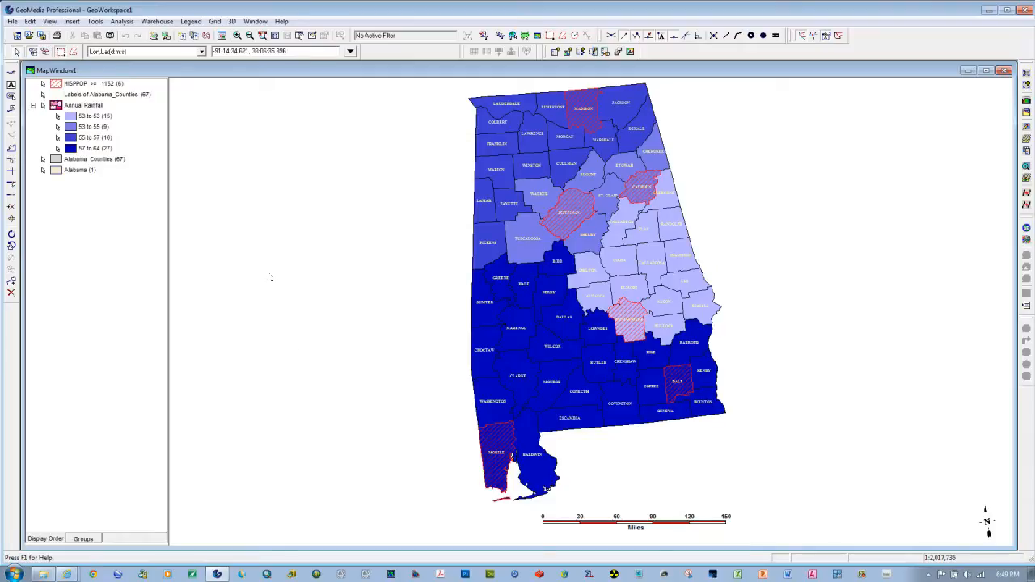
Step: Close the Access USSample warehouse connection
click(157, 24)
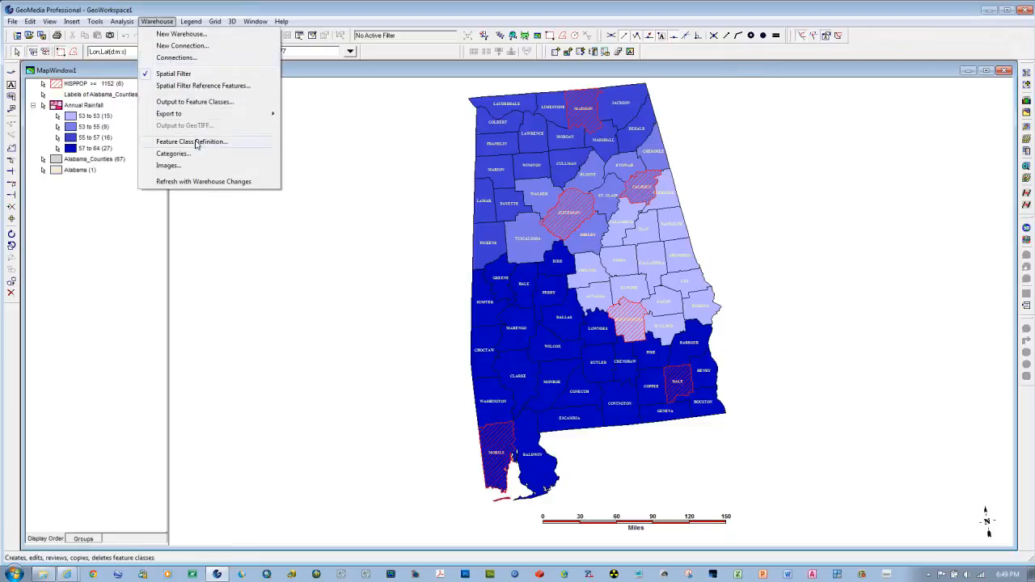
click(189, 58)
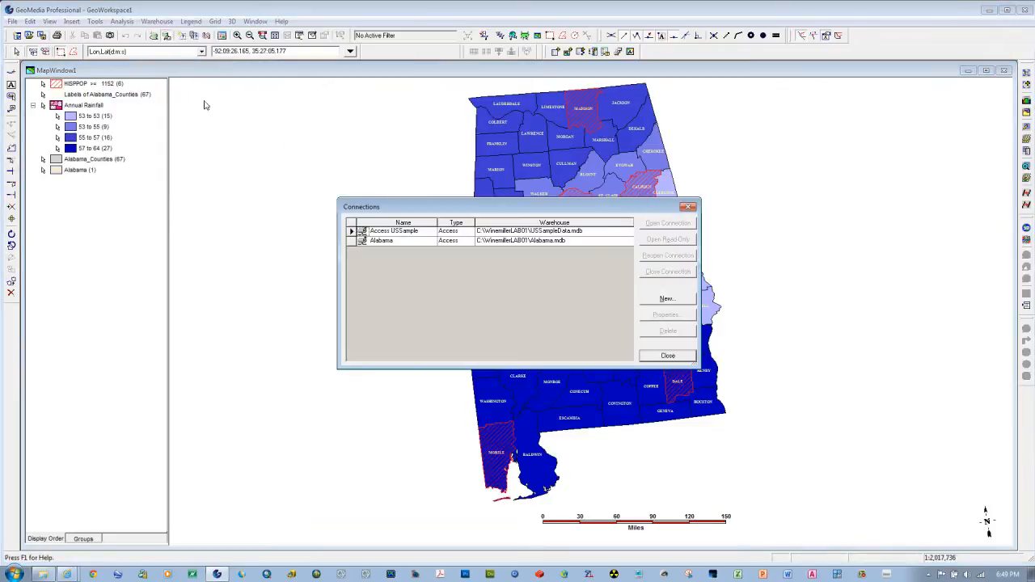
click(353, 233)
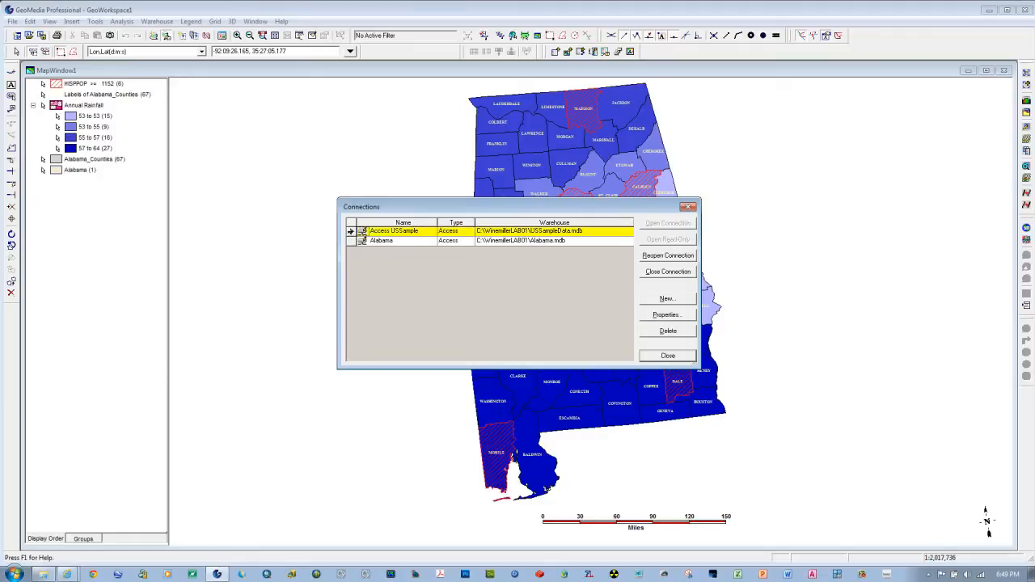
click(668, 272)
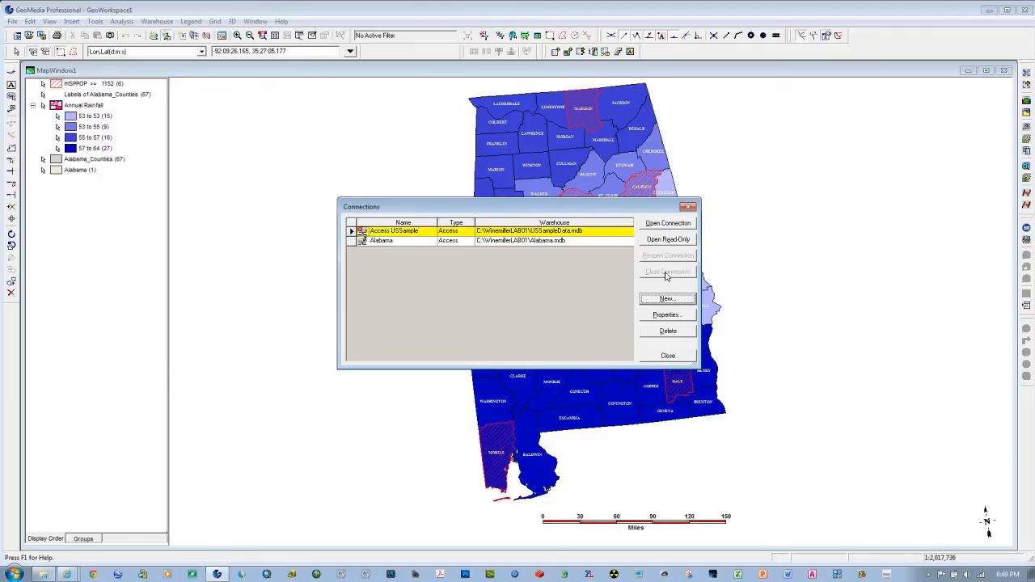
click(659, 357)
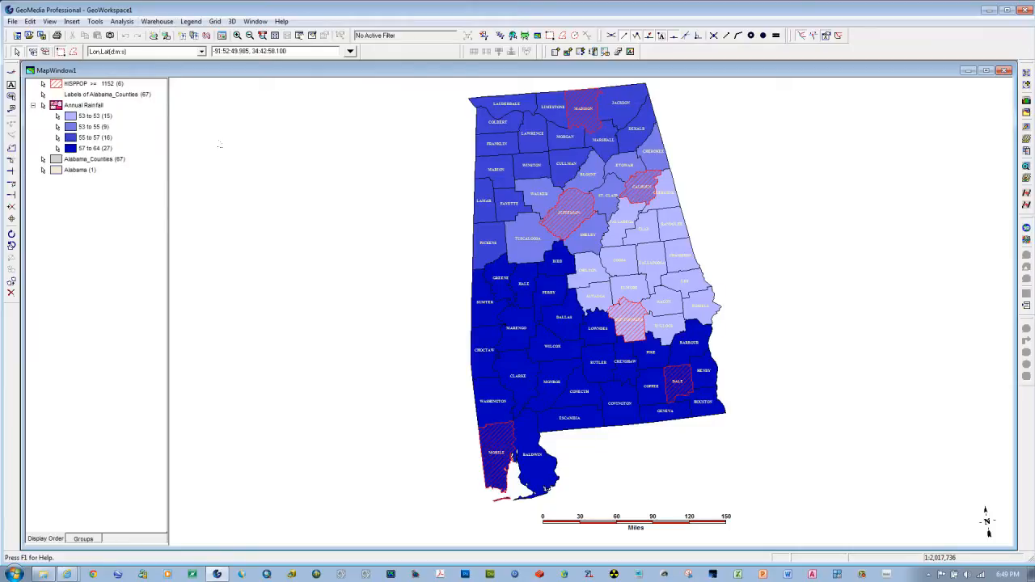
Step: Open the closed Access USSample warehouse connection again
click(157, 21)
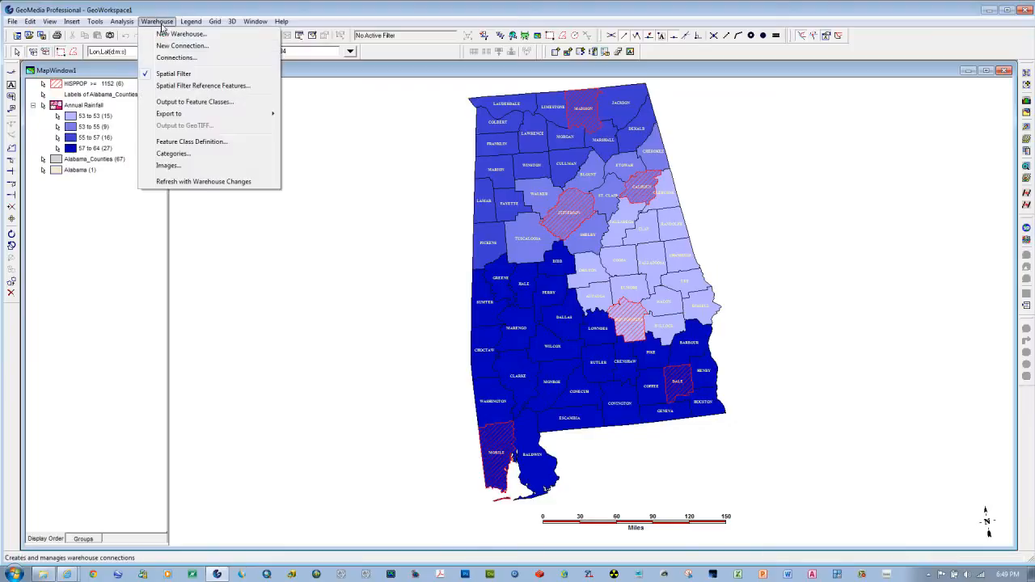
click(170, 59)
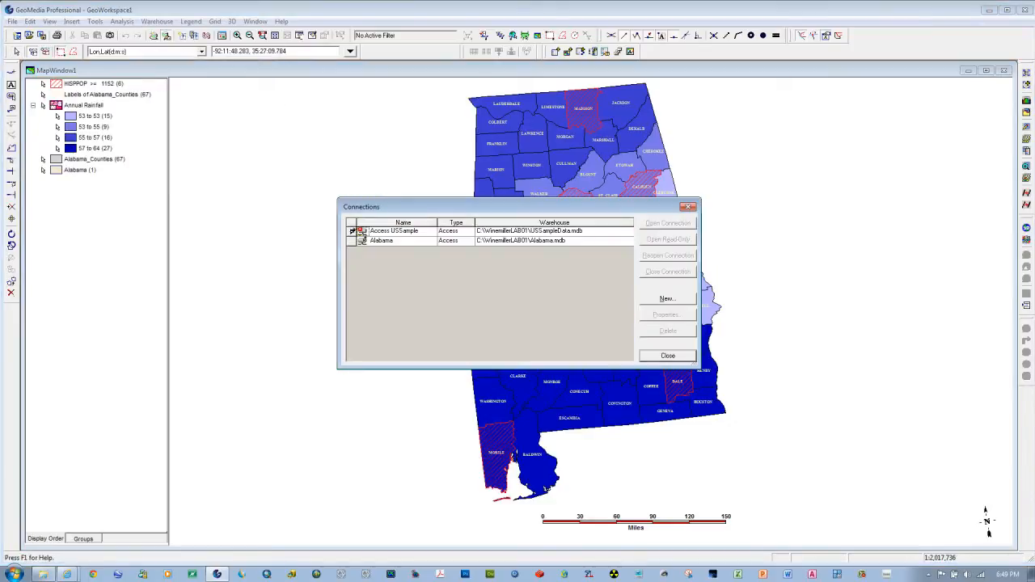
click(352, 231)
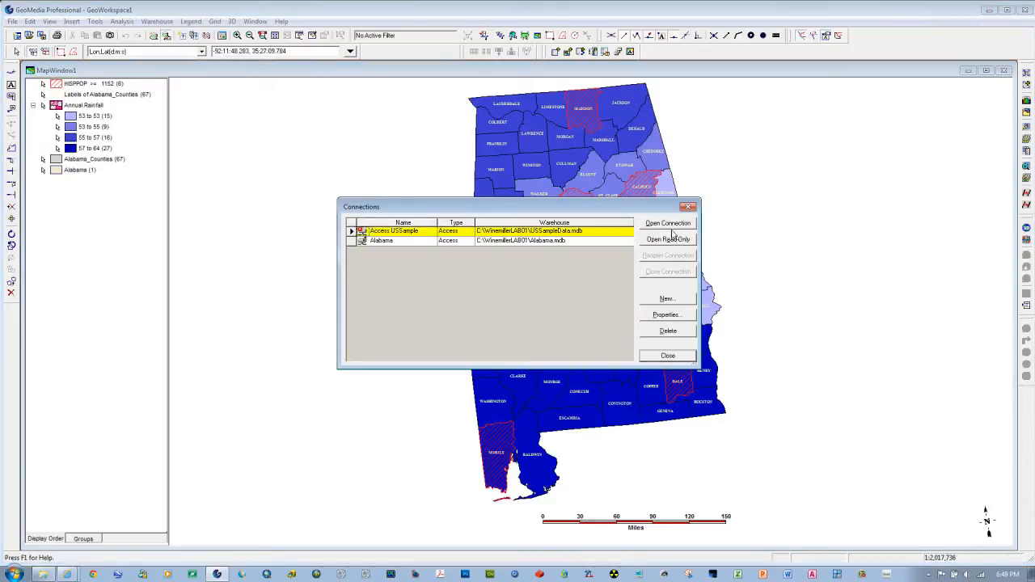
click(670, 230)
click(666, 356)
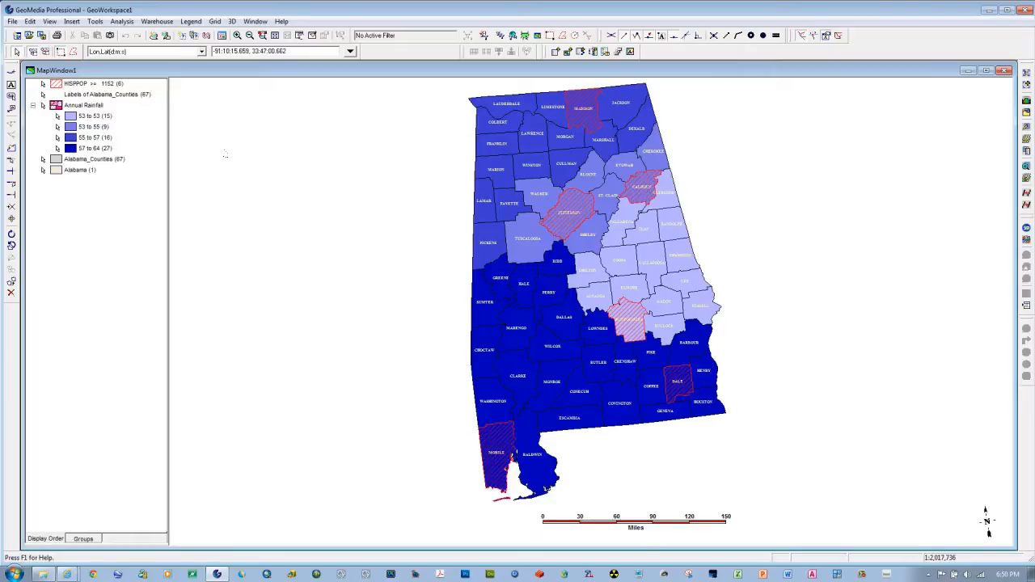
Step: Start an attribute query on the Cities feature class of the Access USSample connection
click(123, 23)
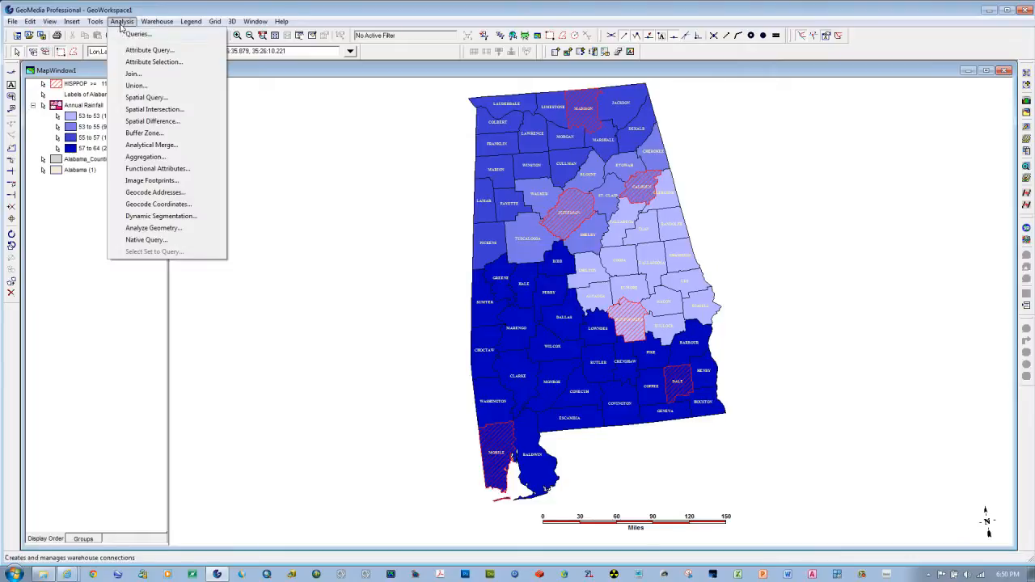
click(139, 50)
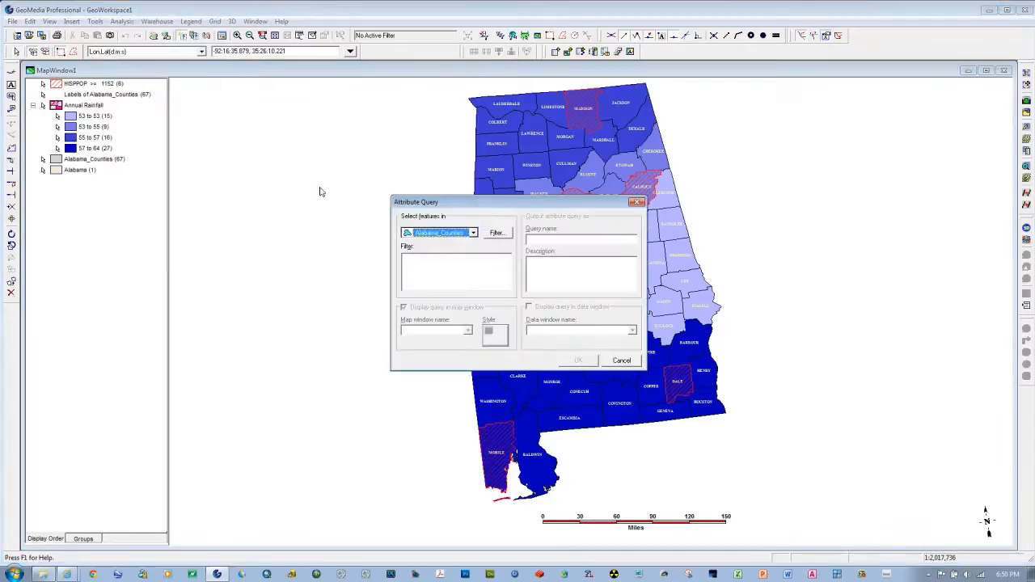
click(474, 233)
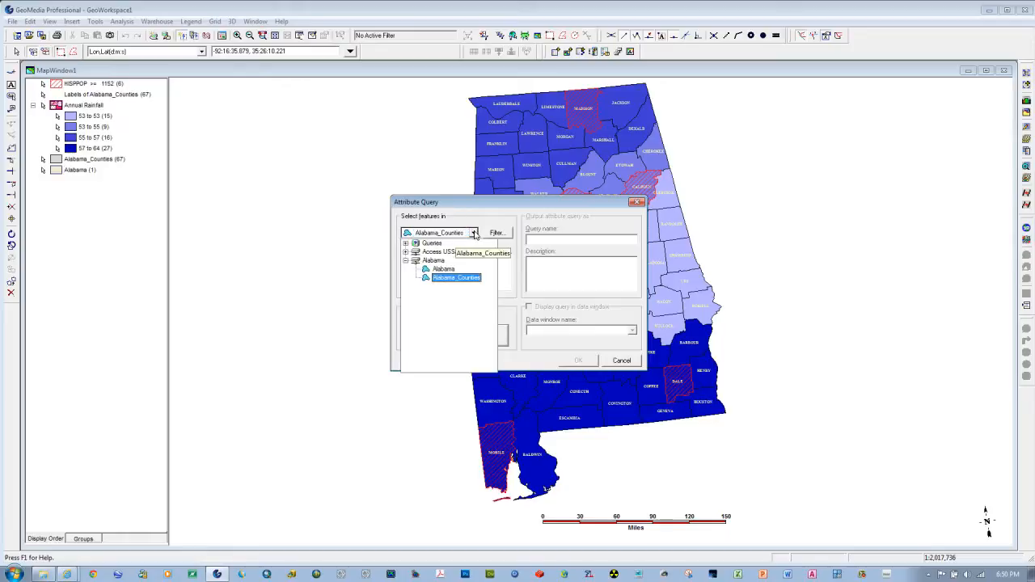
click(406, 252)
click(439, 260)
Step: Filter the Cities query with the expression STATE_NAME = 'Alabama', picking the state from the listed values
click(497, 233)
drag(483, 253, 484, 273)
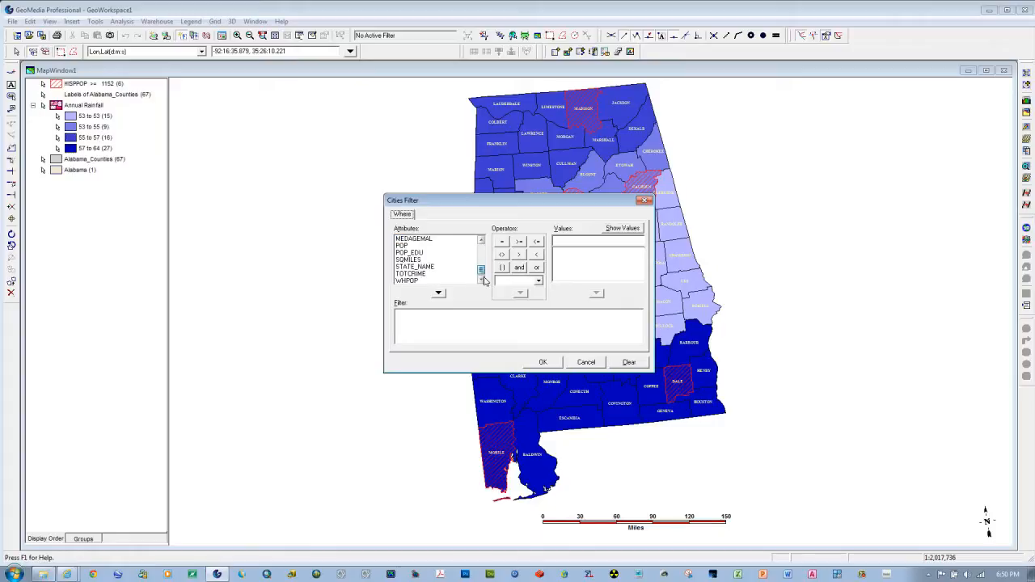
click(434, 266)
click(438, 293)
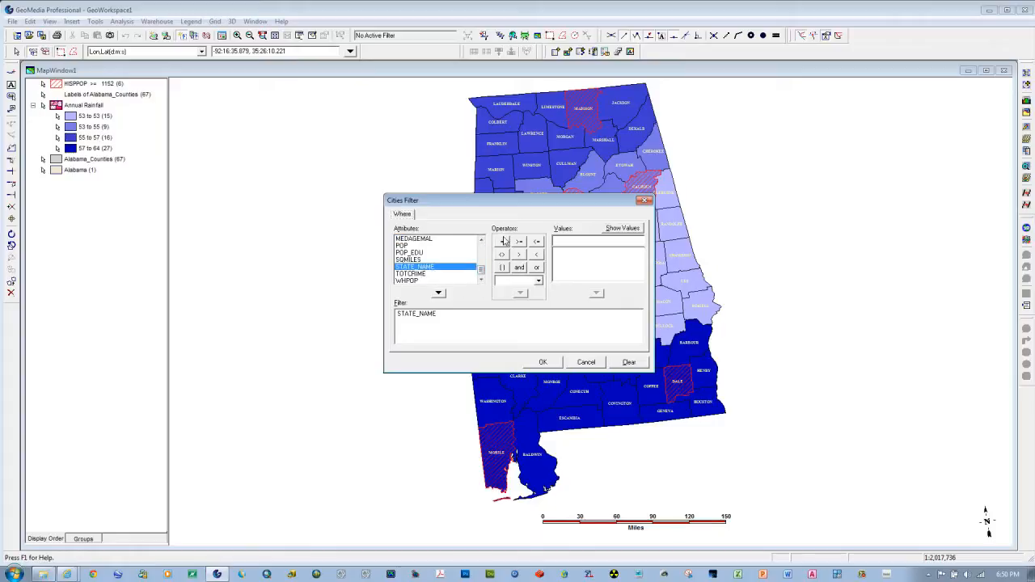
click(501, 241)
click(623, 228)
click(493, 326)
click(570, 258)
click(596, 292)
click(542, 362)
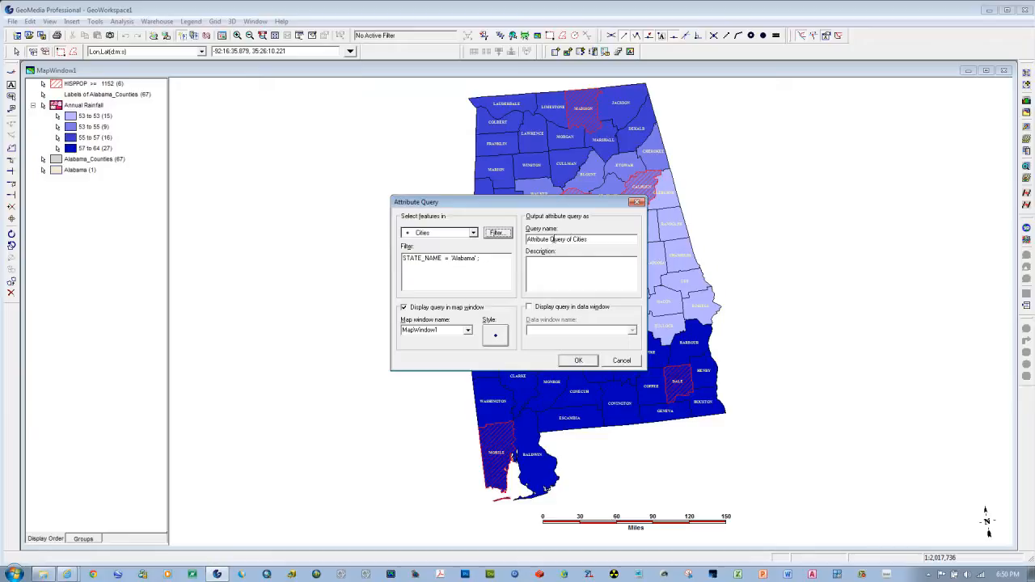
Step: Name the query "Query of Cities Alabama" and run it into DataWindow1 only, without displaying it in the map window
click(552, 240)
drag(552, 241, 527, 239)
key(Delete)
click(404, 307)
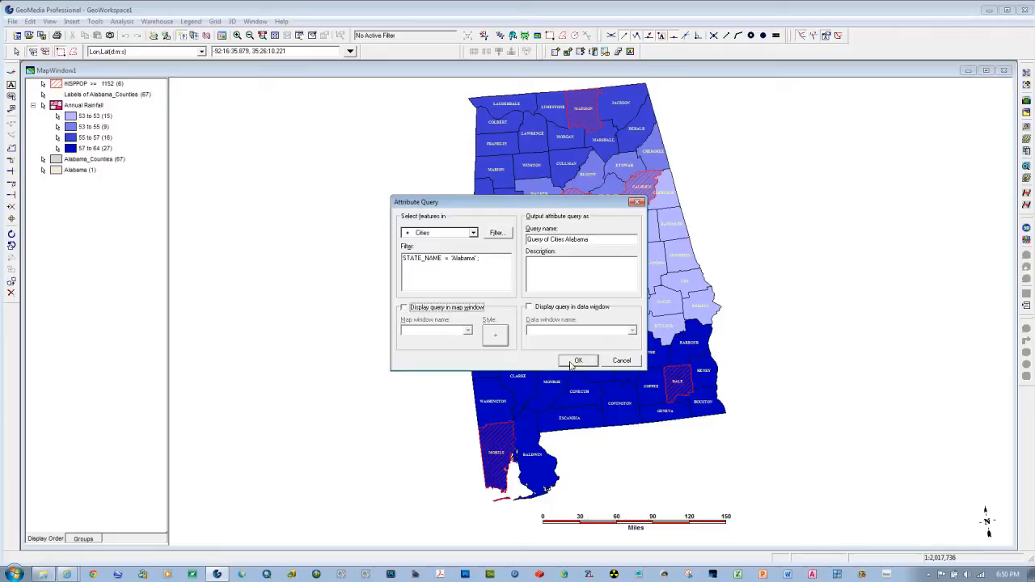
click(530, 307)
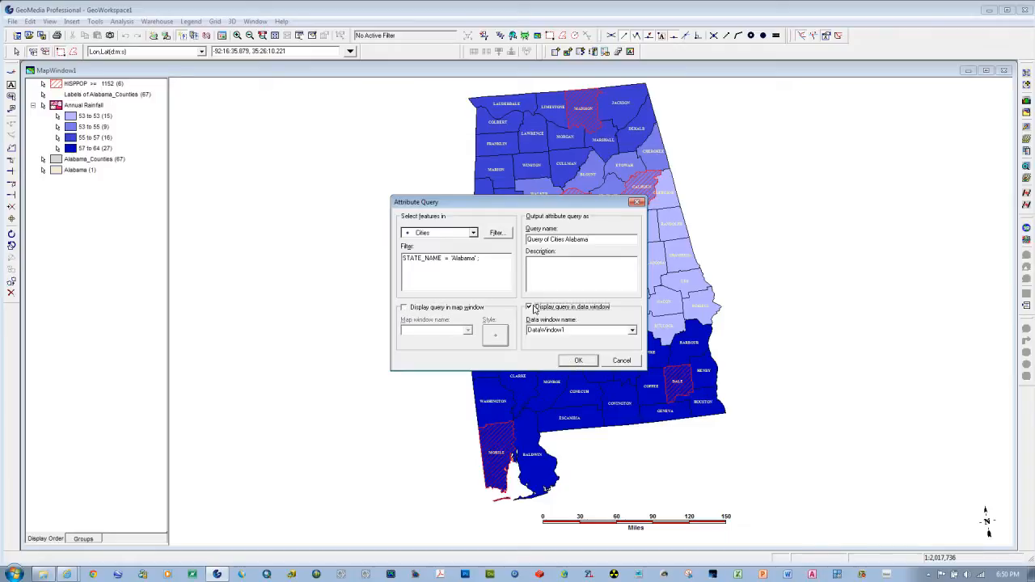
click(578, 360)
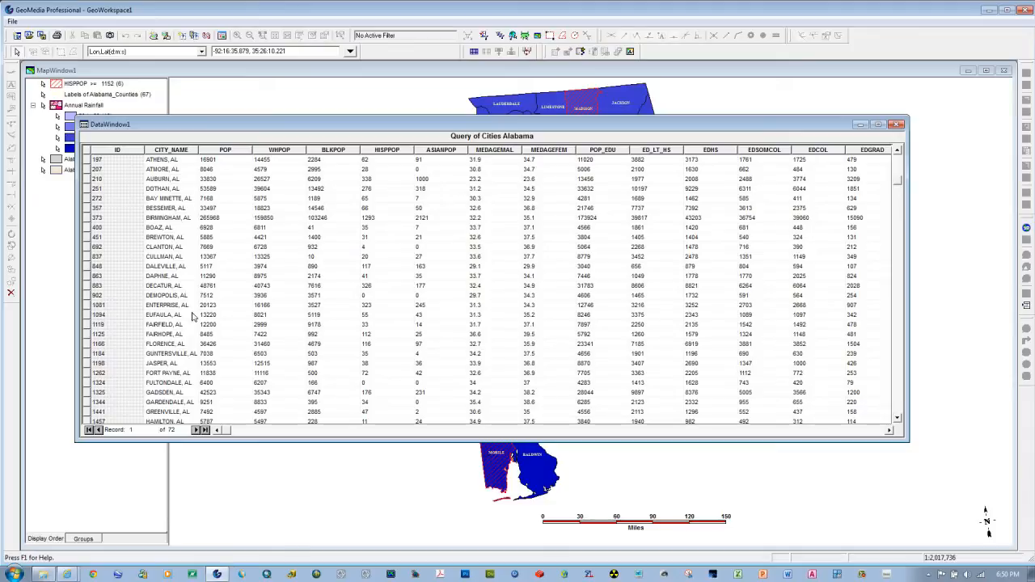
Step: Look through the Alabama city records in the data window, highlight the first one, and close the window
scroll(192, 356, down, 3)
scroll(191, 356, down, 4)
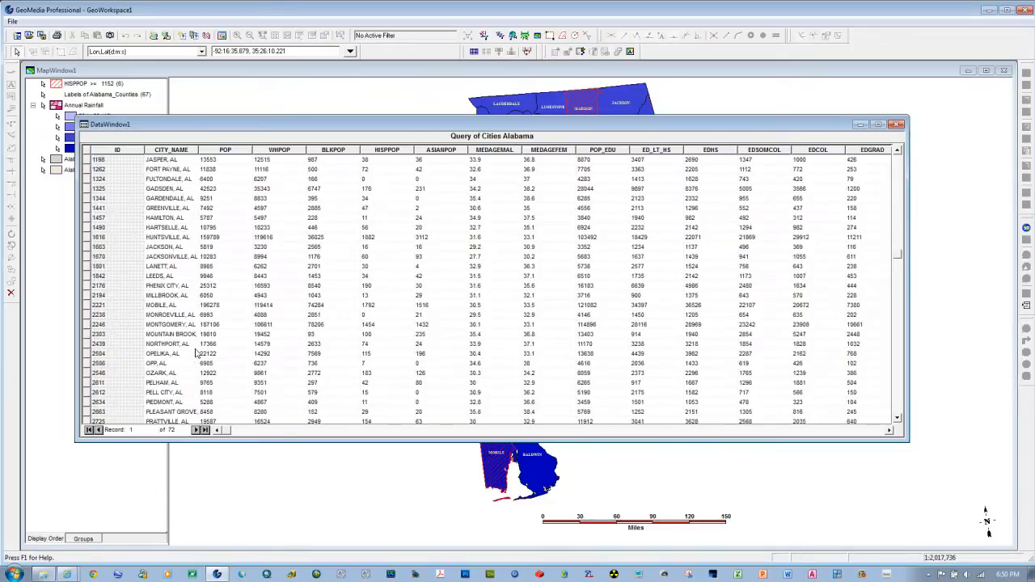
scroll(196, 351, up, 9)
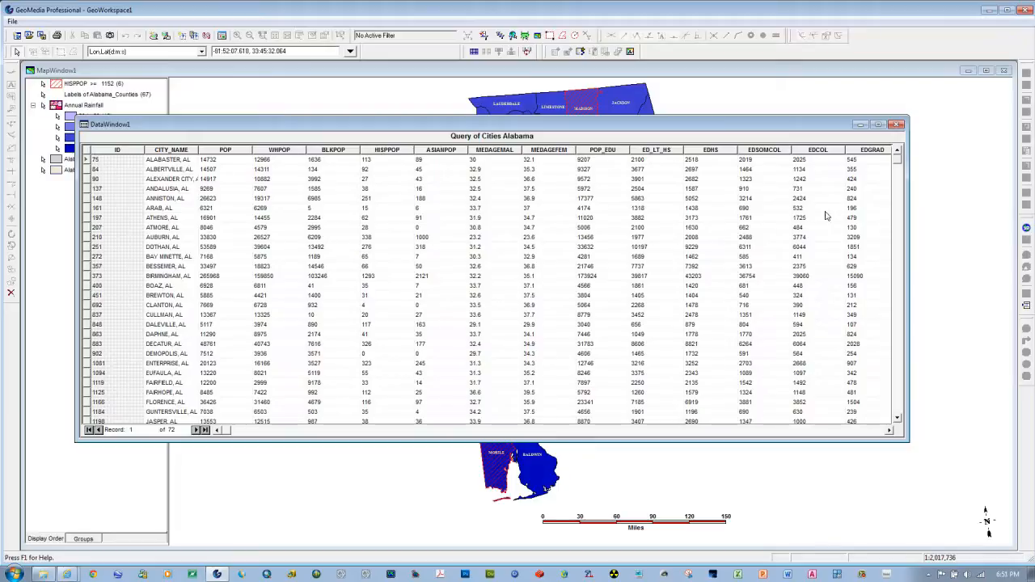
click(87, 159)
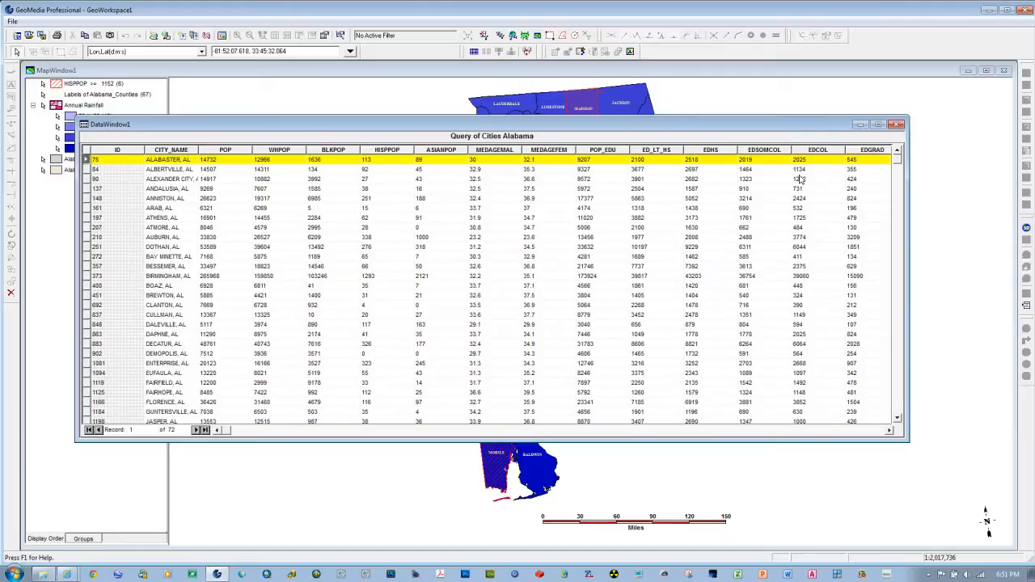
click(897, 125)
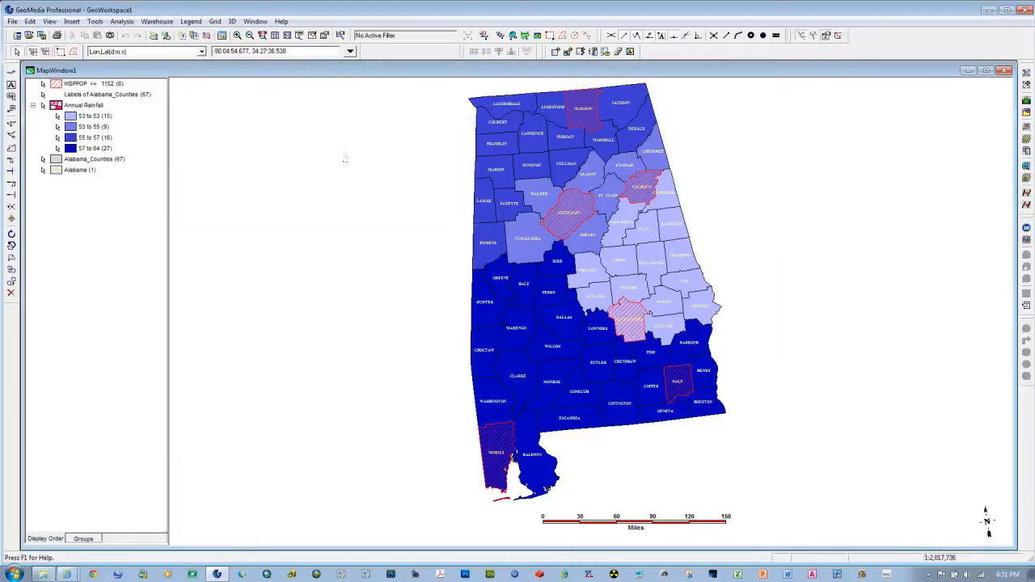
Step: Start a thematic legend entry with Query of Cities Alabama as its input feature
click(190, 22)
click(210, 47)
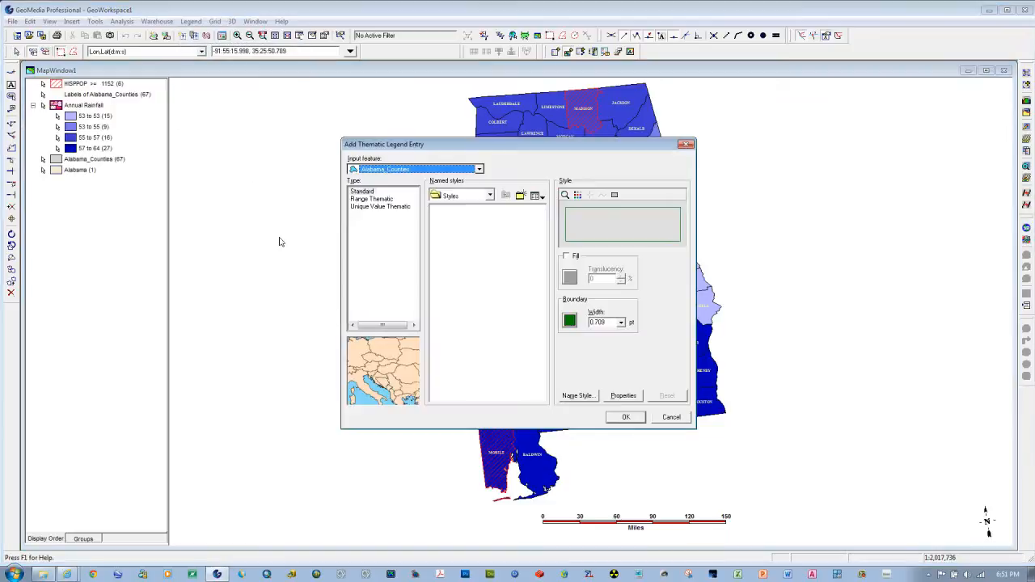
click(479, 169)
click(352, 179)
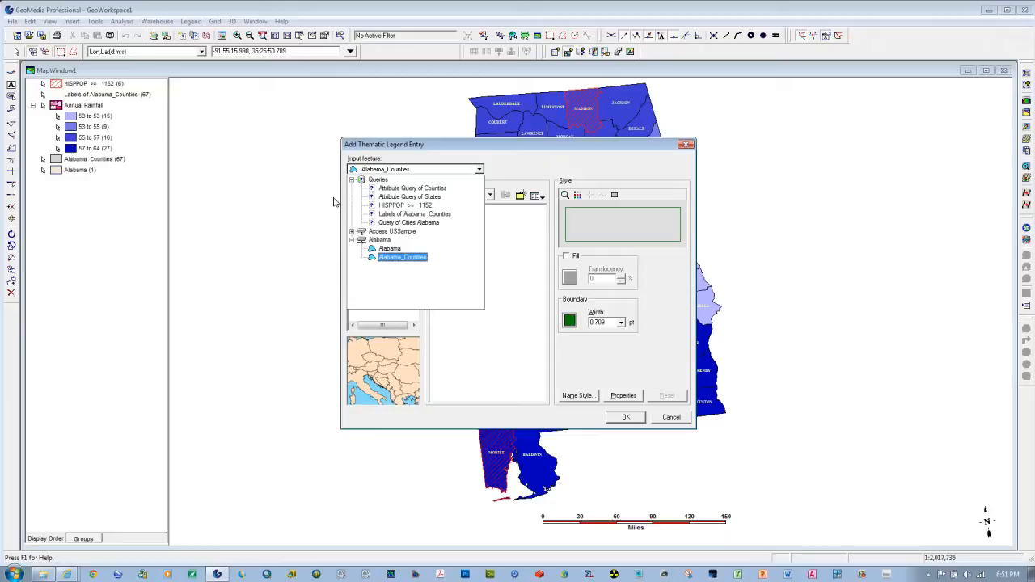
click(393, 223)
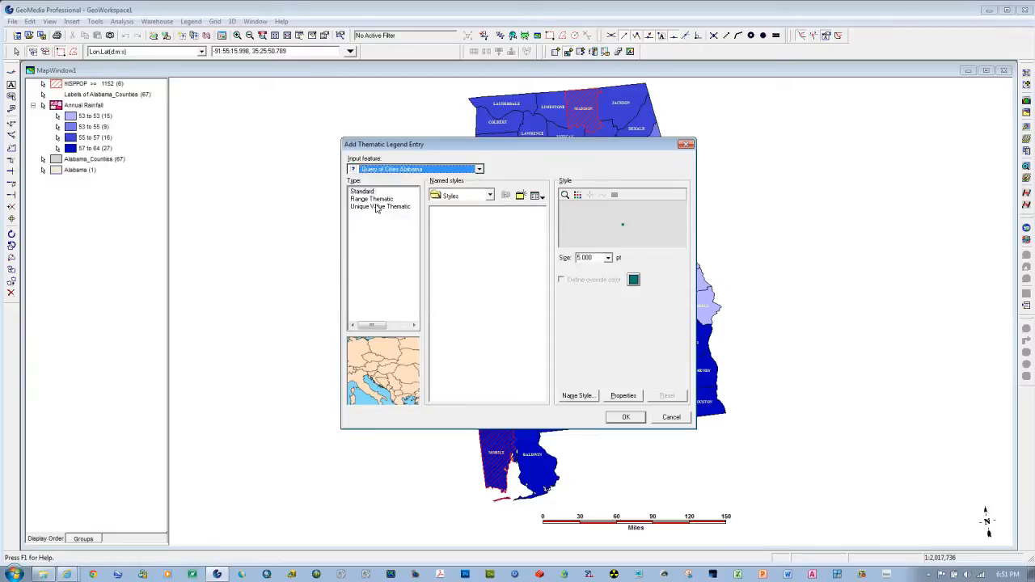
Step: Make the legend entry a Range Thematic with HISPPOP as the classification attribute
click(374, 199)
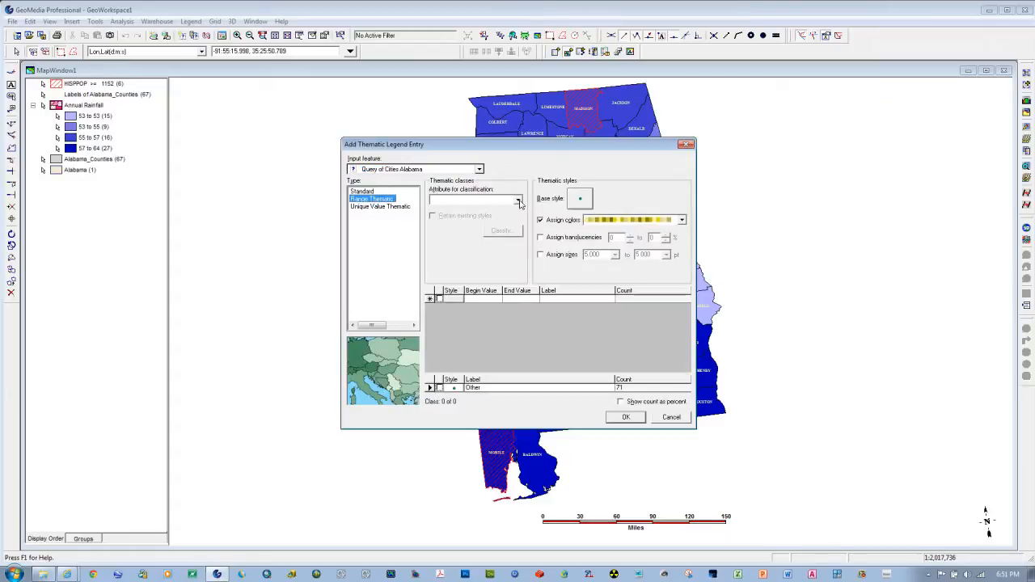
click(518, 201)
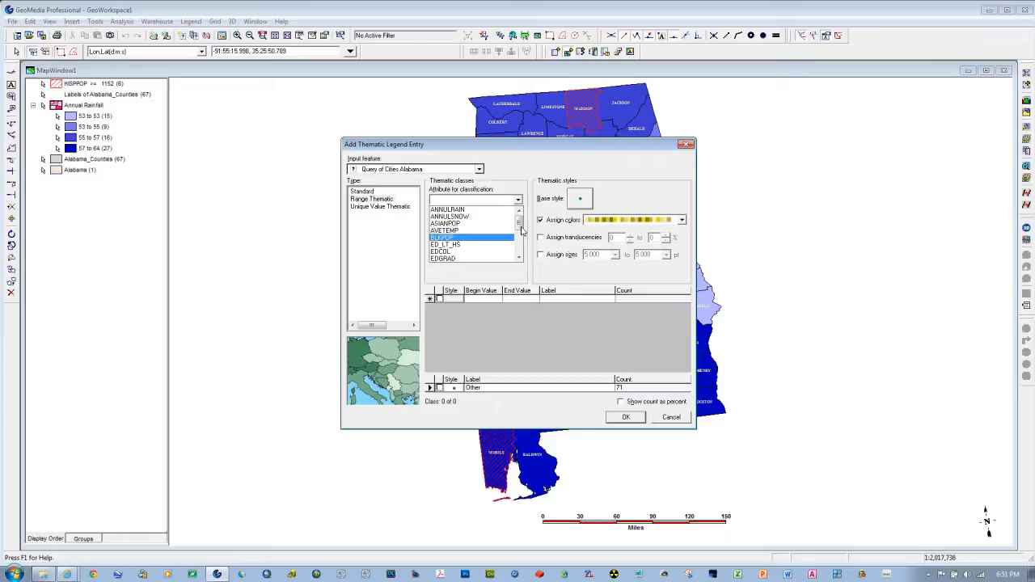
drag(519, 227, 520, 238)
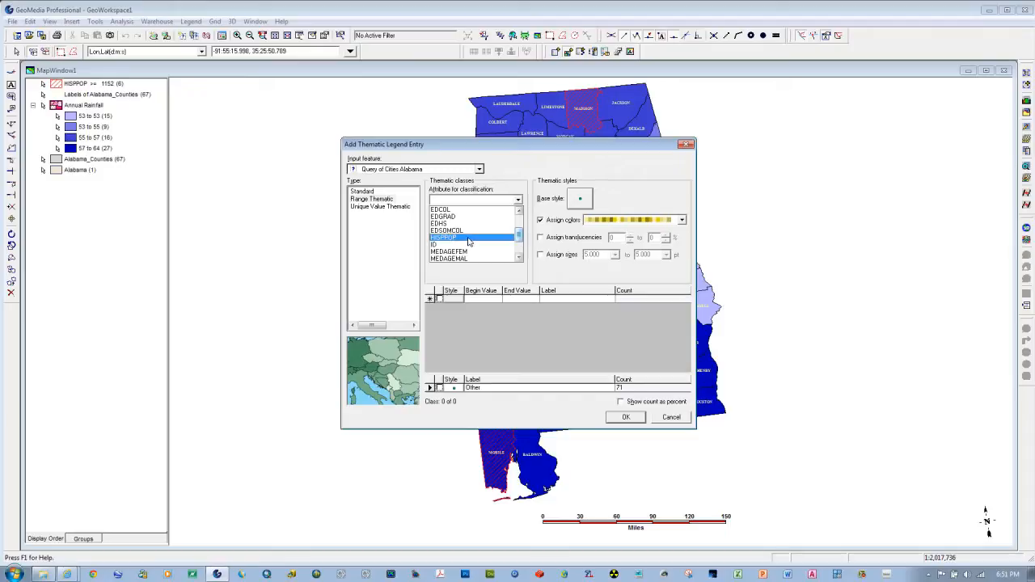
click(467, 241)
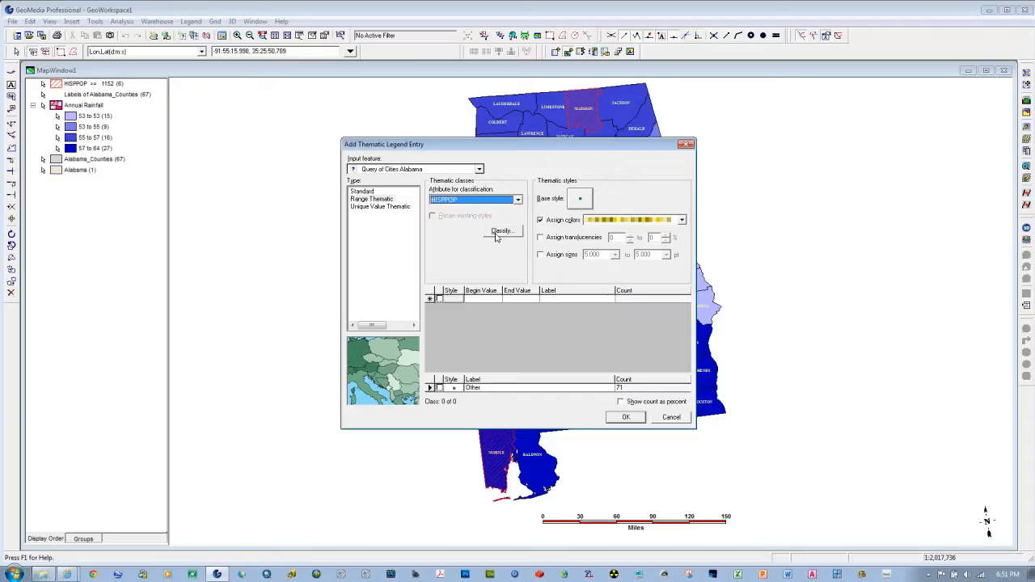
Step: Classify the HISPPOP values with the Equal Count technique into 10 ranges
click(508, 232)
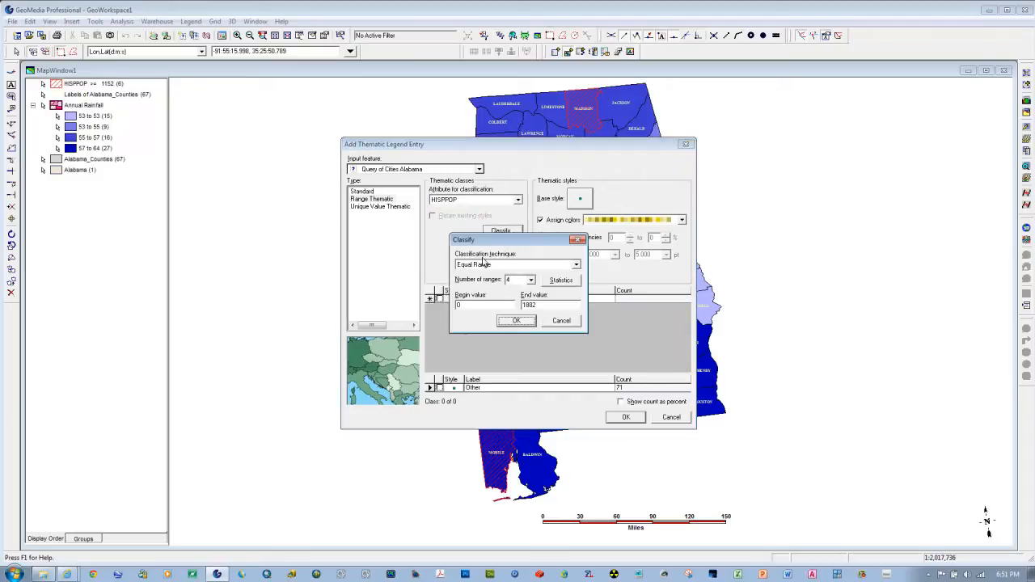
click(577, 267)
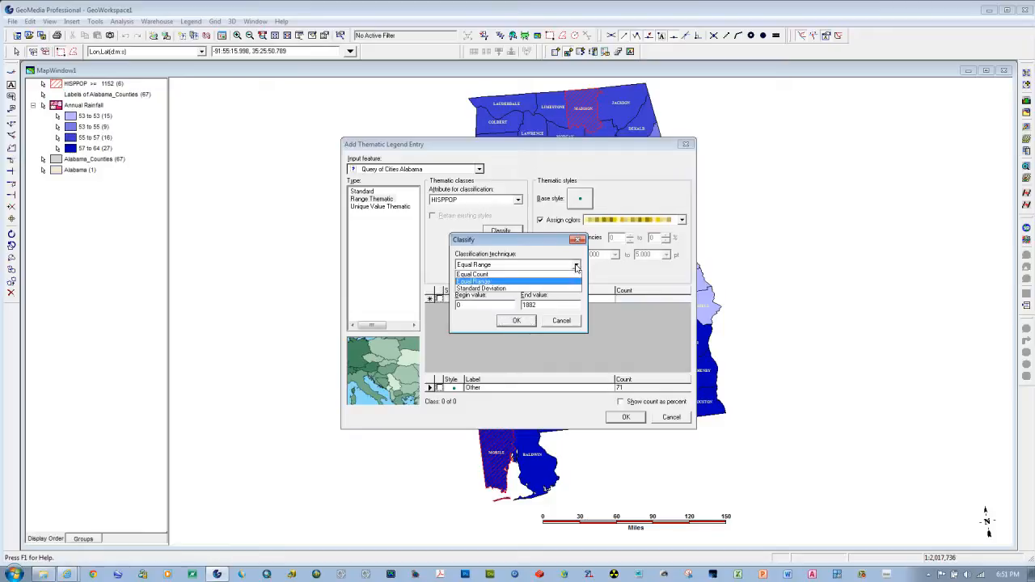
click(503, 278)
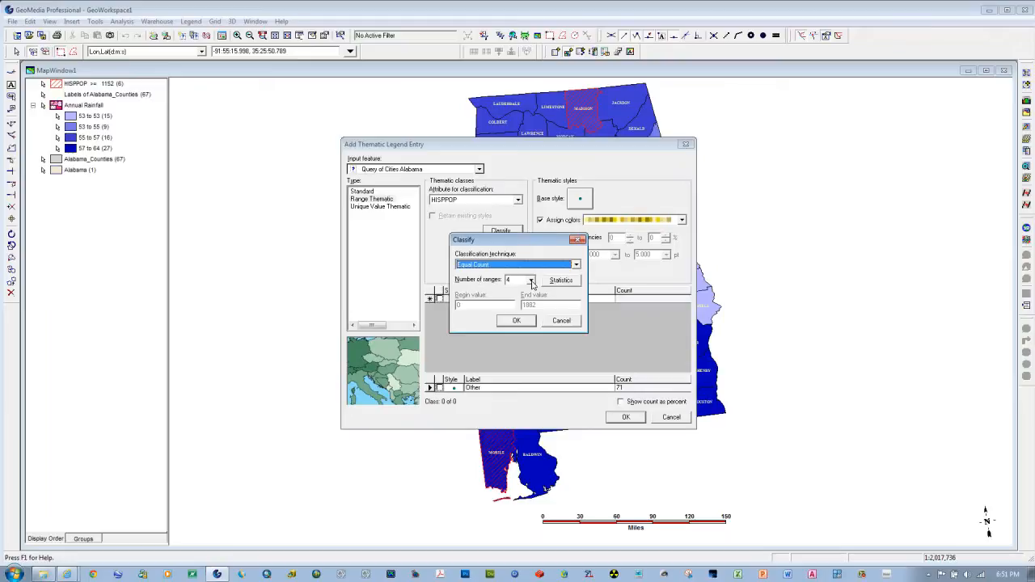
click(531, 280)
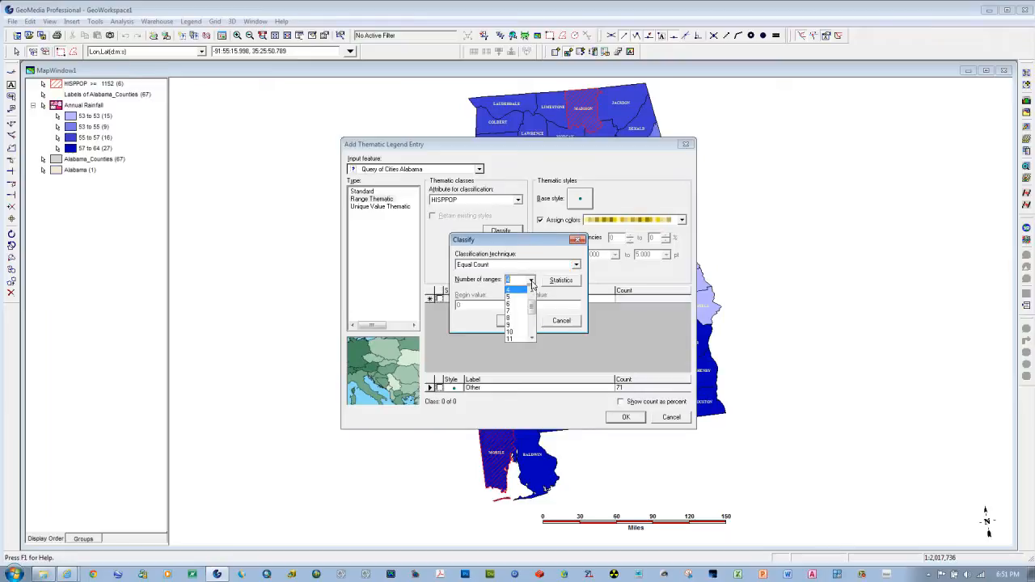
click(510, 327)
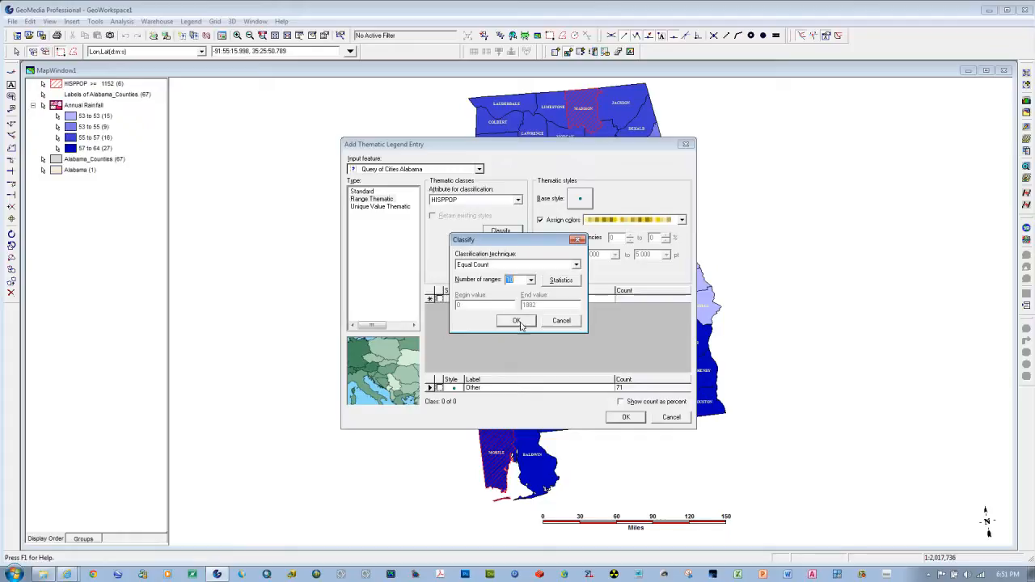
click(519, 325)
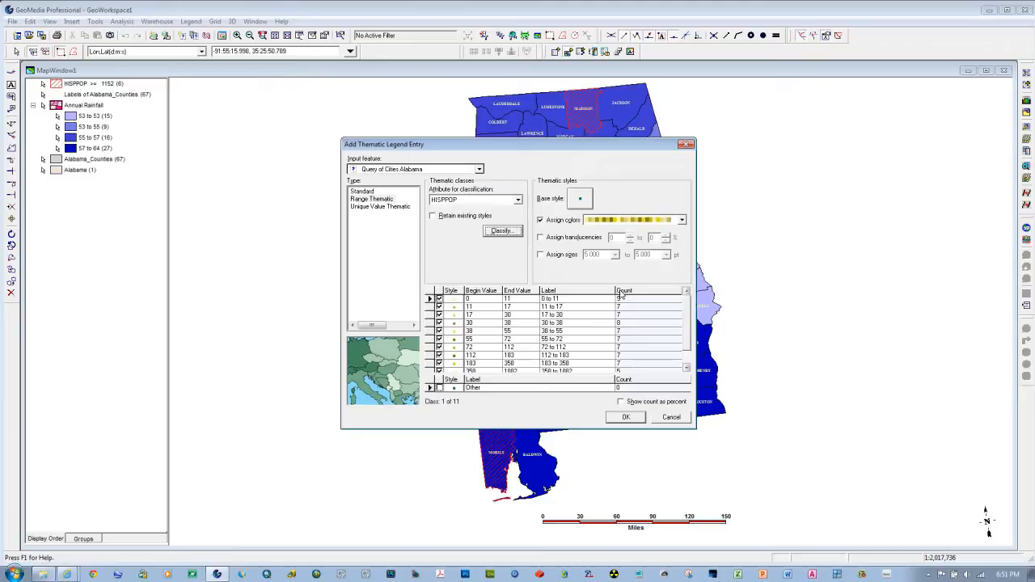
Step: Set the symbol color of the first HISPPOP class, 0 to 11, to light pink
double_click(453, 301)
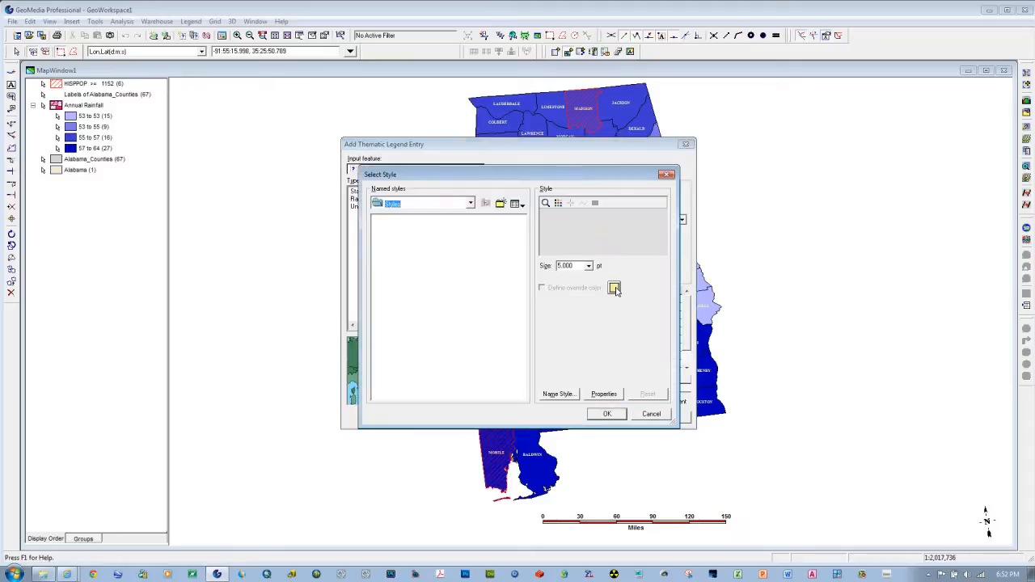
click(613, 288)
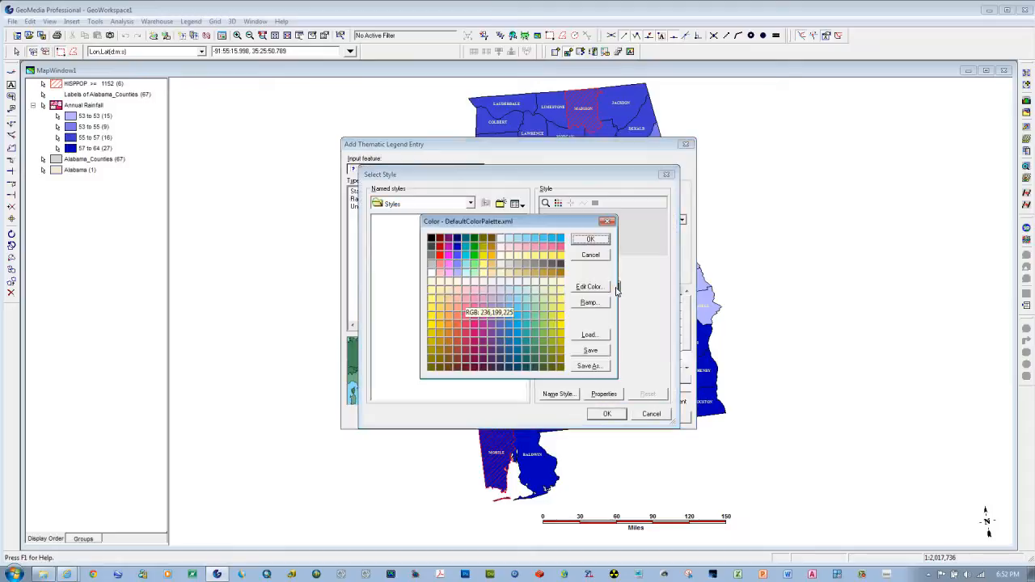
click(475, 291)
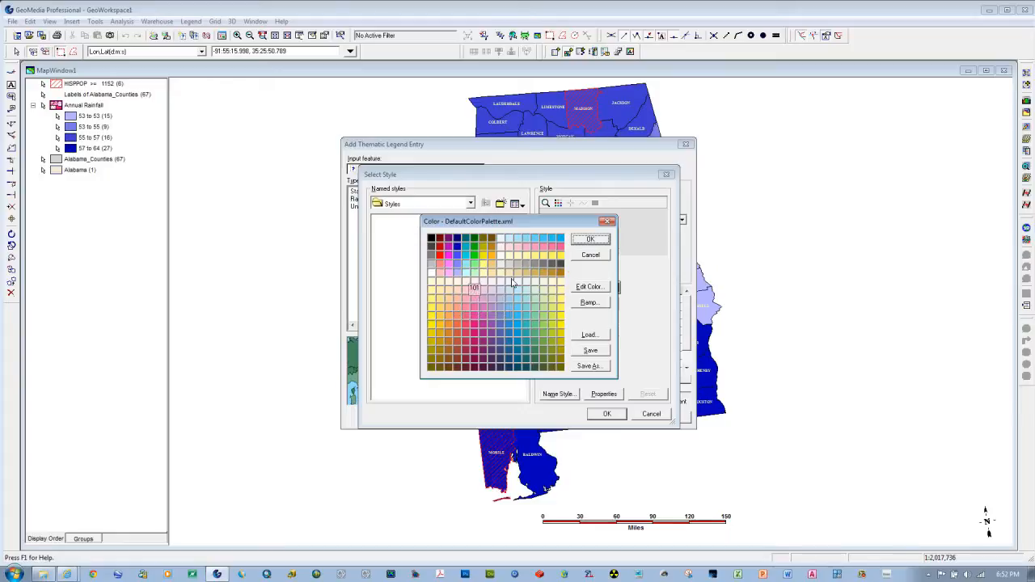
click(589, 241)
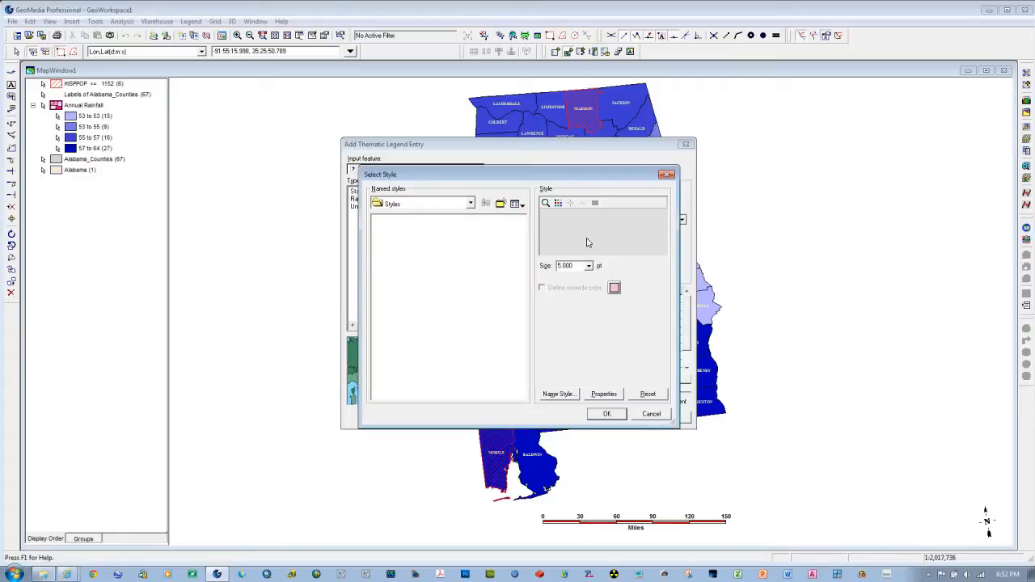
click(605, 413)
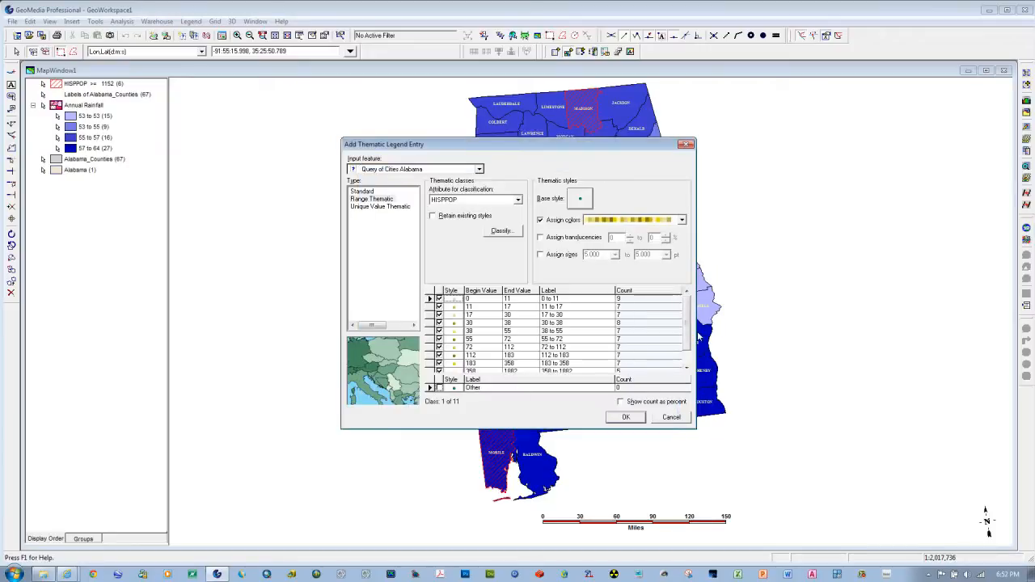
Step: Style the highest HISPPOP class, 358 to 1882, with a dark maroon symbol at a size of 28 pt
click(686, 367)
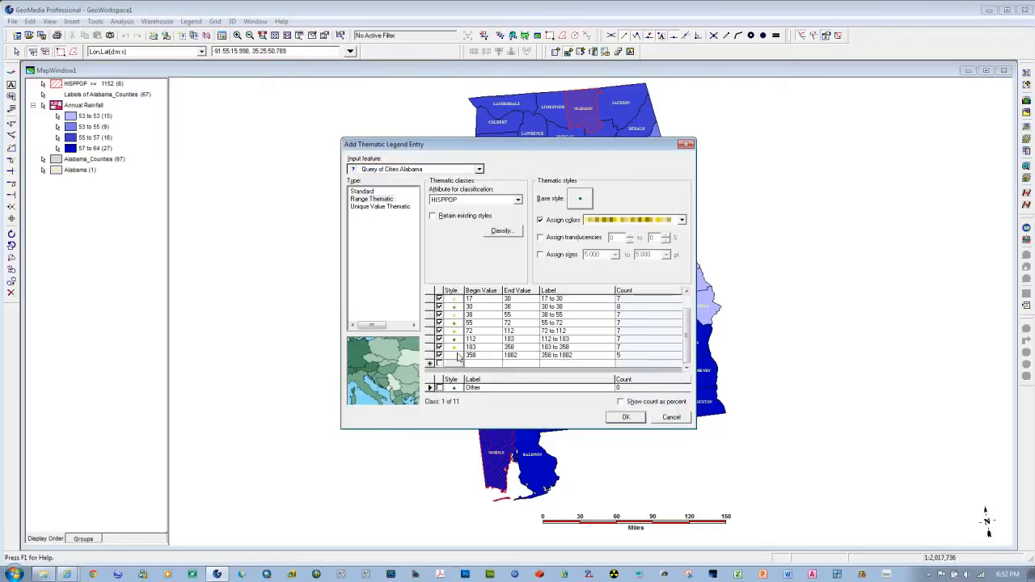
double_click(457, 356)
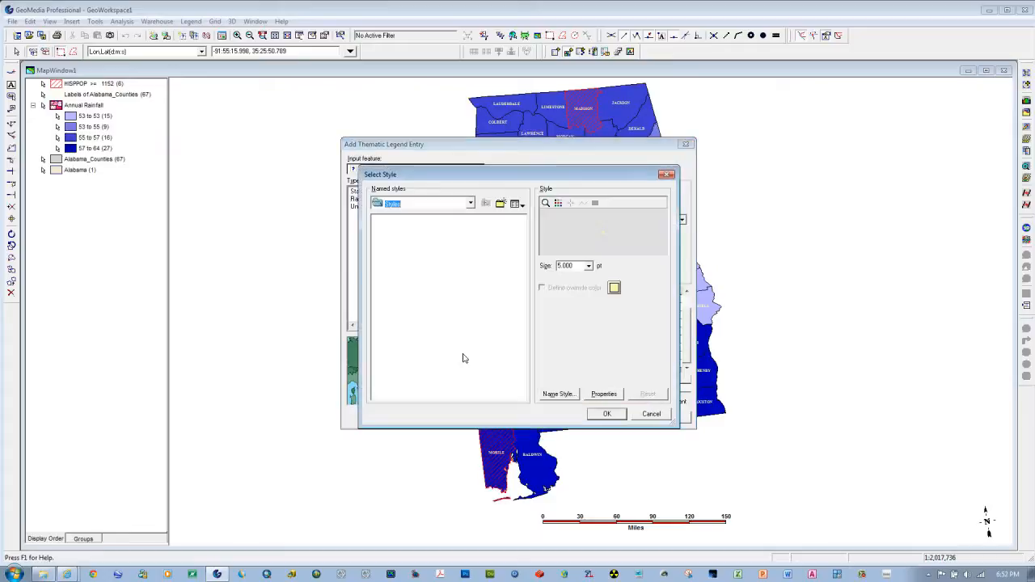
click(614, 289)
click(472, 362)
click(591, 242)
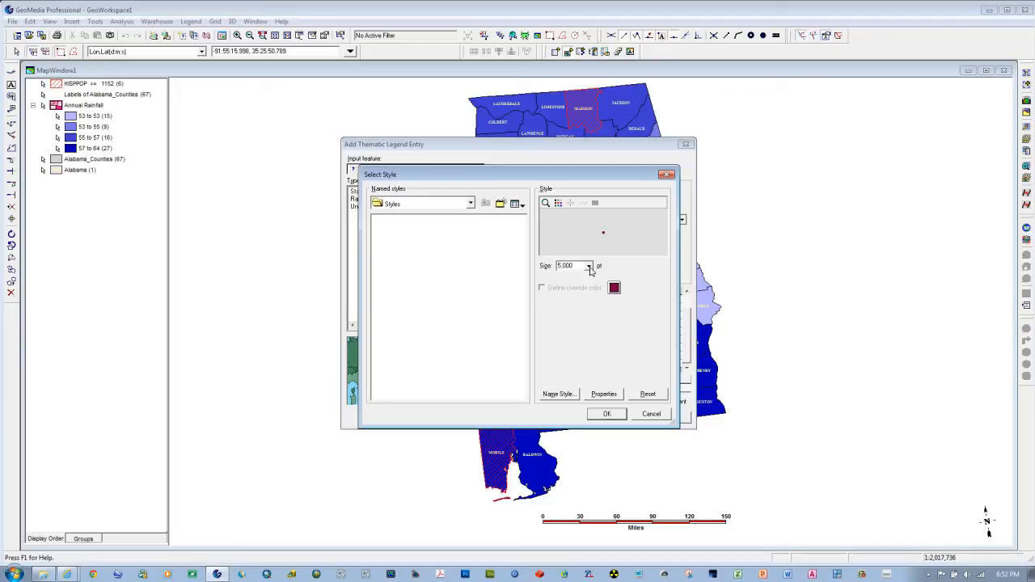
click(589, 266)
scroll(589, 318, down, 2)
click(576, 319)
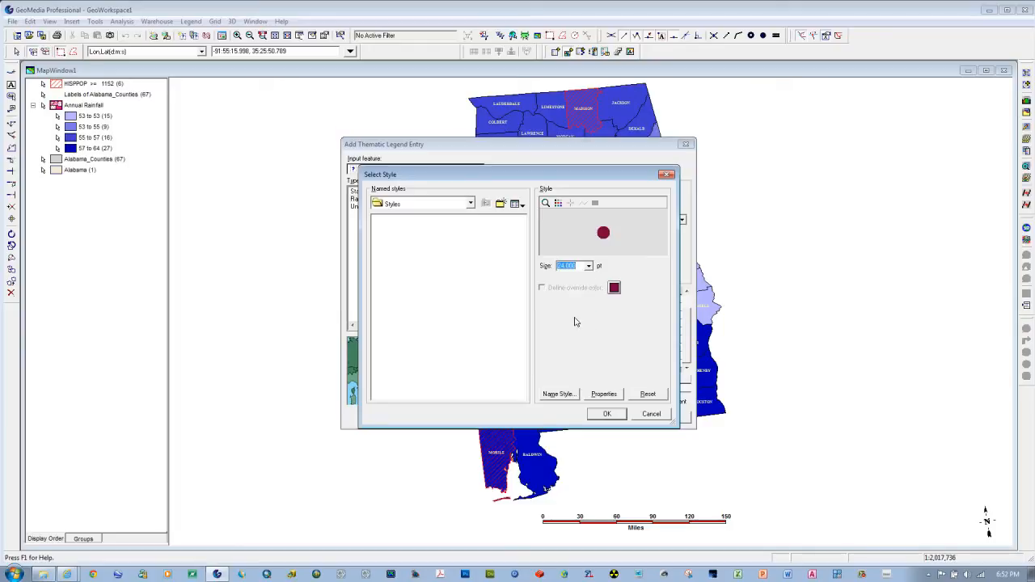
click(588, 266)
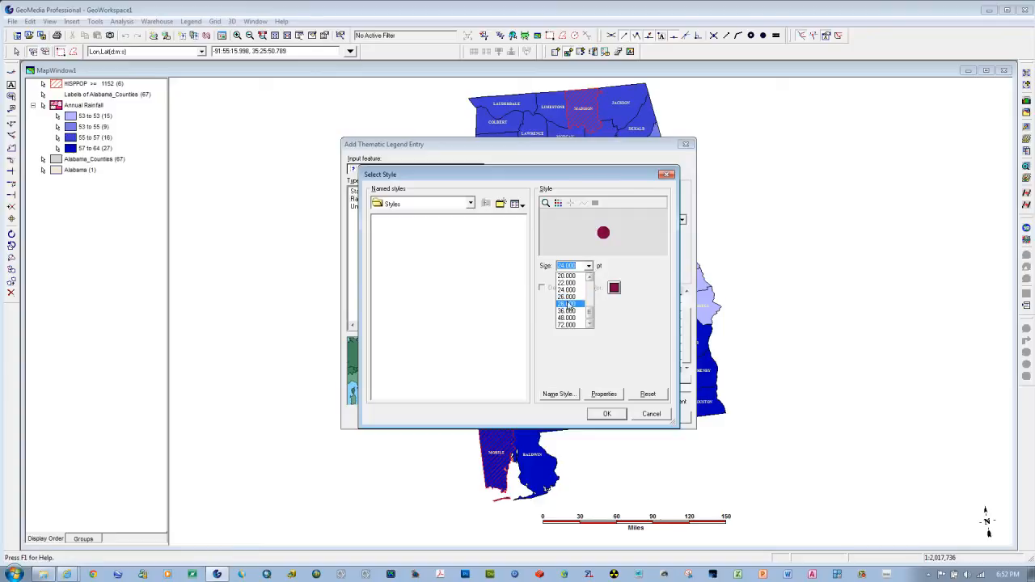
click(568, 305)
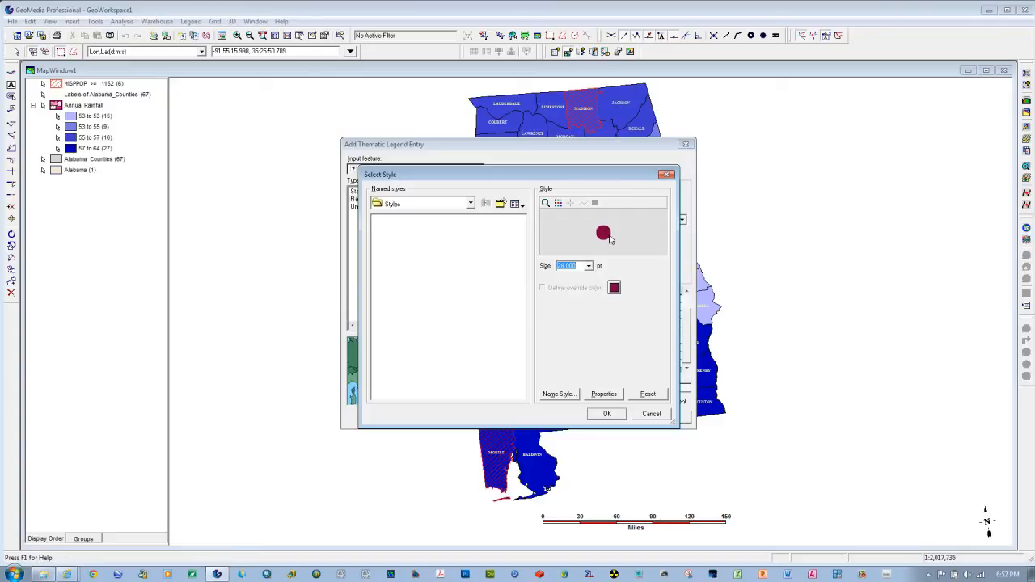
click(604, 414)
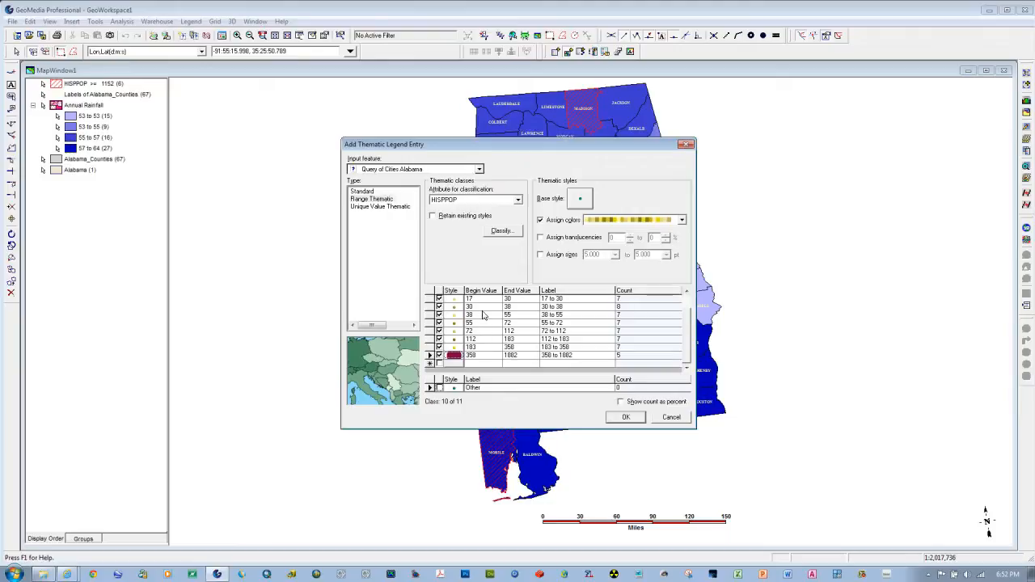
Step: Ramp the colors and sizes across the HISPPOP classes and add the thematic entry to the map legend
right_click(483, 315)
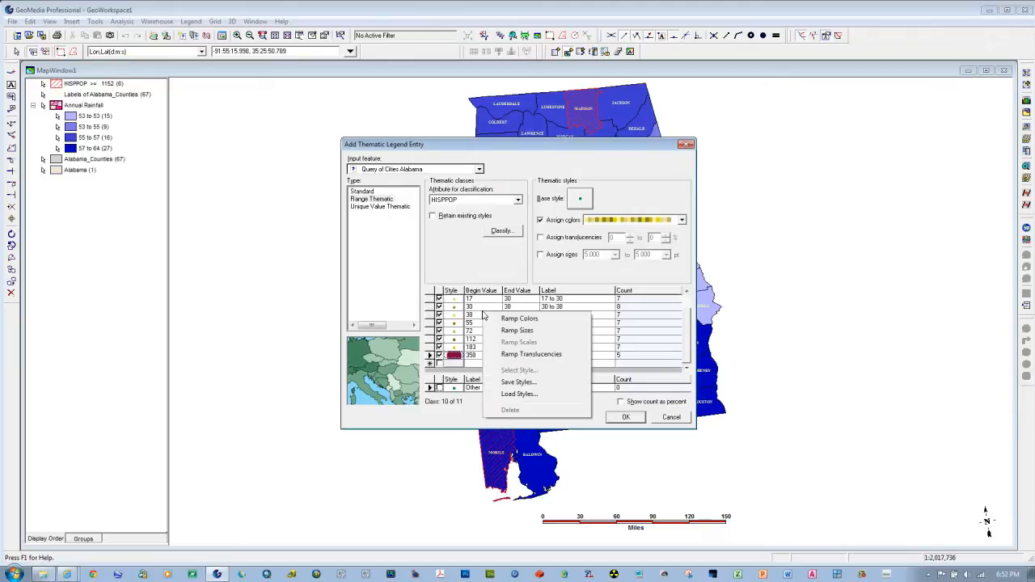
click(498, 317)
right_click(487, 314)
click(511, 332)
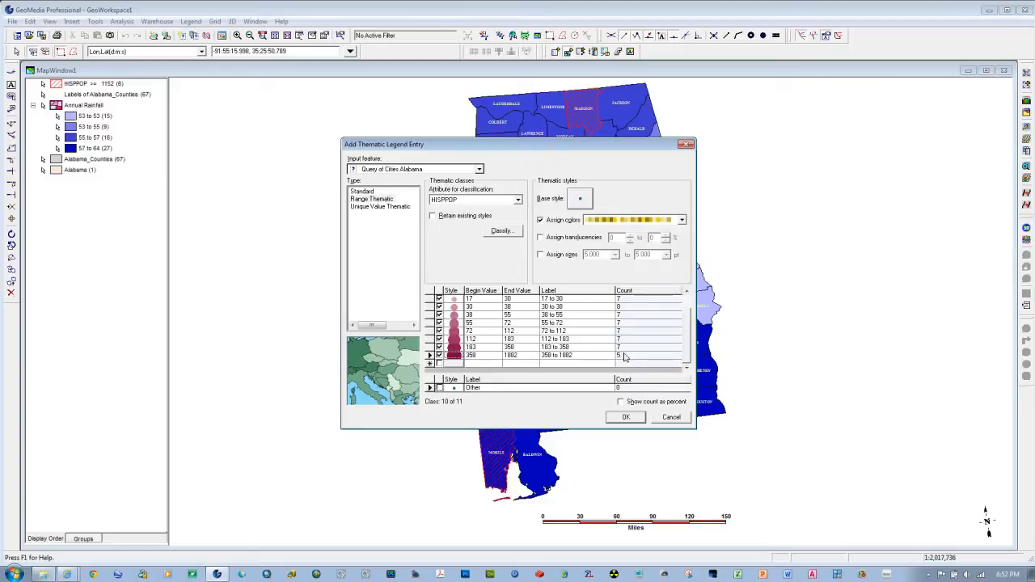
click(626, 418)
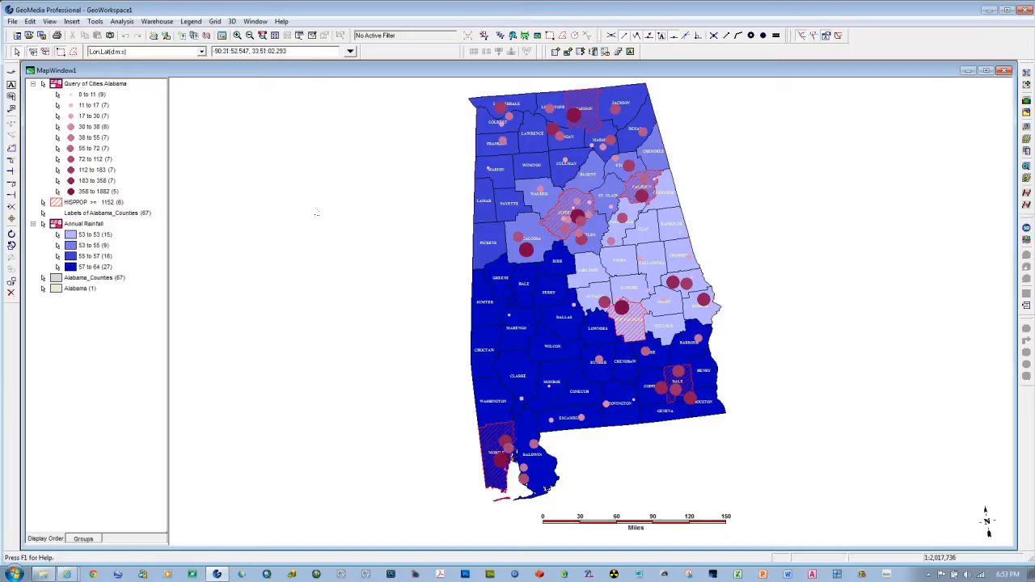
Step: Save the GeoWorkspace in the LAB01 project folder on Local Disk (C:), named with the owner's surname plus LAB01, and close GeoMedia
click(13, 21)
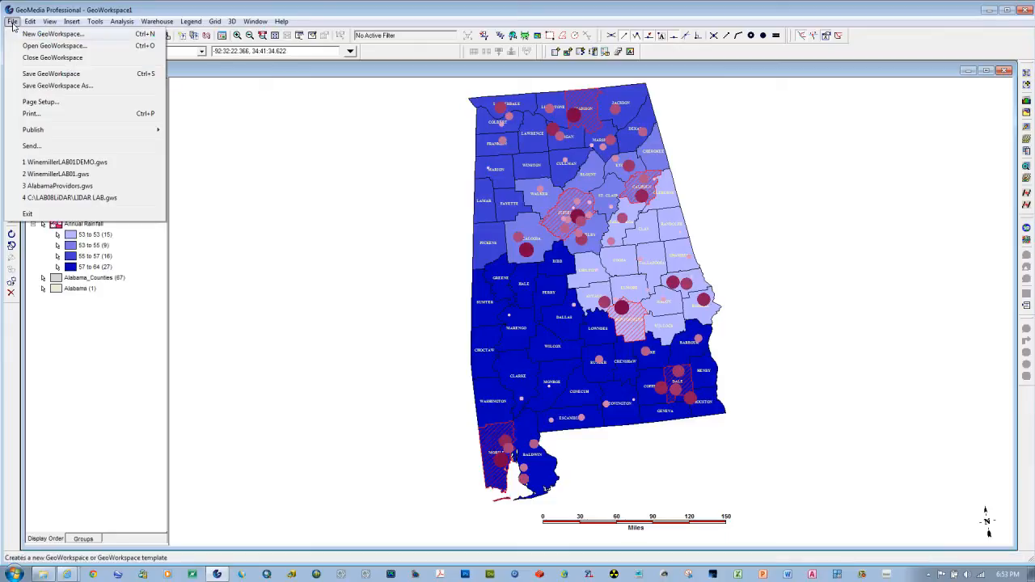
click(51, 73)
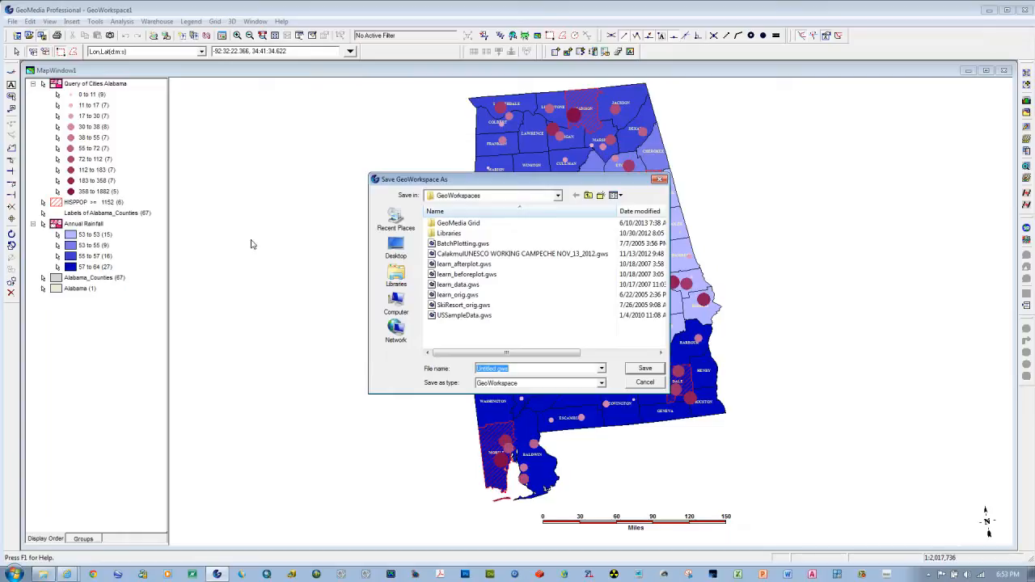
click(557, 199)
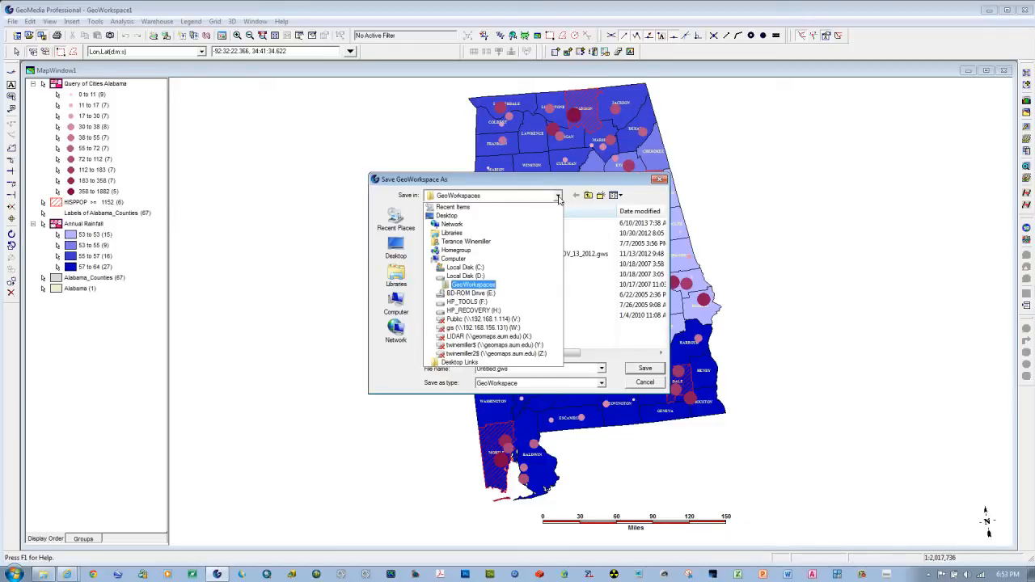
click(465, 269)
scroll(663, 257, down, 2)
scroll(663, 257, down, 3)
double_click(455, 340)
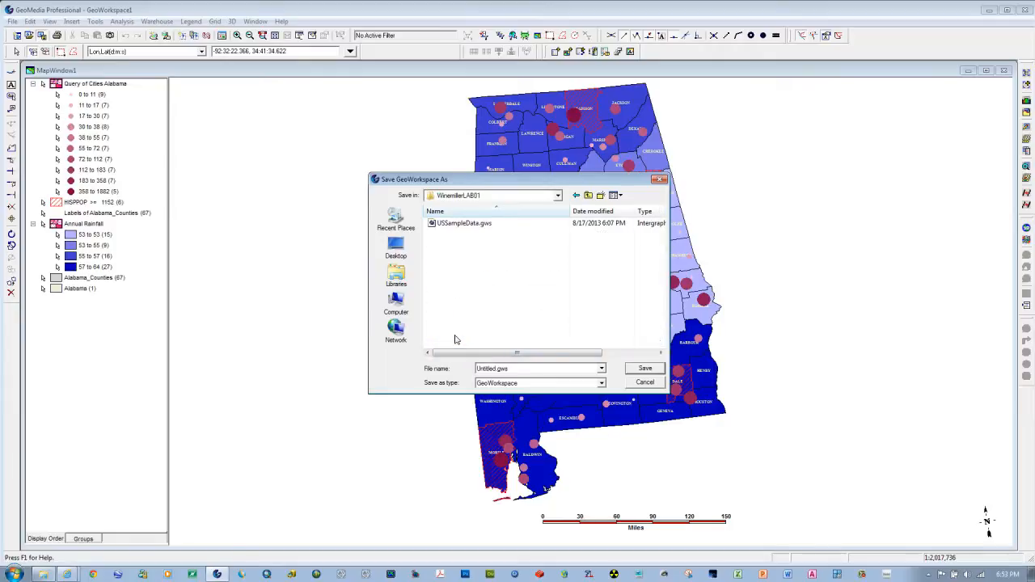
double_click(498, 369)
text(WinemillerLAB01)
click(642, 370)
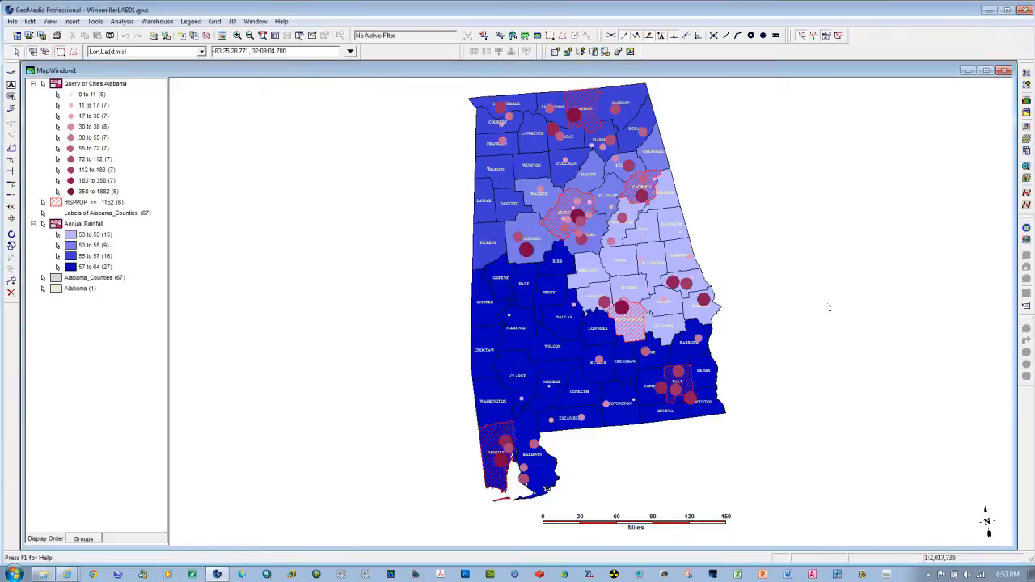
click(1024, 10)
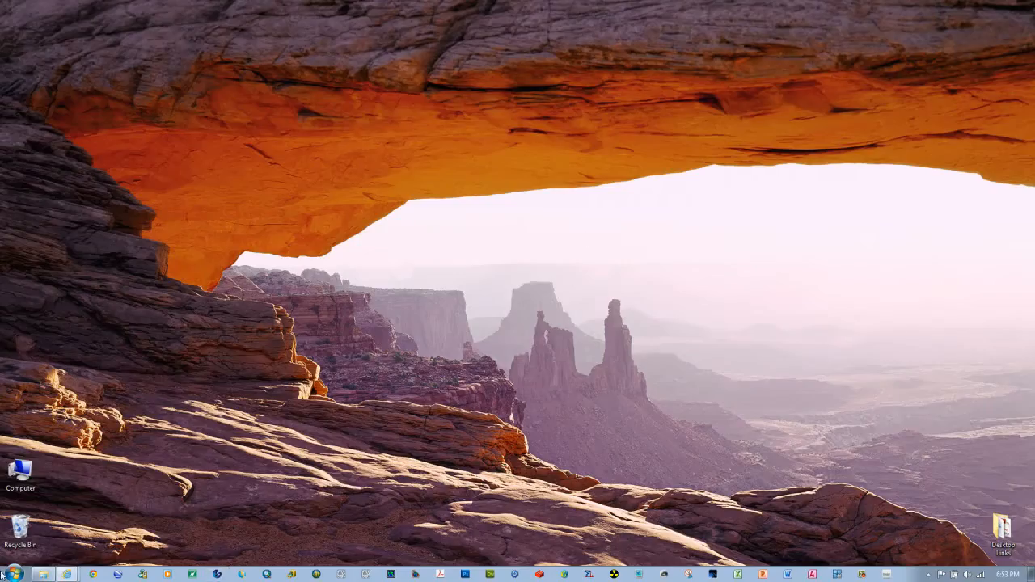
Step: Switch to the project folder in Windows Explorer and inspect the Alabama_Counties and Alabama tables of Alabama.mdb in Access, closing Access when done
click(42, 574)
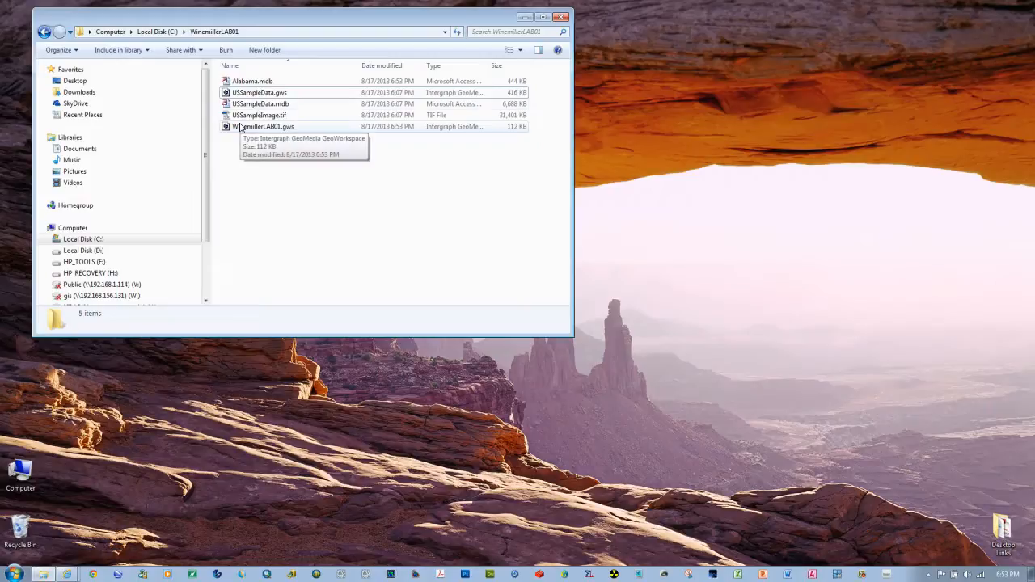
click(244, 84)
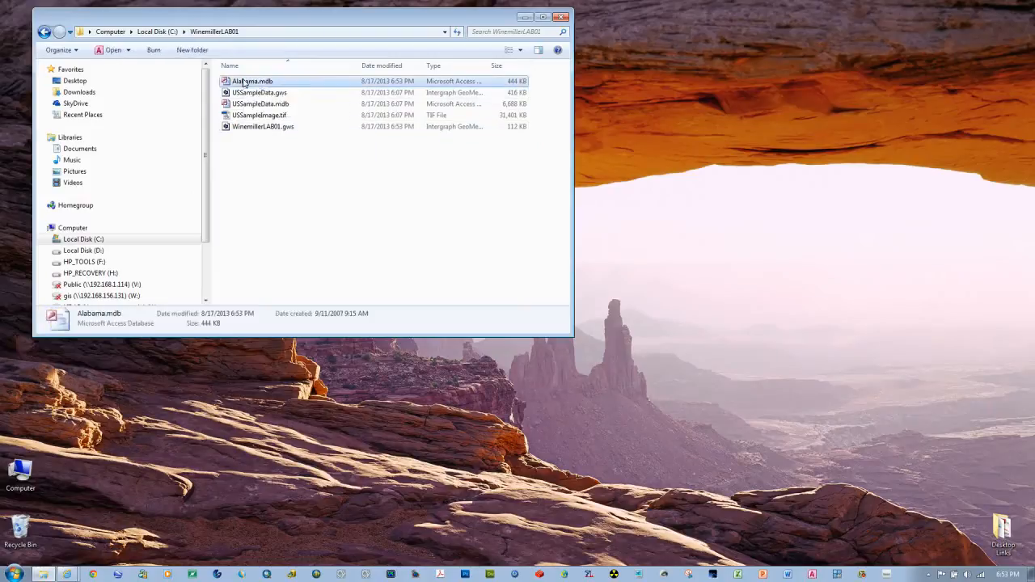
double_click(234, 84)
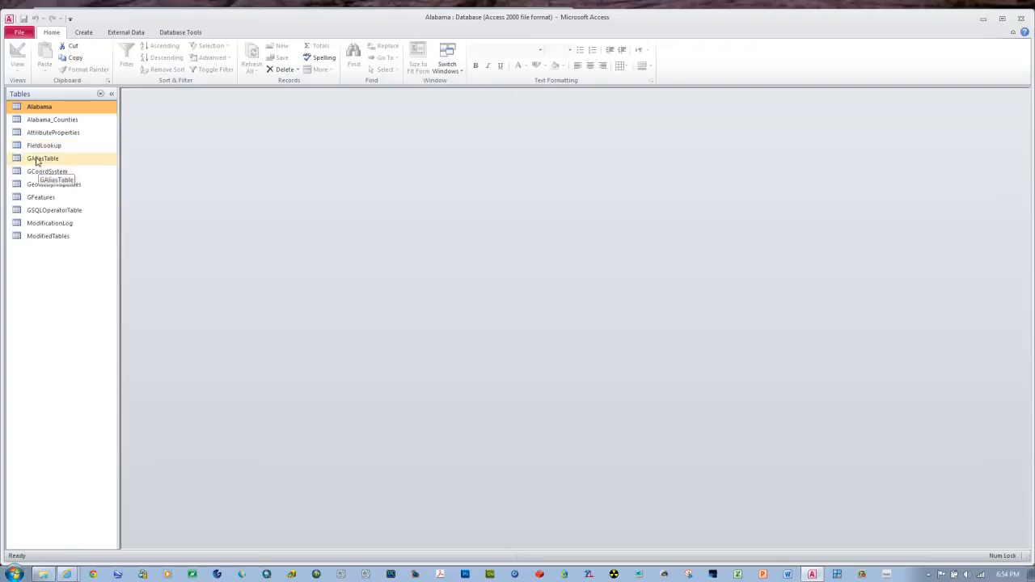
double_click(42, 120)
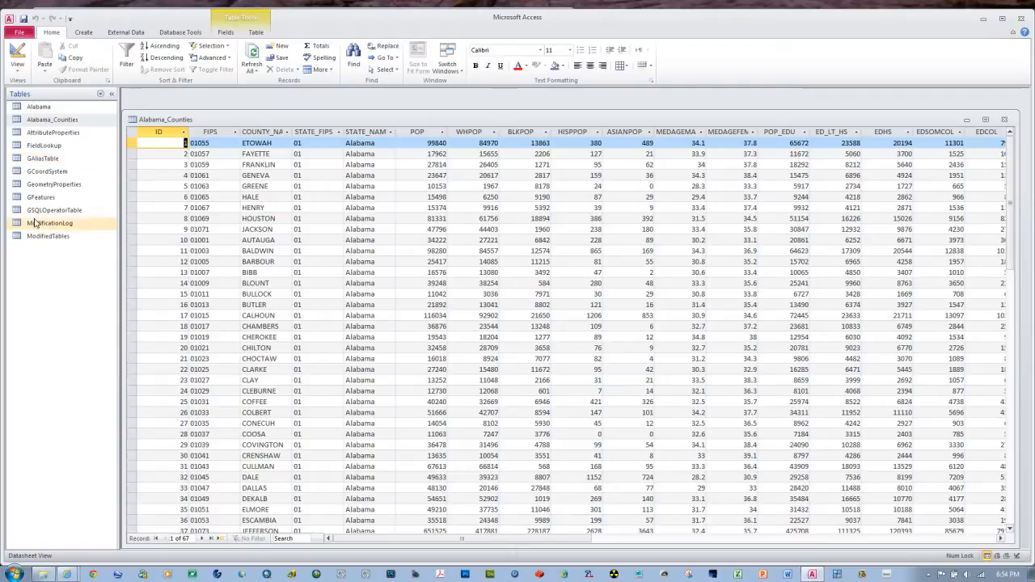
double_click(36, 107)
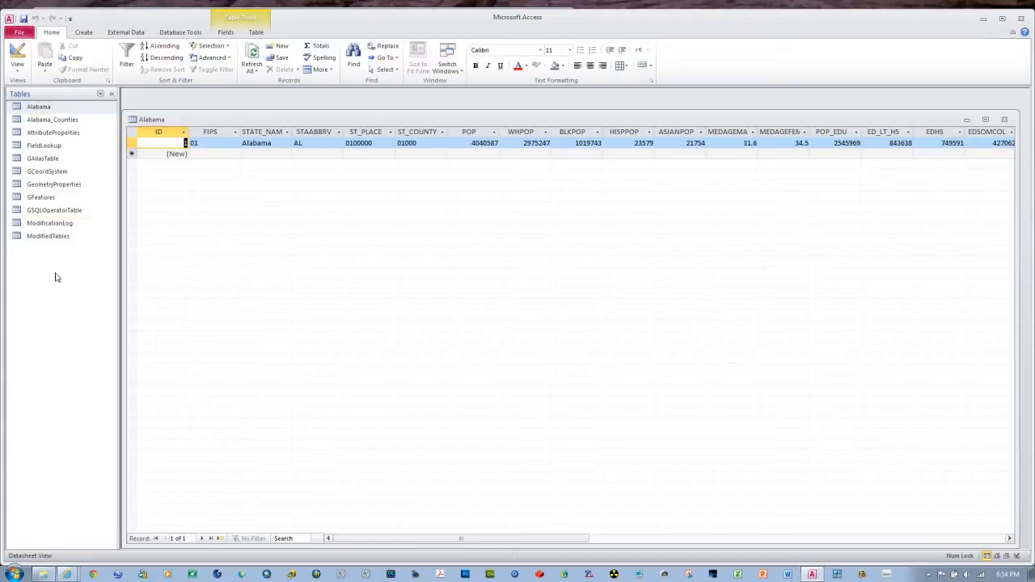
click(1021, 22)
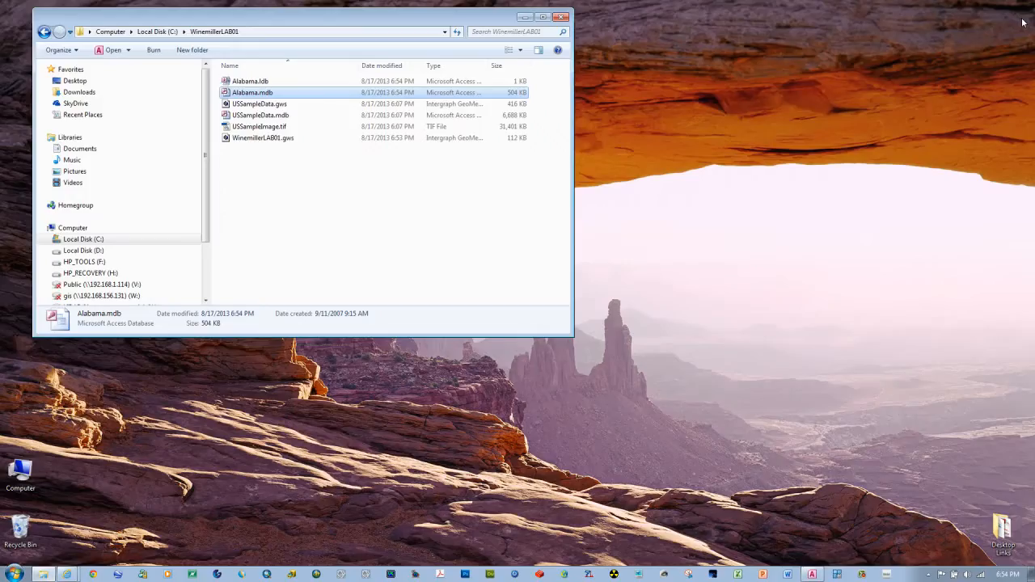
click(356, 210)
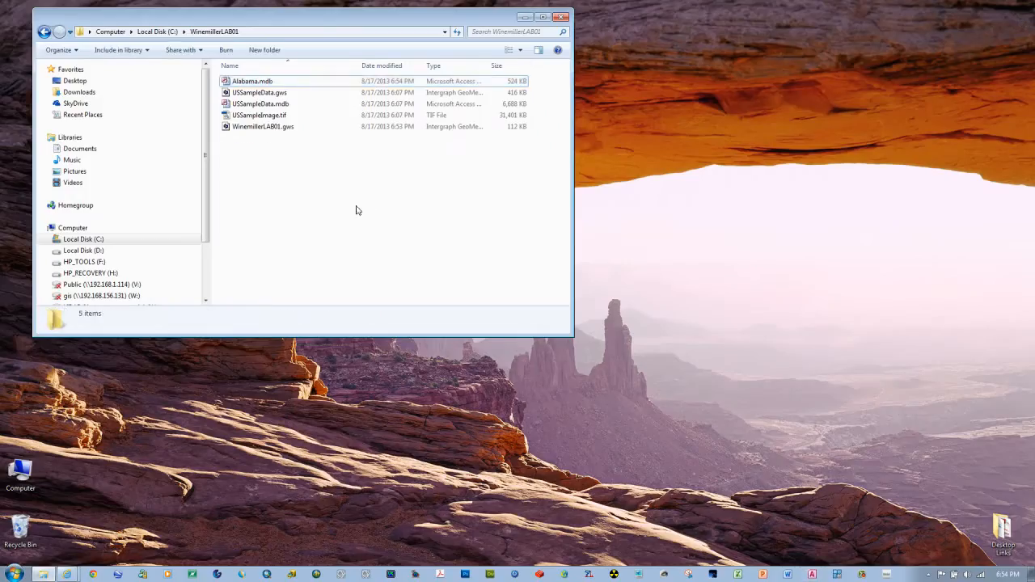
Step: Reopen the saved LAB01 GeoWorkspace from the project folder to check its map and legend, and close GeoMedia again
double_click(248, 128)
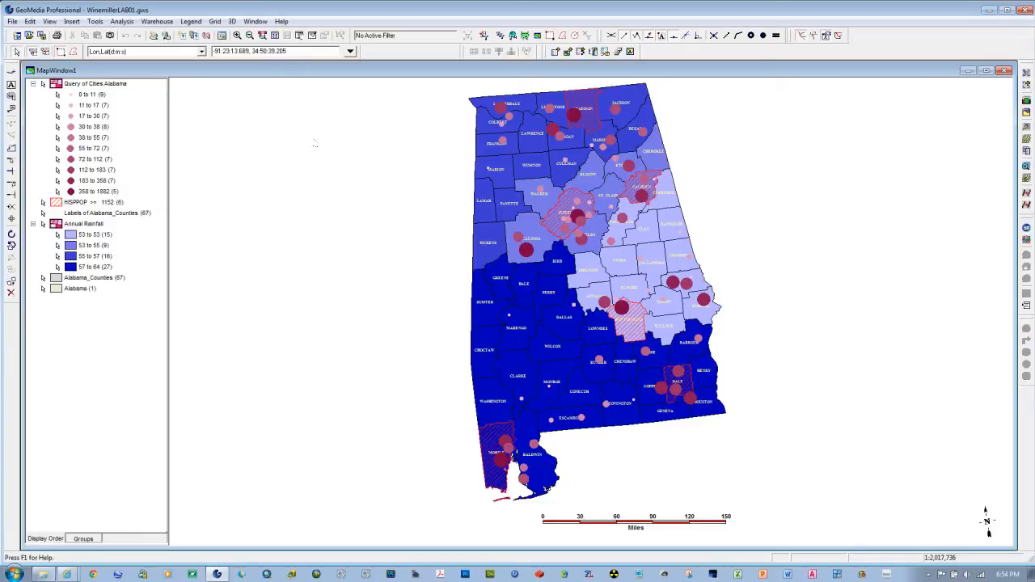
click(1025, 12)
click(557, 327)
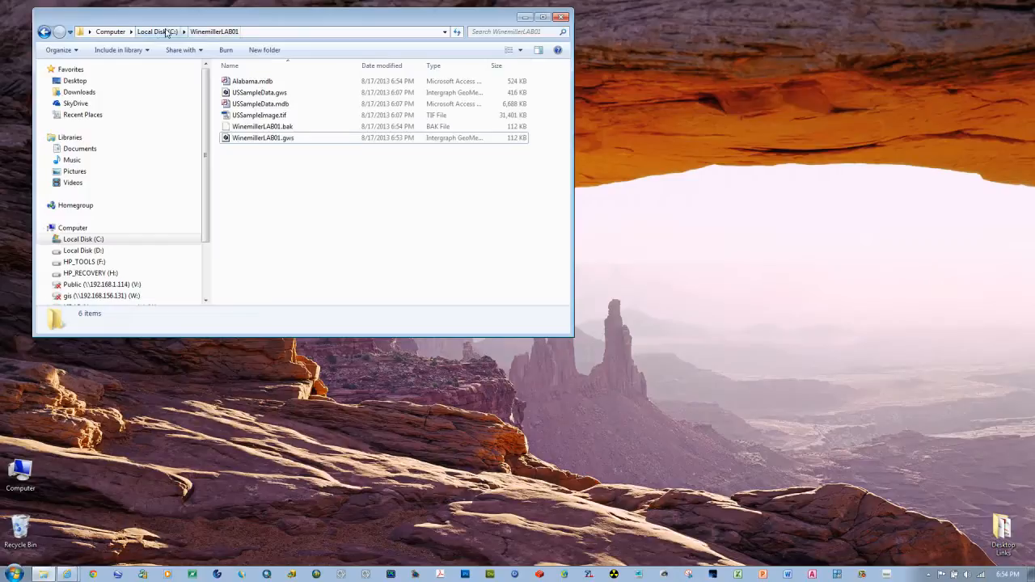
Step: Compress the LAB01 project folder on Local Disk (C:) into a zipped folder
click(166, 32)
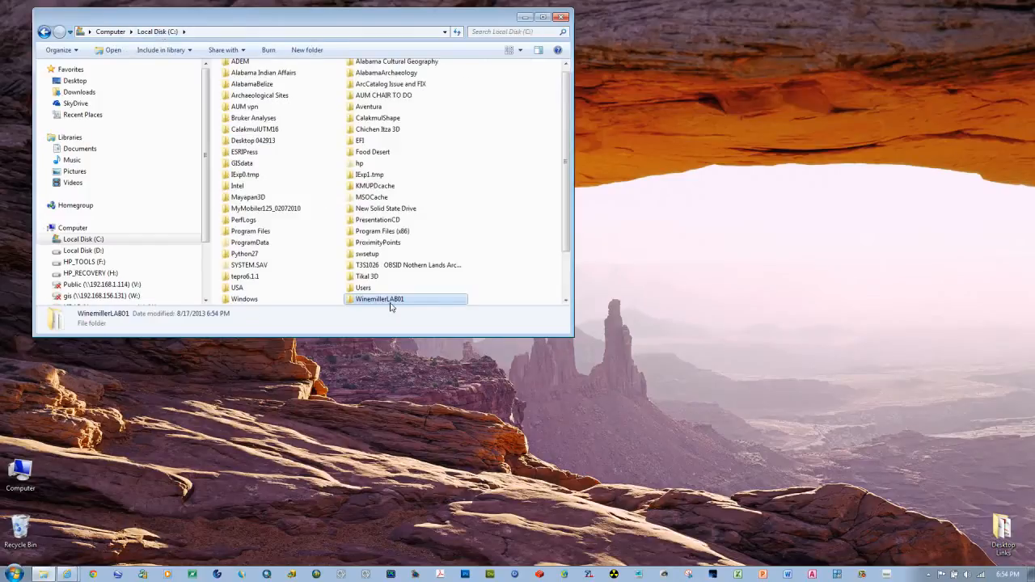
scroll(566, 296, down, 2)
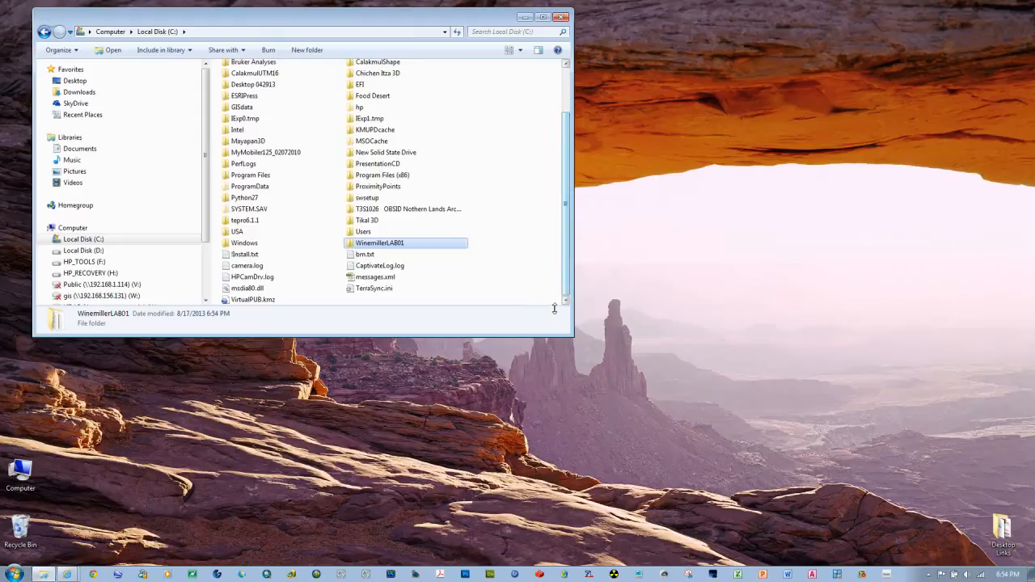
drag(548, 336, 548, 479)
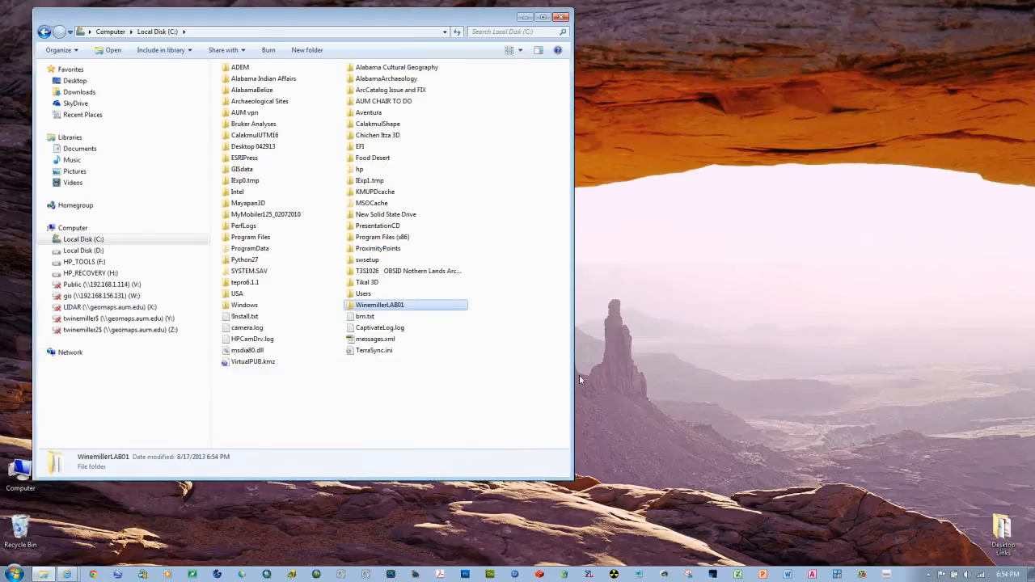
right_click(352, 307)
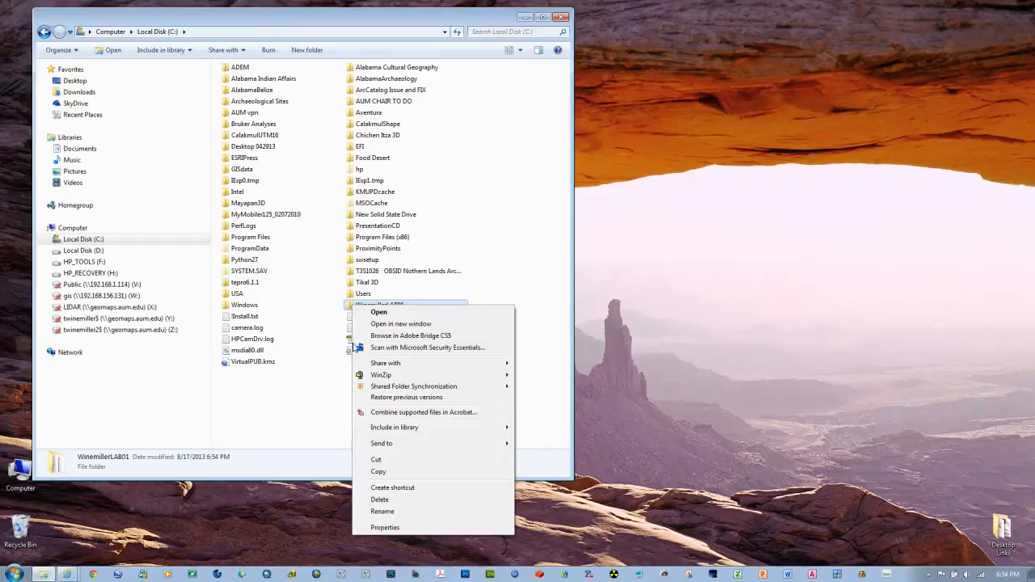
mouse_move(388, 443)
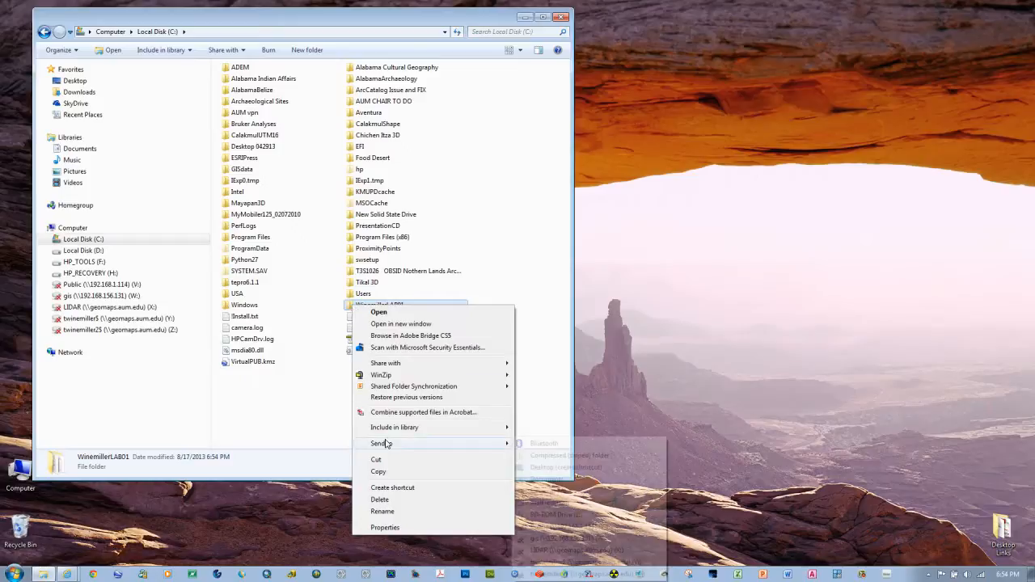
click(553, 457)
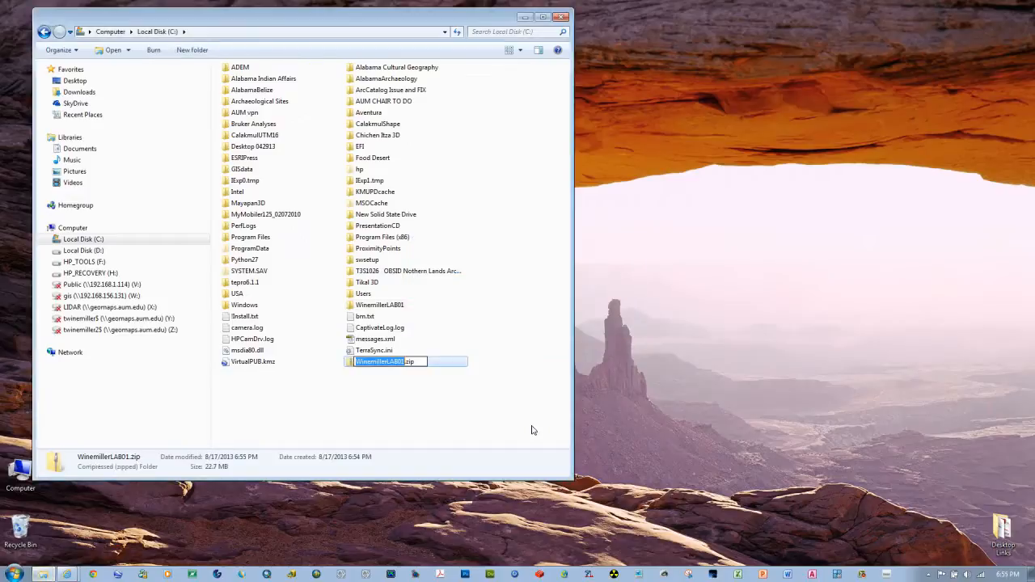
Step: Accept the zip file's default name, switch to Blackboard in Internet Explorer, and start a new message in the course mail
click(532, 430)
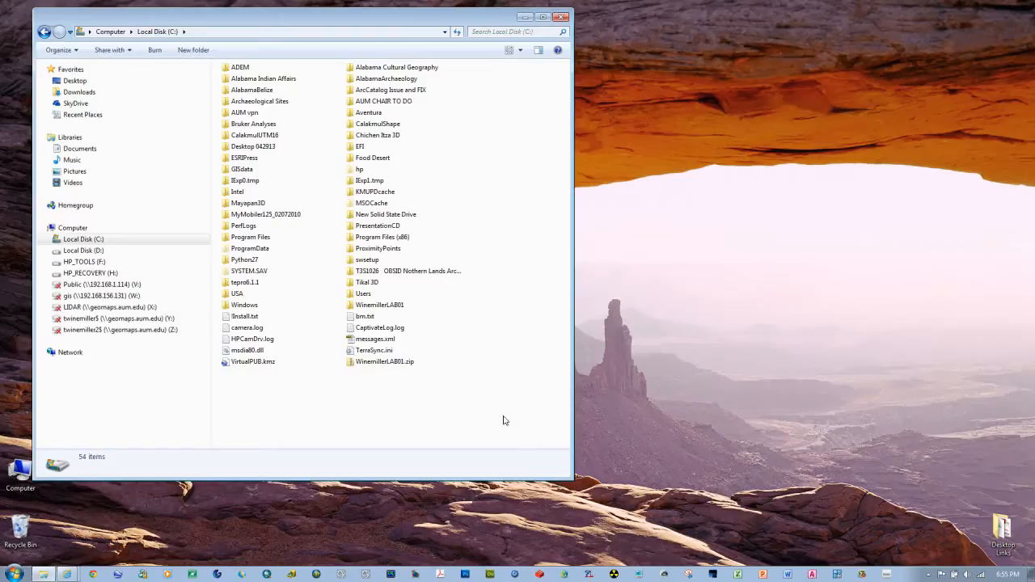
mouse_move(387, 364)
mouse_move(68, 572)
click(62, 538)
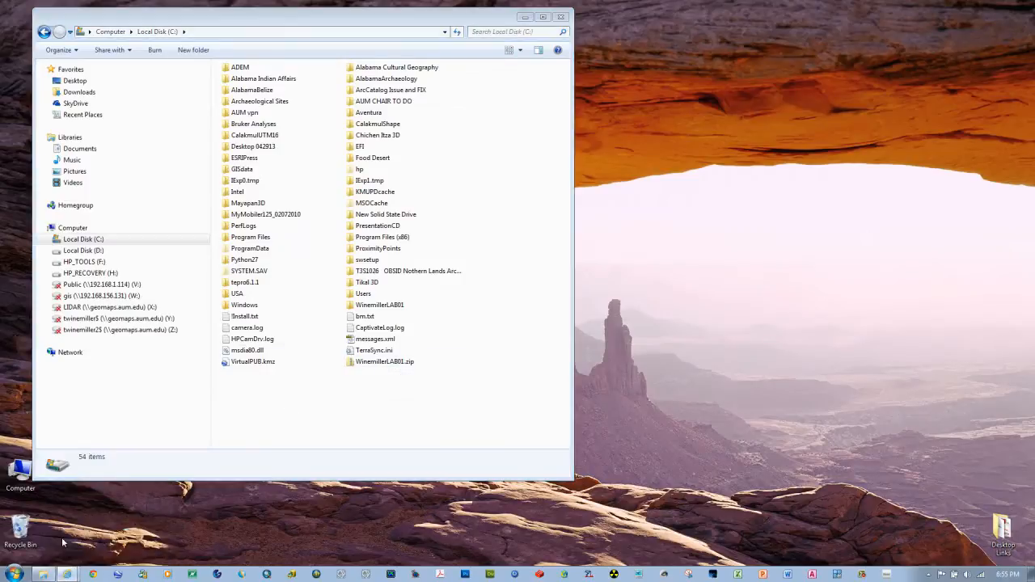
click(28, 335)
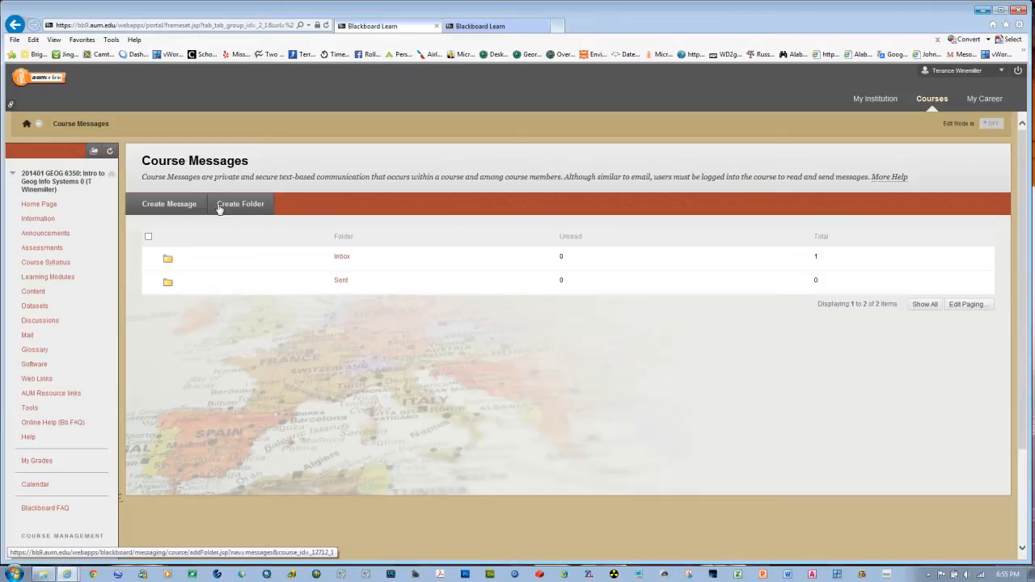
click(180, 212)
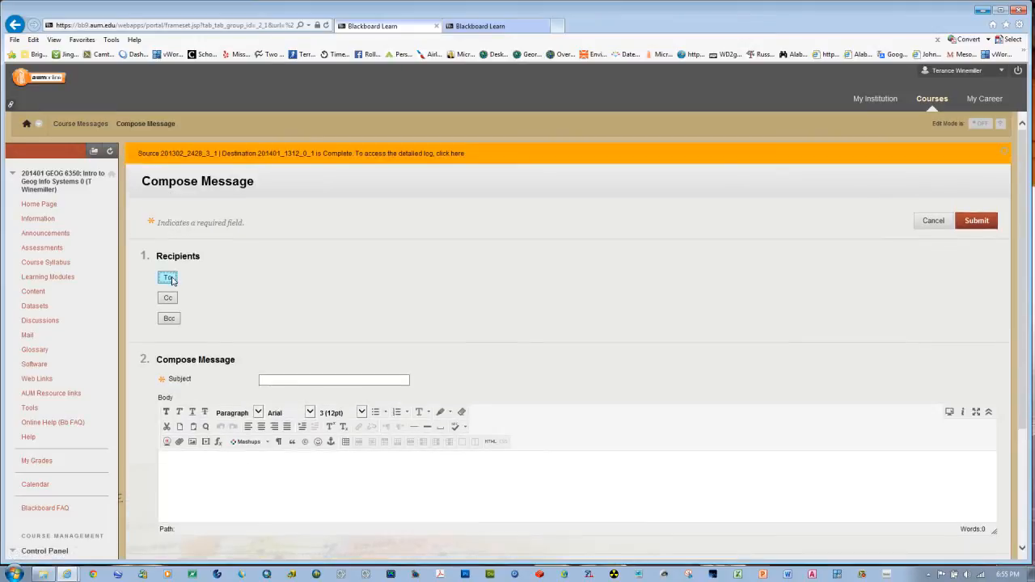
Step: Add the course instructor to the To recipients of the message
click(168, 278)
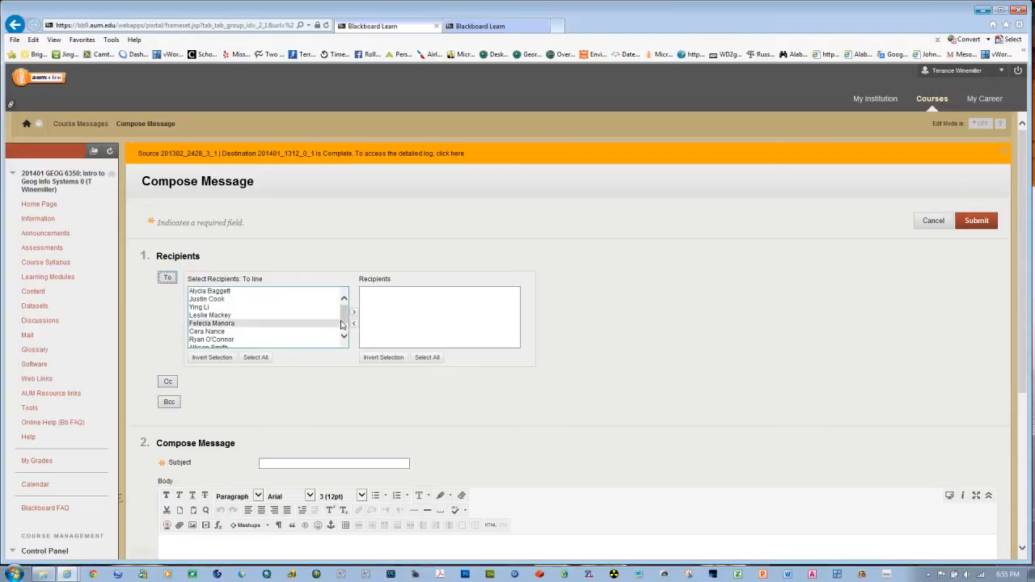
scroll(340, 332, down, 1)
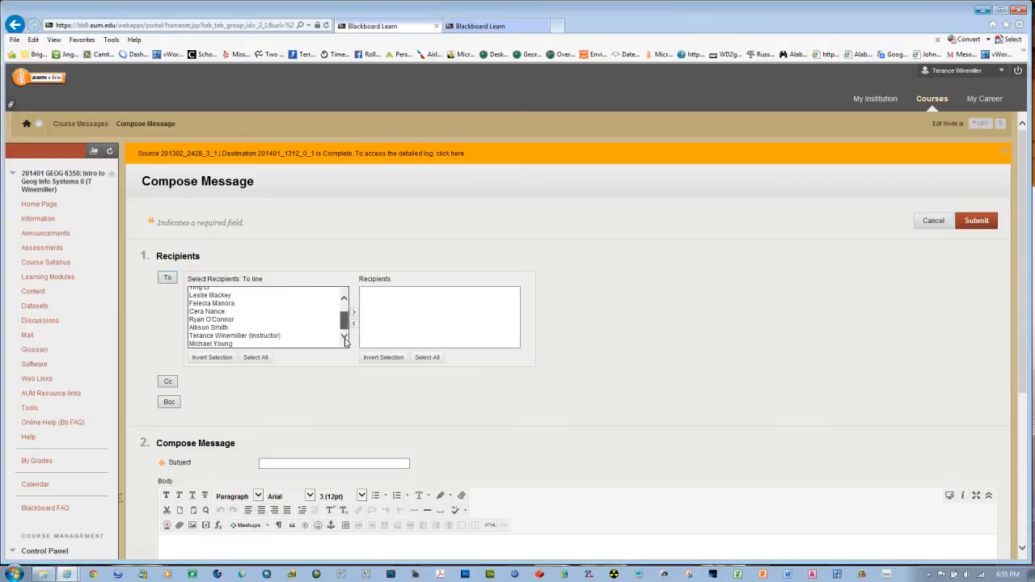
click(241, 337)
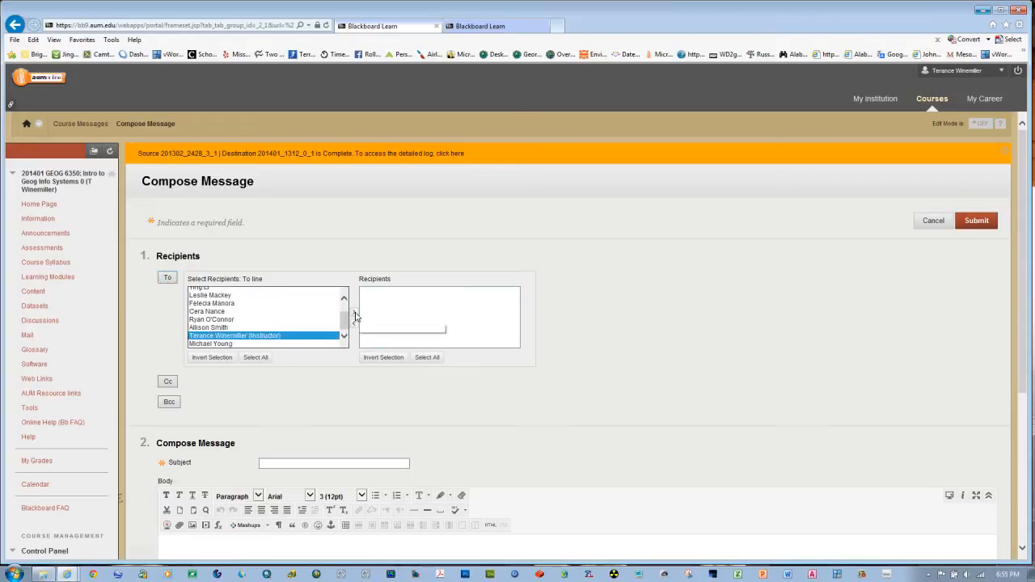
click(355, 315)
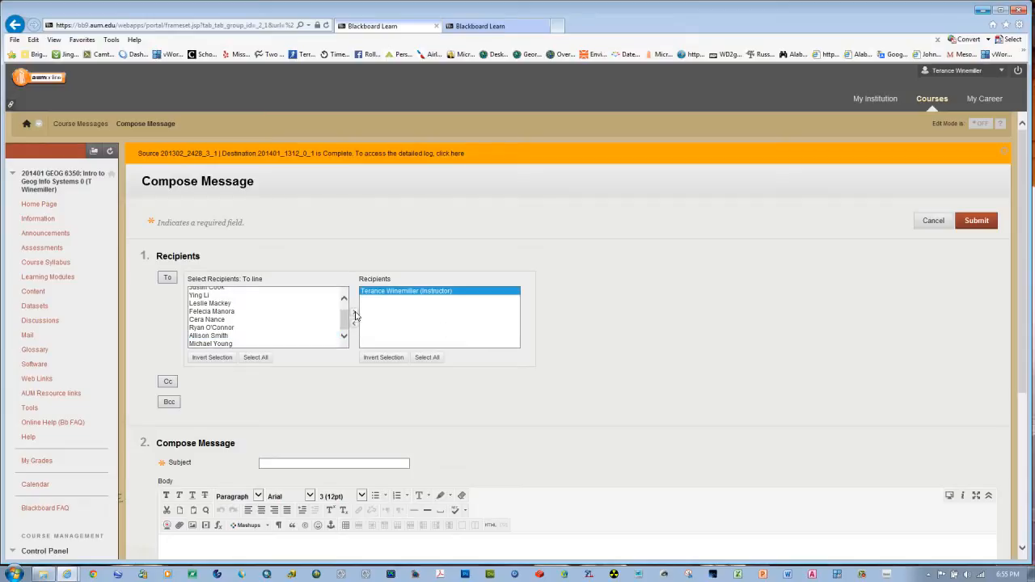
Step: Enter "Lab 01" as the message subject and "Attached" as the body text
click(297, 461)
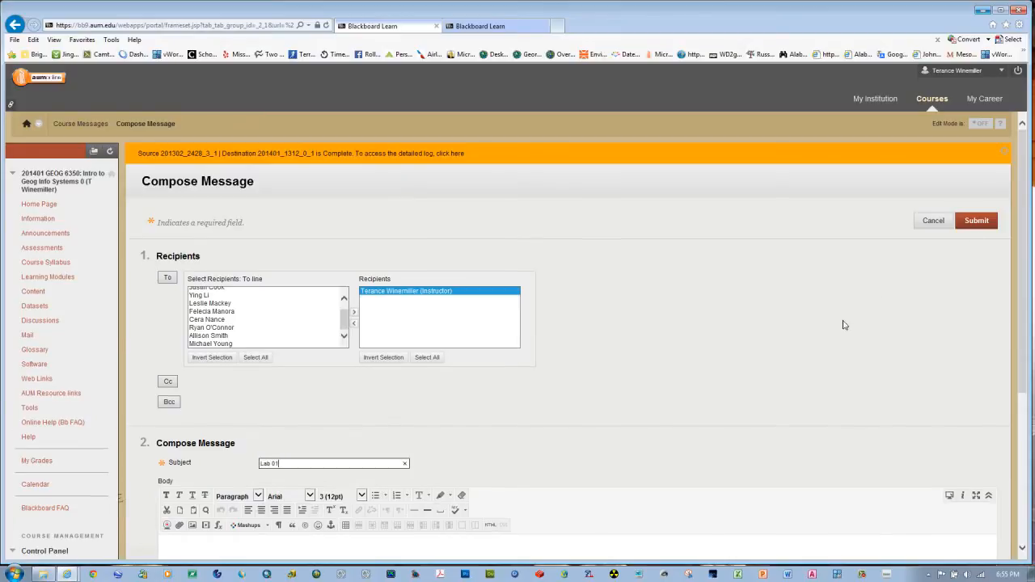
scroll(846, 326, down, 3)
click(322, 370)
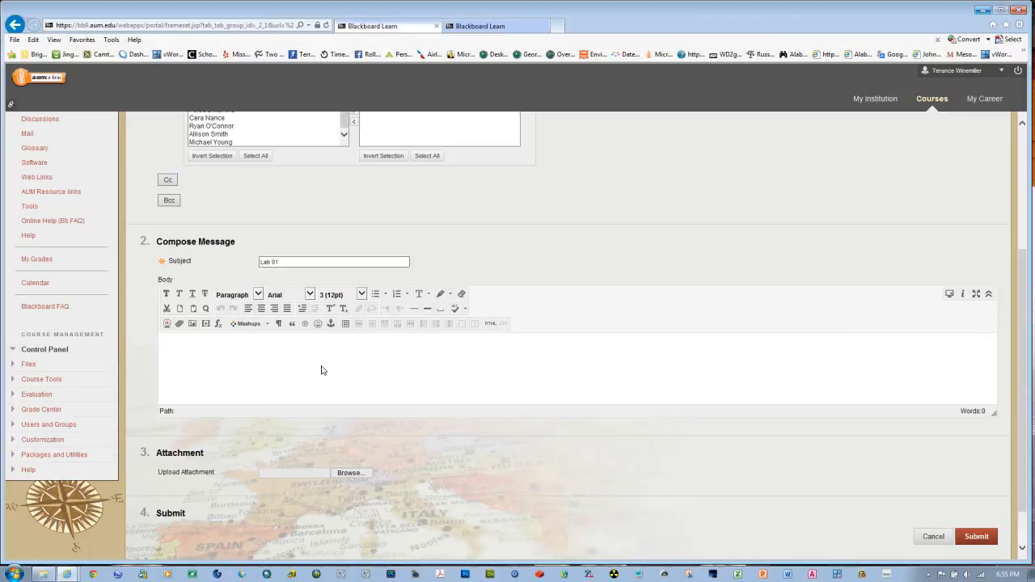
text(Attached)
Step: Attach the LAB01 zip file from Local Disk (C:) to the message and submit it
click(350, 475)
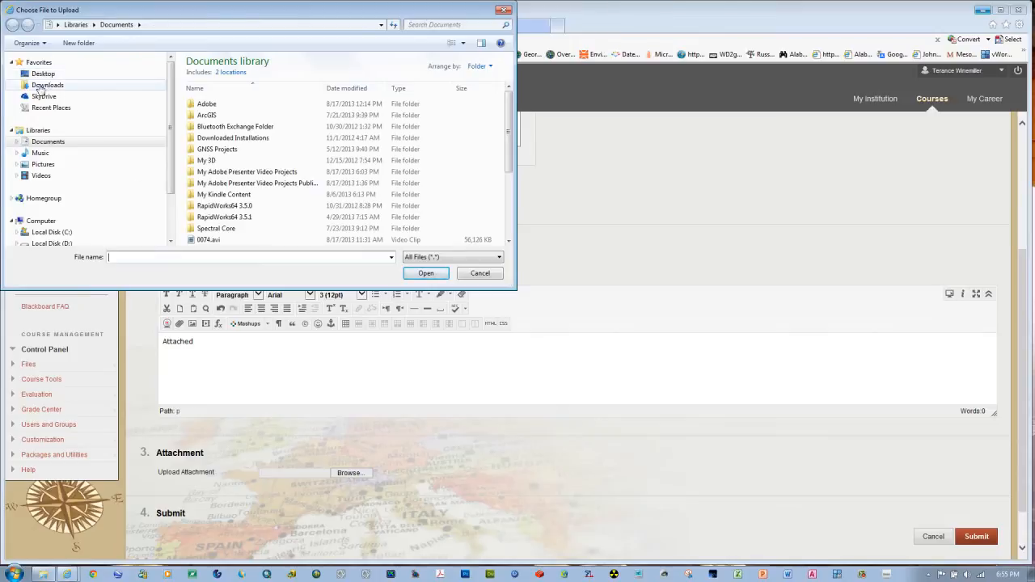
click(48, 232)
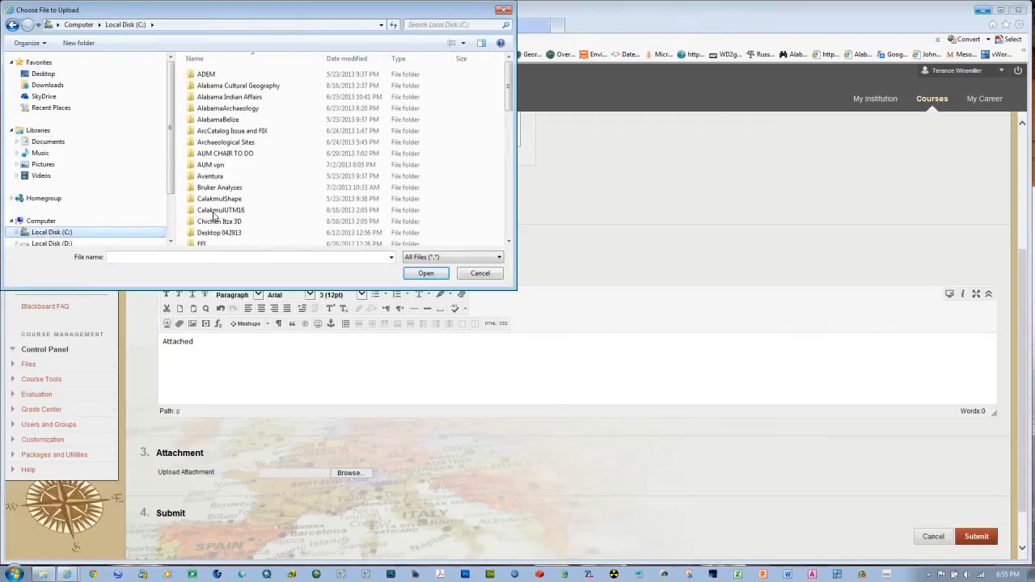
drag(508, 104, 497, 235)
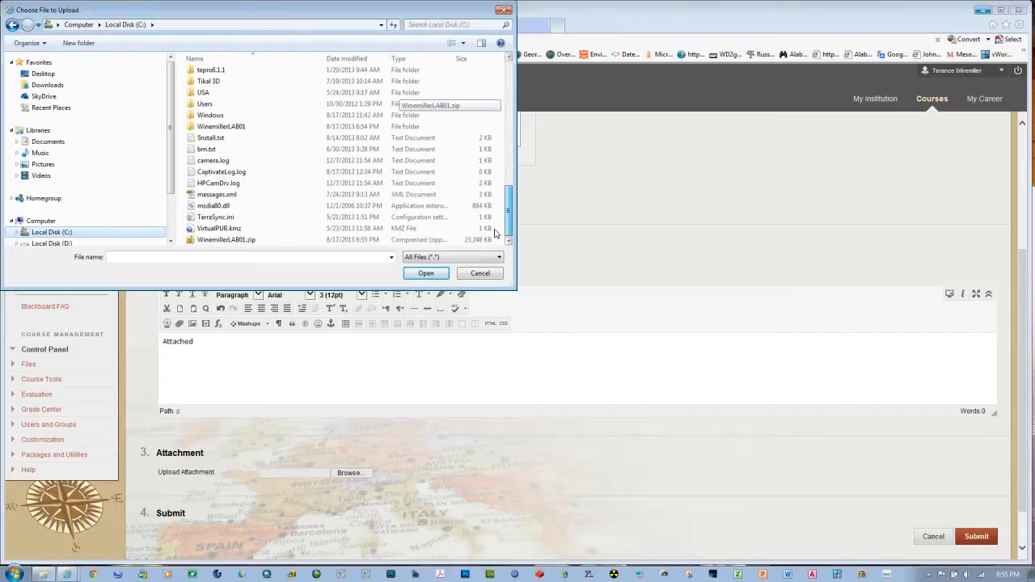
click(218, 240)
click(425, 272)
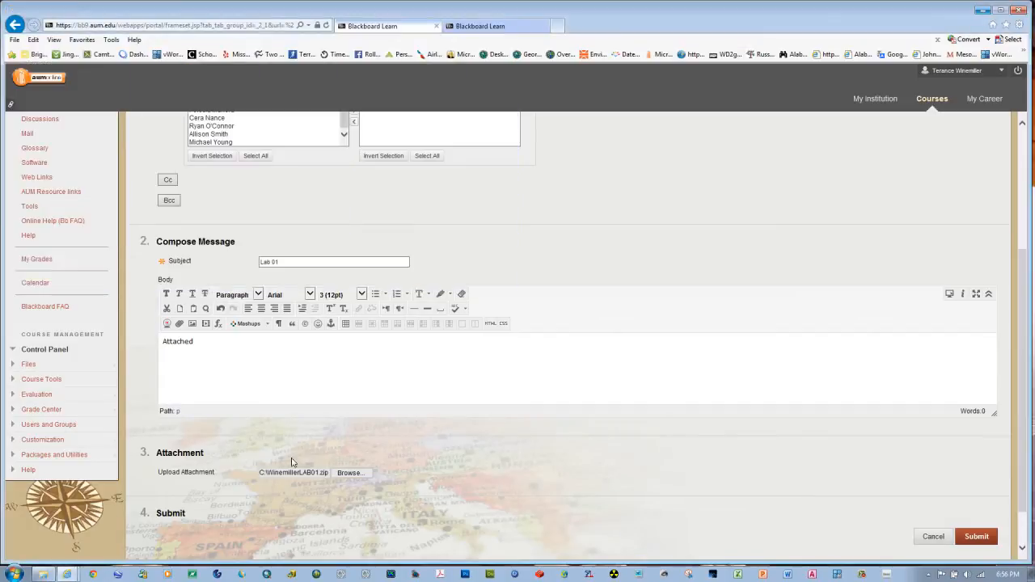
click(976, 537)
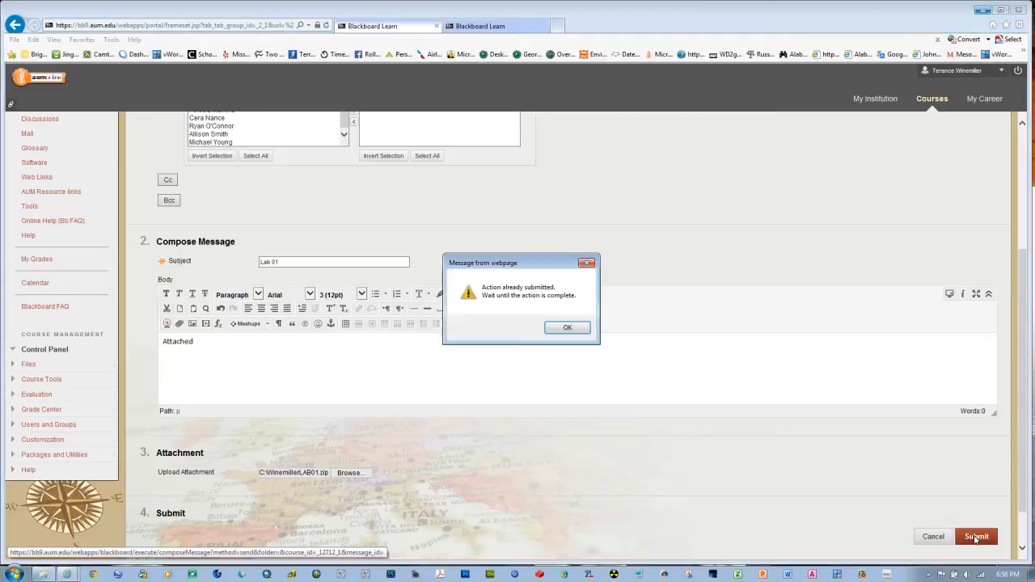
click(569, 331)
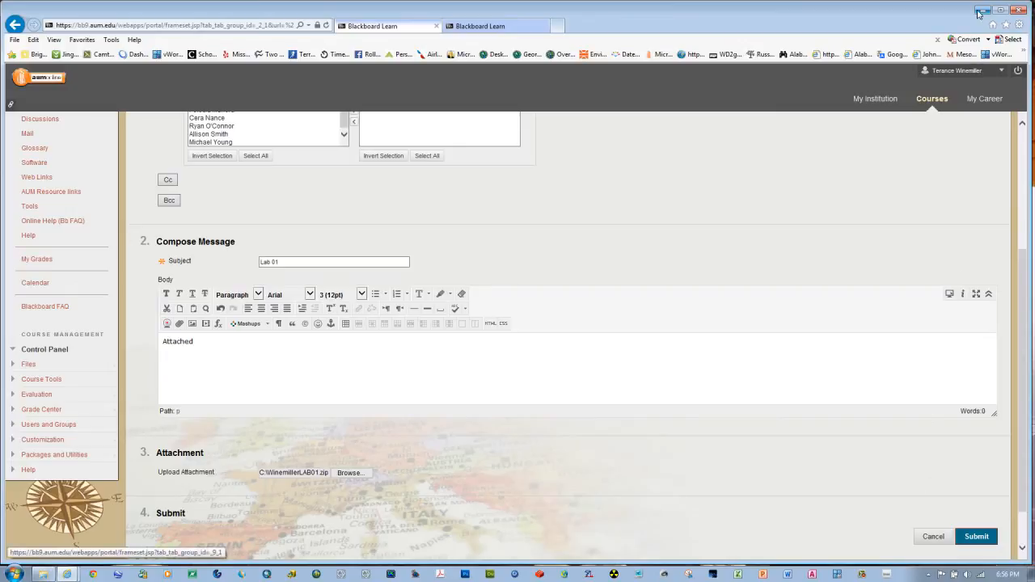
Step: Close Internet Explorer with all its tabs and close the Local Disk (C:) window
scroll(926, 188, up, 5)
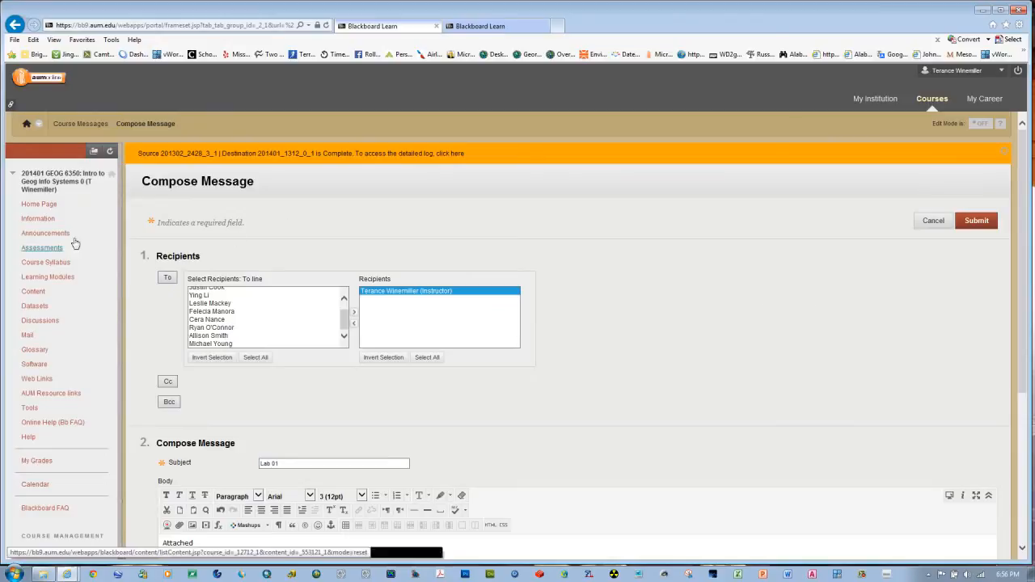
scroll(760, 314, down, 3)
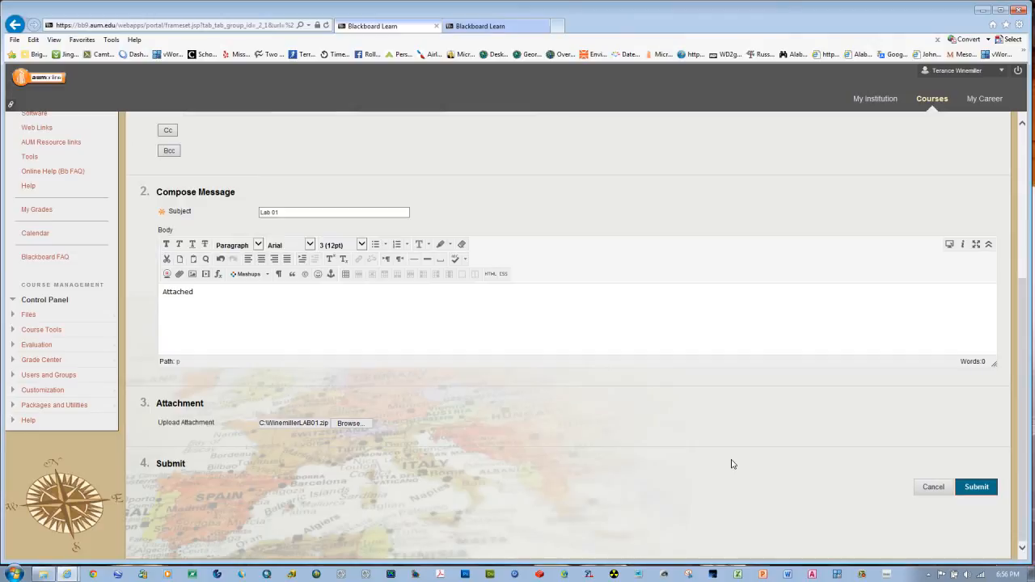
click(1012, 11)
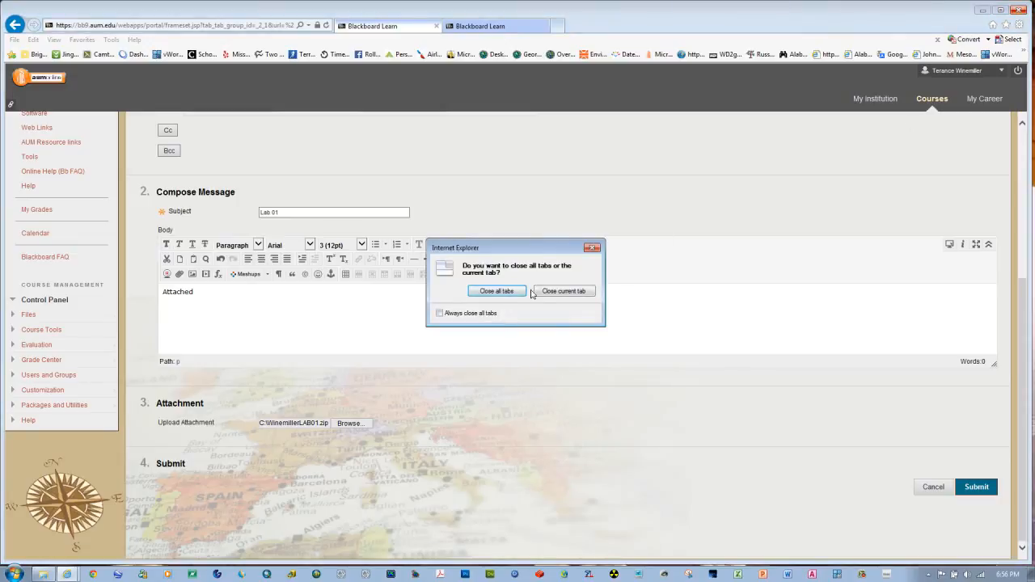
click(508, 291)
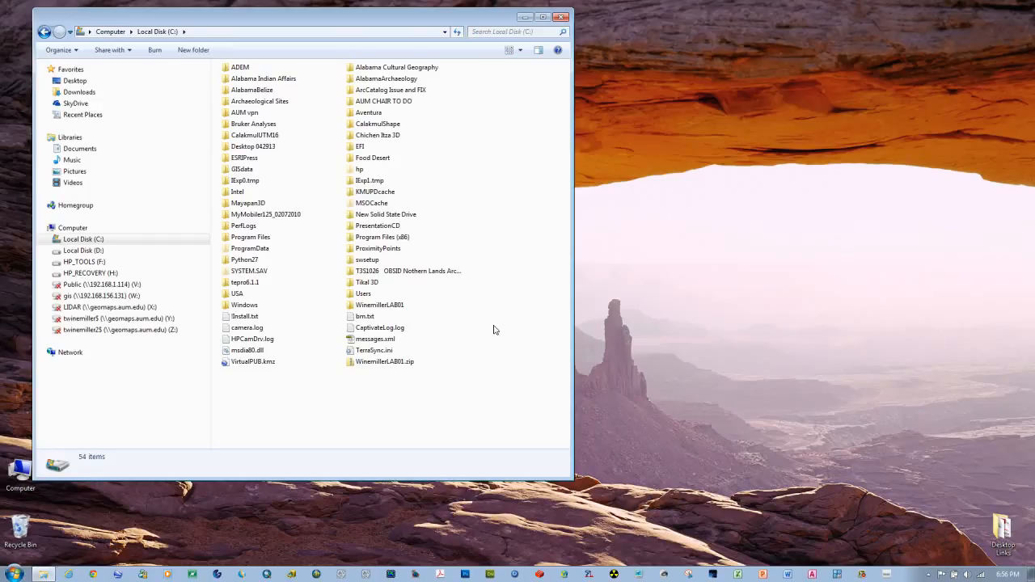
click(558, 18)
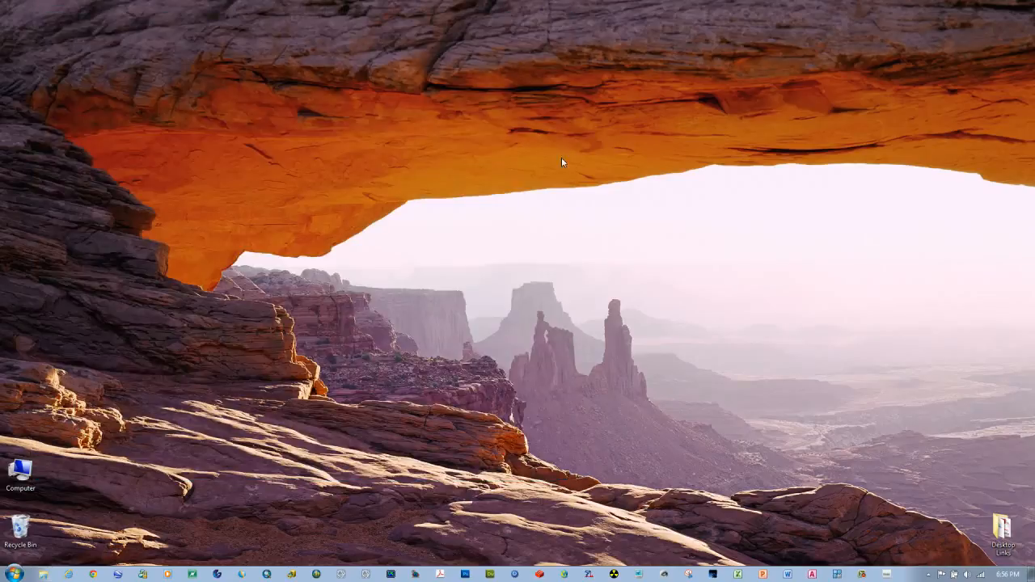
click(886, 575)
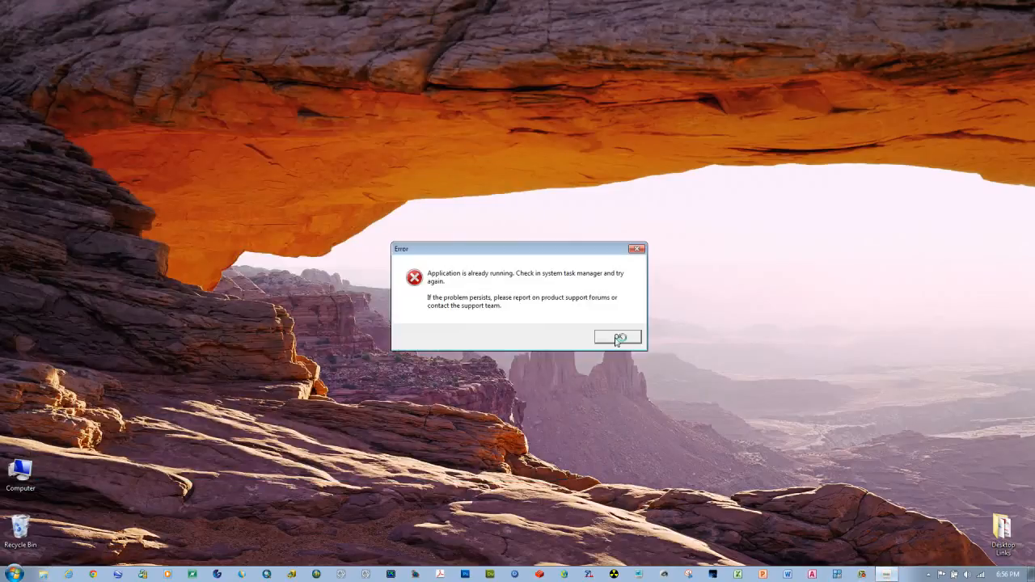
click(617, 338)
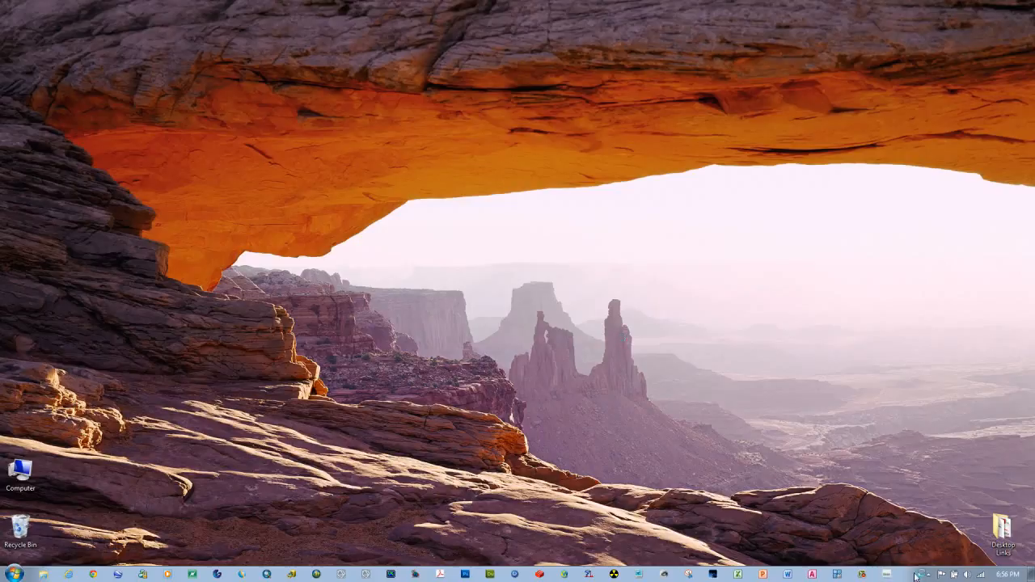
click(922, 575)
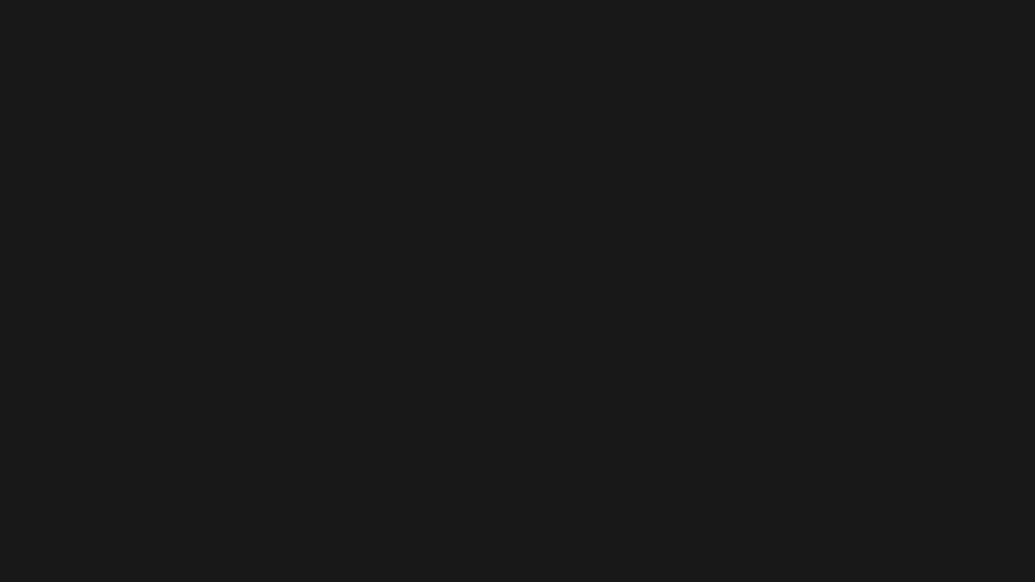